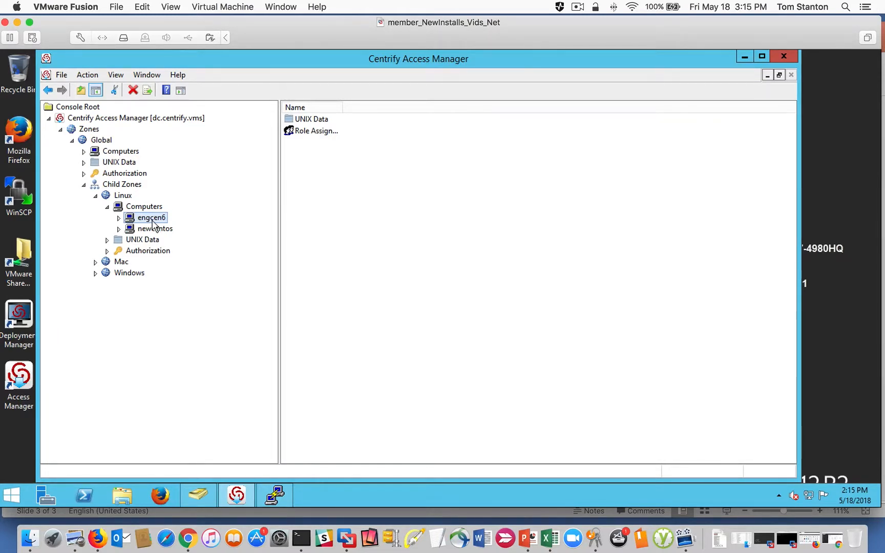
- Review the engcen6 and newcentos computers in the Linux child zone and inspect that zone's role assignments
{"action": "left_click", "coordinate": [152, 229]}
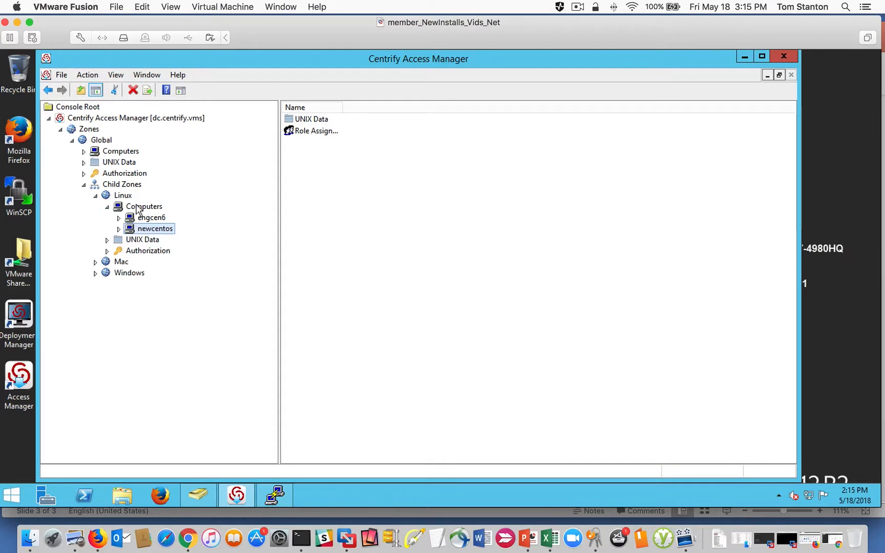
{"action": "left_click", "coordinate": [147, 219]}
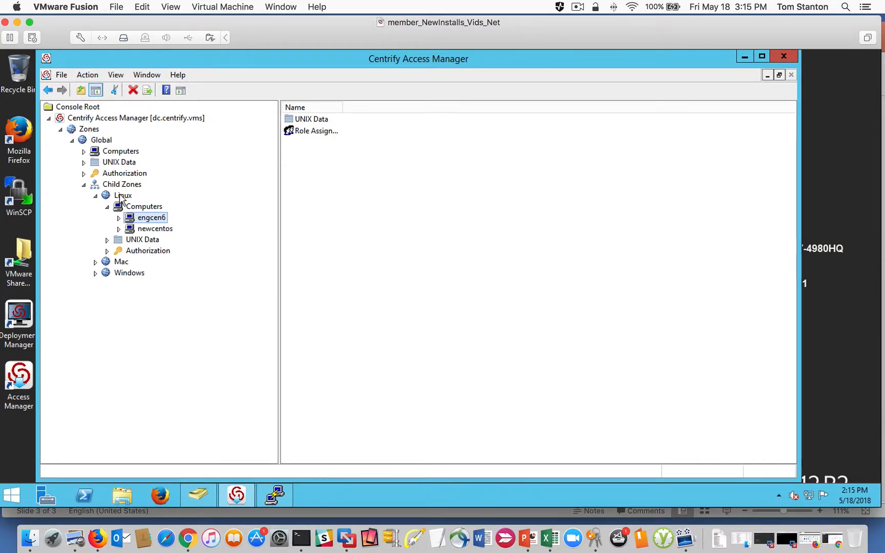
{"action": "left_click", "coordinate": [107, 251]}
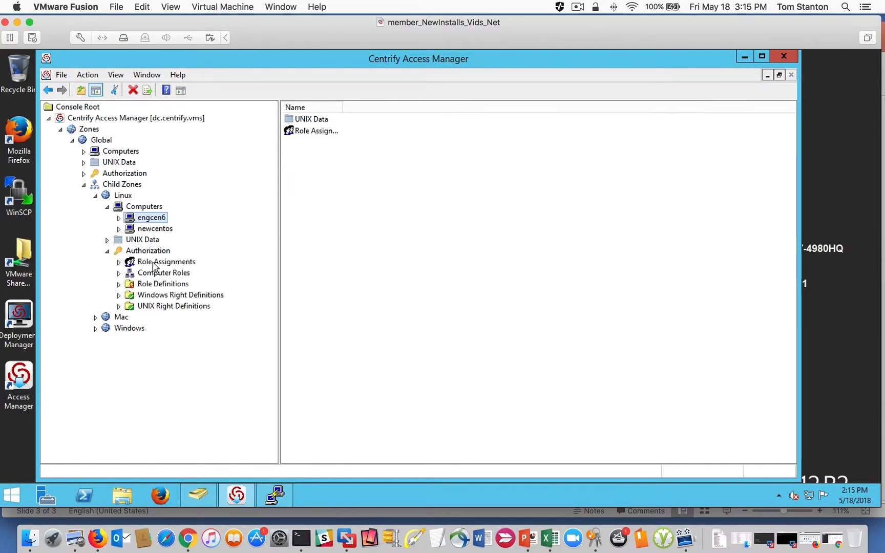
{"action": "left_click", "coordinate": [124, 263]}
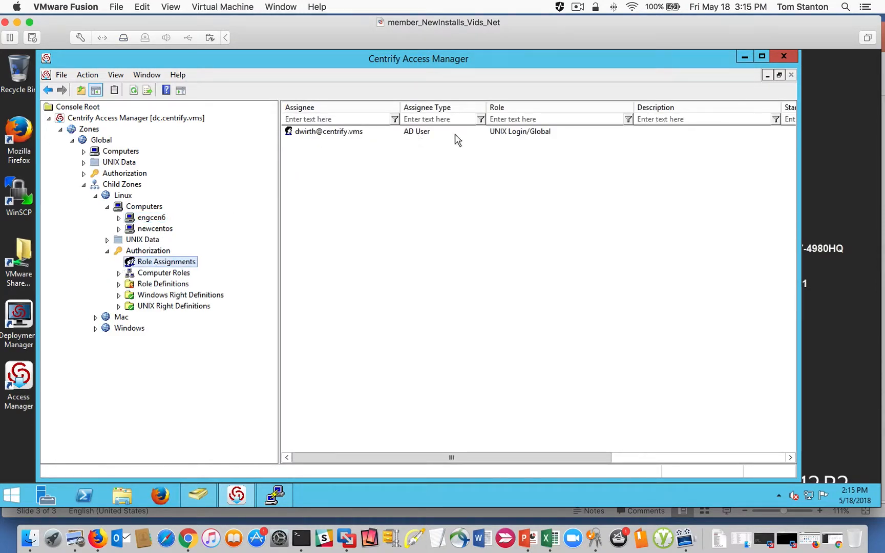
{"action": "left_click", "coordinate": [500, 134]}
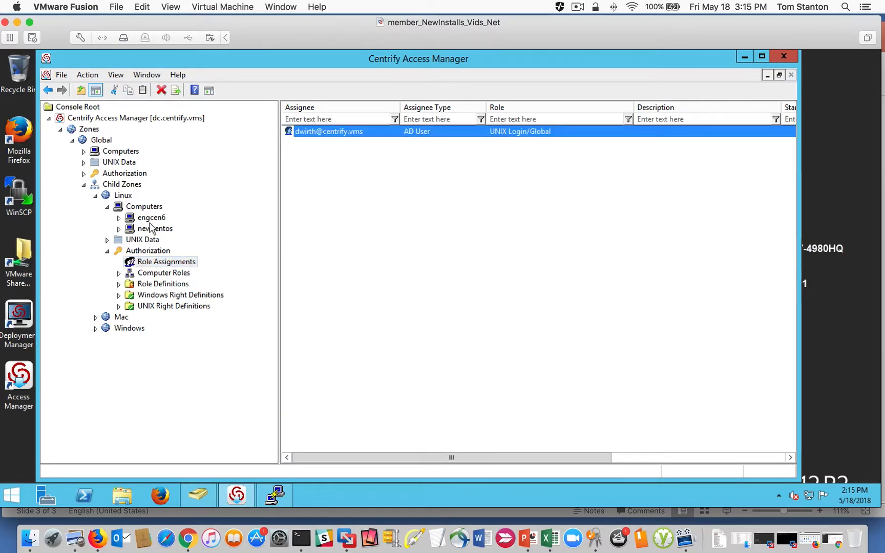
- Expand the Global zone's authorization role definitions and view the rights contained in the UNIX Login role
{"action": "left_click", "coordinate": [84, 185]}
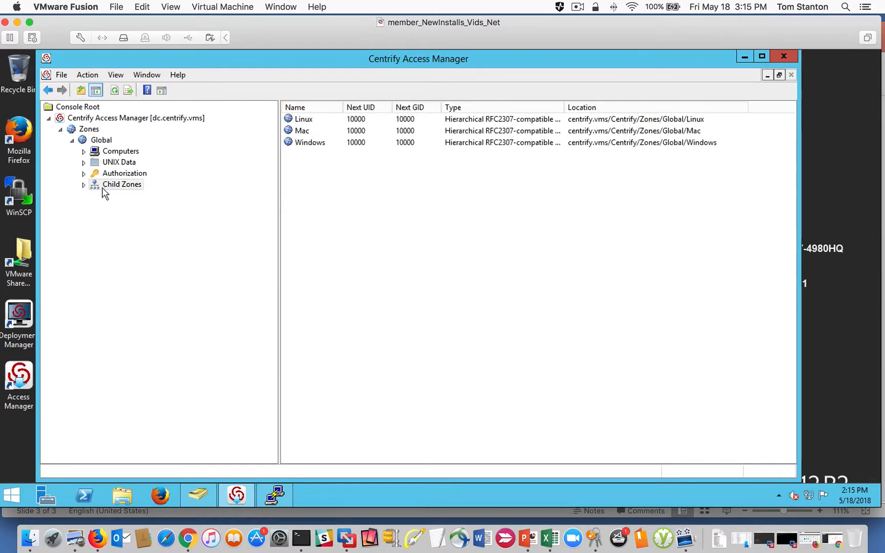
{"action": "left_click", "coordinate": [84, 186]}
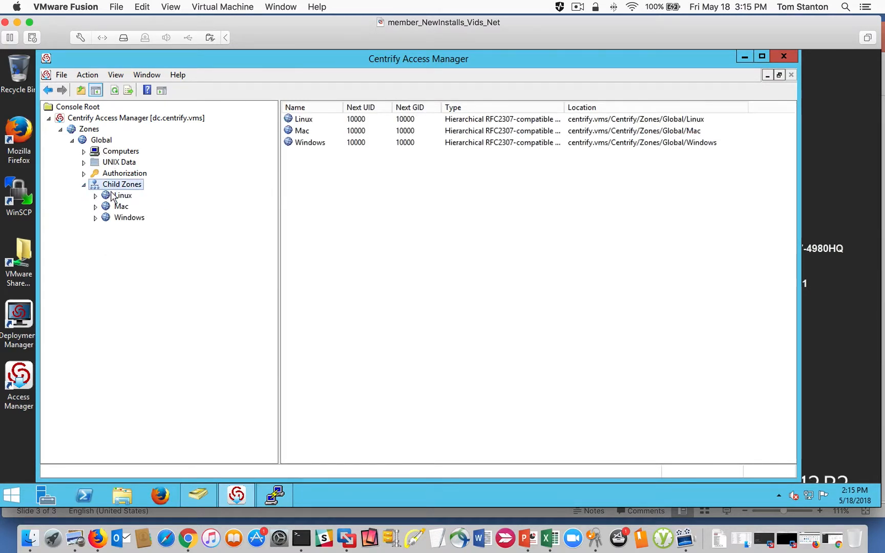
{"action": "left_click", "coordinate": [84, 174]}
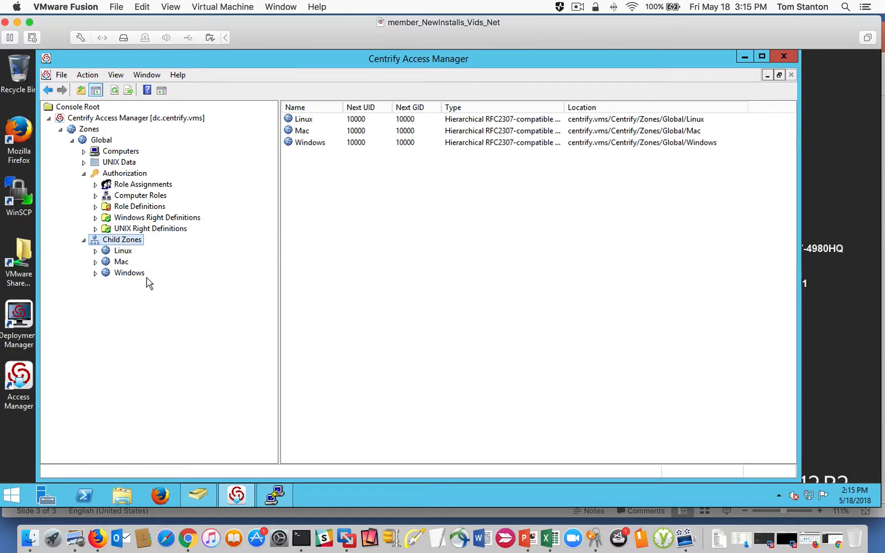
{"action": "double_click", "coordinate": [102, 207]}
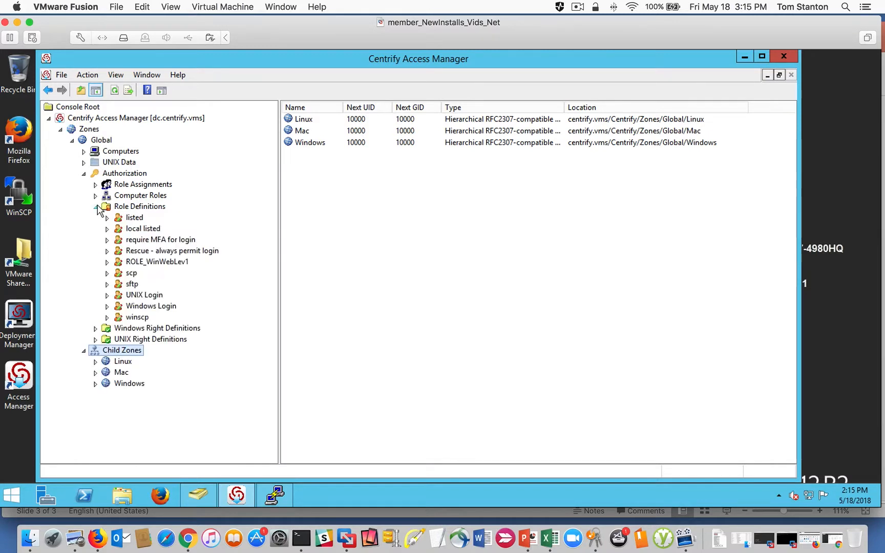
{"action": "left_click", "coordinate": [133, 297]}
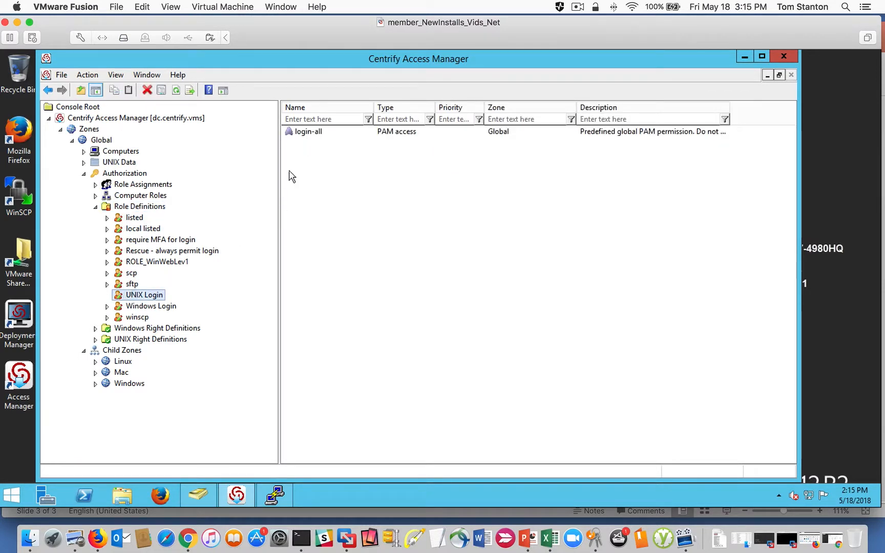
- Examine the PAM Access, SSH Rights and Commands entries under the Global zone's UNIX right definitions
{"action": "left_click", "coordinate": [94, 340]}
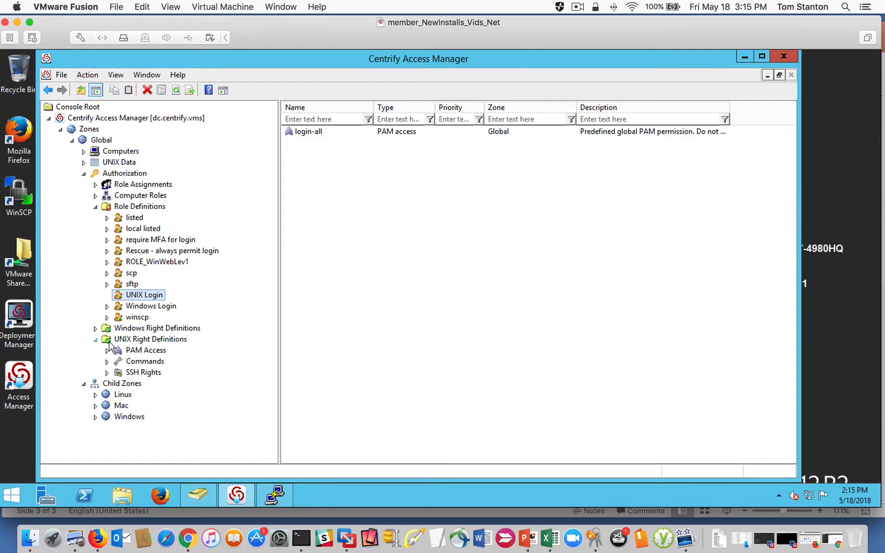
{"action": "left_click", "coordinate": [146, 352]}
{"action": "left_click", "coordinate": [307, 132]}
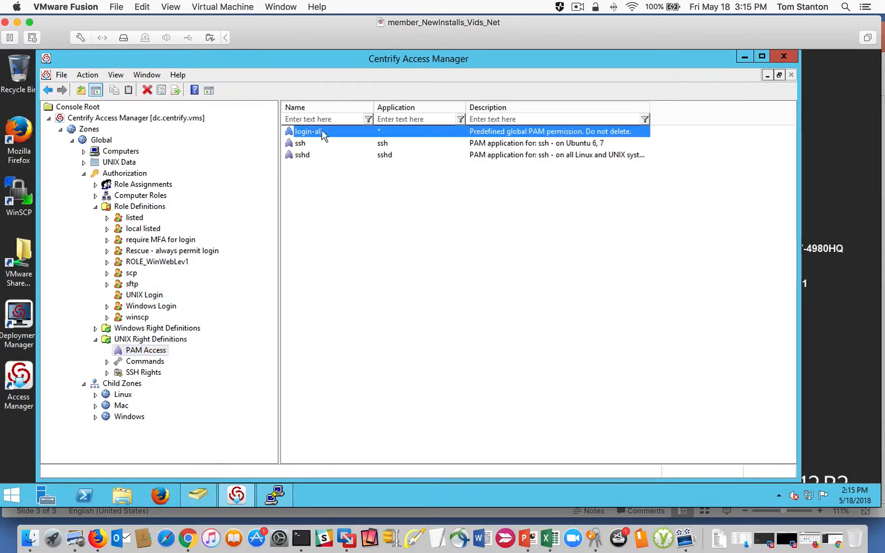
{"action": "left_click", "coordinate": [136, 374]}
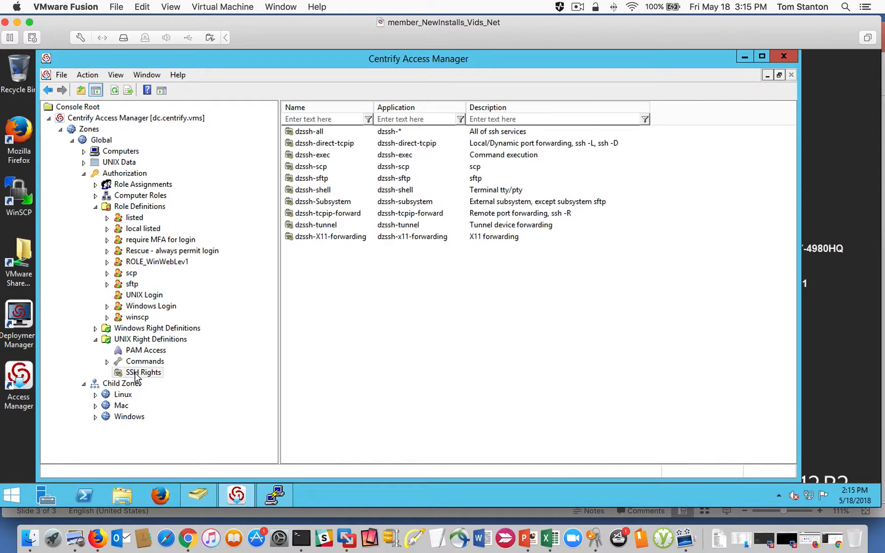
{"action": "left_click", "coordinate": [136, 364]}
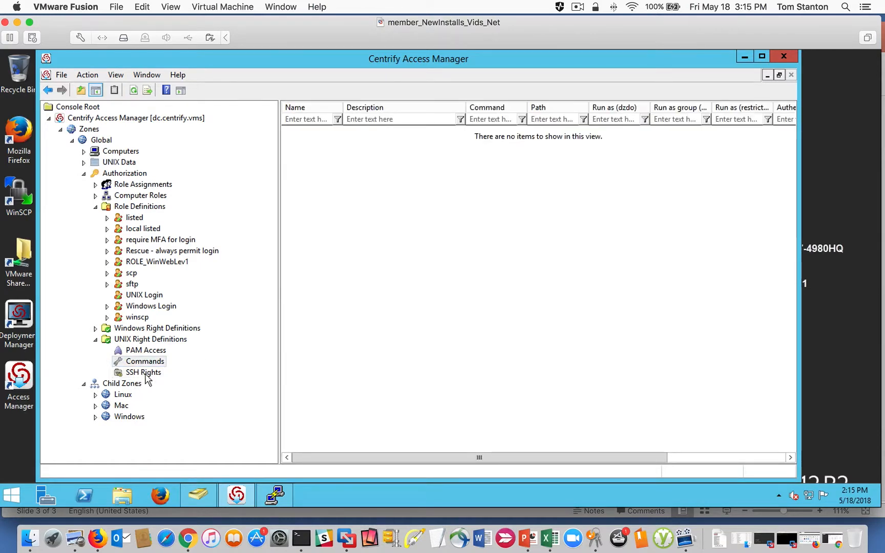
{"action": "left_click", "coordinate": [136, 351]}
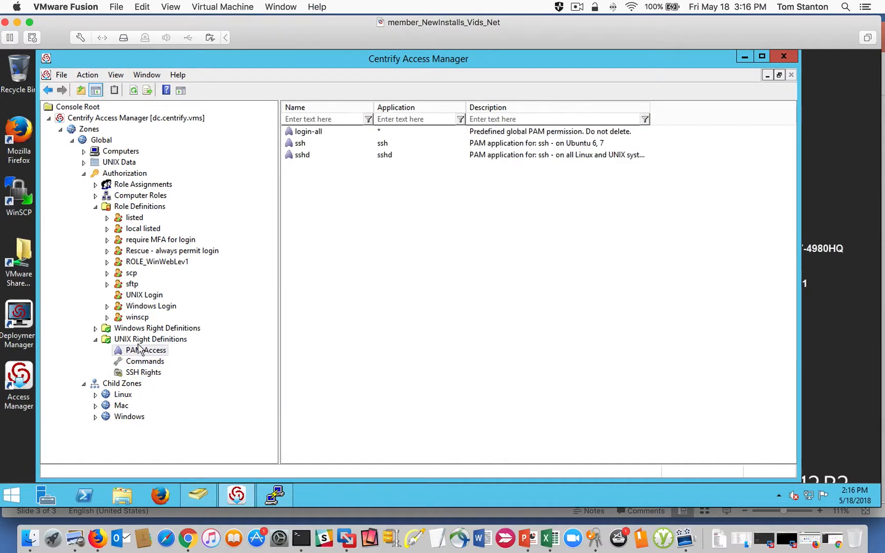
- Compare the rights included in the UNIX Login, Windows Login and ROLE_WinWebLev1 role definitions
{"action": "left_click", "coordinate": [138, 296]}
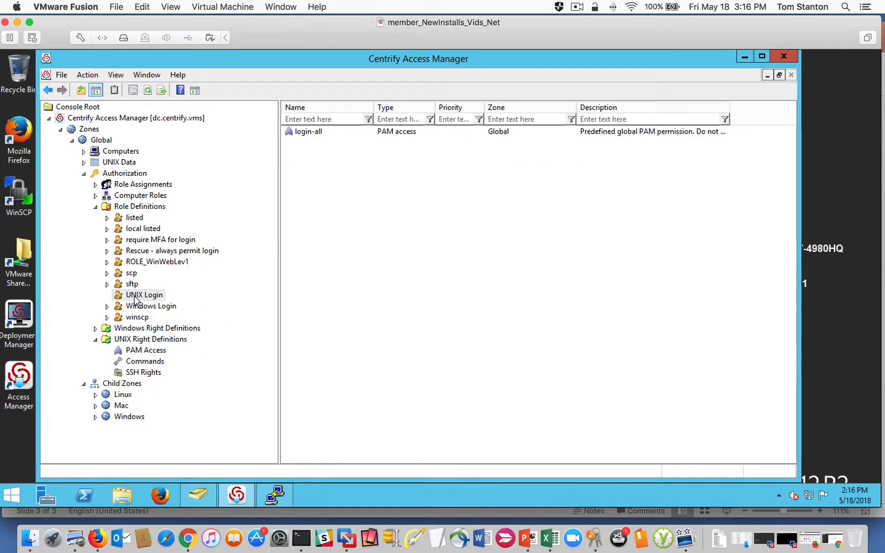
{"action": "left_click", "coordinate": [136, 308]}
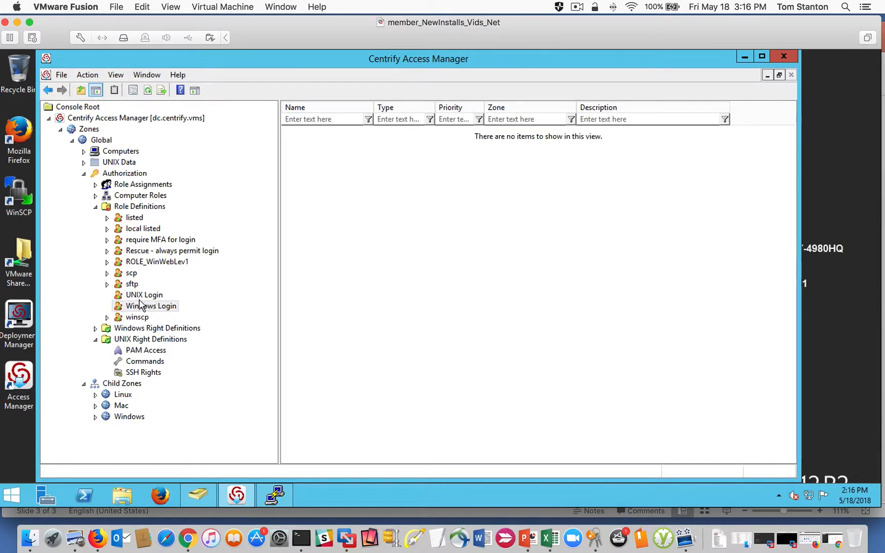
{"action": "left_click", "coordinate": [142, 296]}
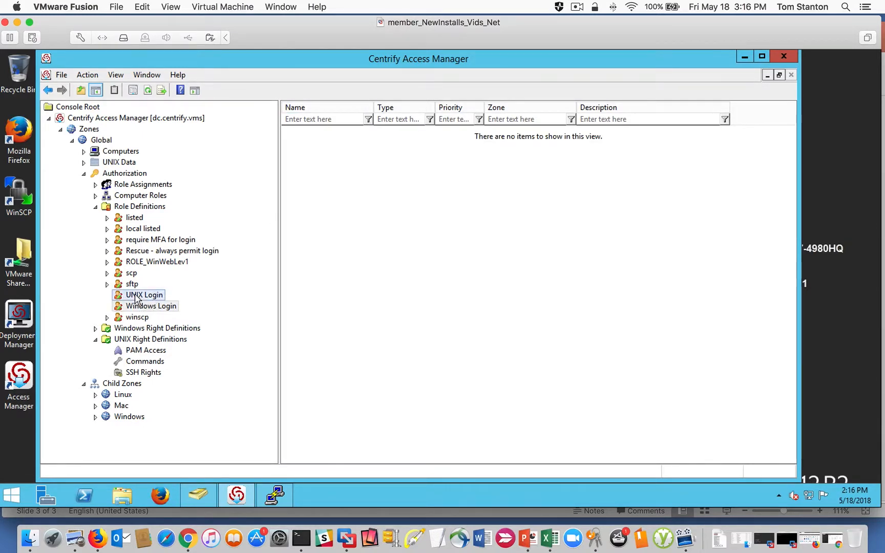
{"action": "left_click", "coordinate": [147, 265]}
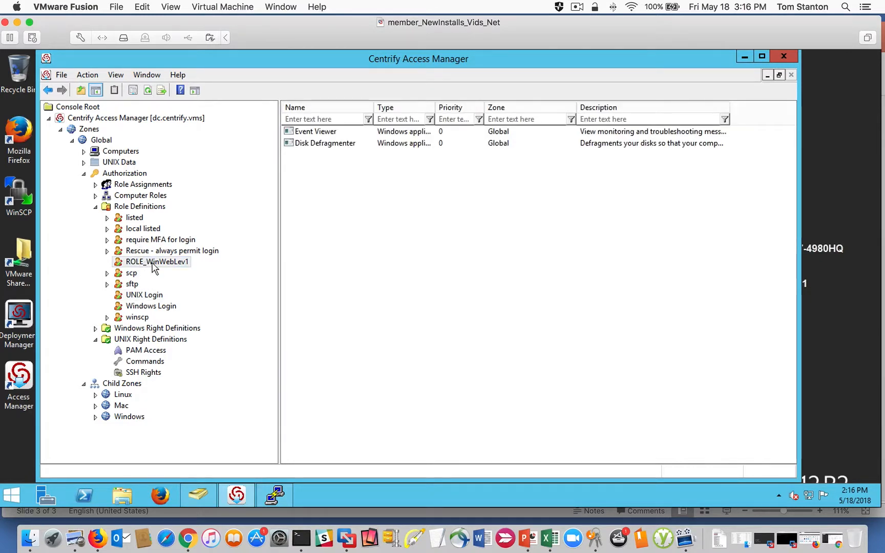
{"action": "left_click", "coordinate": [135, 295]}
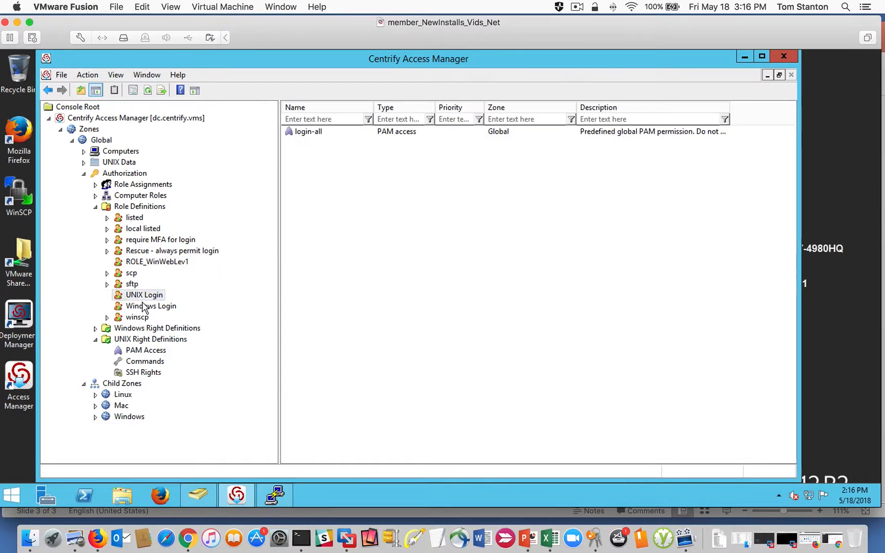
- Check the UNIX Login role's login-all right against the PAM Access right definitions
{"action": "left_click", "coordinate": [303, 134]}
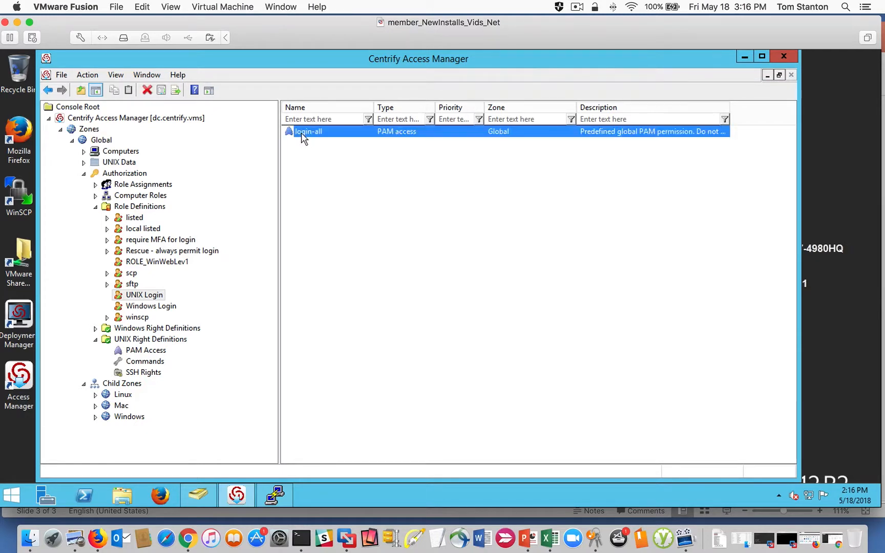
{"action": "left_click", "coordinate": [152, 352]}
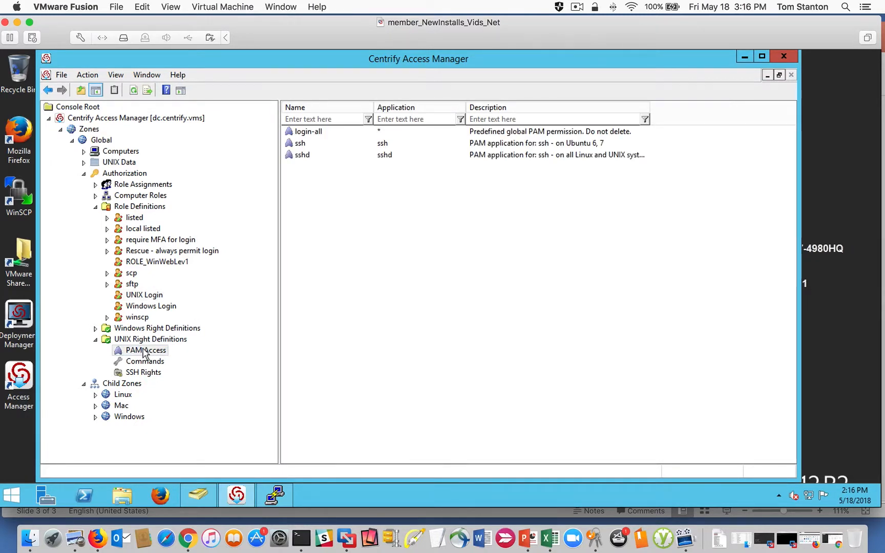
{"action": "left_click", "coordinate": [144, 296]}
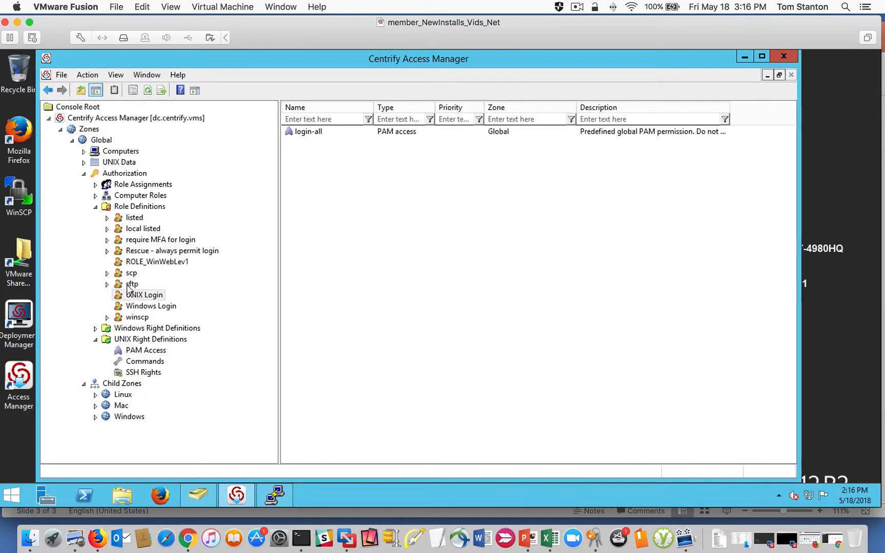
- Expand the Linux child zone and open the properties of the Global zone's UNIX Login role
{"action": "left_click", "coordinate": [95, 395]}
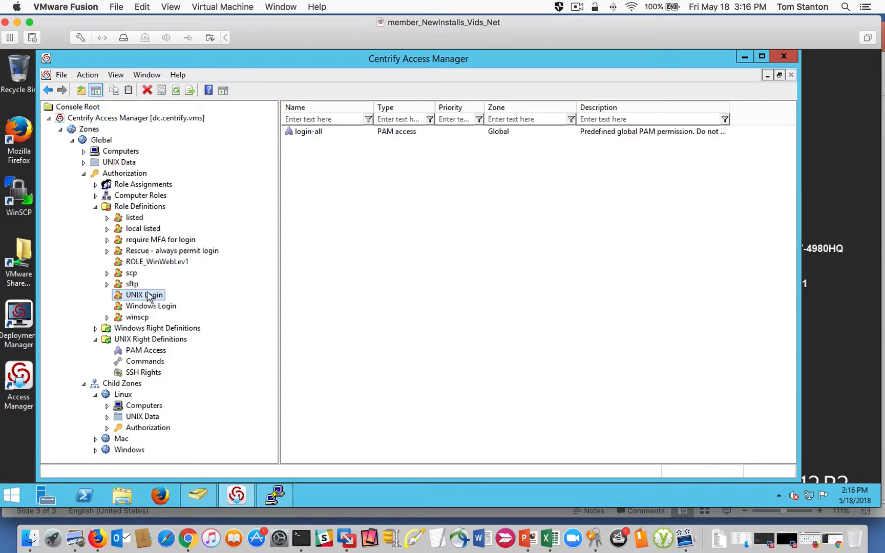
{"action": "right_click", "coordinate": [142, 298]}
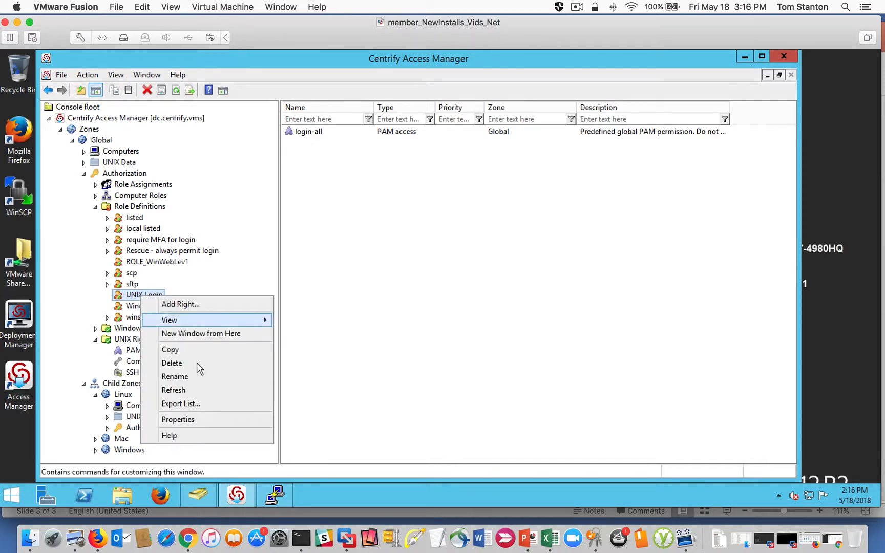
{"action": "left_click", "coordinate": [205, 420]}
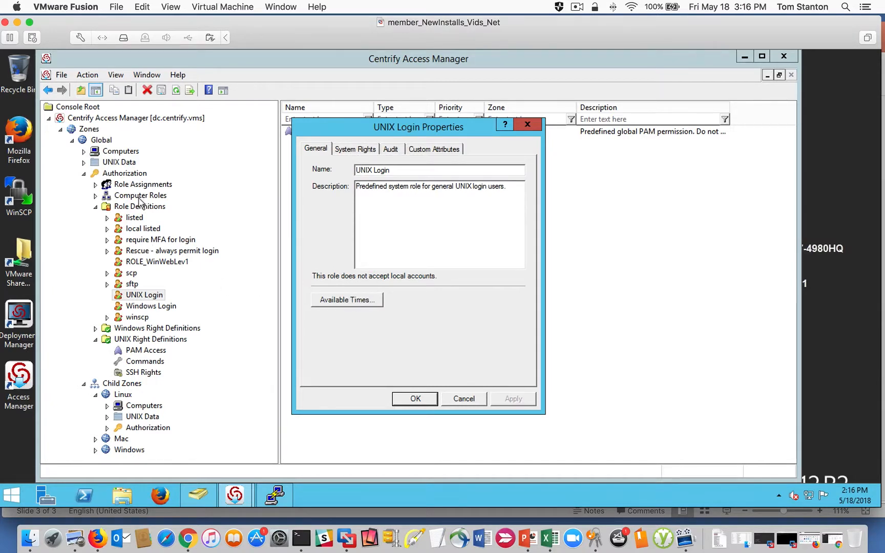
- Try to deny the UNIX Login role's available times for Monday through Friday from 3:00 AM to 9:00 PM
{"action": "left_click", "coordinate": [349, 301]}
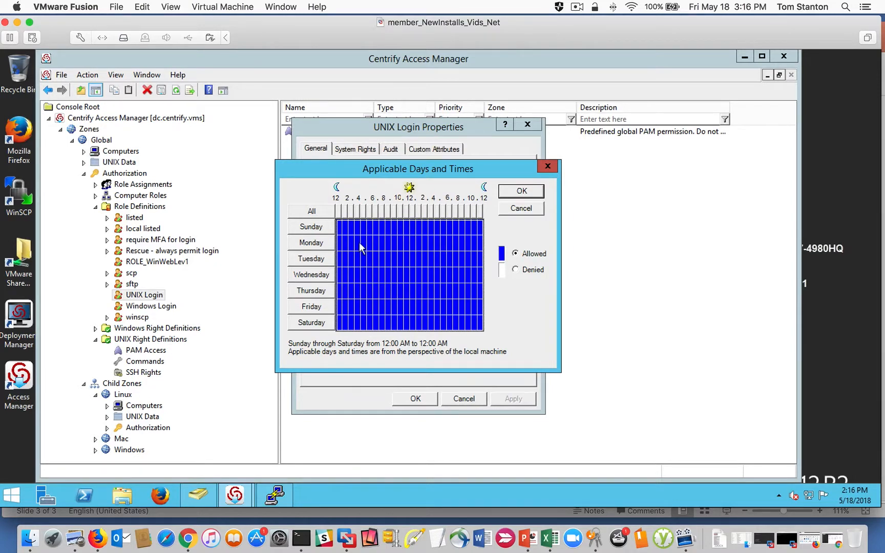
{"action": "left_click_drag", "start_coordinate": [360, 245], "coordinate": [464, 311]}
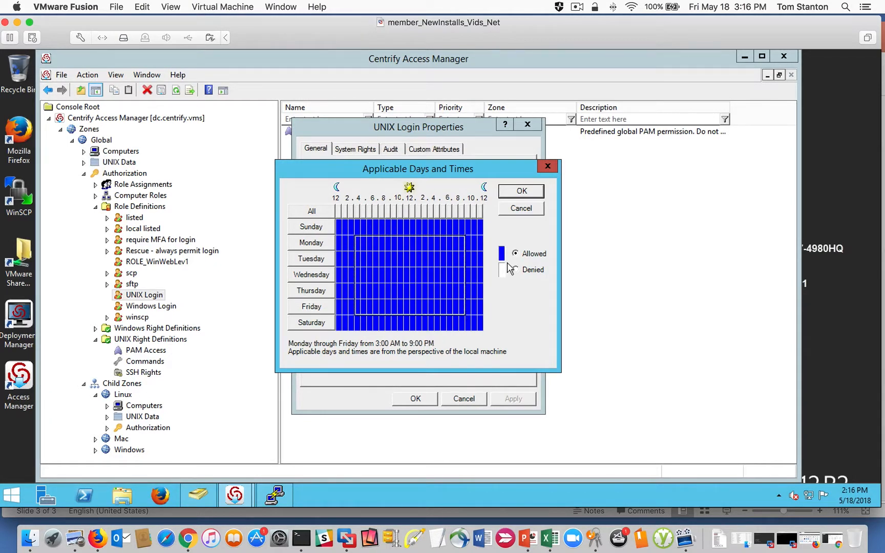
{"action": "left_click", "coordinate": [514, 269]}
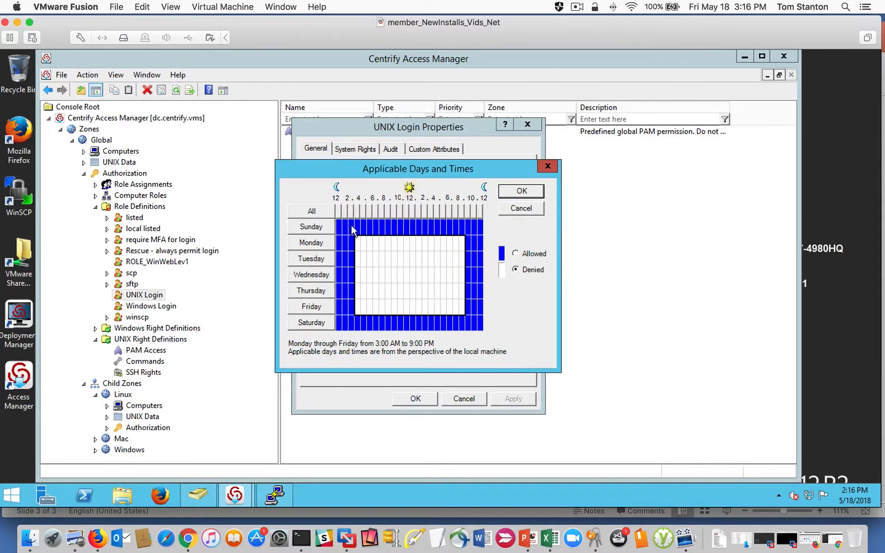
{"action": "left_click", "coordinate": [520, 209]}
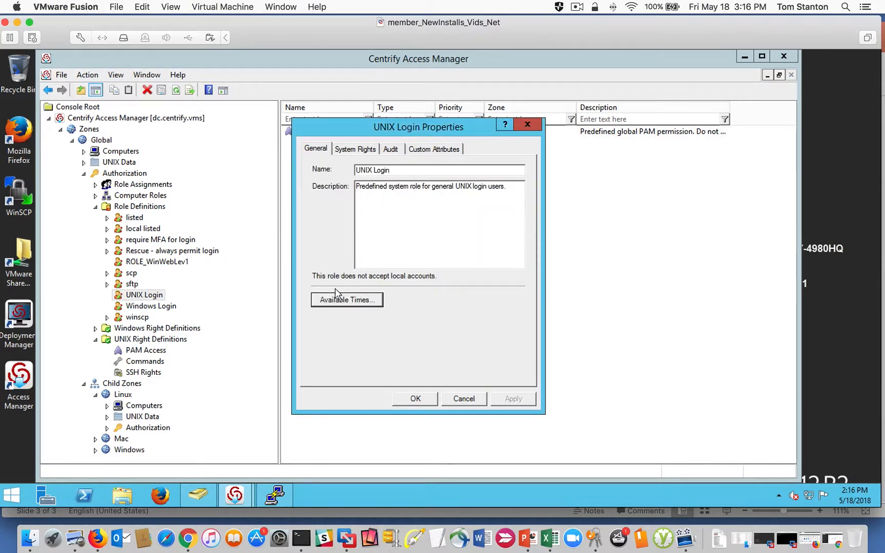
- Review the system rights granted by the UNIX Login role and close its properties without changing them
{"action": "left_click", "coordinate": [352, 149]}
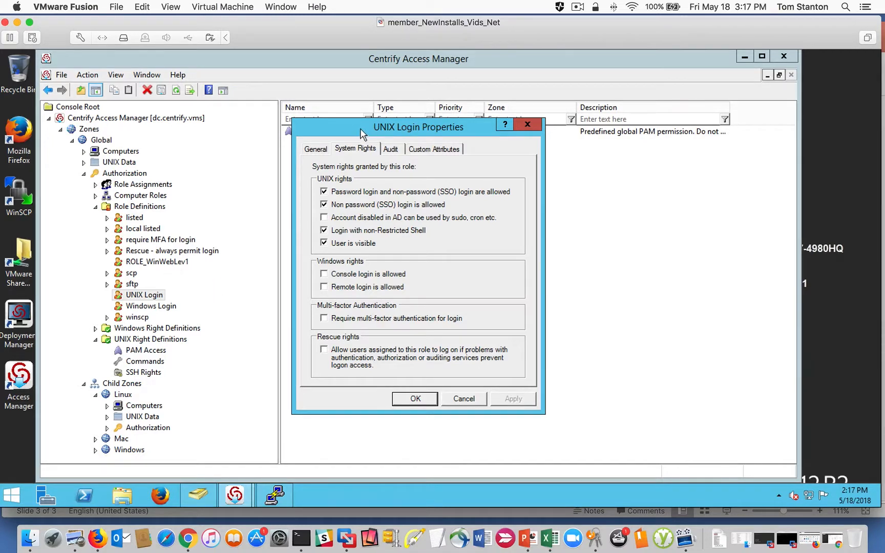
{"action": "left_click_drag", "start_coordinate": [360, 128], "coordinate": [406, 141]}
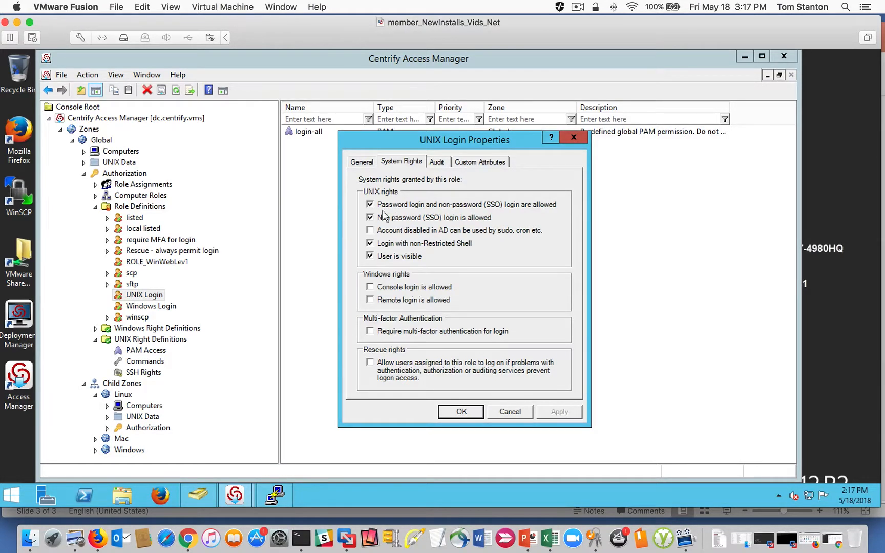
{"action": "left_click", "coordinate": [511, 412]}
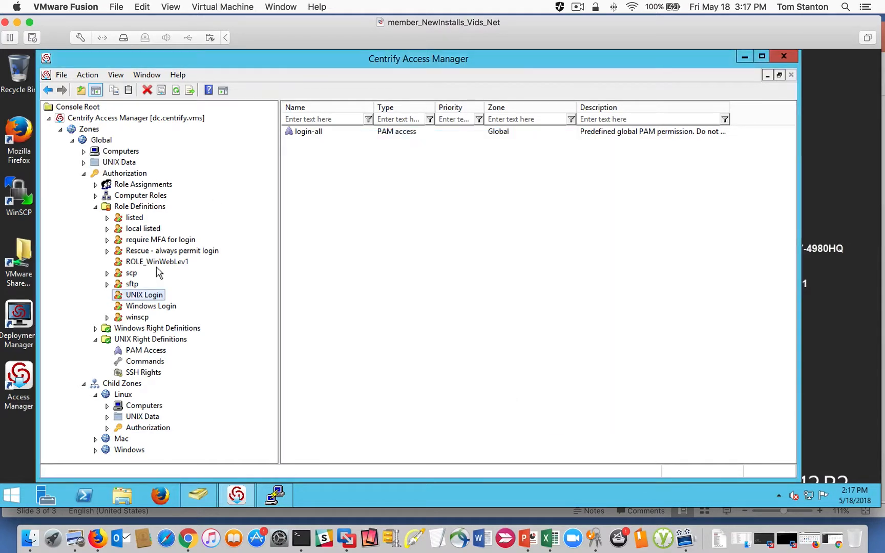
{"action": "right_click", "coordinate": [136, 294]}
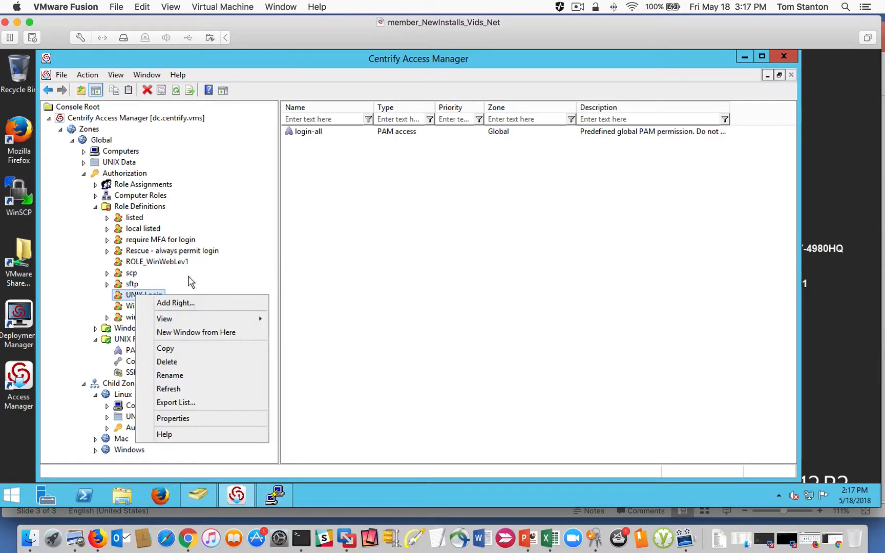
{"action": "left_click", "coordinate": [195, 283]}
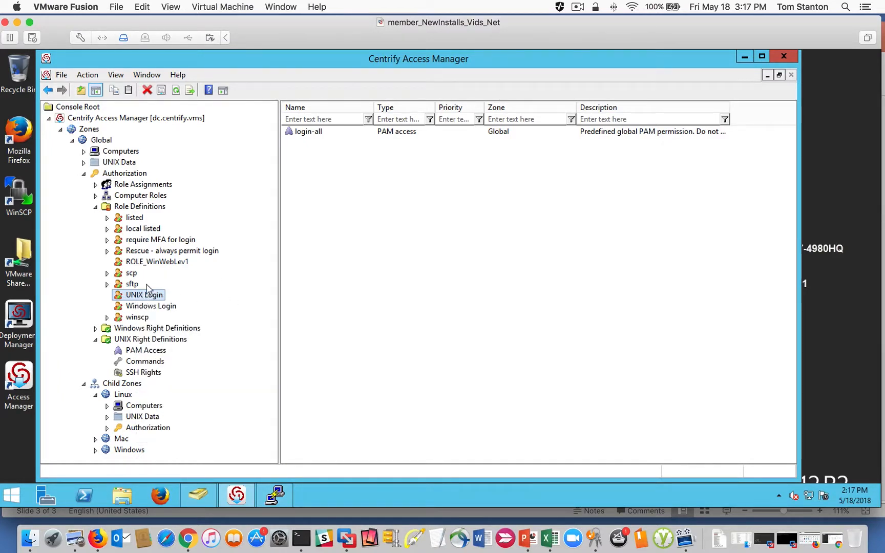
- Duplicate the UNIX Login role within the Global zone's role definitions
{"action": "left_click", "coordinate": [136, 207]}
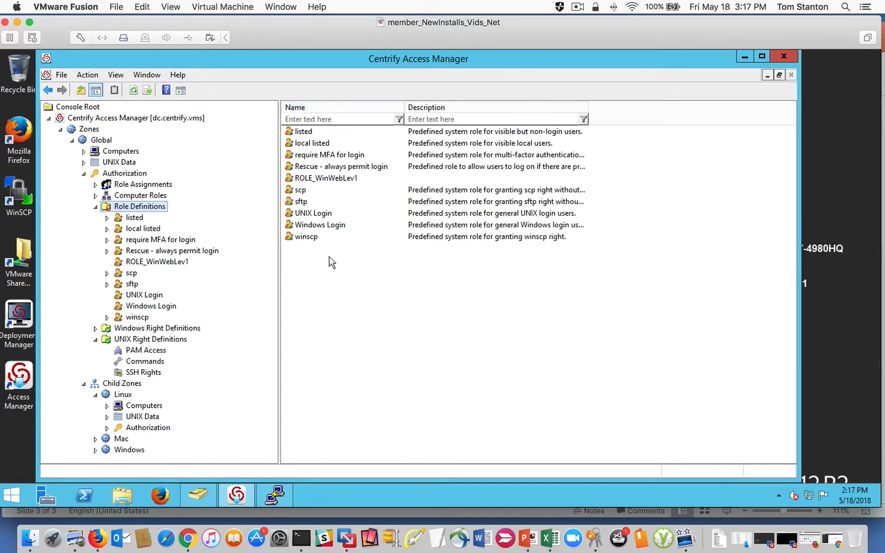
{"action": "left_click", "coordinate": [308, 216]}
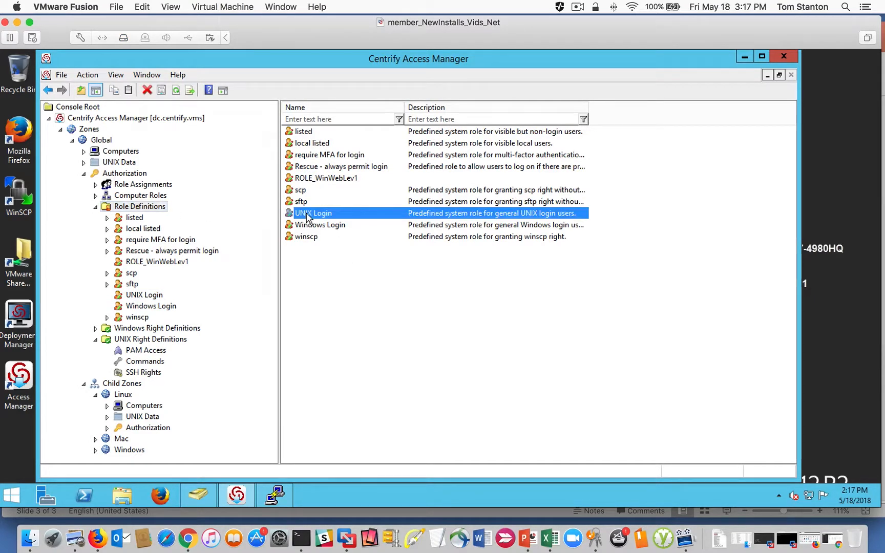
{"action": "right_click", "coordinate": [309, 219]}
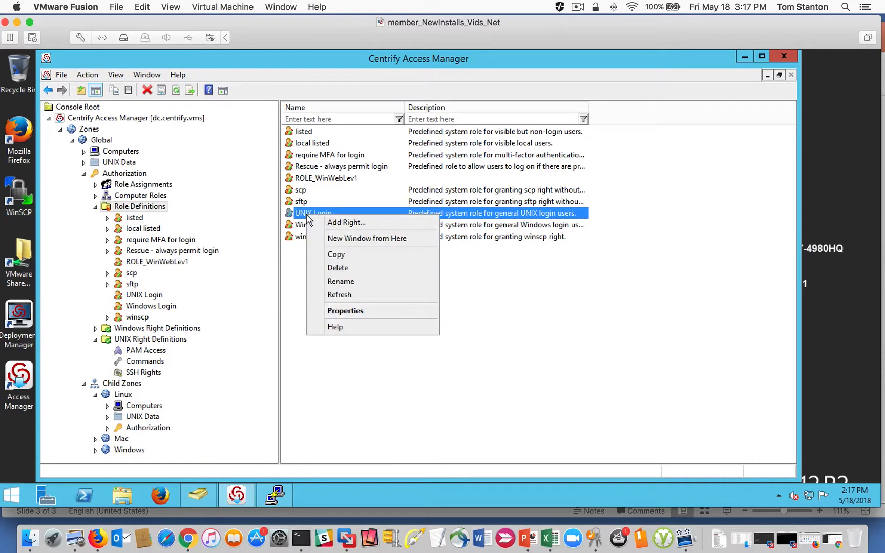
{"action": "left_click", "coordinate": [351, 255]}
{"action": "left_click", "coordinate": [307, 295]}
{"action": "right_click", "coordinate": [305, 289]}
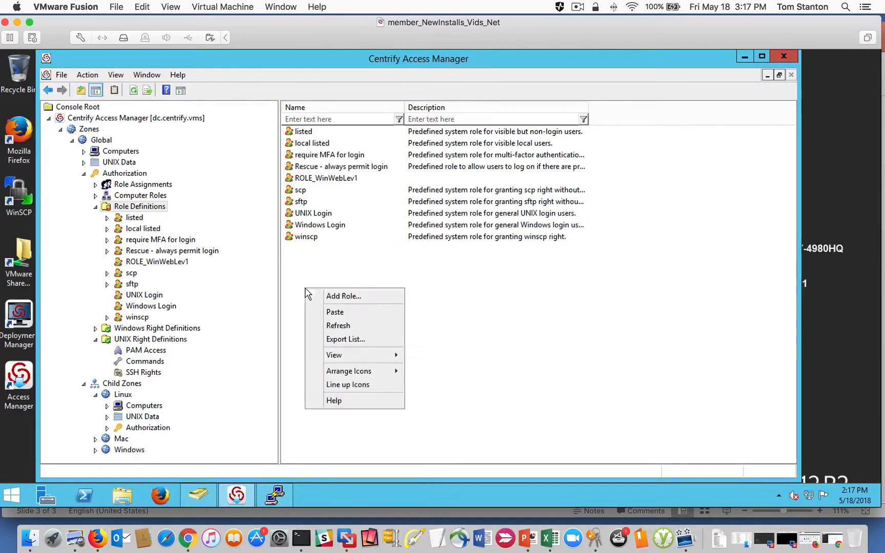
{"action": "left_click", "coordinate": [350, 314]}
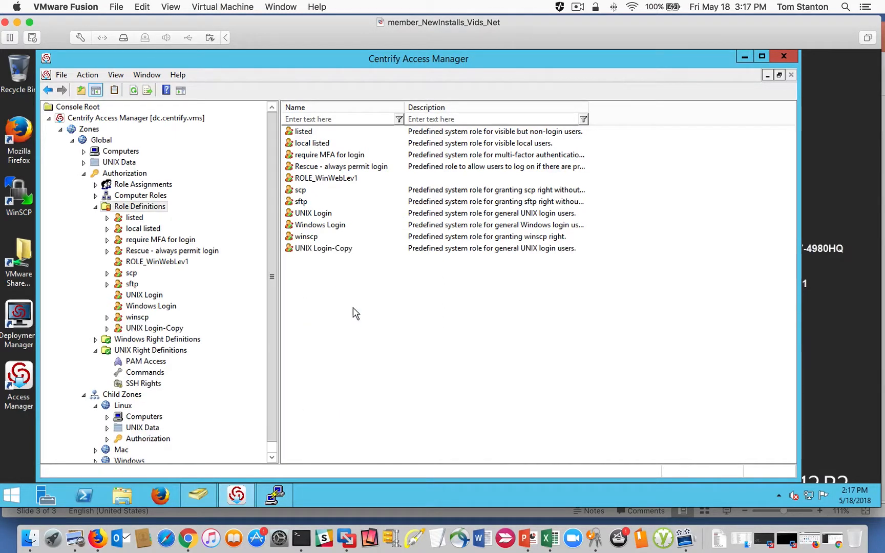
- Rename the copied UNIX Login role as UNIX Login-NoPassword
{"action": "double_click", "coordinate": [330, 249]}
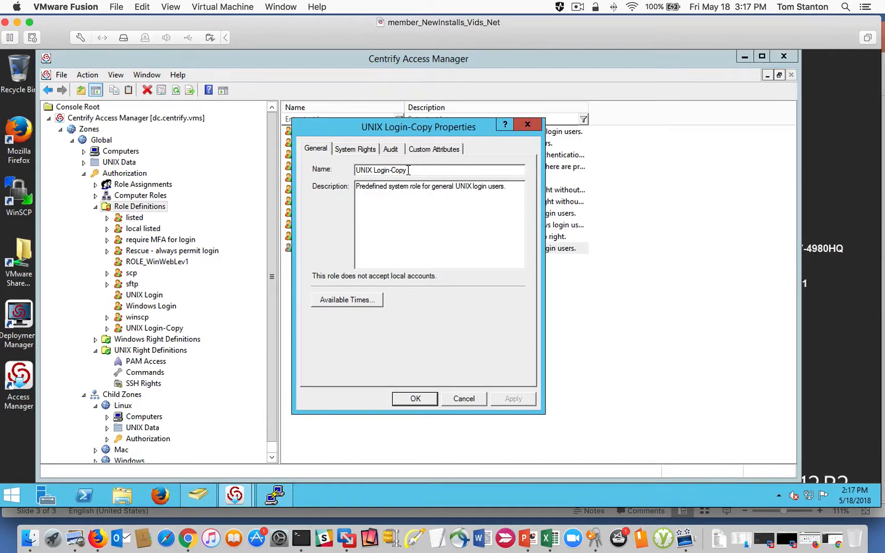
{"action": "key", "text": "BackSpace"}
{"action": "key", "text": "BackSpace"}
- Remove the right "Password login and non-password (SSO) login are allowed" from the copied role and save its properties
{"action": "left_click", "coordinate": [353, 149]}
{"action": "left_click", "coordinate": [324, 191]}
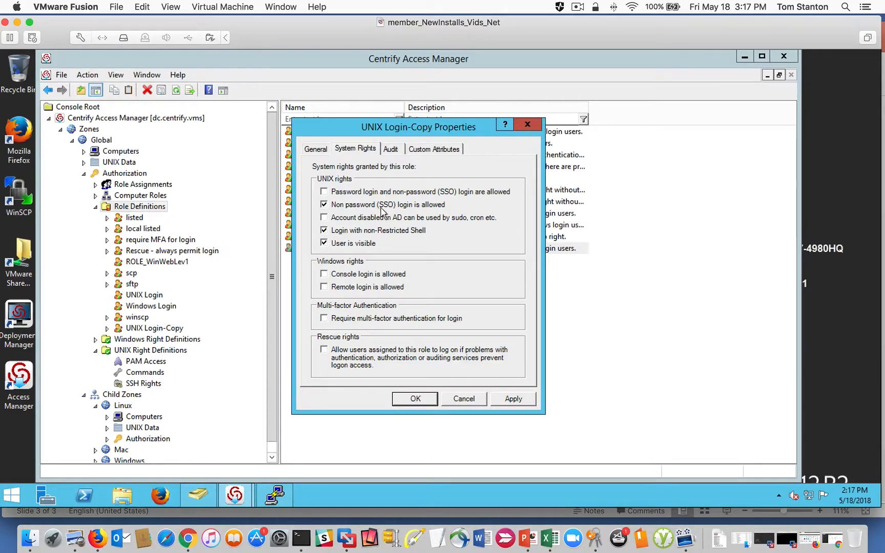
{"action": "left_click", "coordinate": [513, 399]}
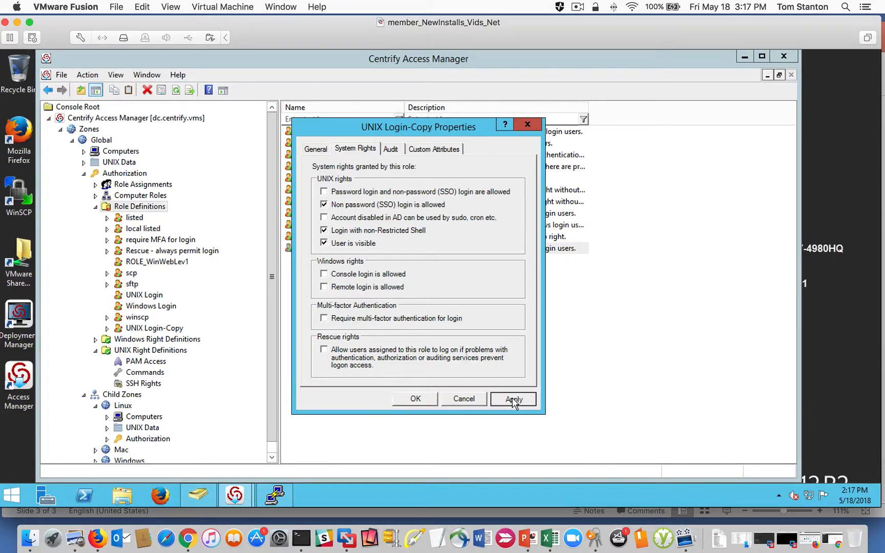
{"action": "left_click", "coordinate": [415, 399]}
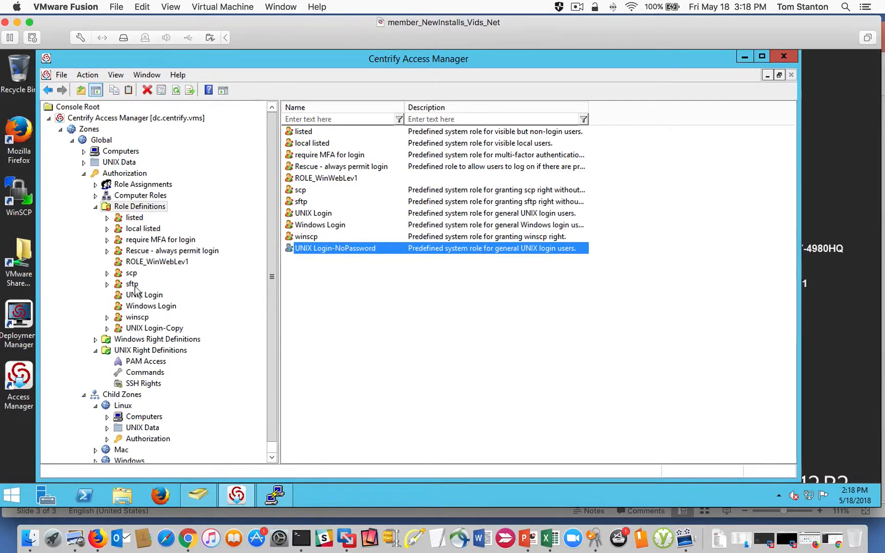
- Refresh the Global zone's role definitions and show the rights of the original UNIX Login role
{"action": "right_click", "coordinate": [124, 207]}
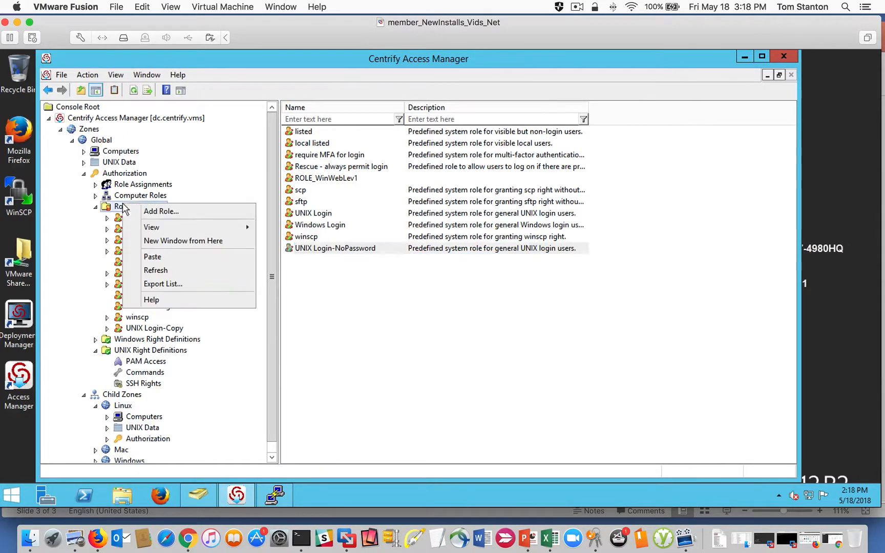
{"action": "left_click", "coordinate": [192, 271]}
{"action": "left_click", "coordinate": [144, 296]}
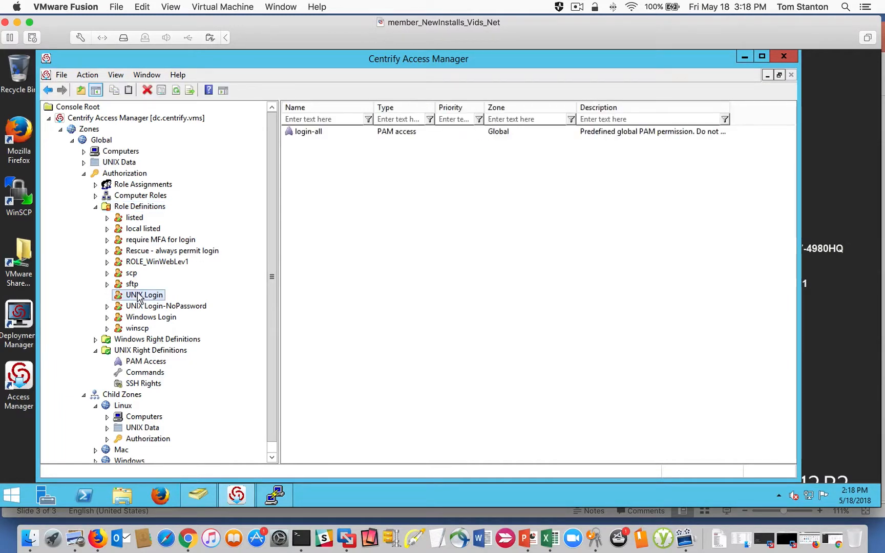
- Expand the Linux child zone's computers and authorization, and review its role assignments
{"action": "left_click_drag", "start_coordinate": [270, 302], "coordinate": [272, 375]}
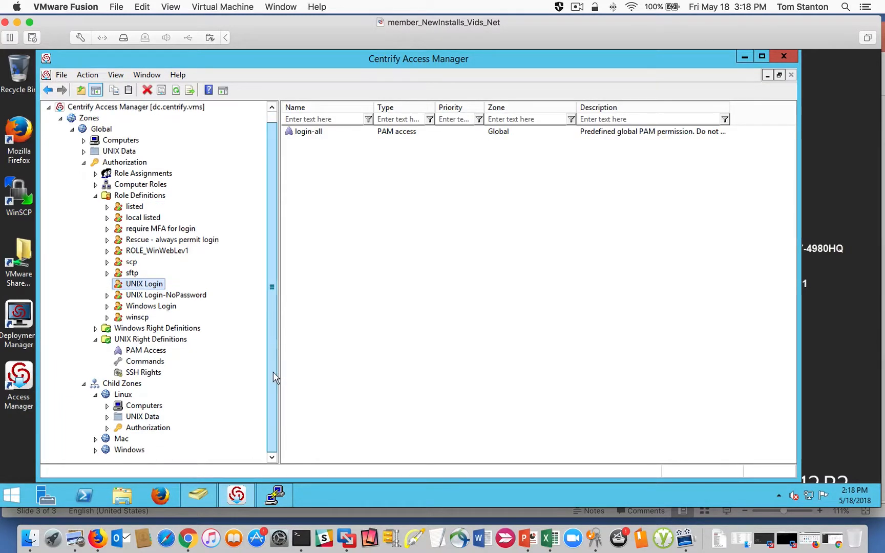
{"action": "left_click", "coordinate": [107, 407]}
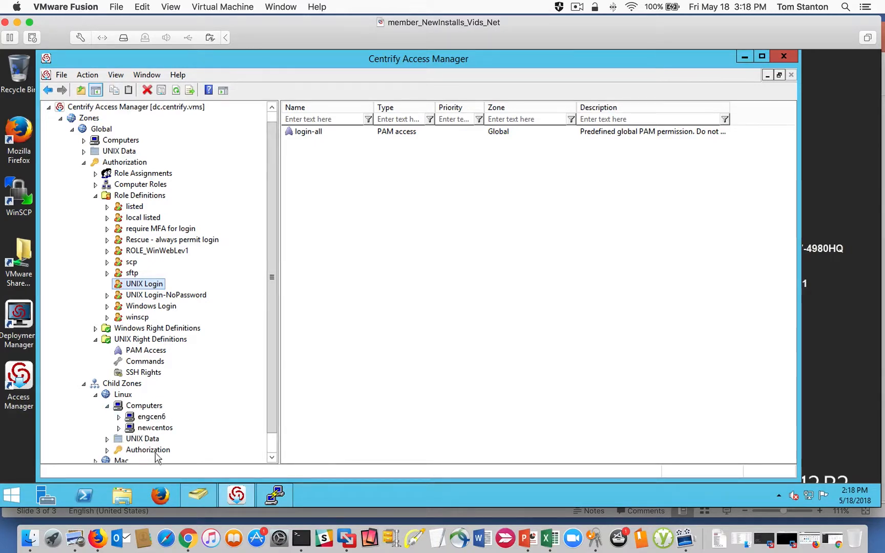
{"action": "left_click", "coordinate": [107, 450]}
{"action": "left_click", "coordinate": [163, 406]}
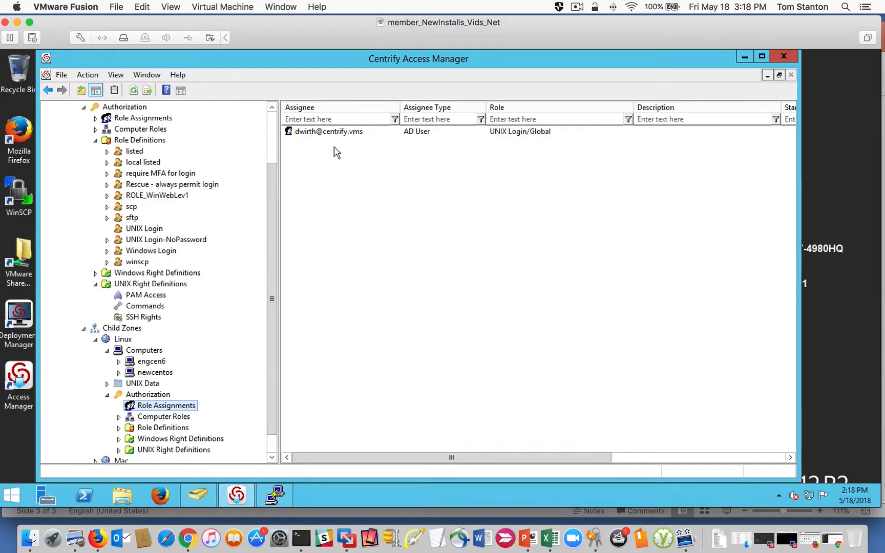
- Collapse the child zones and role definitions, and show the Global zone's UNIX command rights
{"action": "double_click", "coordinate": [96, 331]}
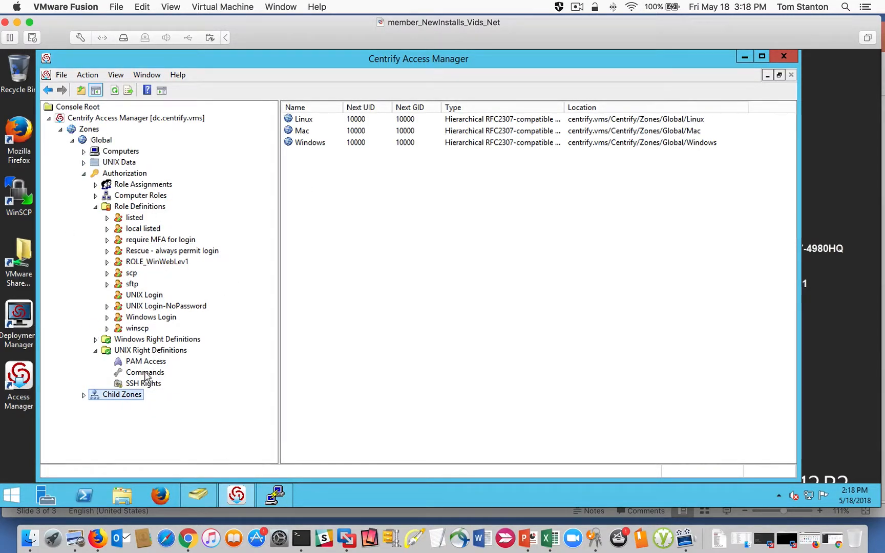
{"action": "left_click", "coordinate": [153, 351]}
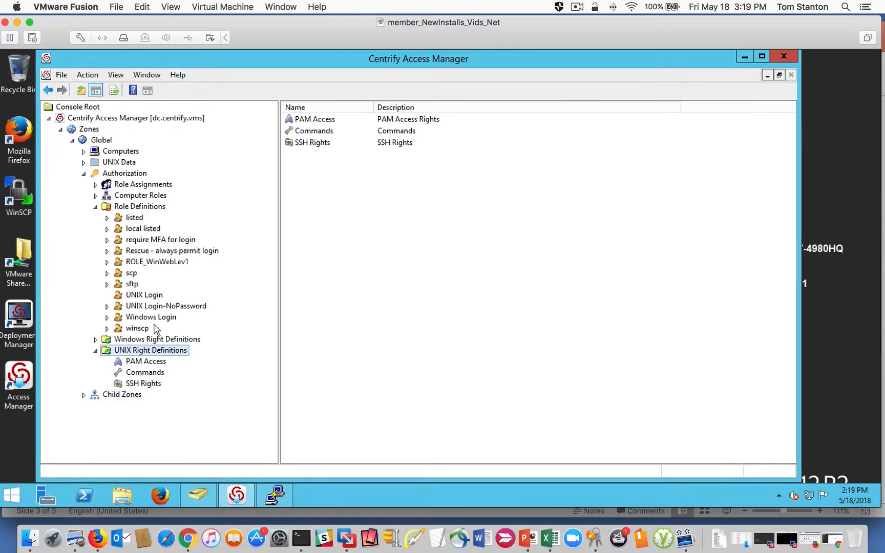
{"action": "left_click", "coordinate": [95, 207]}
{"action": "left_click", "coordinate": [140, 252]}
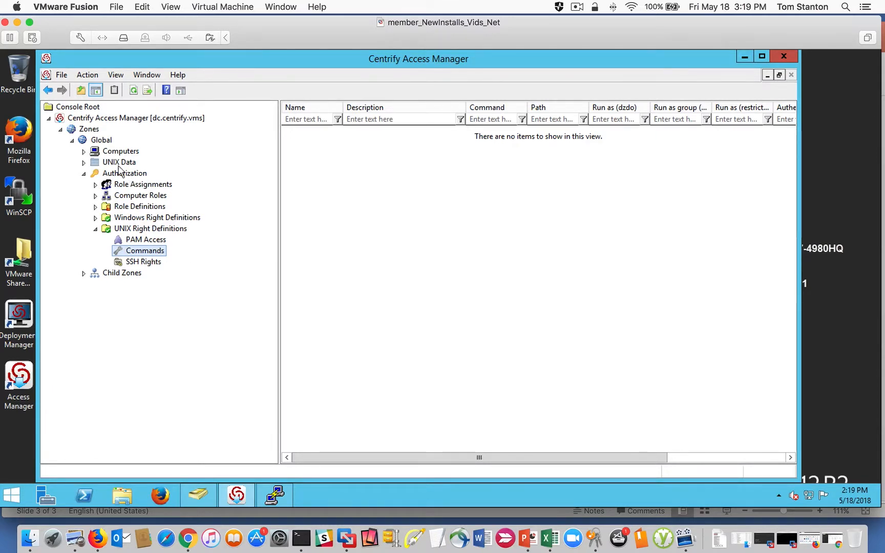
{"action": "right_click", "coordinate": [101, 140]}
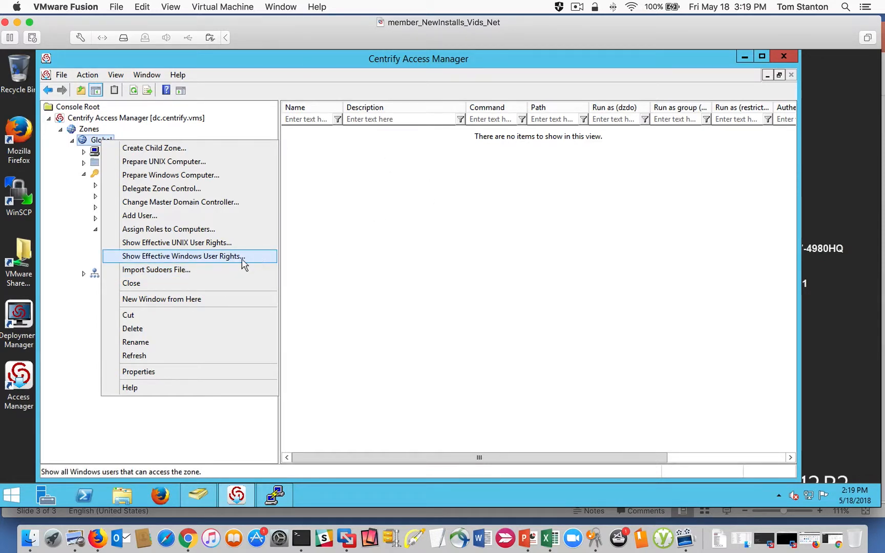
{"action": "left_click", "coordinate": [361, 262]}
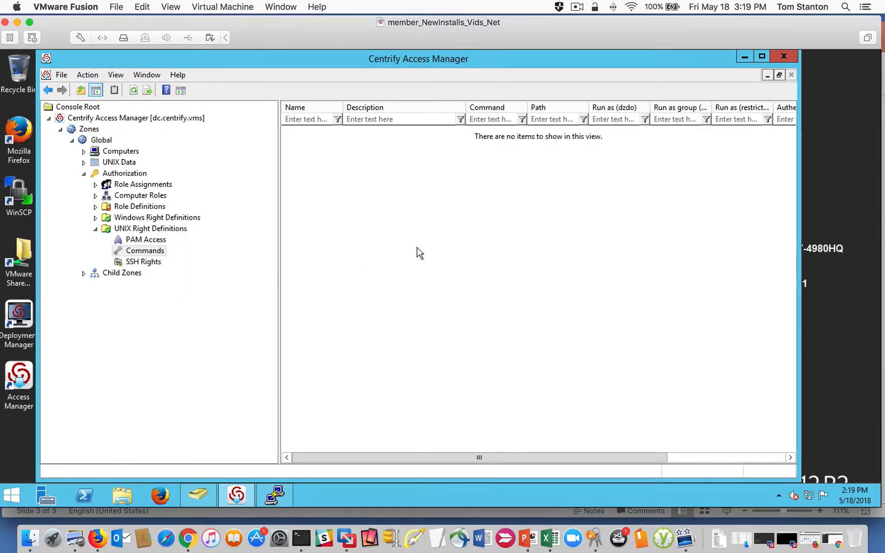
{"action": "right_click", "coordinate": [334, 232]}
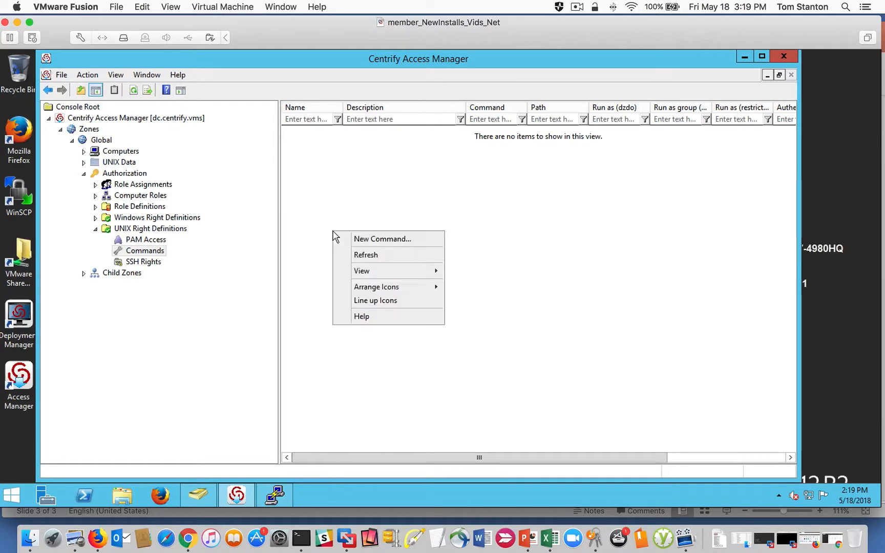
{"action": "left_click", "coordinate": [132, 254]}
- Start a new privileged command in the Global zone's Commands and name it UNIX_Wheel_Equiv_All
{"action": "right_click", "coordinate": [305, 226]}
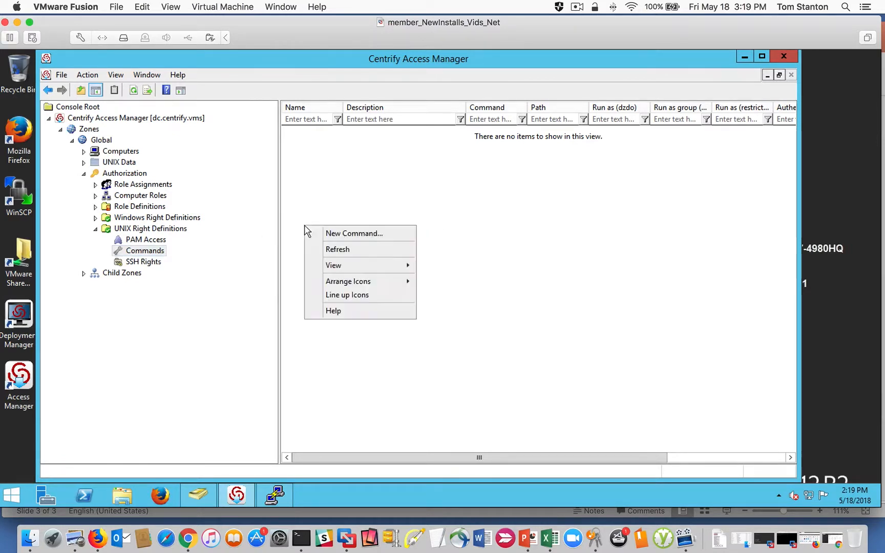
{"action": "left_click", "coordinate": [340, 234]}
{"action": "left_click_drag", "start_coordinate": [354, 125], "coordinate": [383, 170]}
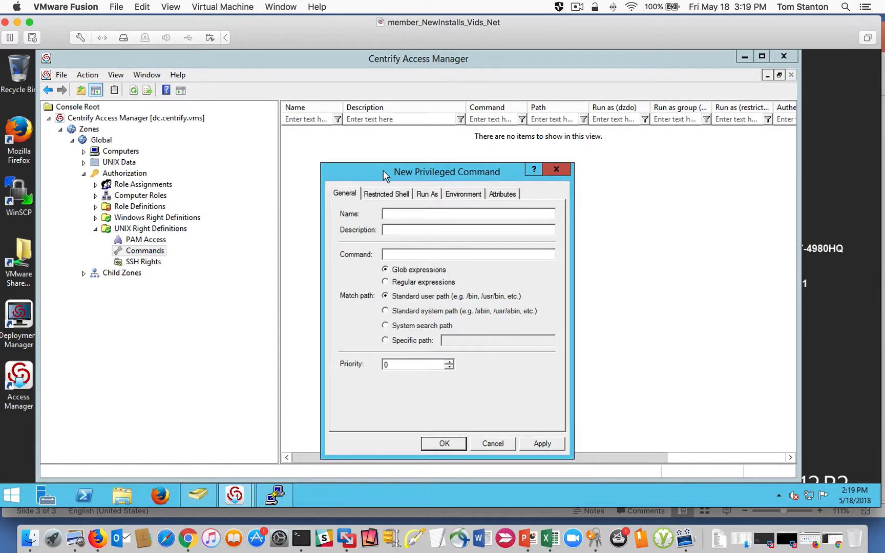
{"action": "left_click", "coordinate": [391, 211]}
{"action": "type", "text": "UNIX_Wheel"}
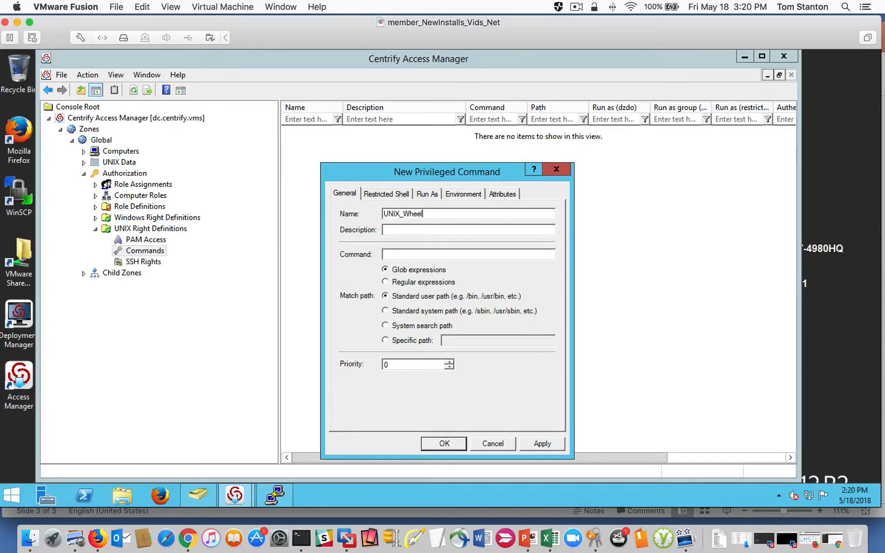
{"action": "type", "text": "_Equiv_All"}
- Give the privileged command the description "Run all cmds as root"
{"action": "left_click", "coordinate": [400, 233]}
{"action": "type", "text": "Run all "}
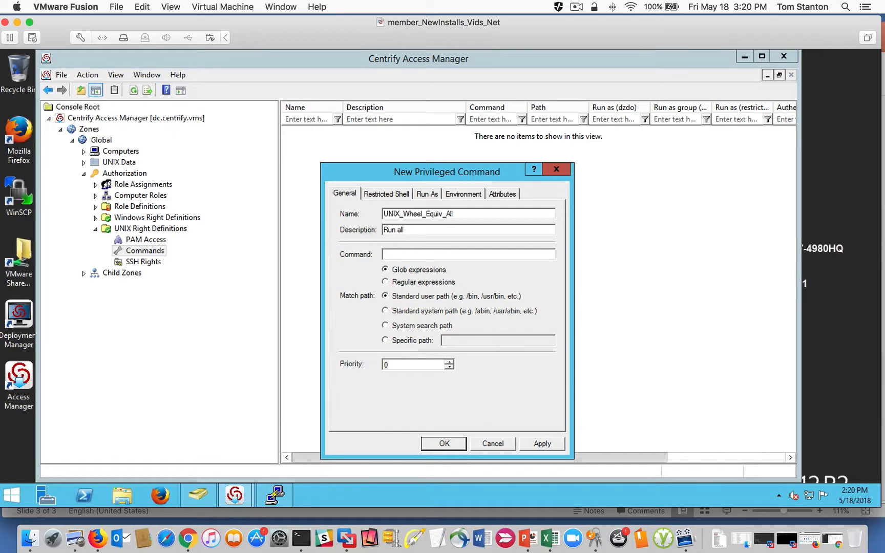
{"action": "type", "text": "cmds as root"}
- Set the command pattern to * and match it against the specific path *
{"action": "left_click", "coordinate": [401, 253]}
{"action": "type", "text": "*"}
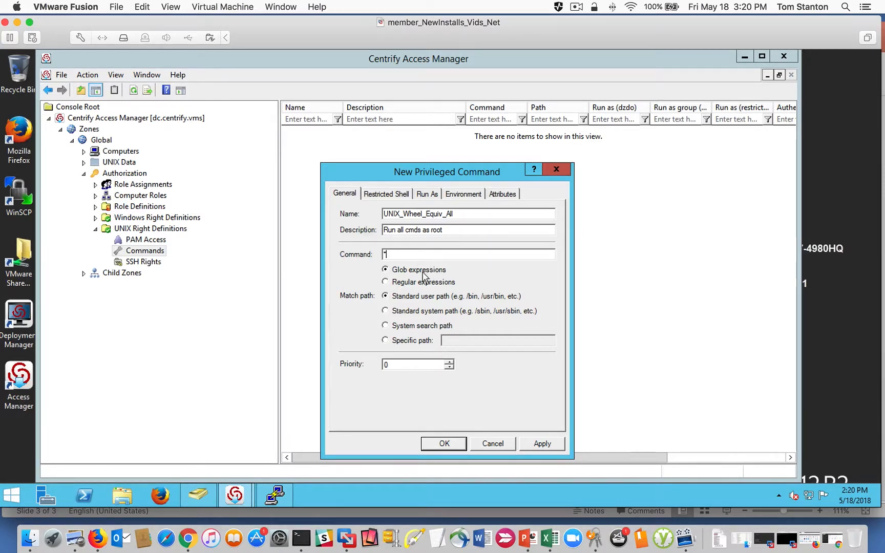
{"action": "left_click", "coordinate": [386, 341]}
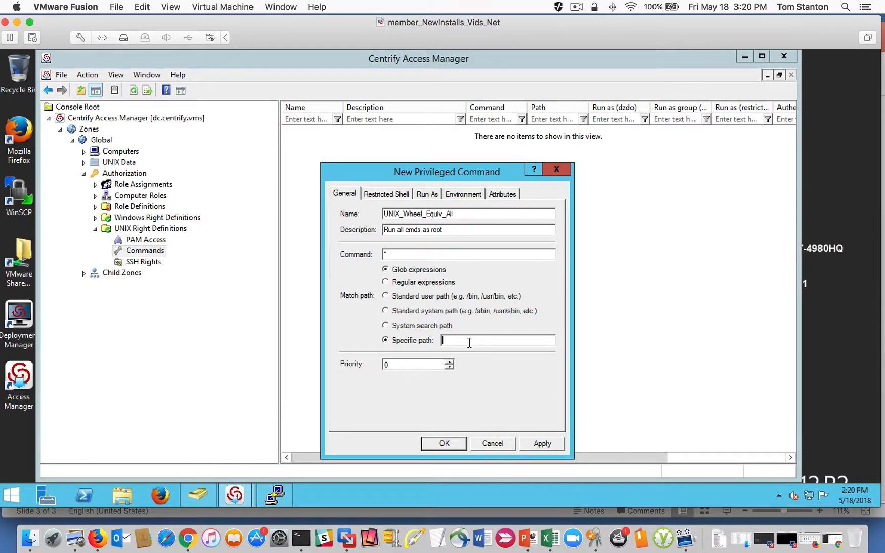
{"action": "type", "text": "*"}
{"action": "left_click_drag", "start_coordinate": [373, 173], "coordinate": [369, 161]}
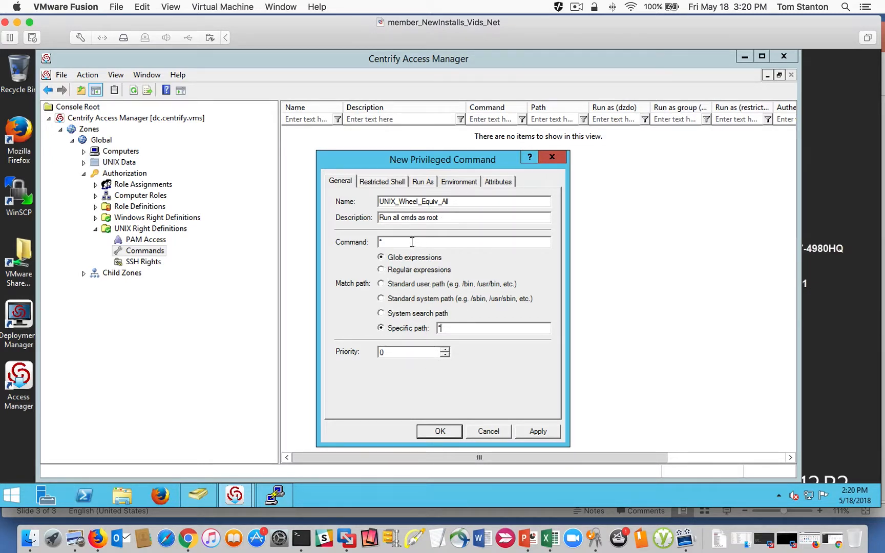
{"action": "left_click", "coordinate": [380, 242]}
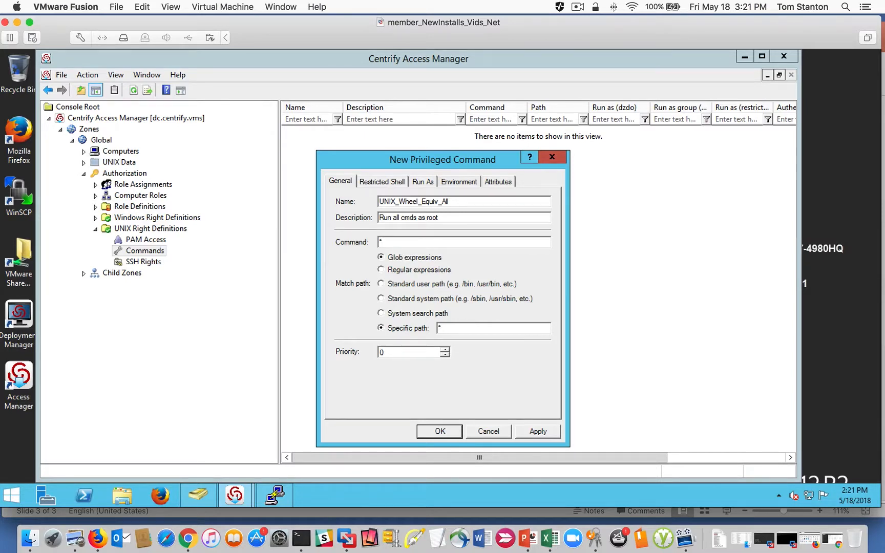
- Disallow the command's use in a restricted role and review its Run As and Environment settings
{"action": "left_click", "coordinate": [378, 181]}
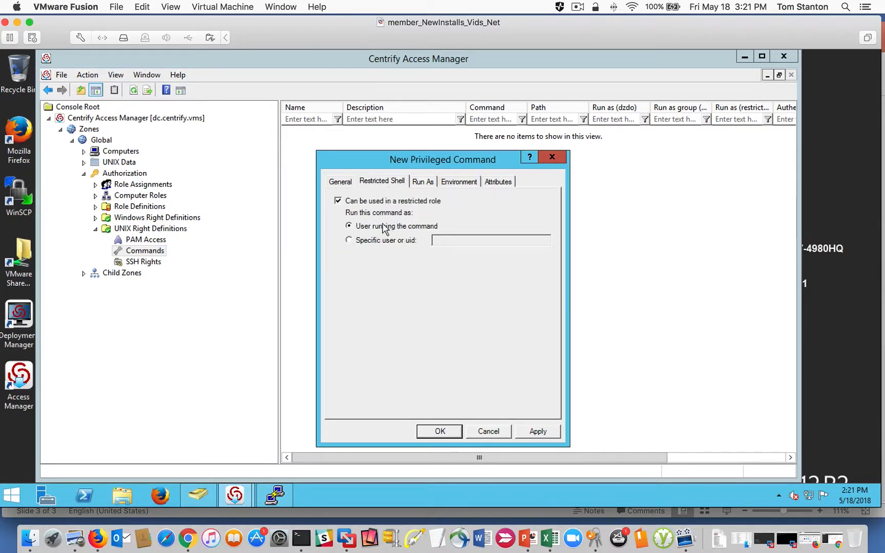
{"action": "left_click", "coordinate": [338, 201]}
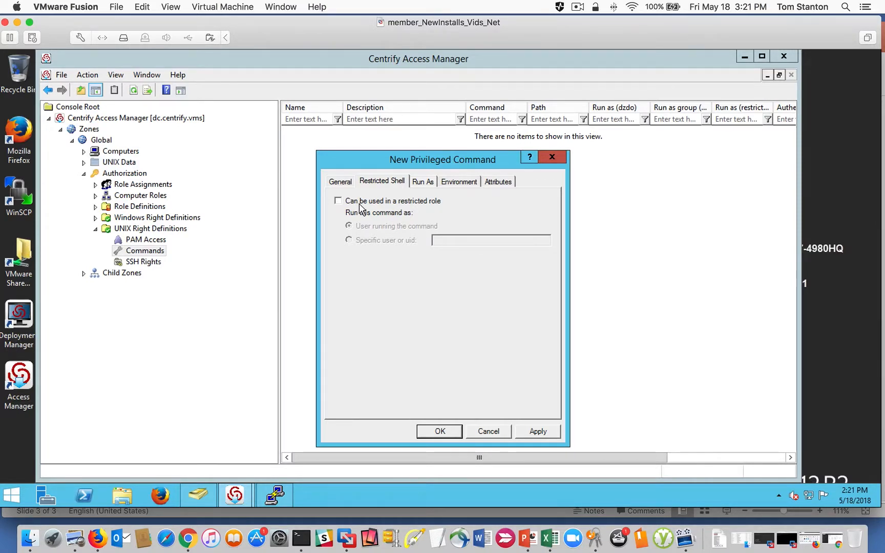
{"action": "left_click", "coordinate": [341, 182]}
{"action": "left_click", "coordinate": [380, 181]}
{"action": "left_click", "coordinate": [425, 182]}
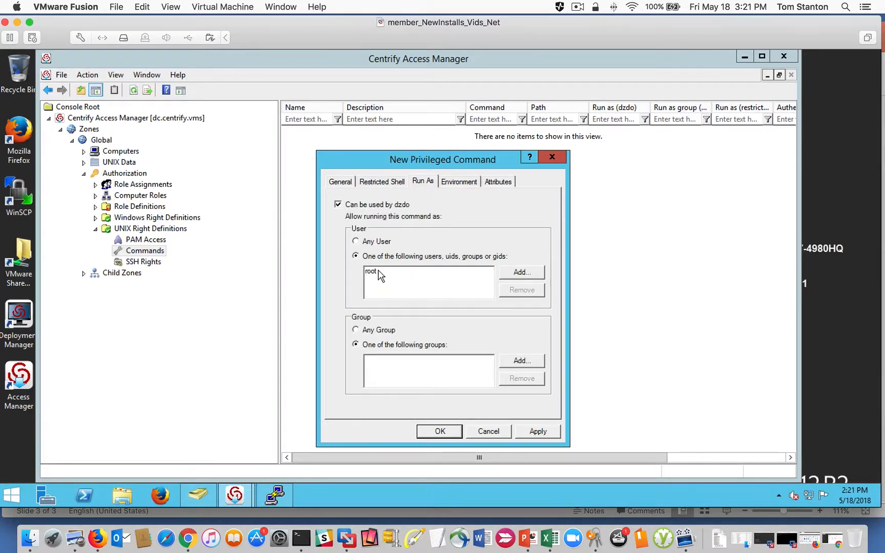
{"action": "left_click", "coordinate": [463, 183]}
- Require the current user to re-authenticate with a password for the command, and save the new privileged command
{"action": "left_click", "coordinate": [495, 182]}
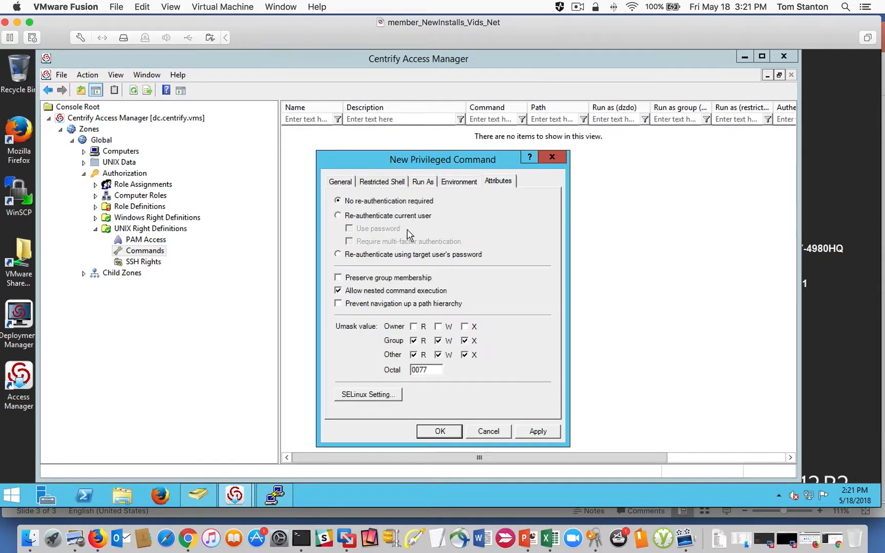
{"action": "left_click", "coordinate": [339, 216]}
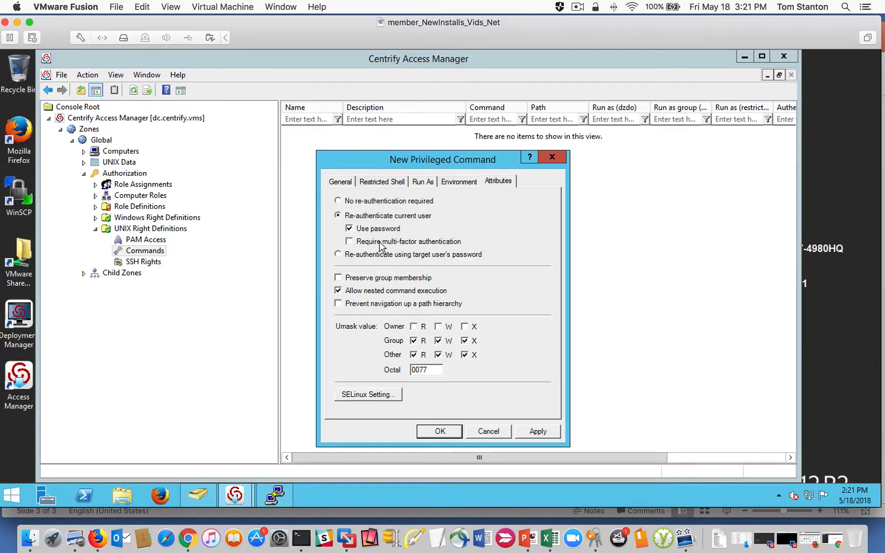
{"action": "left_click", "coordinate": [349, 229]}
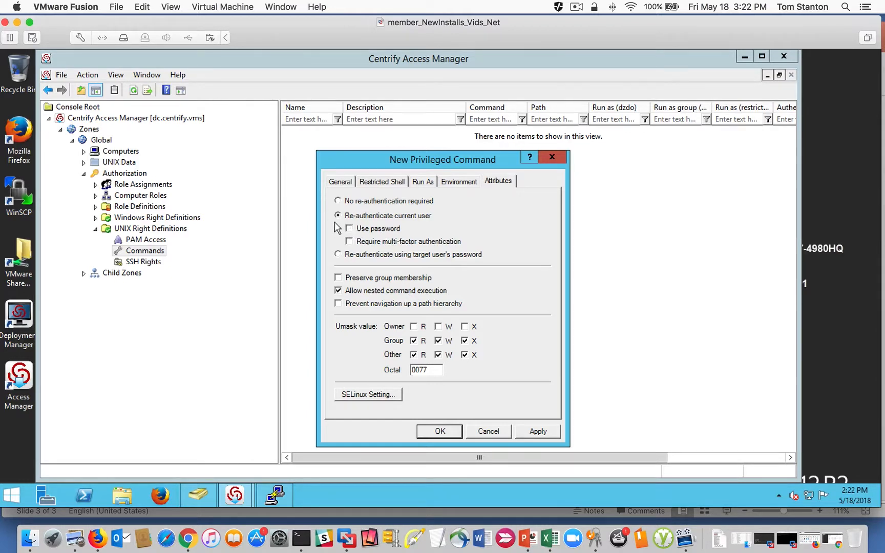
{"action": "left_click", "coordinate": [349, 228]}
{"action": "left_click", "coordinate": [538, 431]}
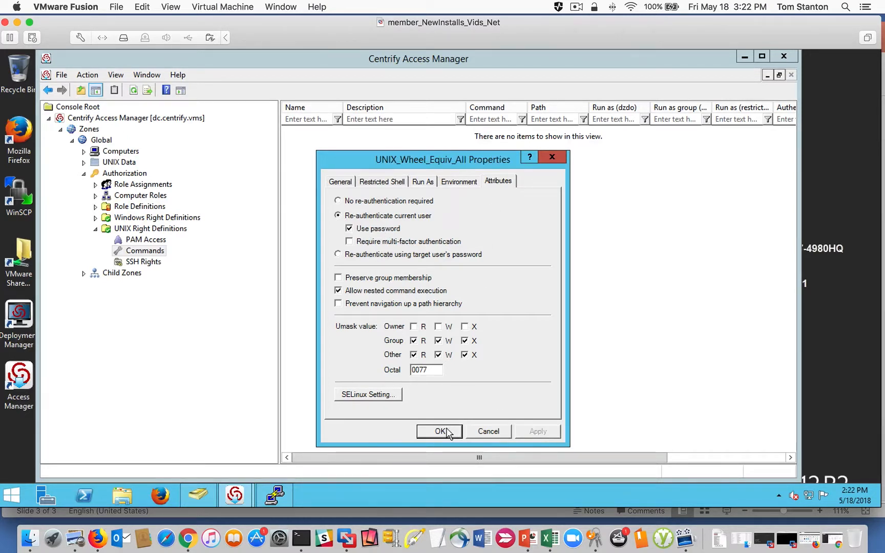
{"action": "left_click", "coordinate": [447, 432]}
{"action": "left_click_drag", "start_coordinate": [342, 108], "coordinate": [402, 98]}
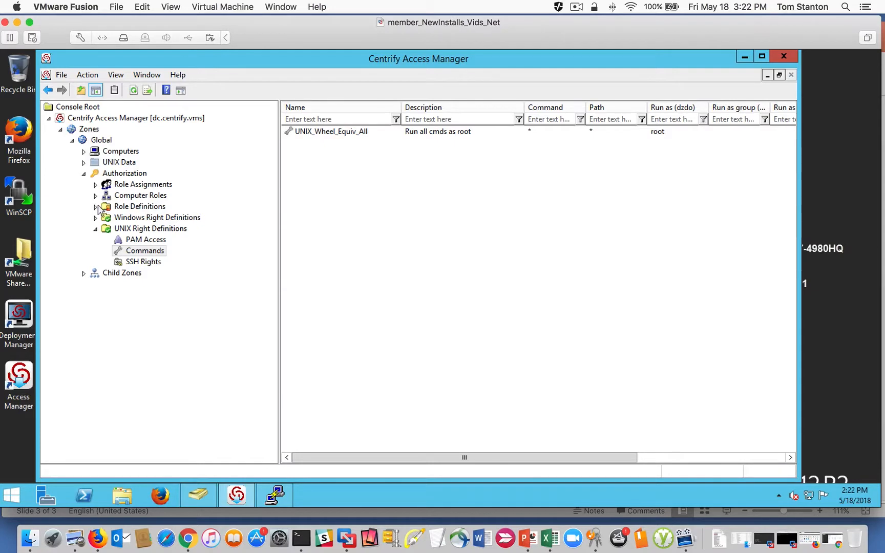
- Add a new role definition named ROLE_Unix_Admin_All in the Global zone
{"action": "double_click", "coordinate": [136, 207]}
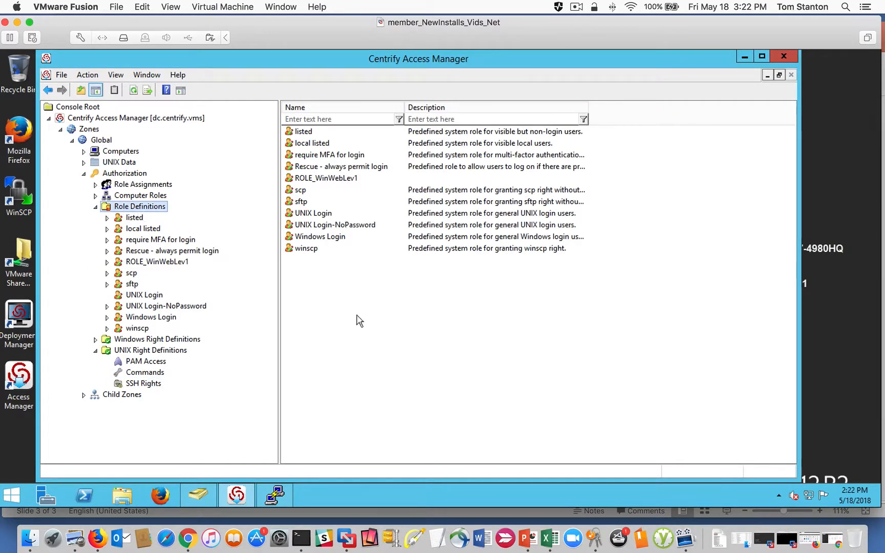
{"action": "right_click", "coordinate": [331, 307]}
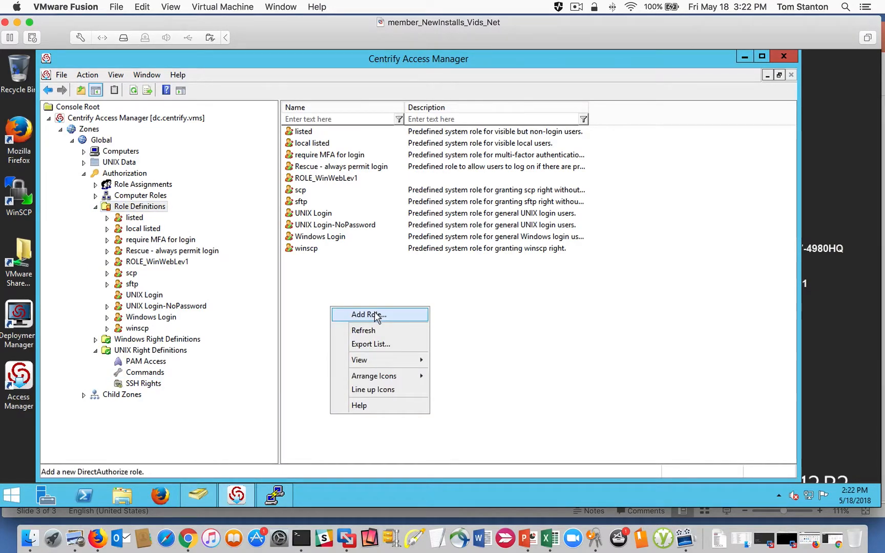
{"action": "left_click", "coordinate": [367, 315]}
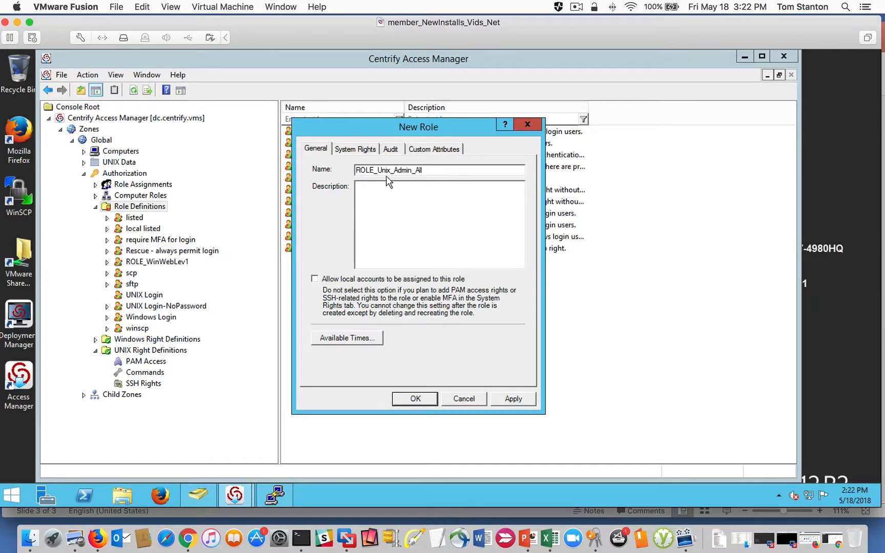
- Grant the new role login with a non-restricted shell, review its audit and custom attribute settings, and save it
{"action": "left_click", "coordinate": [353, 152]}
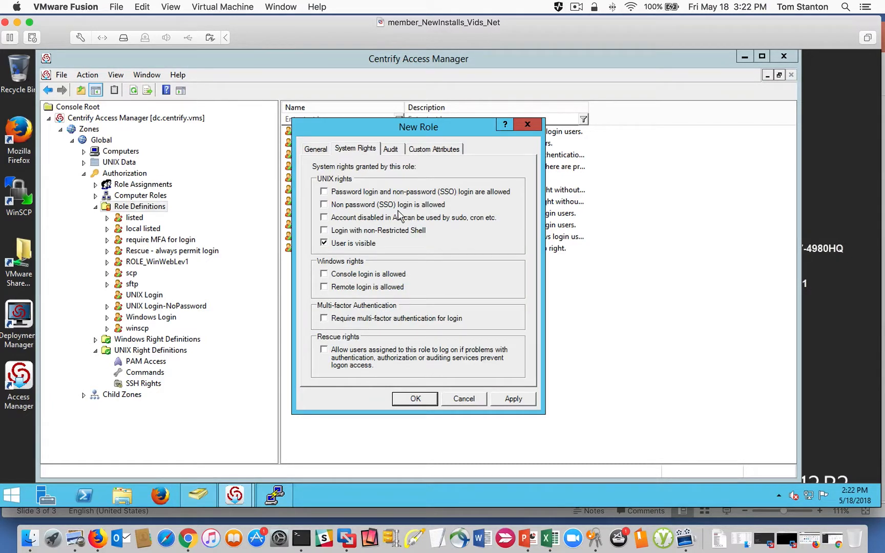
{"action": "left_click", "coordinate": [332, 232]}
{"action": "left_click", "coordinate": [392, 149]}
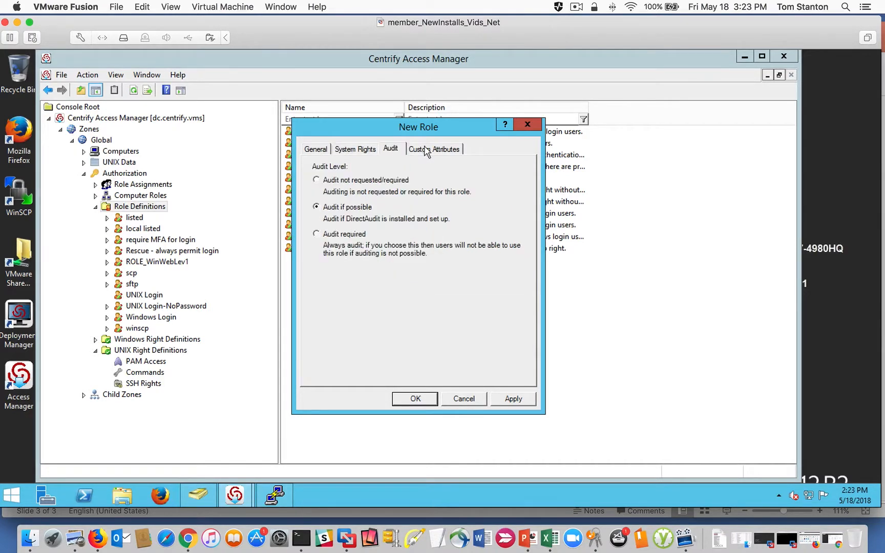
{"action": "left_click", "coordinate": [441, 149]}
{"action": "left_click", "coordinate": [514, 399]}
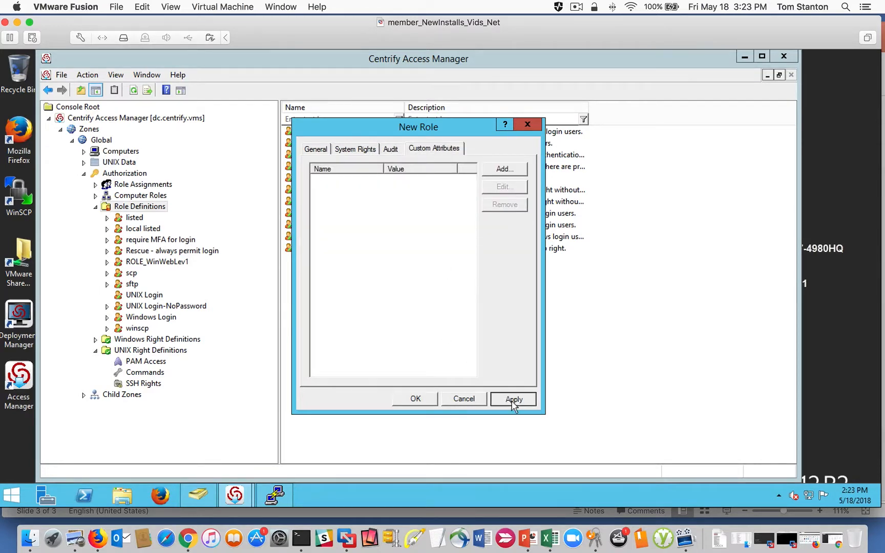
{"action": "left_click", "coordinate": [415, 399]}
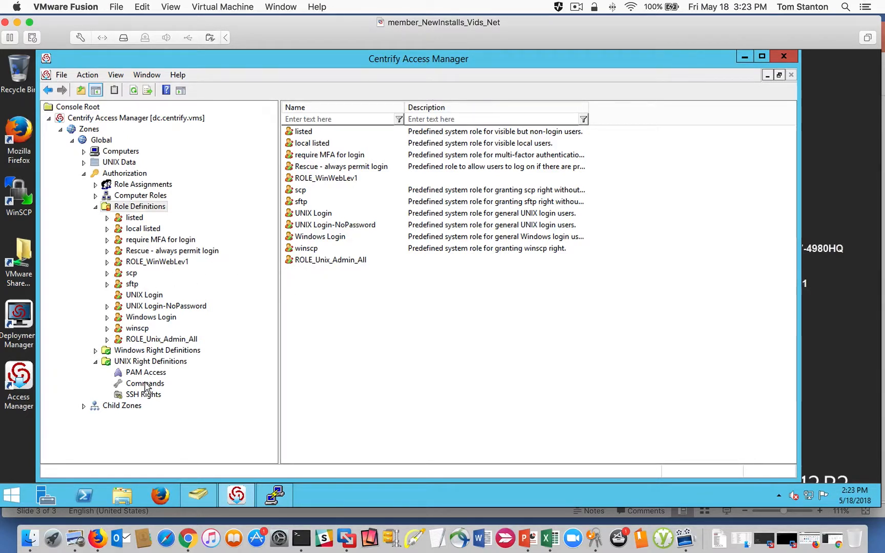
- Add the UNIX_Wheel_Equiv_All command right to the ROLE_Unix_Admin_All role
{"action": "right_click", "coordinate": [314, 264]}
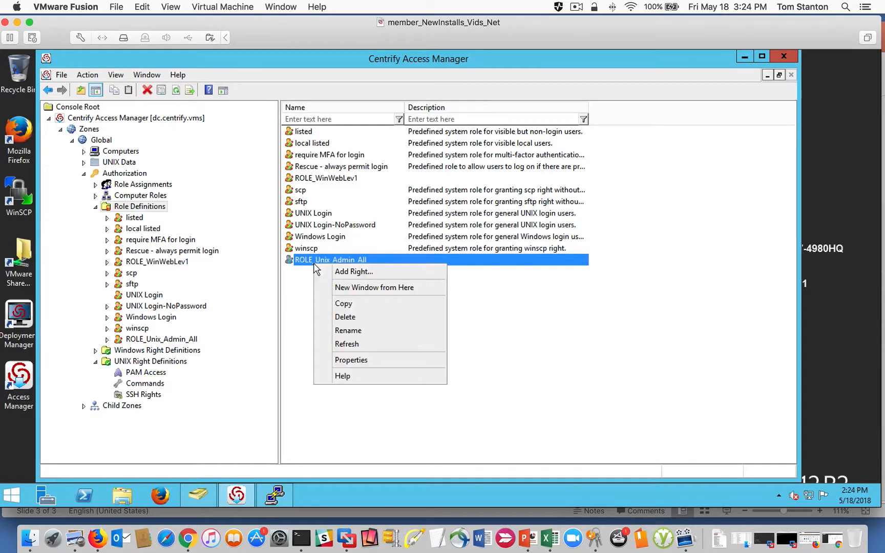
{"action": "left_click", "coordinate": [356, 269]}
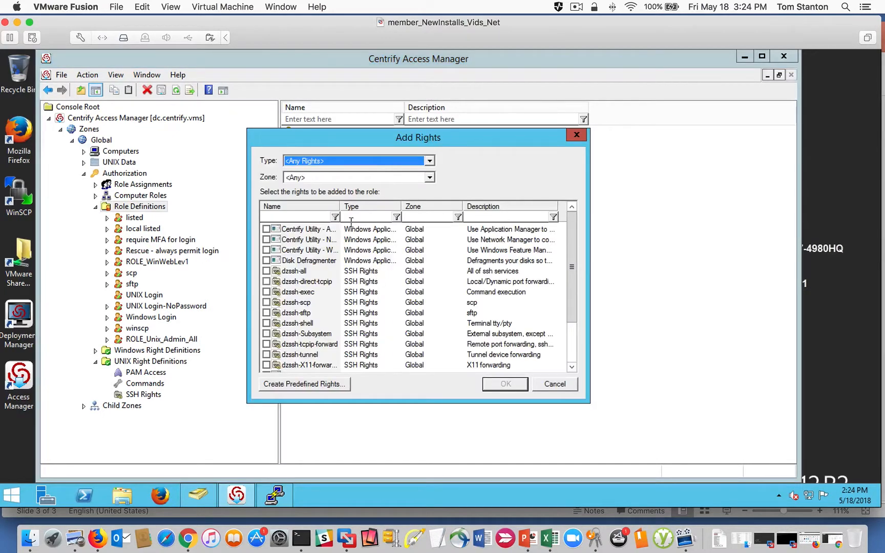
{"action": "left_click_drag", "start_coordinate": [340, 206], "coordinate": [394, 206]}
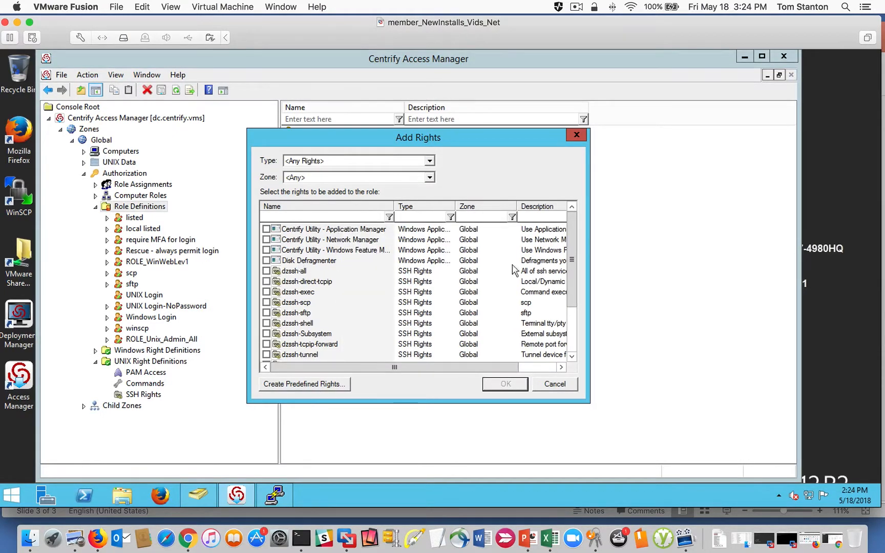
{"action": "left_click_drag", "start_coordinate": [574, 262], "coordinate": [569, 308]}
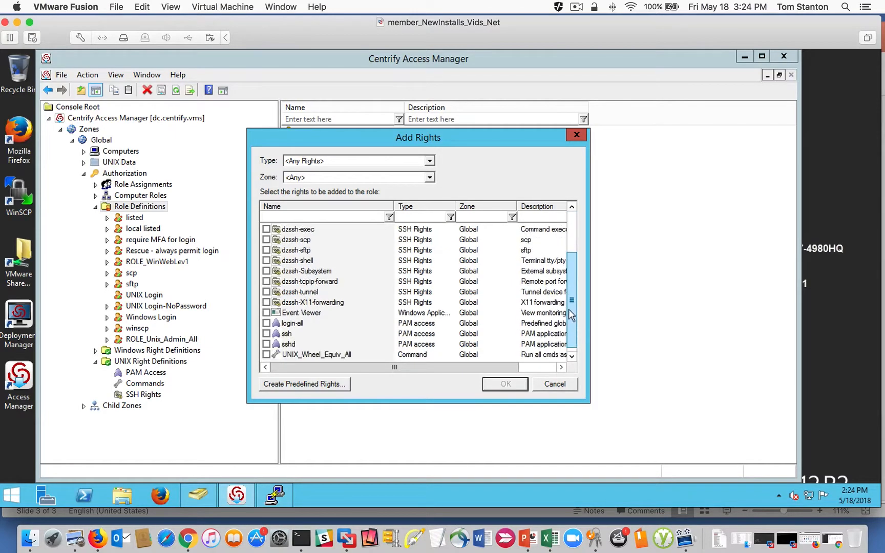
{"action": "left_click", "coordinate": [267, 355]}
{"action": "left_click", "coordinate": [503, 385]}
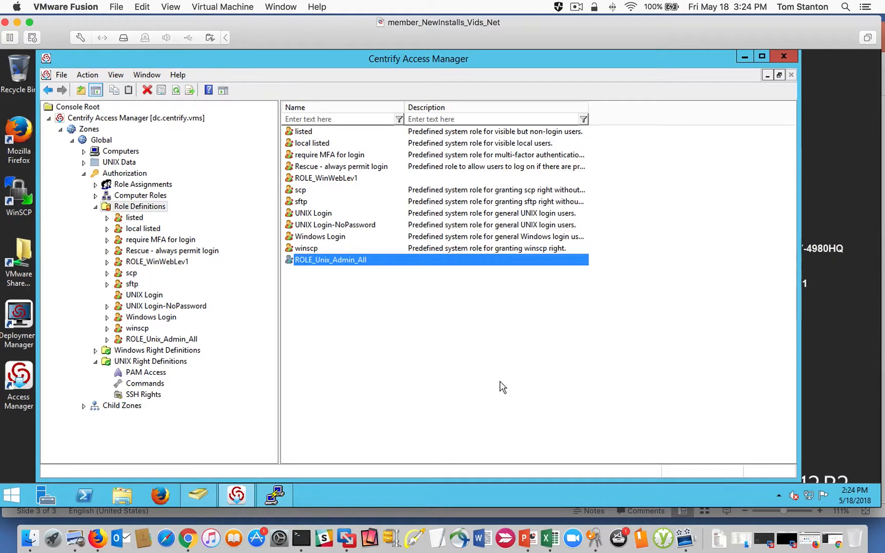
- Review the system rights and available login times of ROLE_Unix_Admin_All without changing them
{"action": "right_click", "coordinate": [319, 261]}
{"action": "left_click", "coordinate": [357, 357]}
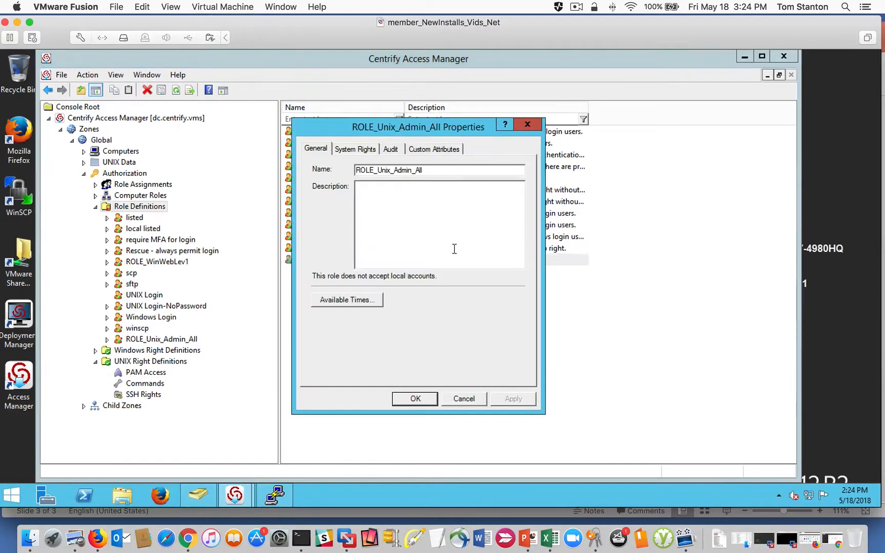
{"action": "left_click", "coordinate": [361, 152]}
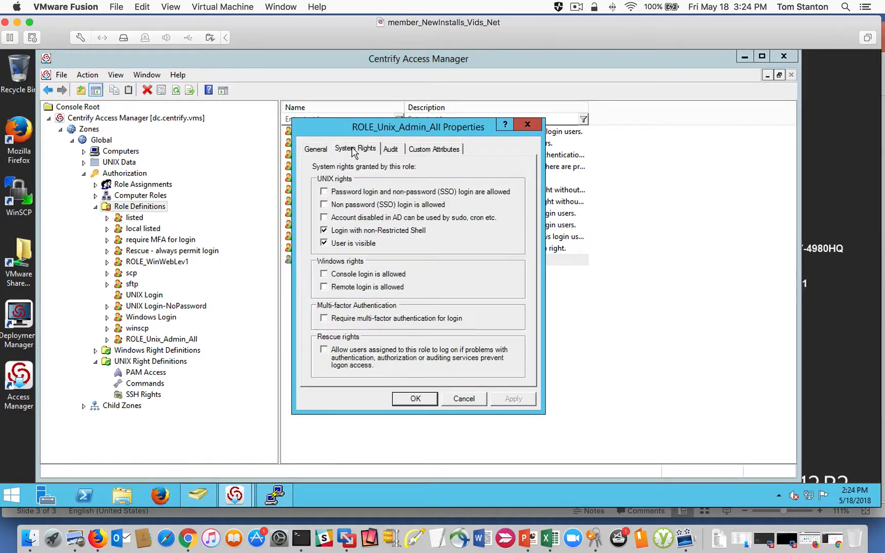
{"action": "left_click", "coordinate": [316, 150]}
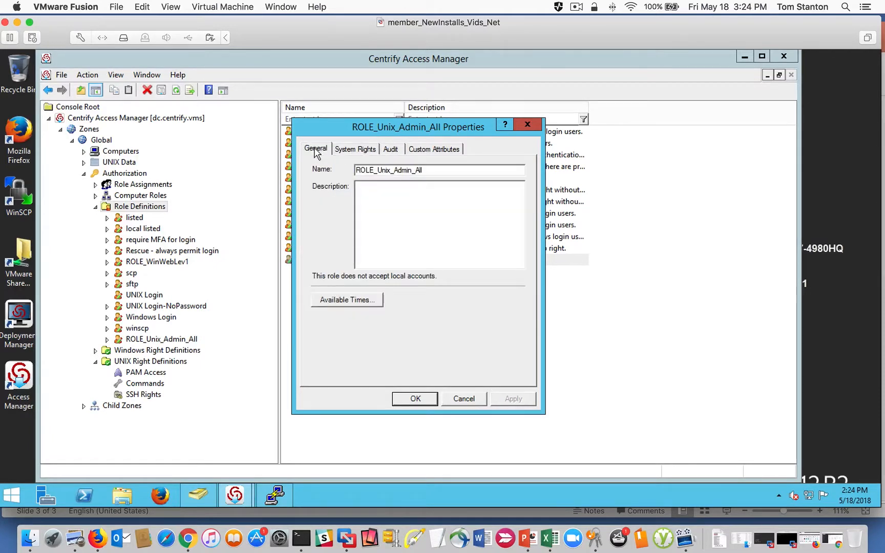
{"action": "left_click", "coordinate": [350, 302]}
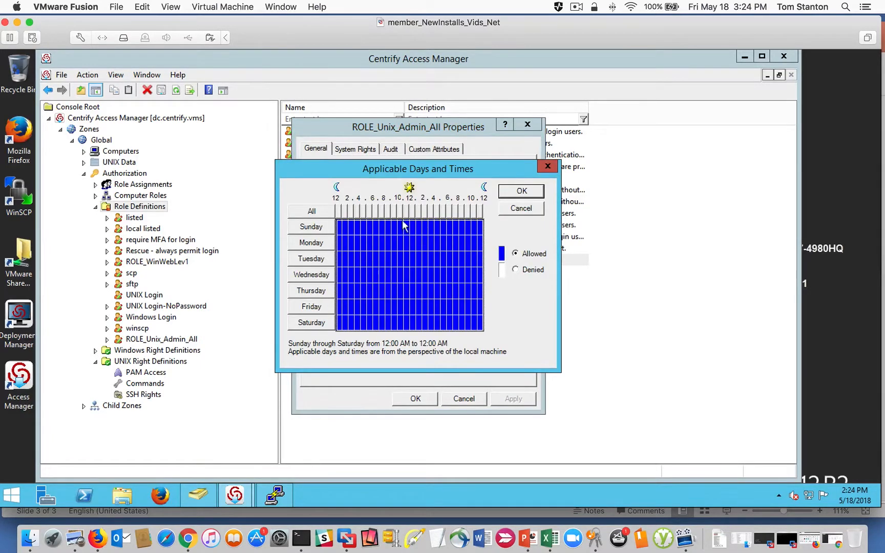
{"action": "left_click", "coordinate": [521, 209]}
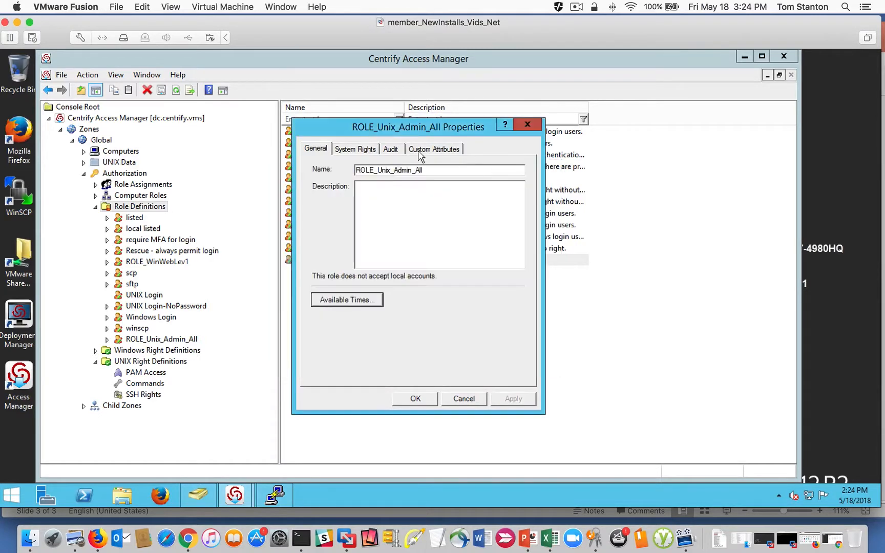
{"action": "left_click", "coordinate": [413, 401]}
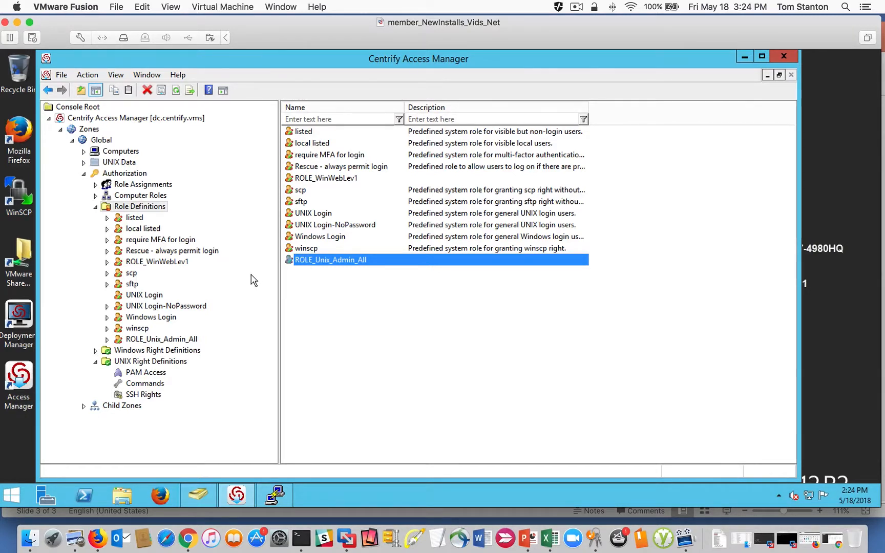
- Switch to Active Directory Users and Computers and create a global security group named Unix_Admins in the Groups unit under Staff
{"action": "left_click", "coordinate": [206, 496]}
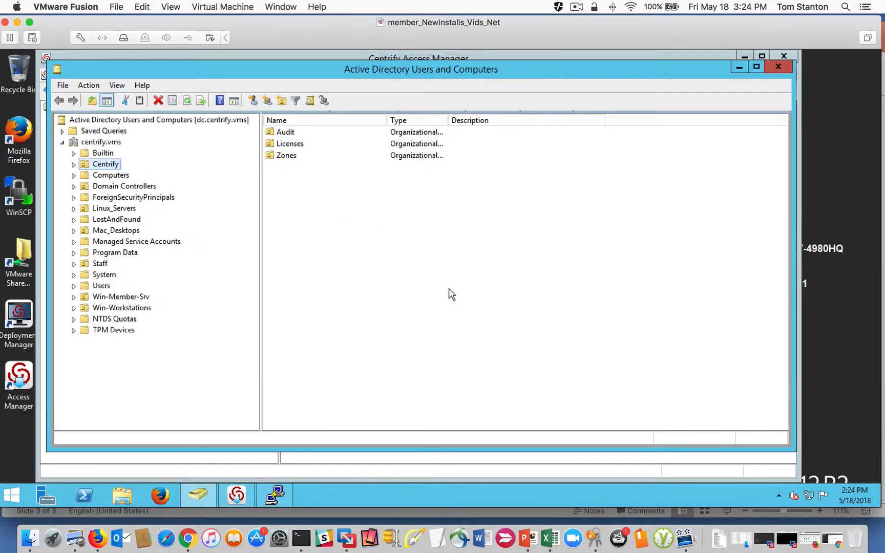
{"action": "left_click_drag", "start_coordinate": [184, 74], "coordinate": [209, 75]}
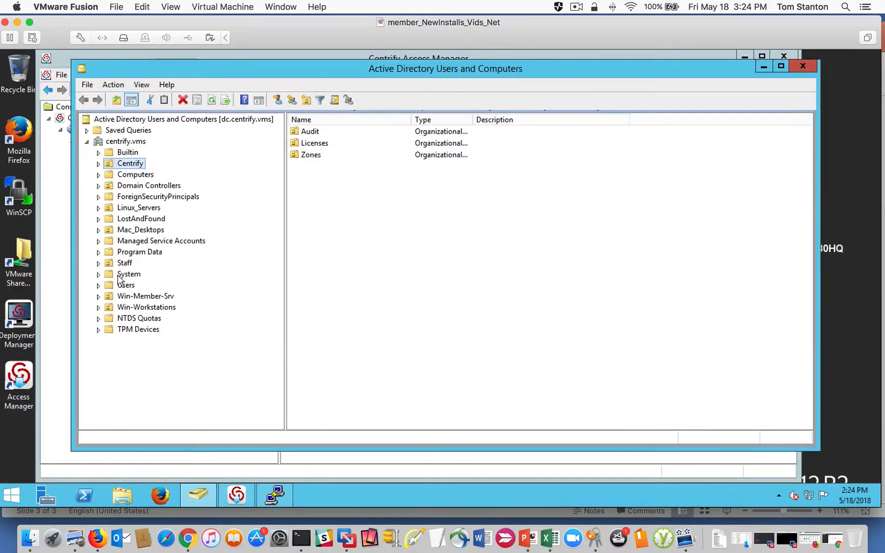
{"action": "left_click", "coordinate": [99, 263]}
{"action": "left_click", "coordinate": [141, 286]}
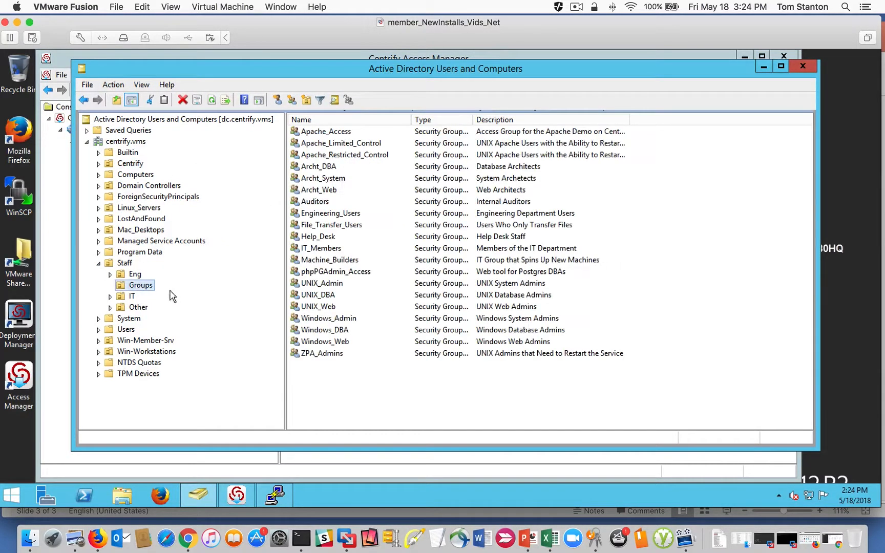
{"action": "right_click", "coordinate": [324, 395]}
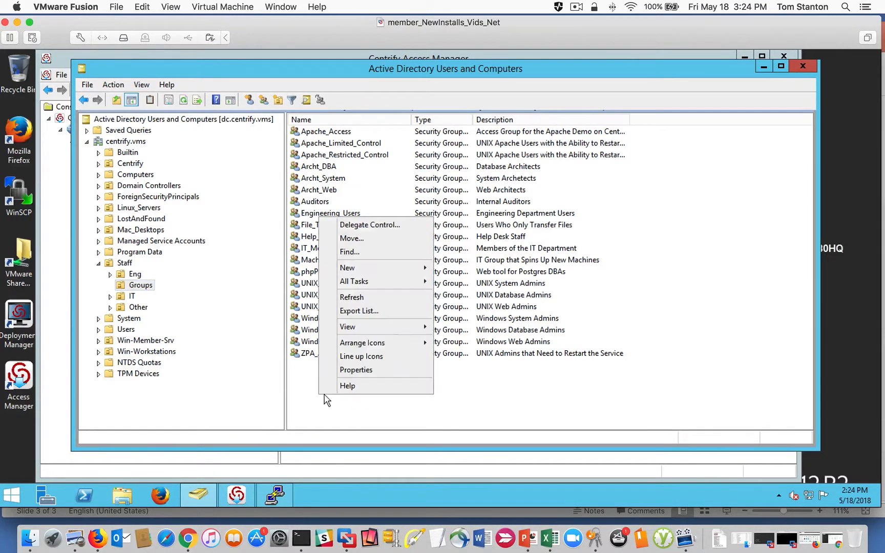
{"action": "mouse_move", "coordinate": [382, 271]}
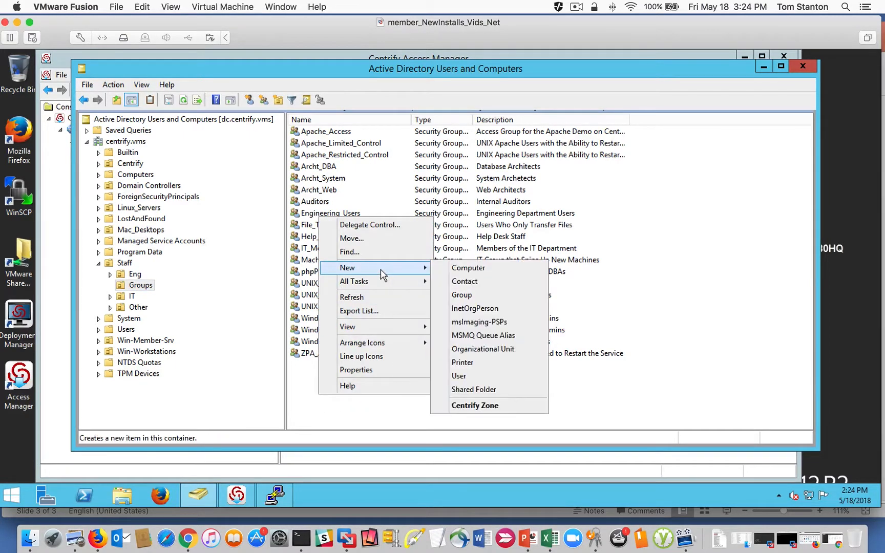
{"action": "left_click", "coordinate": [475, 298]}
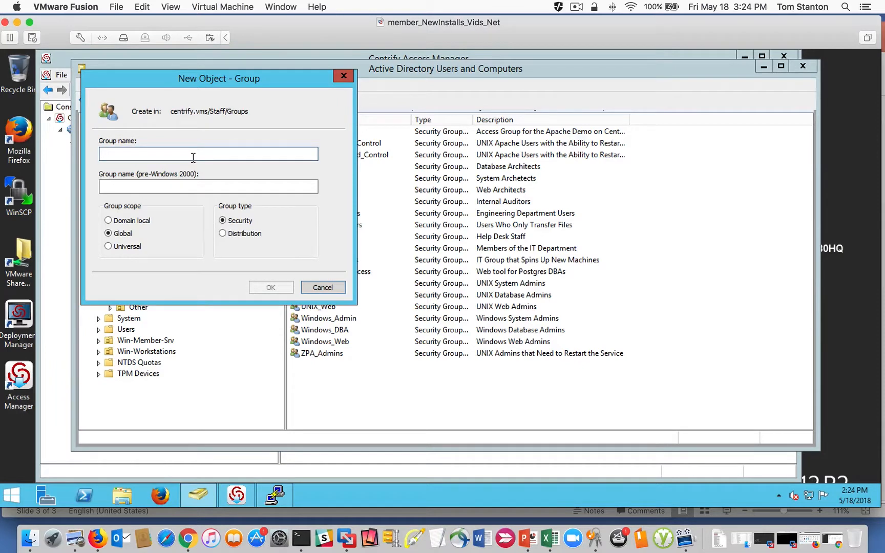
{"action": "type", "text": "Unix_"}
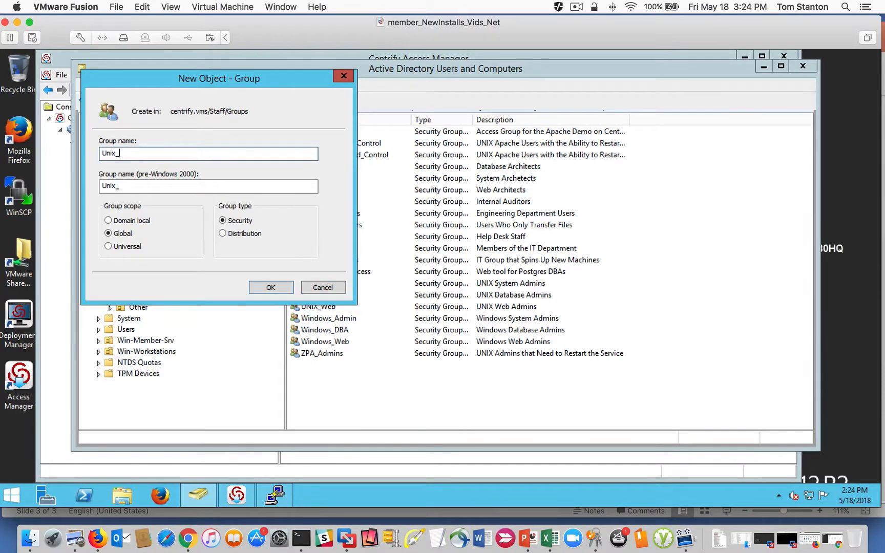
{"action": "type", "text": "Admins"}
{"action": "left_click", "coordinate": [260, 283]}
- Add the IT staff user's account as a member of the Unix_Admins group and save the group
{"action": "right_click", "coordinate": [333, 297]}
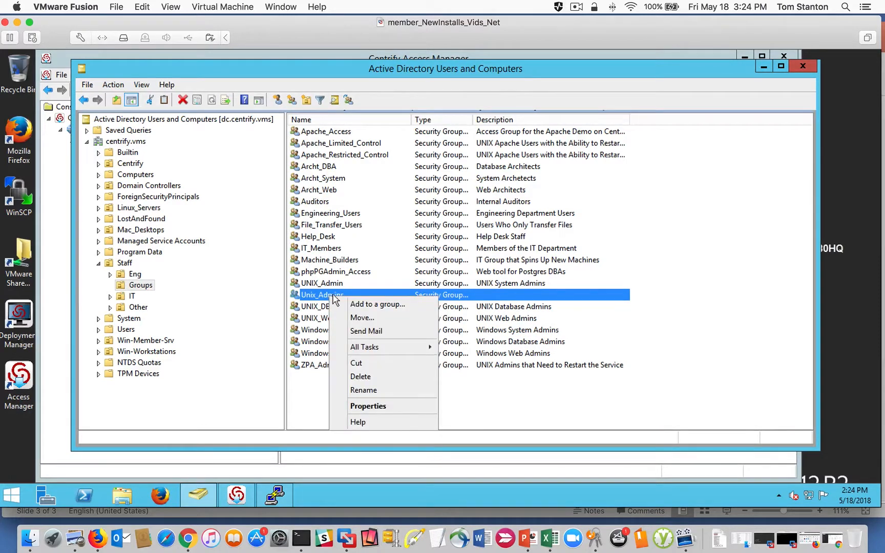
{"action": "left_click", "coordinate": [383, 406]}
{"action": "left_click", "coordinate": [393, 150]}
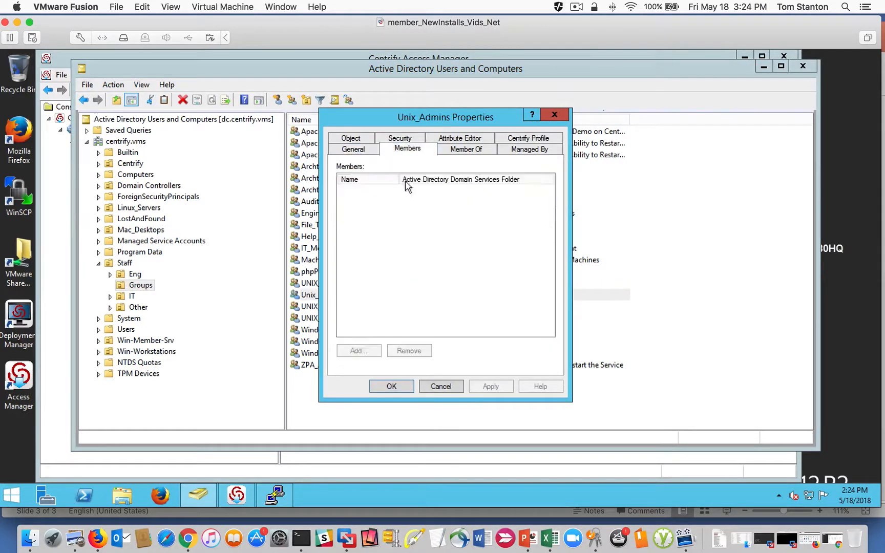
{"action": "left_click", "coordinate": [359, 351]}
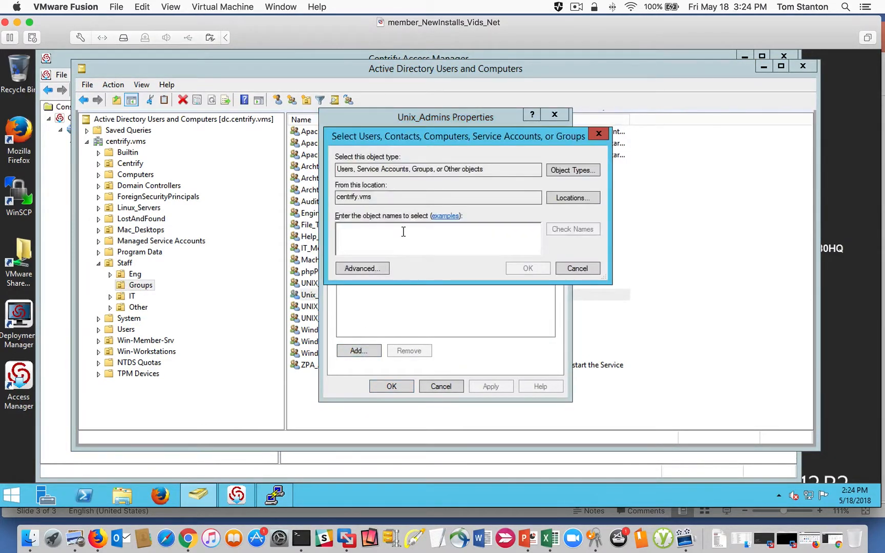
{"action": "type", "text": "dwith"}
{"action": "key", "text": "Return"}
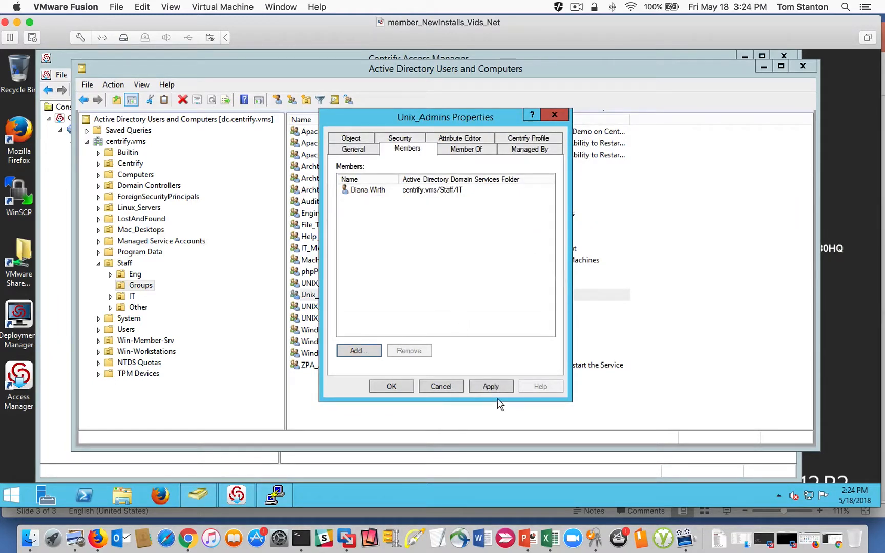
{"action": "left_click", "coordinate": [389, 386]}
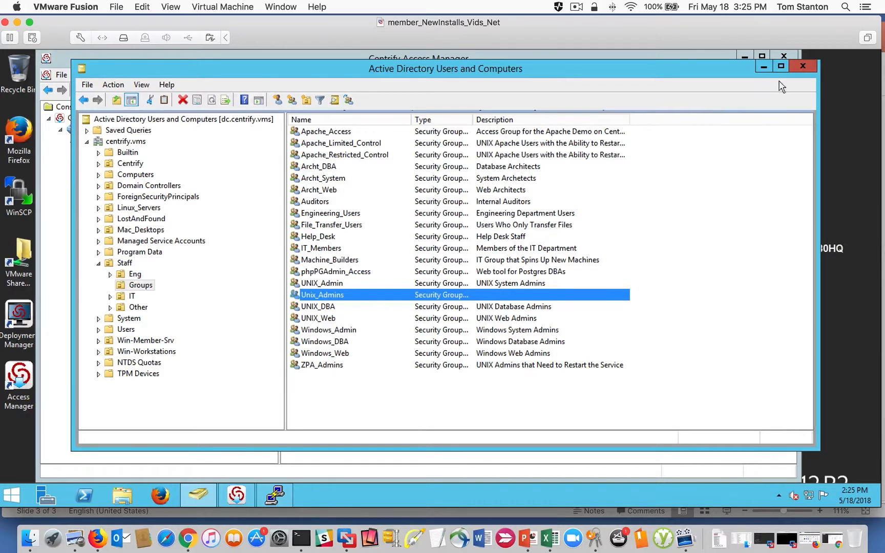
- Switch back to Centrify Access Manager and open the role assignments of the Linux child zone's authorization
{"action": "left_click", "coordinate": [763, 68]}
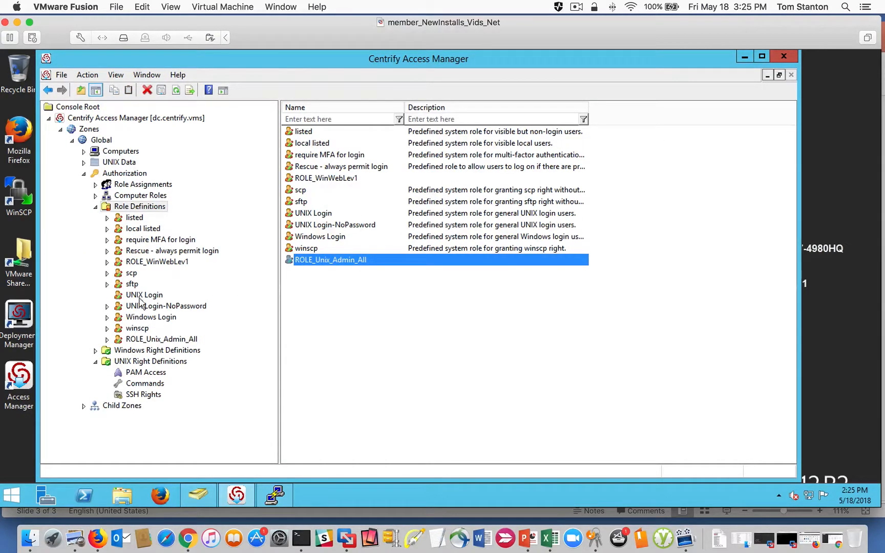
{"action": "left_click", "coordinate": [96, 206]}
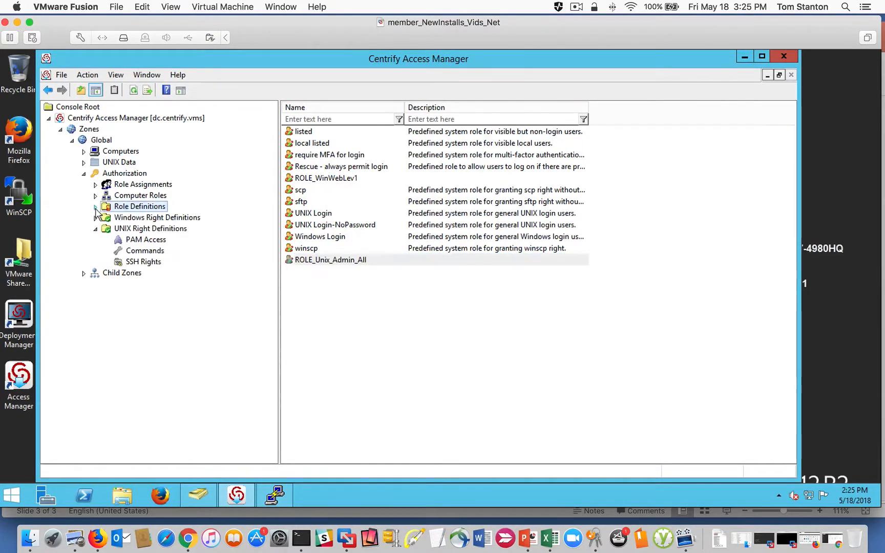
{"action": "left_click", "coordinate": [84, 274]}
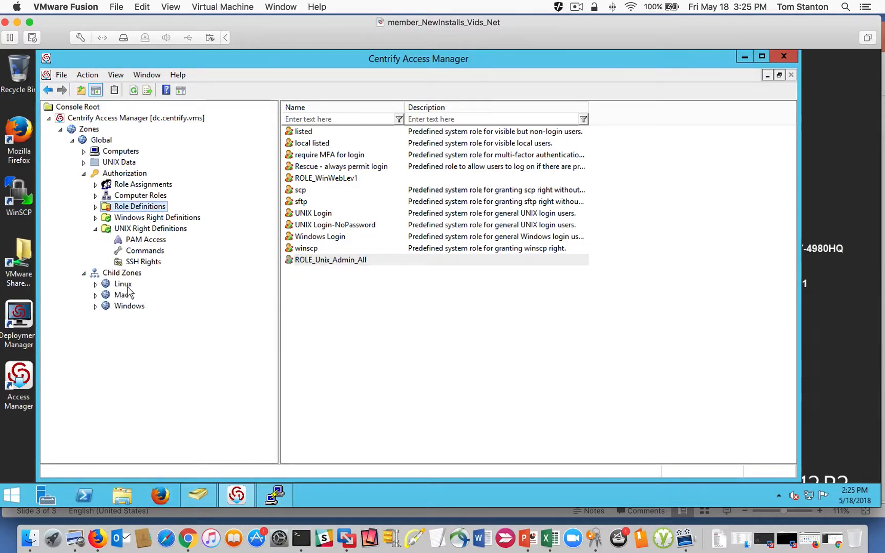
{"action": "left_click", "coordinate": [95, 285]}
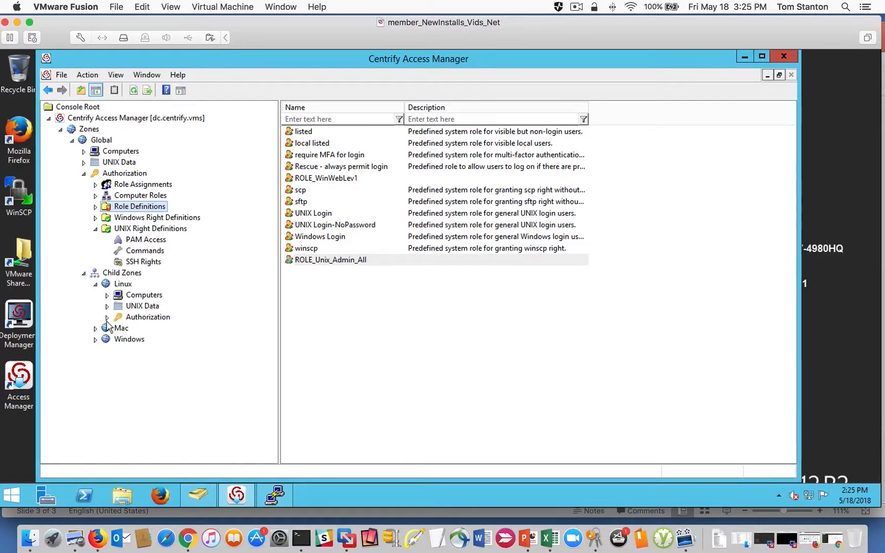
{"action": "left_click", "coordinate": [108, 317]}
{"action": "left_click", "coordinate": [164, 328]}
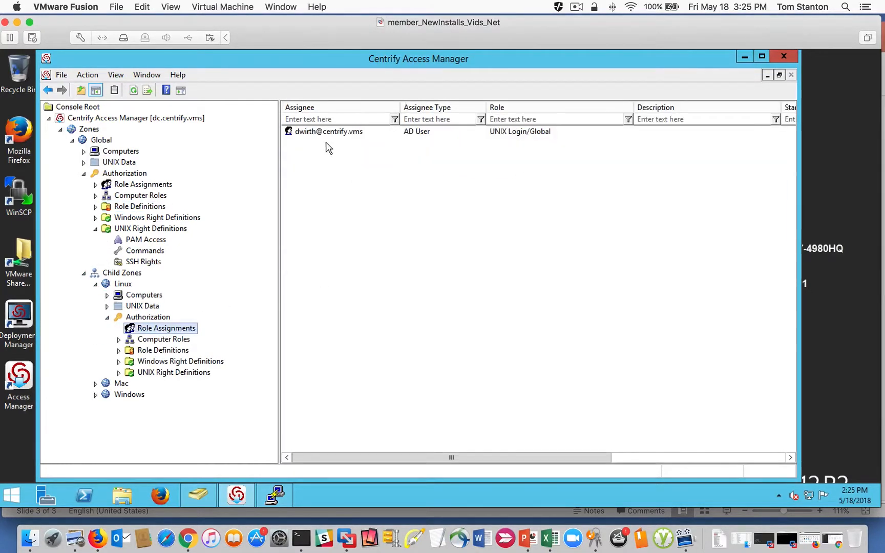
- Start a new role assignment in the Linux zone using the UNIX Login role from the Global zone
{"action": "right_click", "coordinate": [319, 204]}
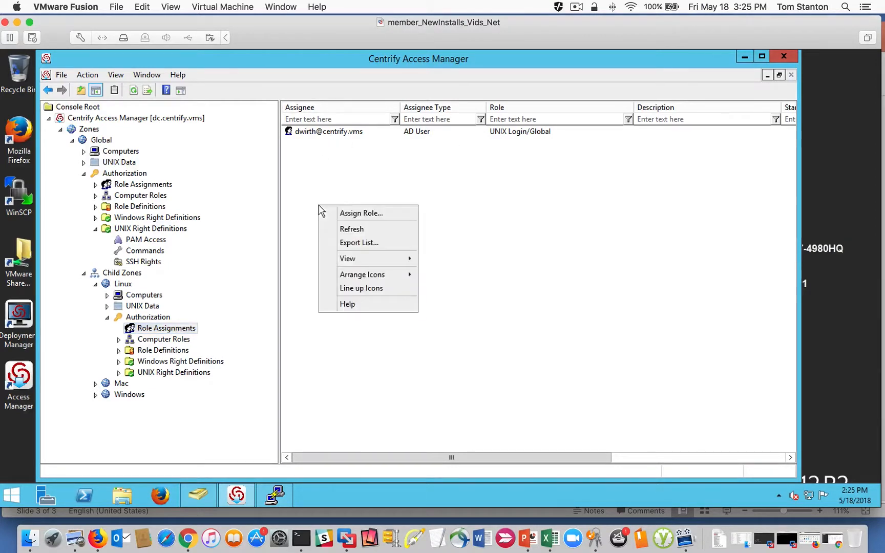
{"action": "left_click", "coordinate": [360, 214]}
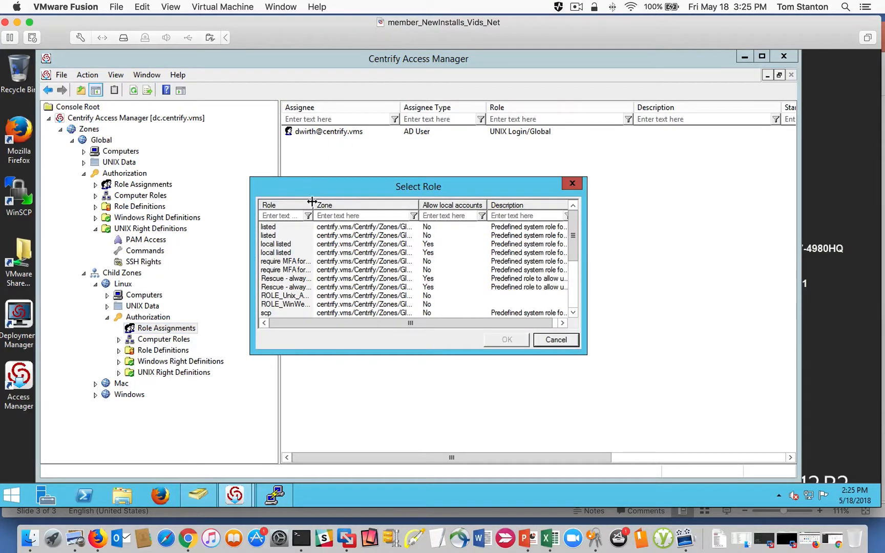
{"action": "left_click", "coordinate": [574, 264]}
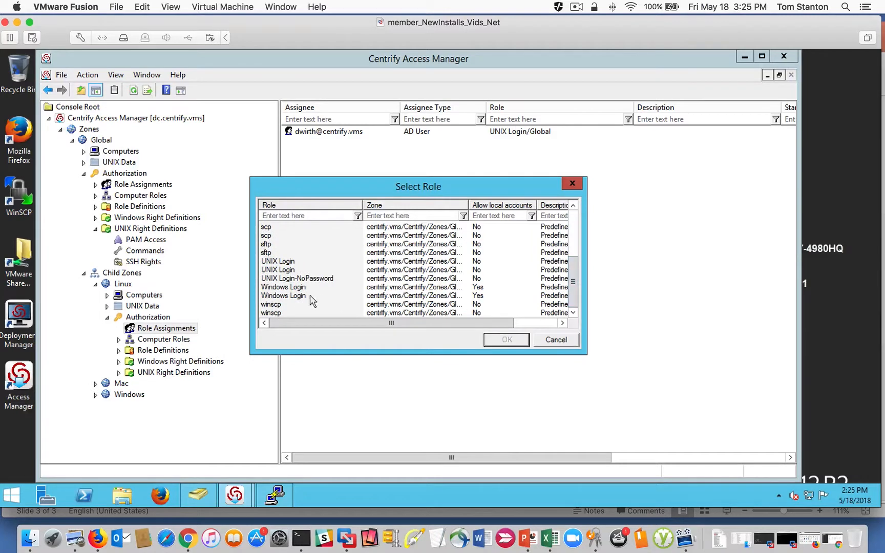
{"action": "left_click", "coordinate": [287, 270]}
{"action": "left_click_drag", "start_coordinate": [469, 206], "coordinate": [551, 207]}
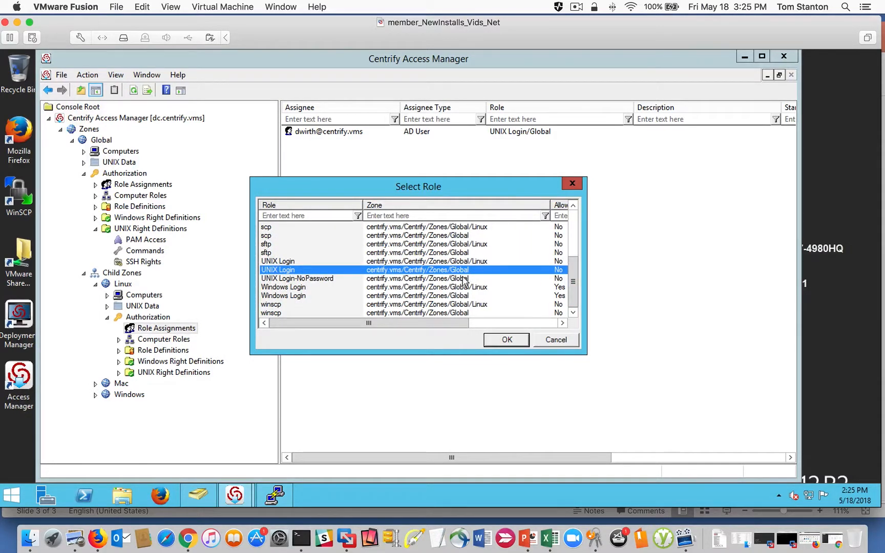
{"action": "left_click", "coordinate": [500, 341]}
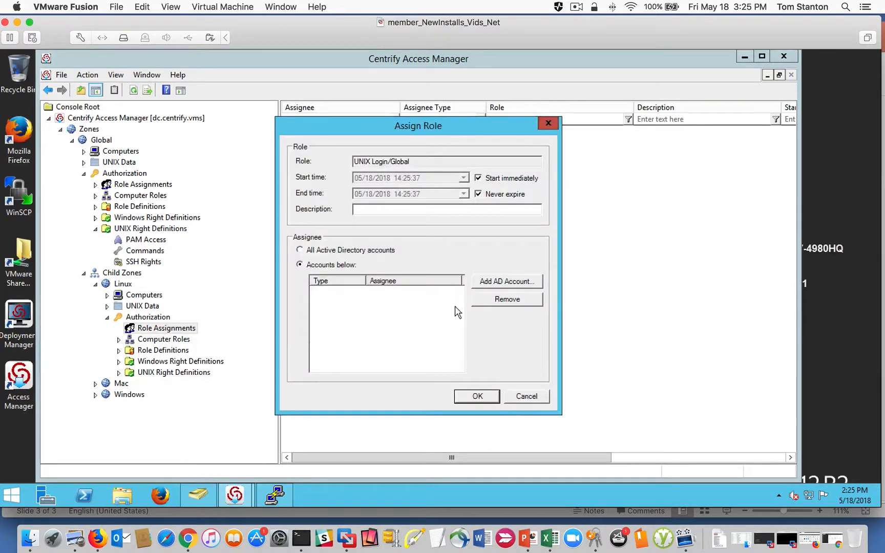
- Find the Unix_Admins AD group in centrify.vms, add it as the assignee and save the UNIX Login assignment
{"action": "left_click", "coordinate": [496, 282]}
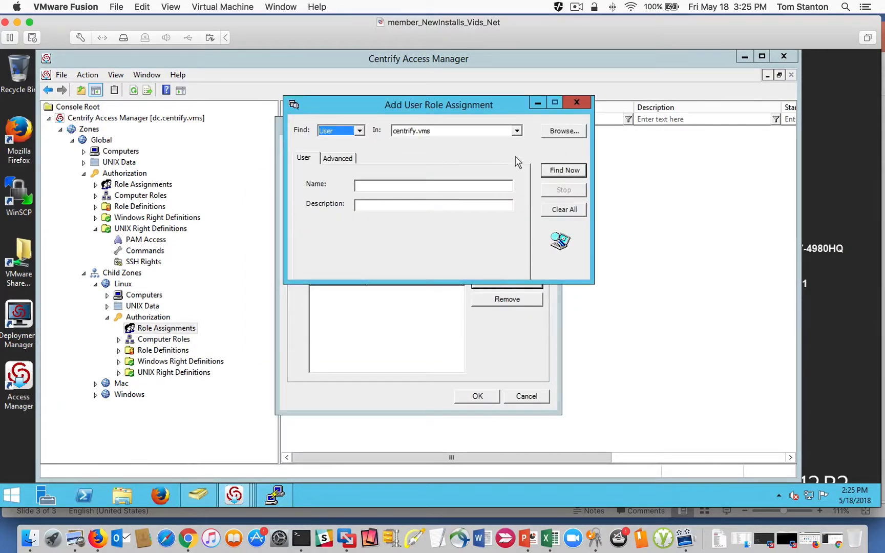
{"action": "left_click", "coordinate": [358, 121]}
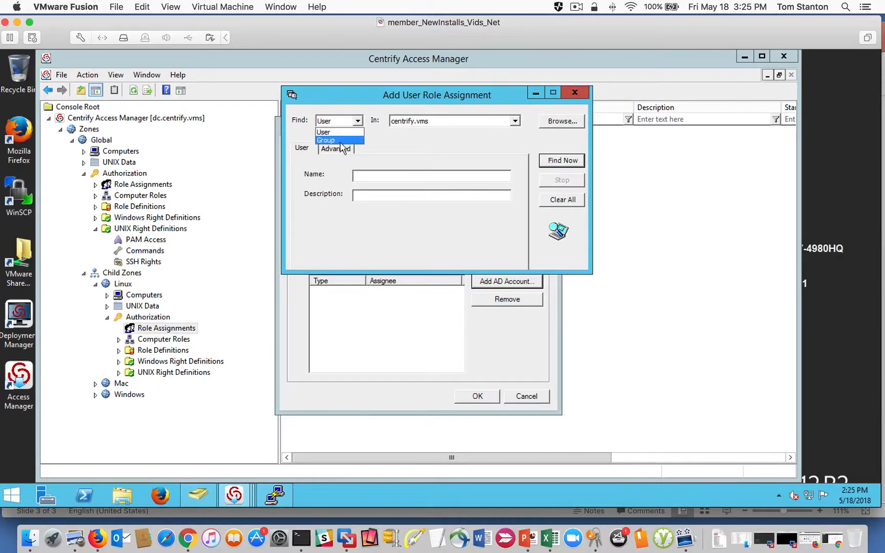
{"action": "left_click", "coordinate": [341, 140]}
{"action": "left_click", "coordinate": [407, 175]}
{"action": "type", "text": "UN"}
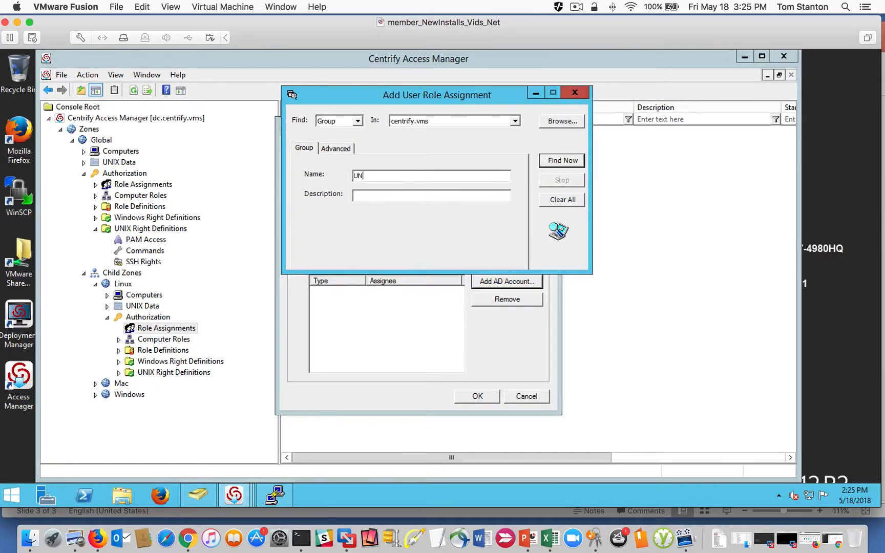
{"action": "type", "text": "Ix"}
{"action": "key", "text": "Return"}
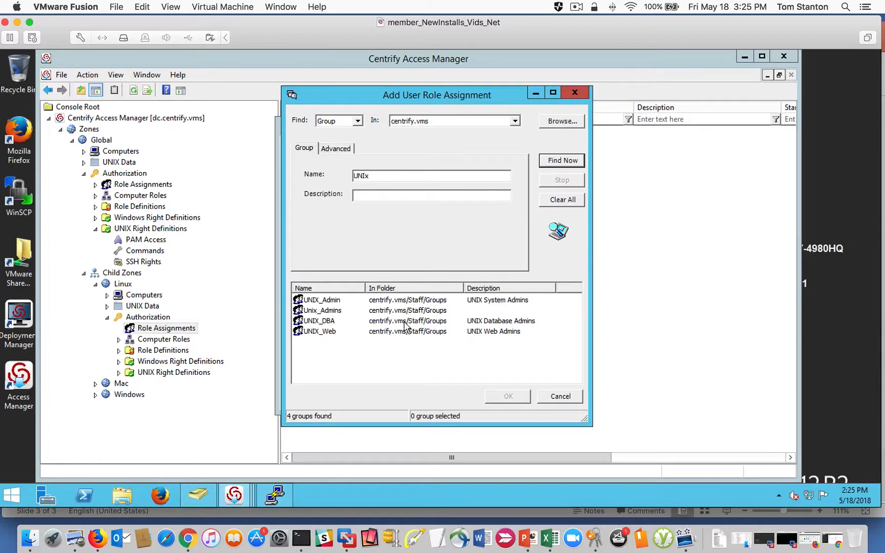
{"action": "left_click", "coordinate": [327, 311]}
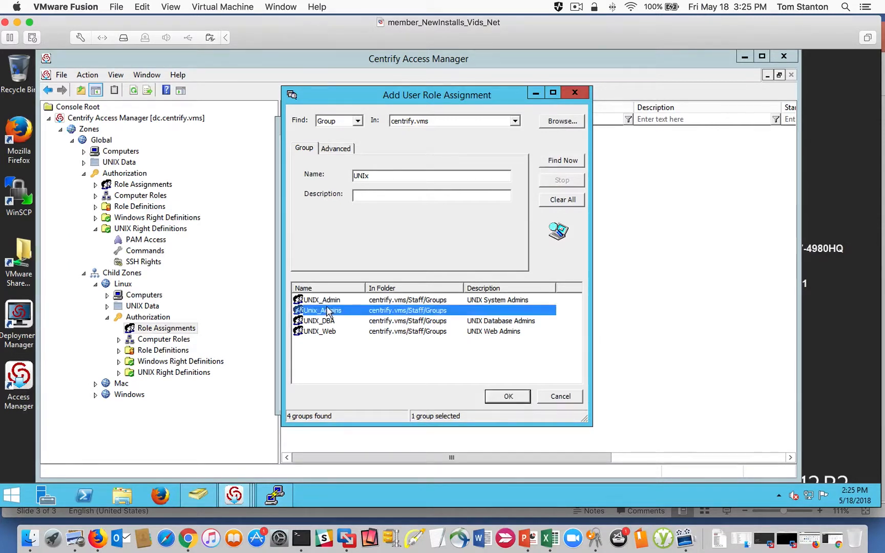
{"action": "left_click", "coordinate": [334, 301]}
{"action": "left_click", "coordinate": [328, 311]}
{"action": "left_click", "coordinate": [509, 398]}
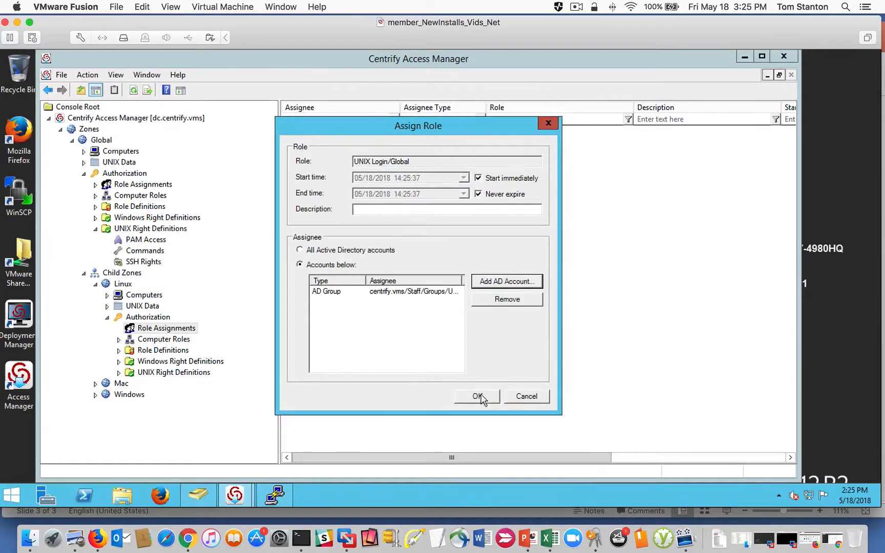
{"action": "left_click", "coordinate": [481, 398]}
- Check the members of the Unix_Admins group through its role assignment's AD properties without changing them
{"action": "right_click", "coordinate": [335, 146]}
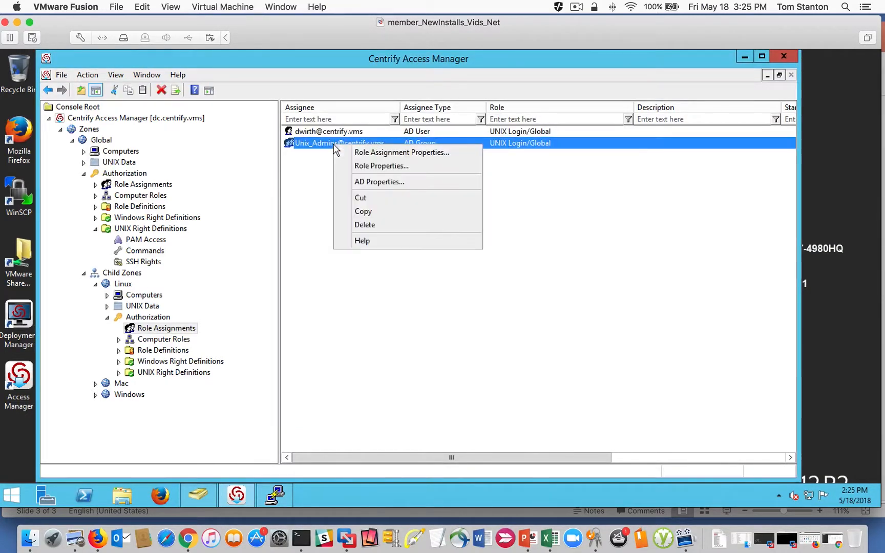
{"action": "left_click", "coordinate": [379, 182]}
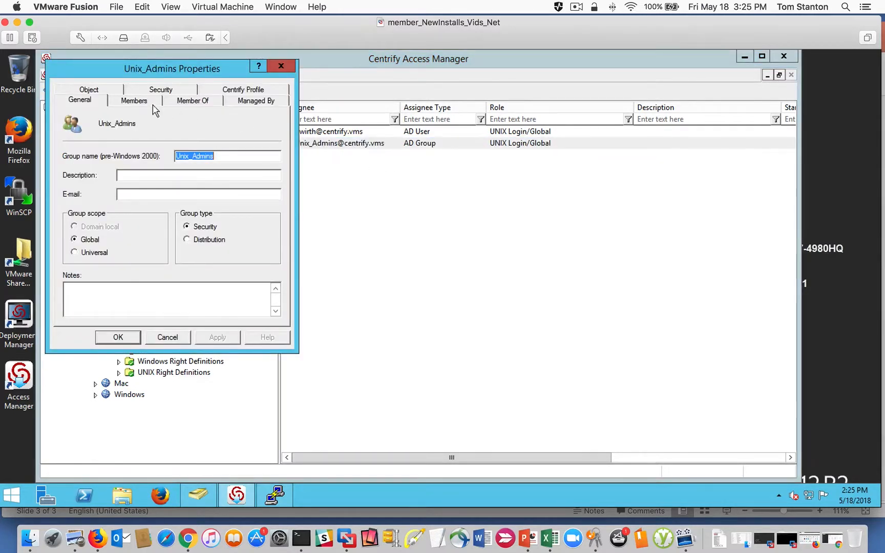
{"action": "left_click", "coordinate": [136, 100]}
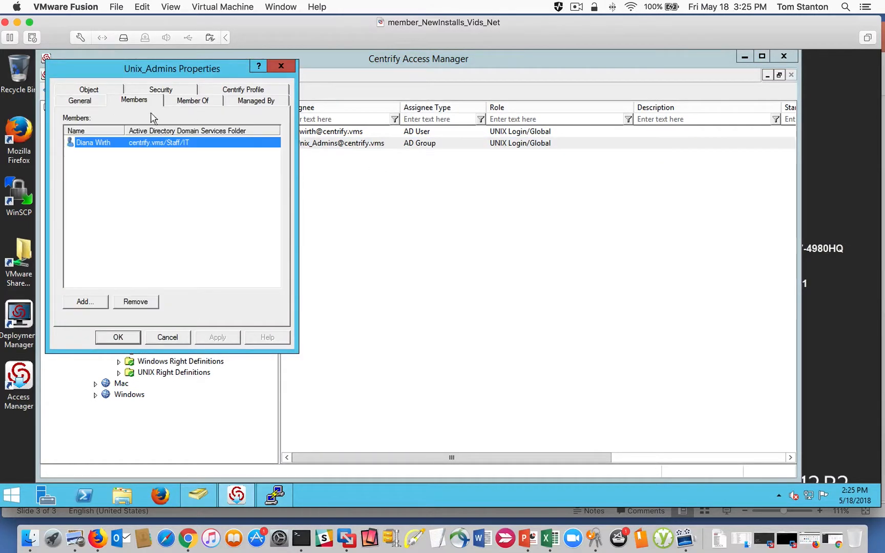
{"action": "left_click", "coordinate": [167, 338]}
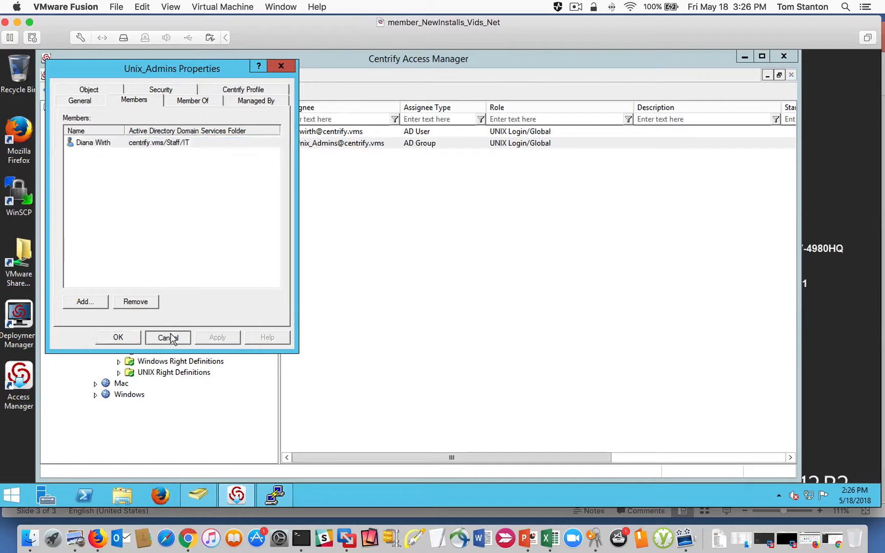
- Switch to Active Directory Users and Computers and delete the similarly named UNIX_Admin group from Staff's Groups unit
{"action": "left_click", "coordinate": [200, 497]}
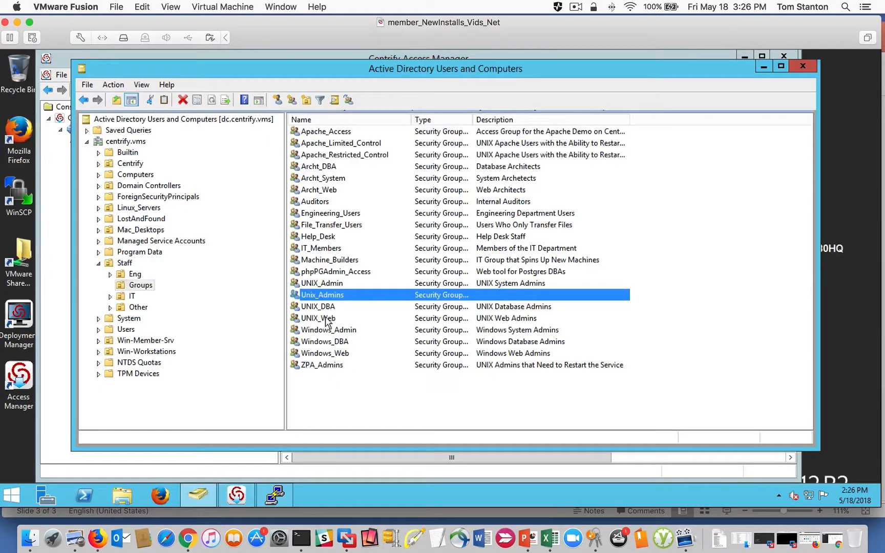
{"action": "left_click", "coordinate": [321, 284]}
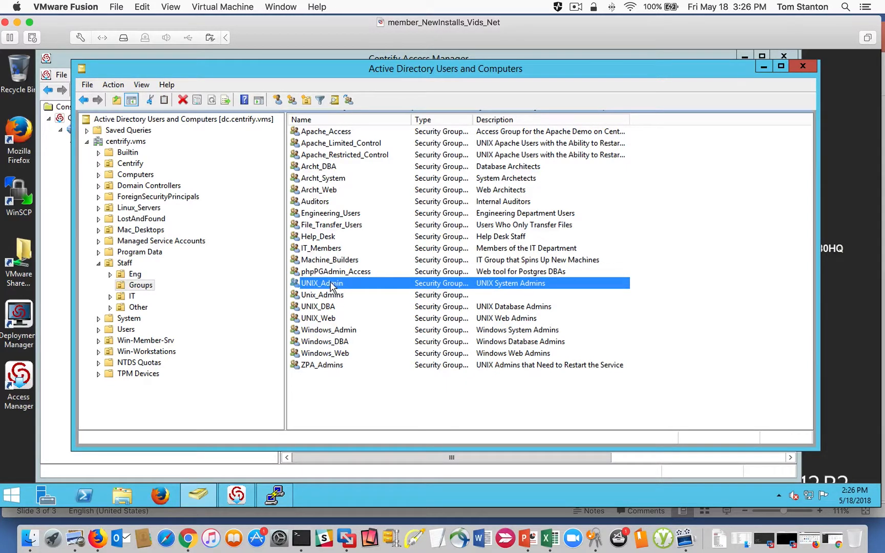
{"action": "right_click", "coordinate": [331, 287]}
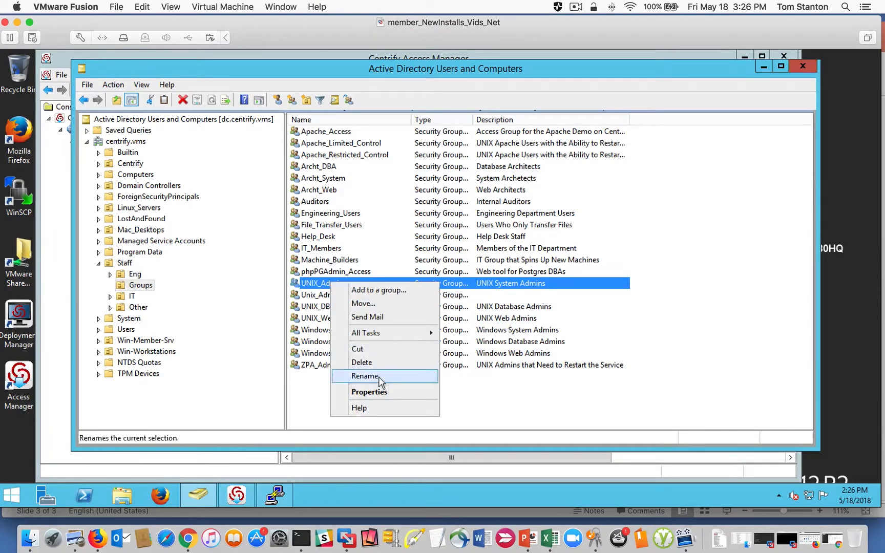
{"action": "left_click", "coordinate": [379, 361]}
{"action": "left_click", "coordinate": [491, 318]}
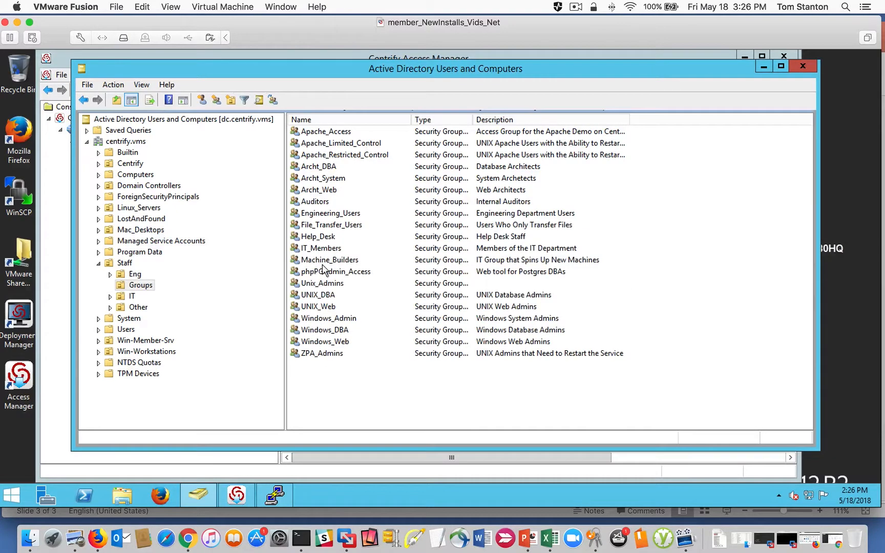
- Review the member list of the remaining Unix_Admins group in the directory, leaving it unchanged
{"action": "left_click", "coordinate": [329, 287]}
{"action": "right_click", "coordinate": [330, 287]}
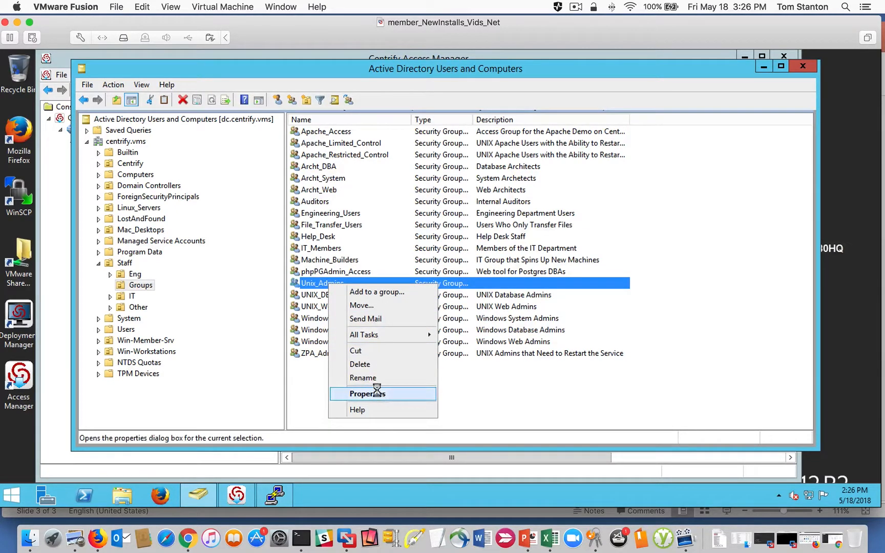
{"action": "left_click", "coordinate": [358, 393]}
{"action": "left_click", "coordinate": [407, 149]}
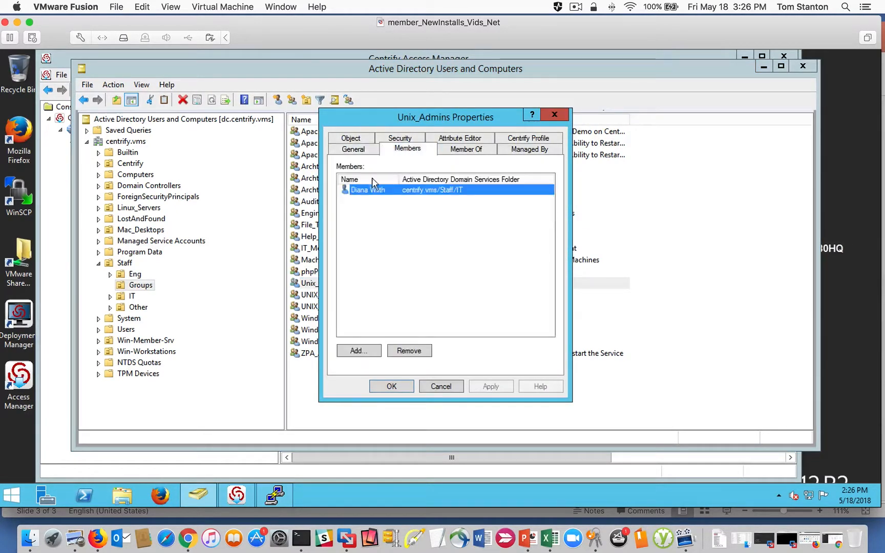
{"action": "left_click", "coordinate": [449, 389]}
- Return to Centrify Access Manager and delete the individual AD user's UNIX Login assignment from the Linux zone
{"action": "left_click", "coordinate": [764, 68]}
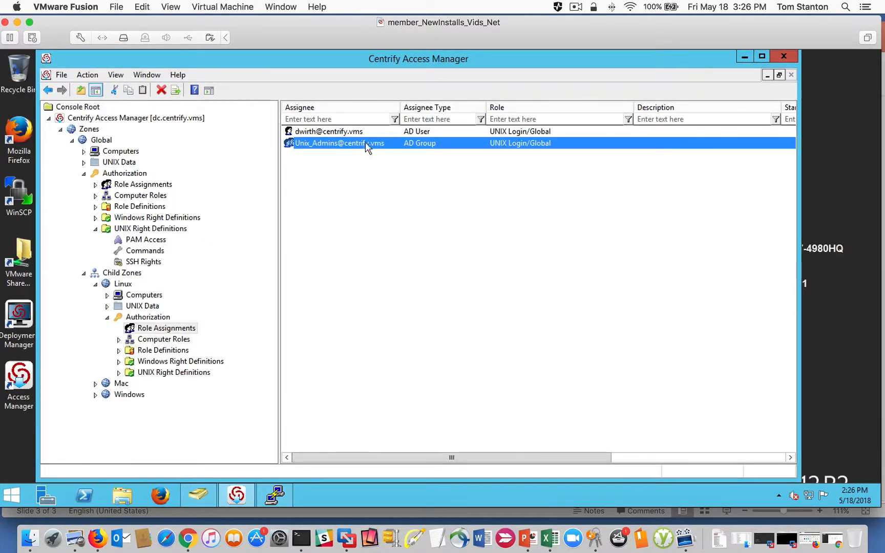
{"action": "left_click", "coordinate": [321, 133]}
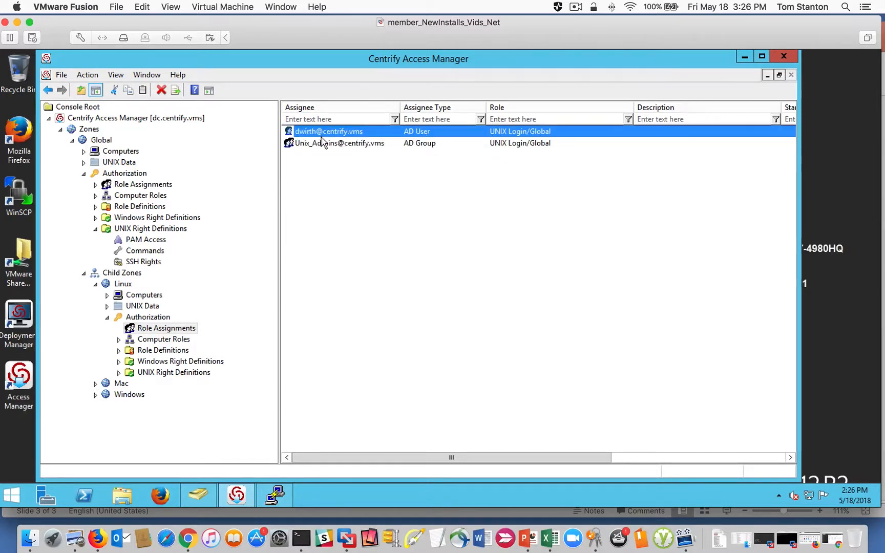
{"action": "right_click", "coordinate": [322, 135]}
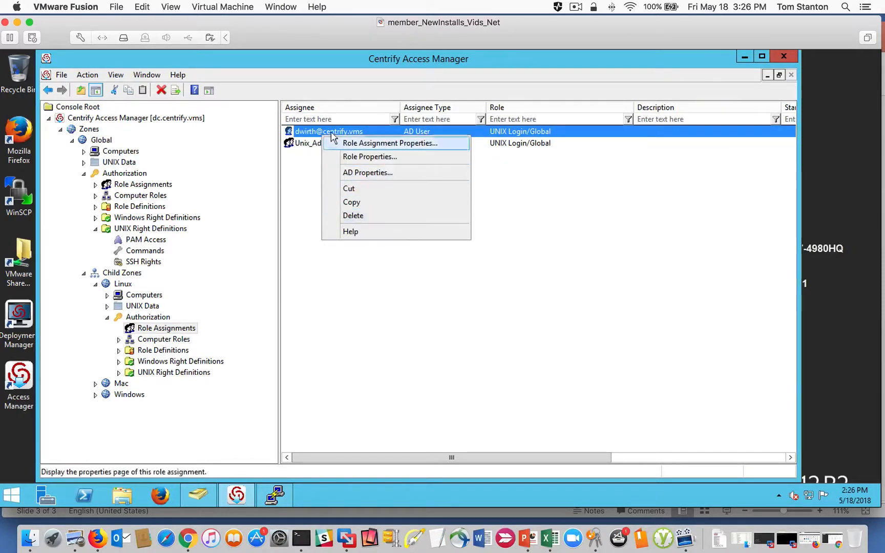
{"action": "left_click", "coordinate": [373, 217]}
{"action": "left_click", "coordinate": [443, 300]}
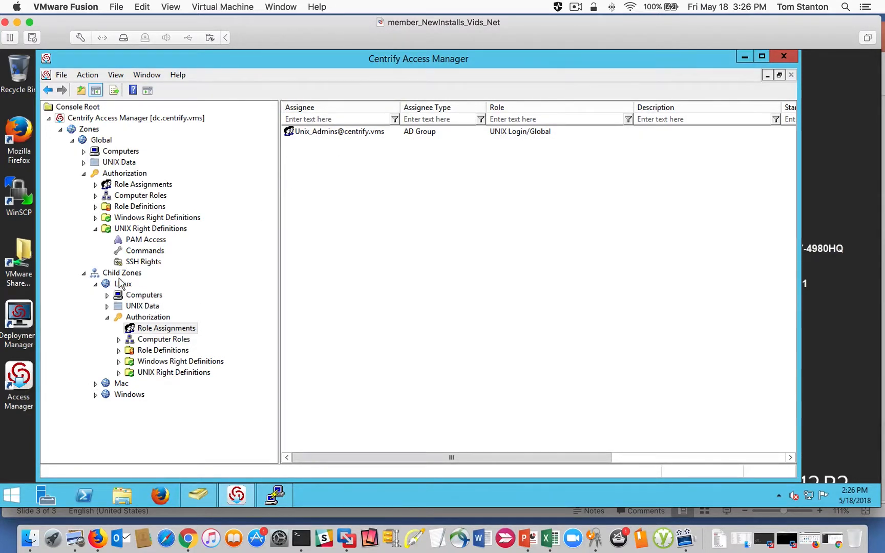
- Examine the Linux zone's computers, including engcen6, and return to the zone-level Unix_Admins role assignment
{"action": "left_click", "coordinate": [107, 296]}
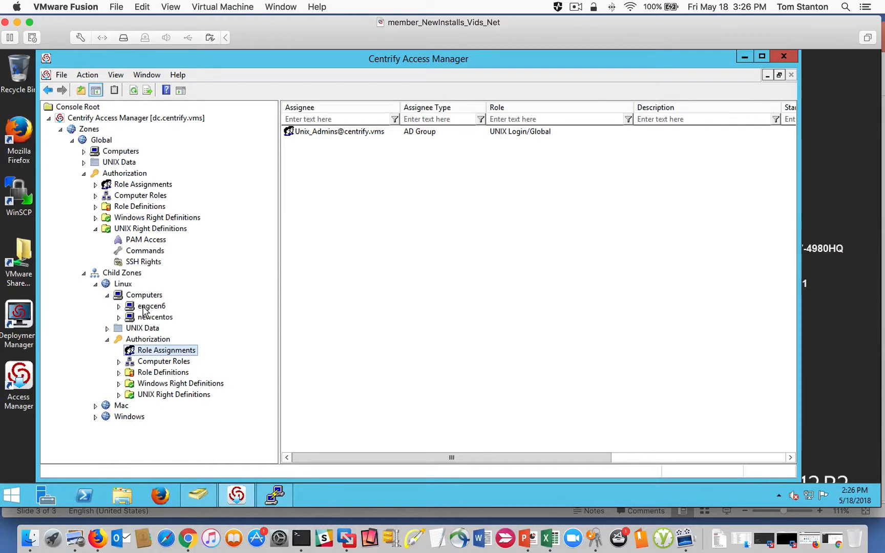
{"action": "left_click", "coordinate": [144, 309]}
{"action": "left_click", "coordinate": [119, 307]}
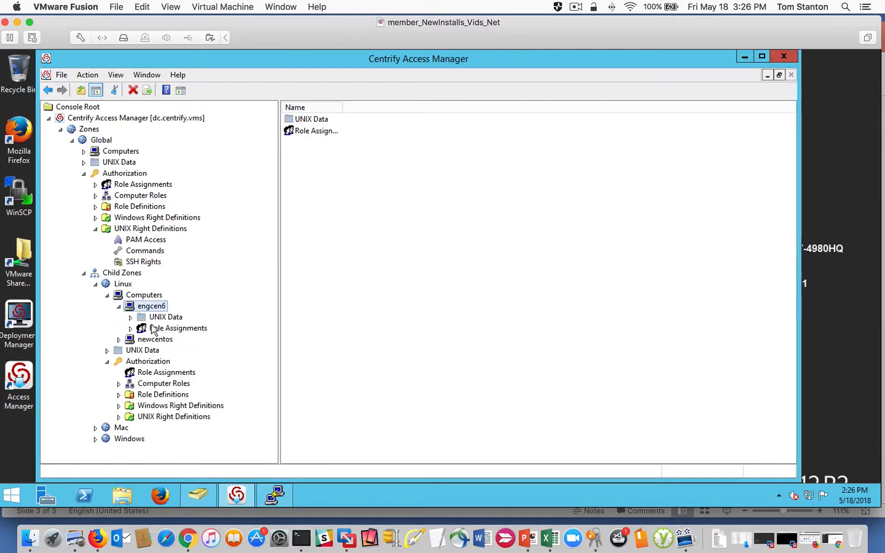
{"action": "left_click", "coordinate": [107, 295]}
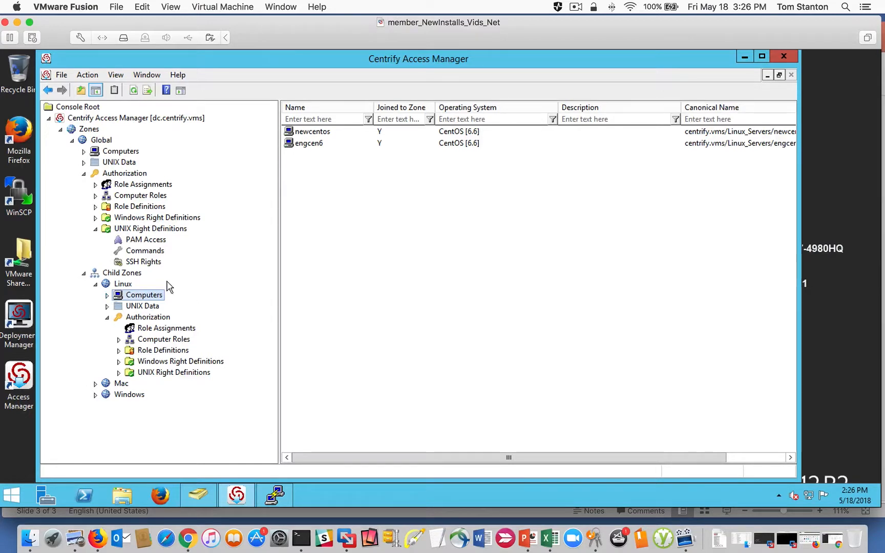
{"action": "left_click", "coordinate": [162, 328]}
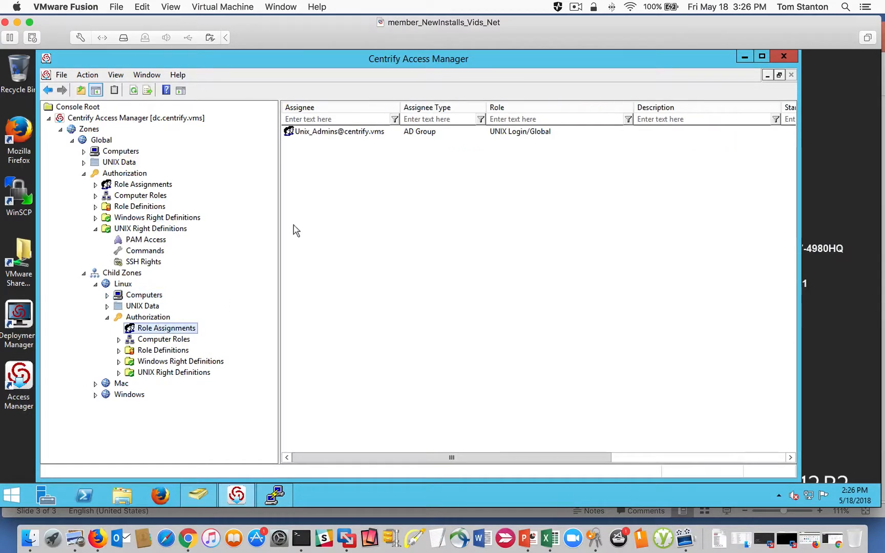
{"action": "left_click", "coordinate": [326, 133]}
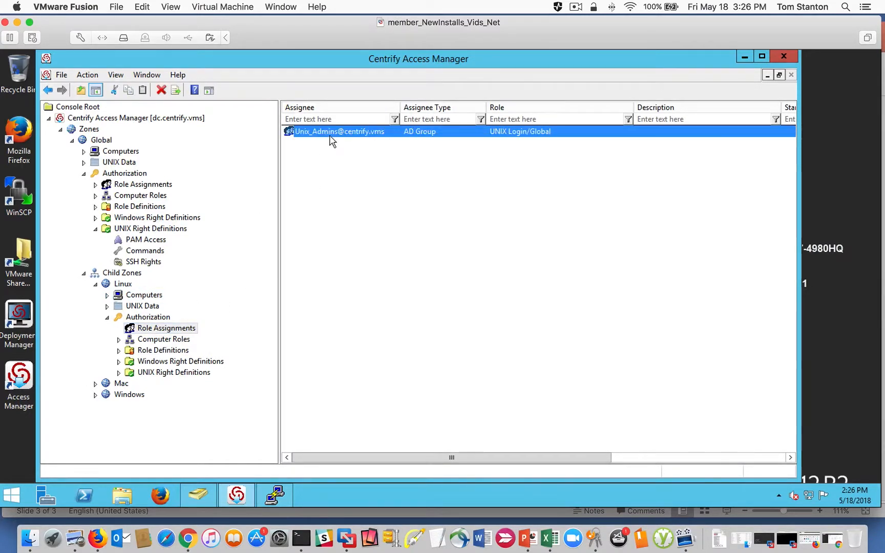
- Review the Linux zone's effective UNIX user rights, checking the listed user's role assignments, PAM accesses and commands
{"action": "right_click", "coordinate": [123, 286]}
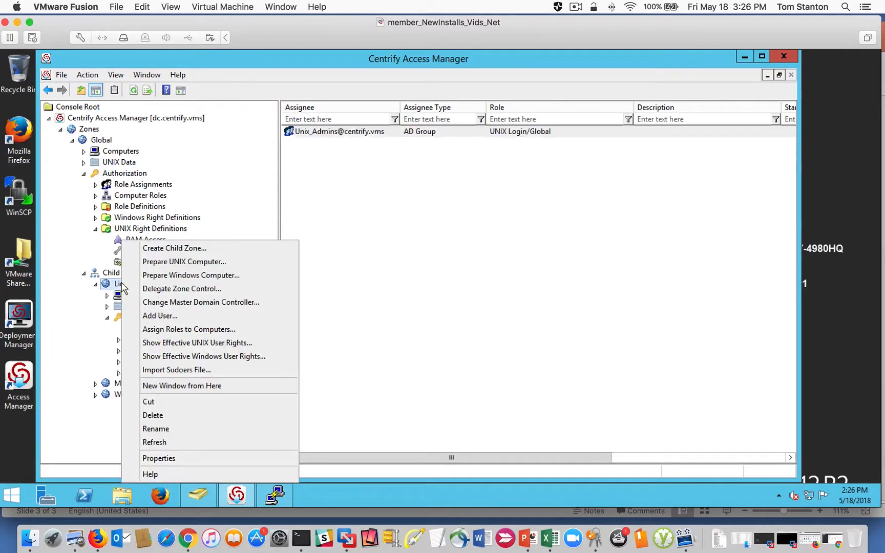
{"action": "left_click", "coordinate": [228, 343]}
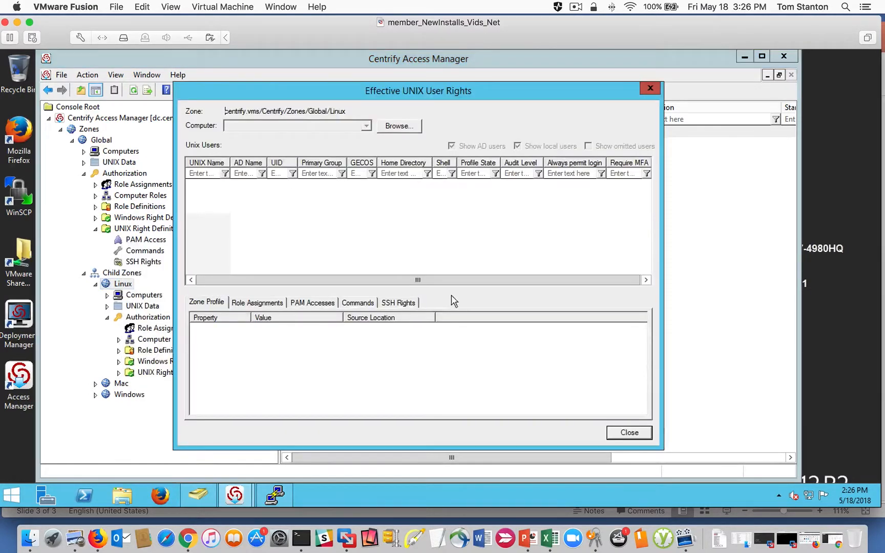
{"action": "left_click", "coordinate": [258, 303]}
{"action": "left_click_drag", "start_coordinate": [246, 319], "coordinate": [273, 319]}
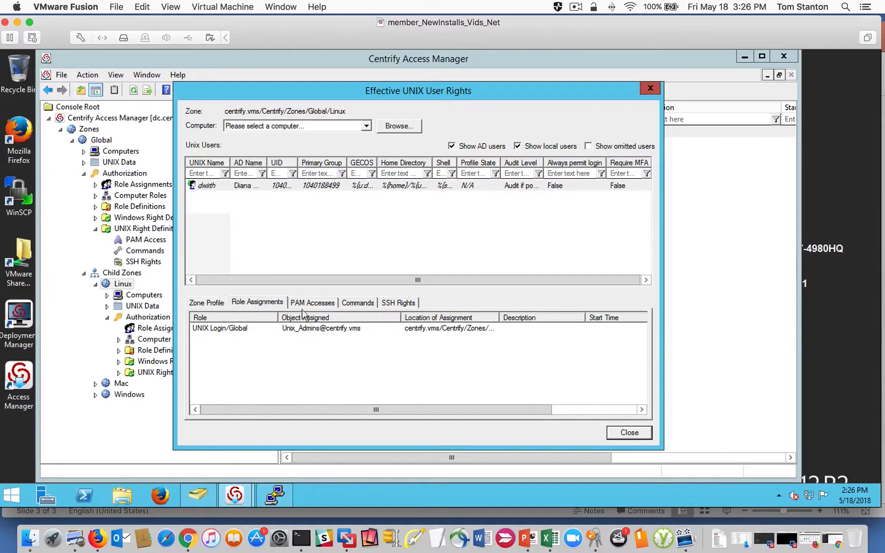
{"action": "left_click", "coordinate": [321, 302]}
{"action": "left_click", "coordinate": [359, 302]}
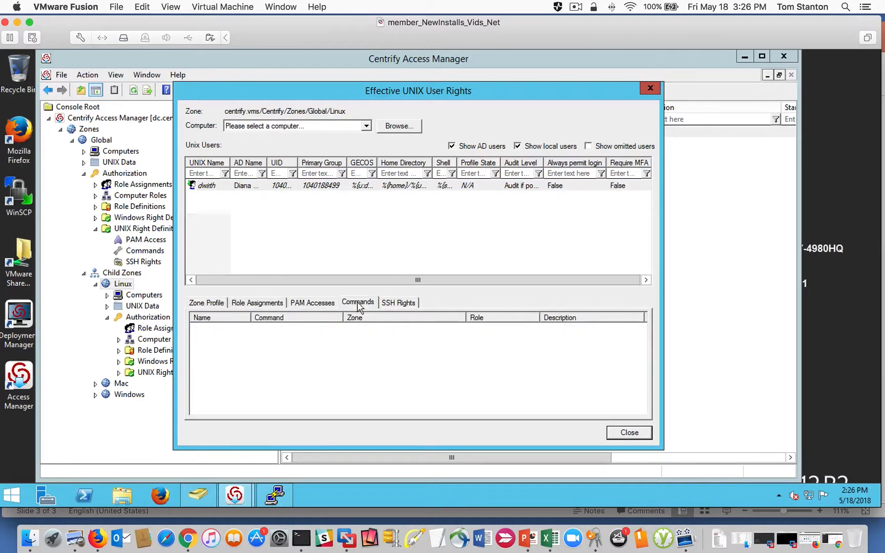
{"action": "left_click", "coordinate": [616, 435]}
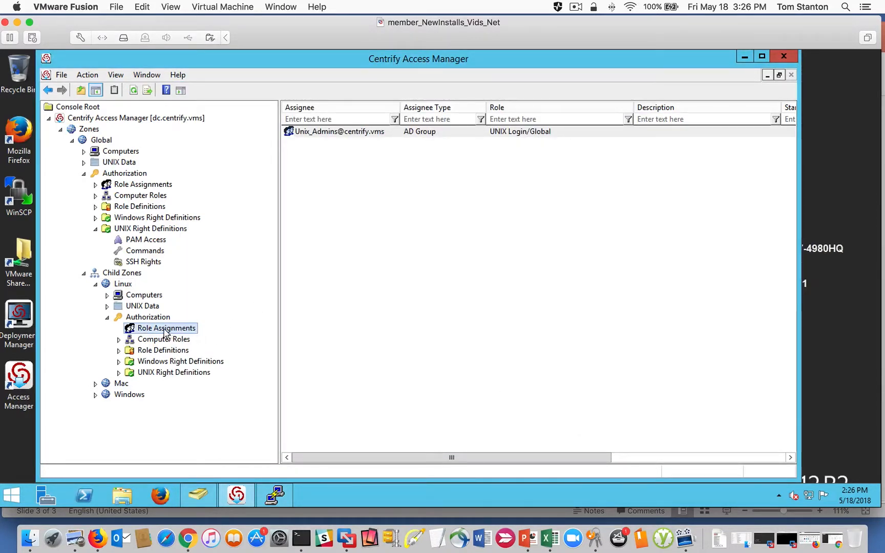
- Start a new role assignment in the Linux zone using the global ROLE_Unix_Admin_All role
{"action": "right_click", "coordinate": [309, 202]}
{"action": "left_click", "coordinate": [350, 210]}
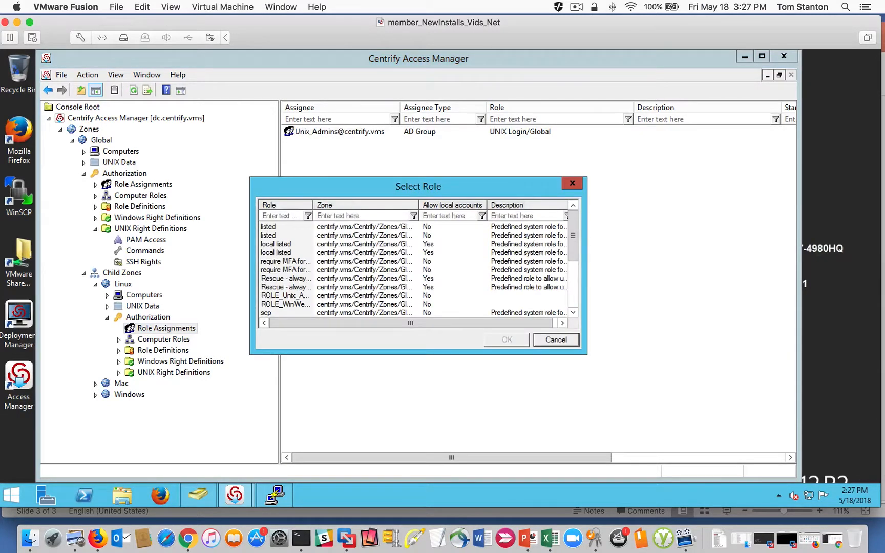
{"action": "left_click_drag", "start_coordinate": [309, 209], "coordinate": [381, 205]}
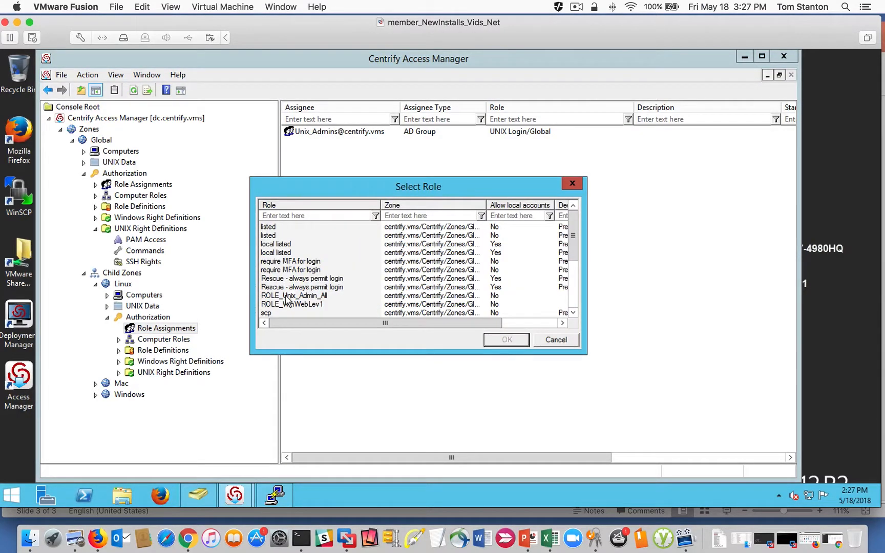
{"action": "left_click", "coordinate": [287, 297]}
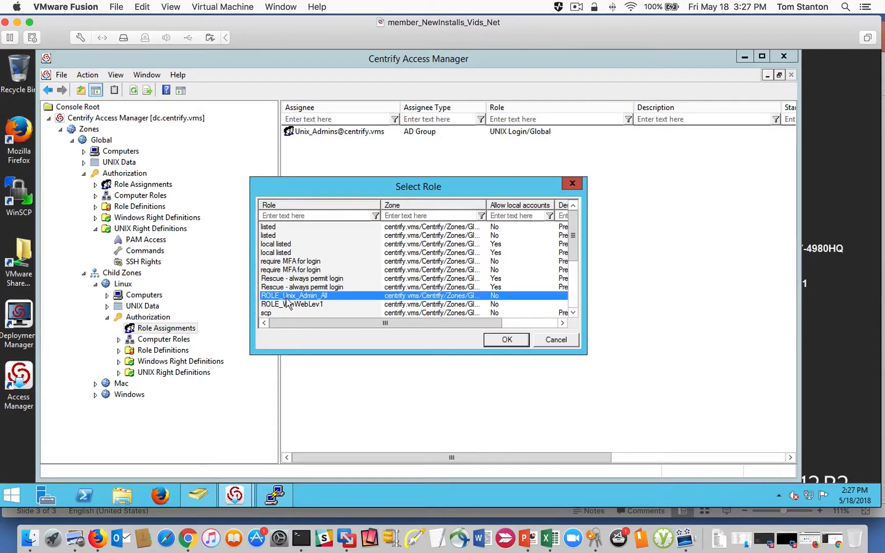
{"action": "left_click", "coordinate": [506, 340]}
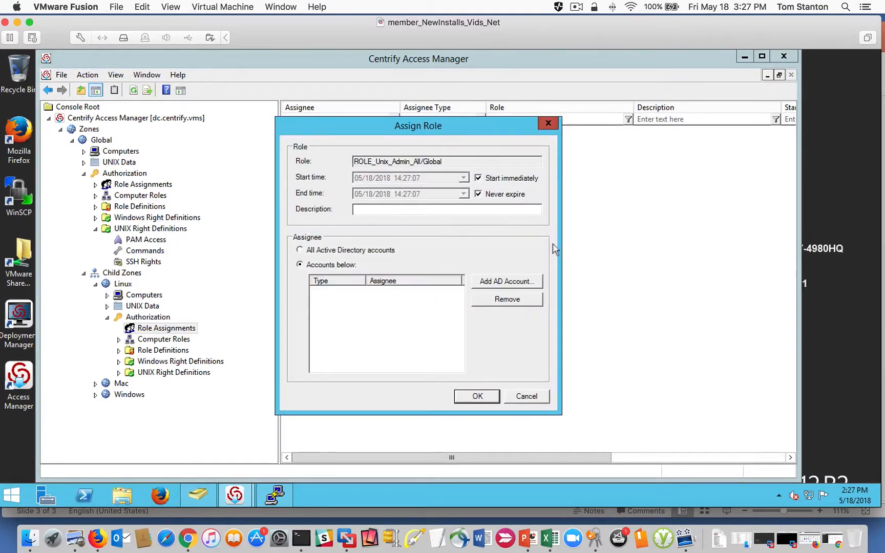
- Search AD groups for UNIX, add Unix_Admins as the role's assignee, and complete the assignment
{"action": "left_click", "coordinate": [510, 281]}
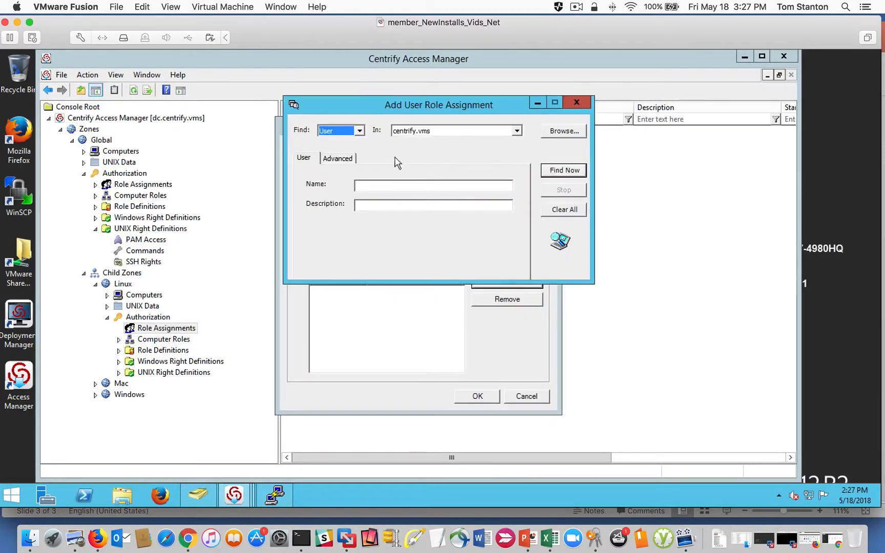
{"action": "left_click", "coordinate": [360, 131]}
{"action": "left_click", "coordinate": [494, 122]}
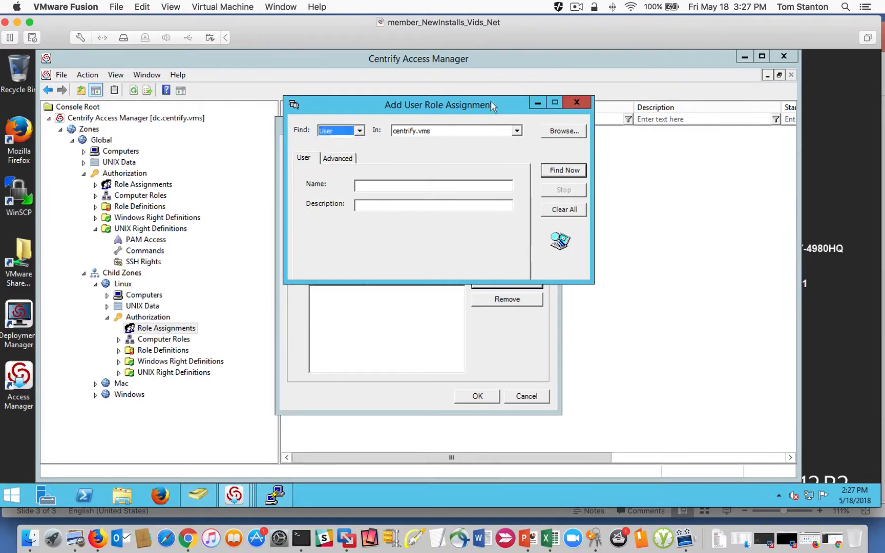
{"action": "left_click", "coordinate": [360, 130]}
{"action": "left_click", "coordinate": [332, 144]}
{"action": "left_click", "coordinate": [393, 186]}
{"action": "key", "text": "Return"}
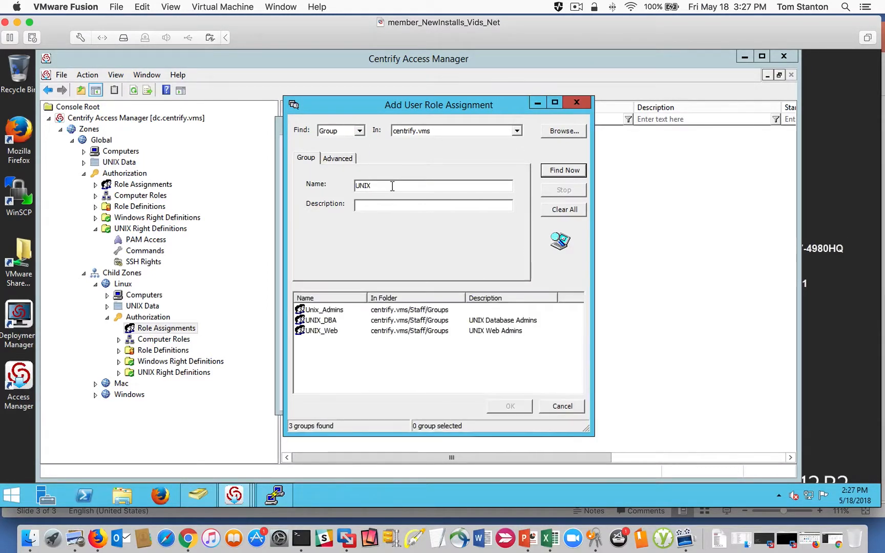
{"action": "left_click", "coordinate": [327, 310]}
{"action": "left_click", "coordinate": [510, 406]}
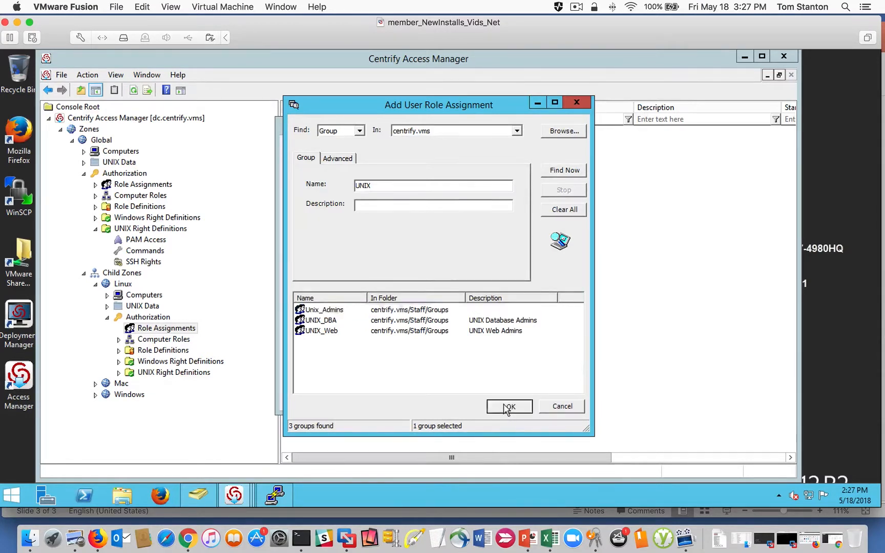
{"action": "left_click", "coordinate": [483, 398]}
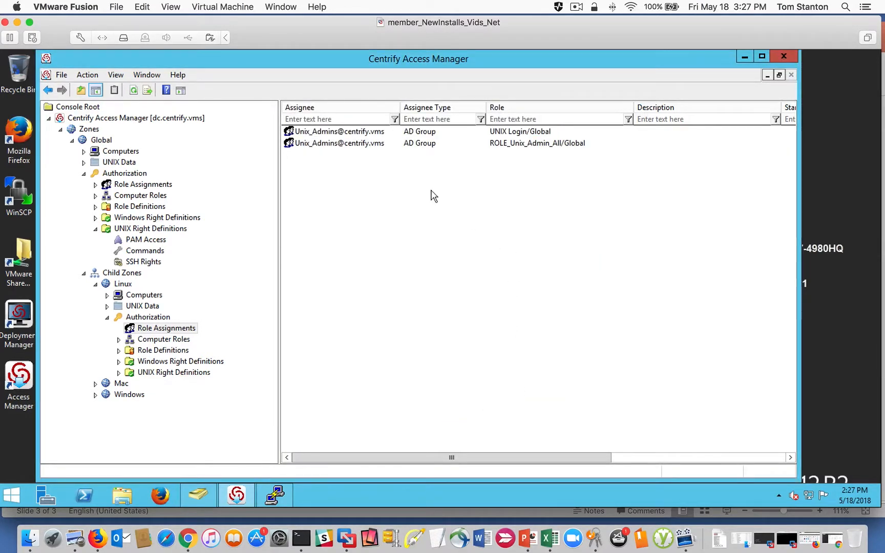
- Compare the rights contained in the Global zone's UNIX Login and ROLE_Unix_Admin_All roles assigned to Unix_Admins
{"action": "left_click", "coordinate": [331, 132]}
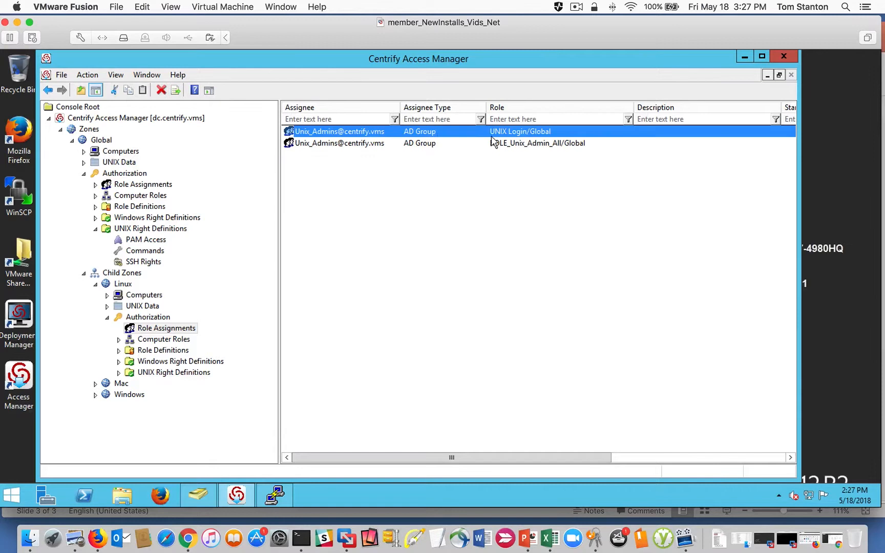
{"action": "left_click", "coordinate": [393, 144]}
{"action": "left_click", "coordinate": [339, 136]}
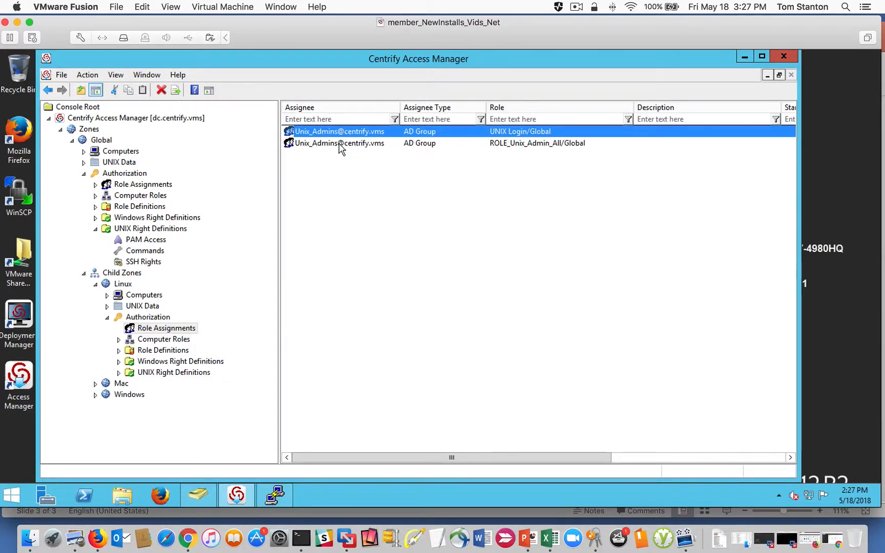
{"action": "left_click", "coordinate": [96, 206]}
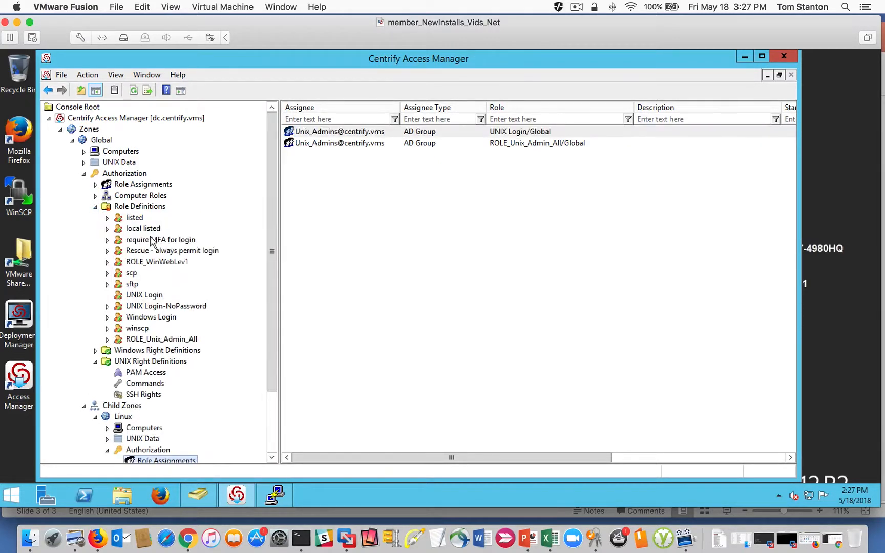
{"action": "left_click", "coordinate": [143, 296]}
{"action": "left_click", "coordinate": [310, 132]}
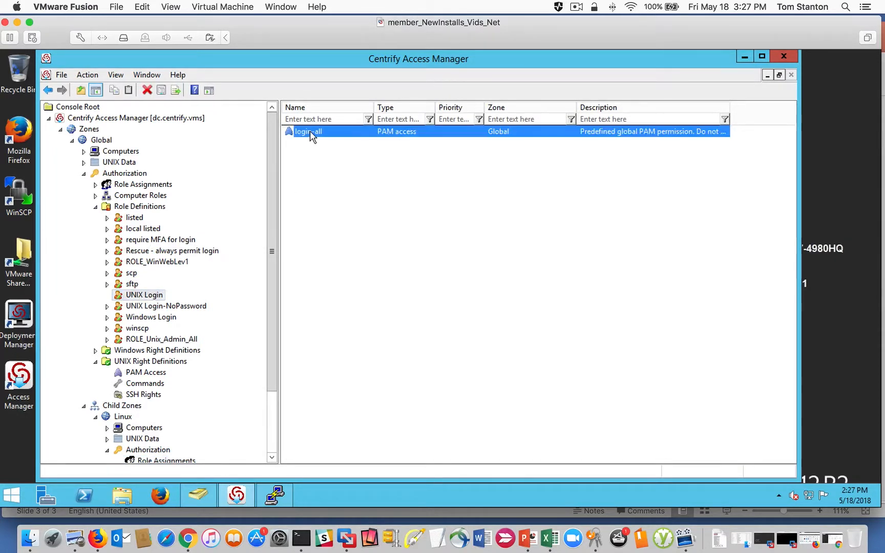
{"action": "left_click", "coordinate": [143, 341]}
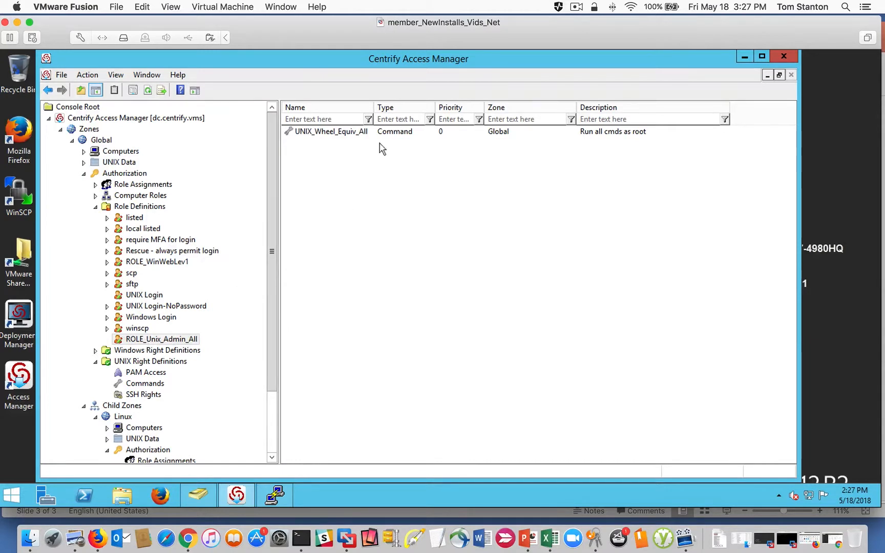
{"action": "left_click_drag", "start_coordinate": [373, 107], "coordinate": [400, 107]}
{"action": "left_click", "coordinate": [348, 134]}
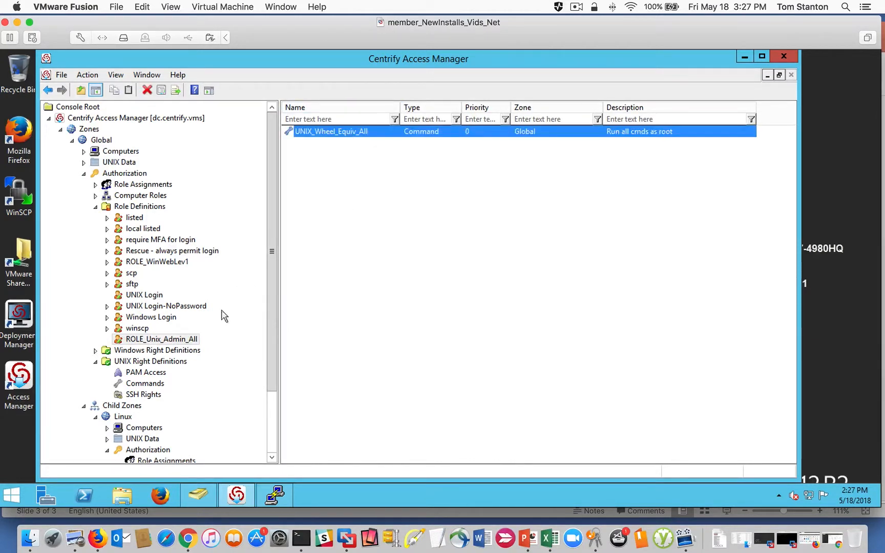
{"action": "right_click", "coordinate": [375, 221]}
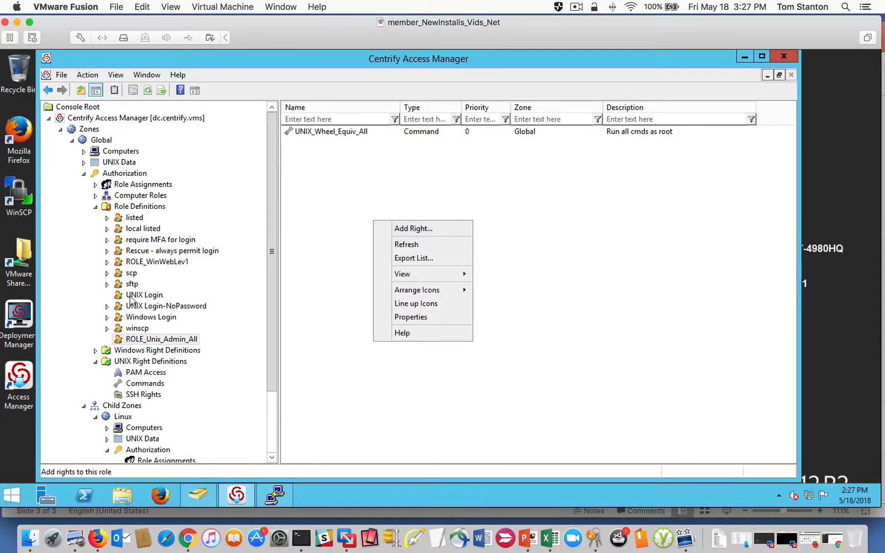
{"action": "left_click", "coordinate": [132, 299]}
{"action": "left_click", "coordinate": [155, 341]}
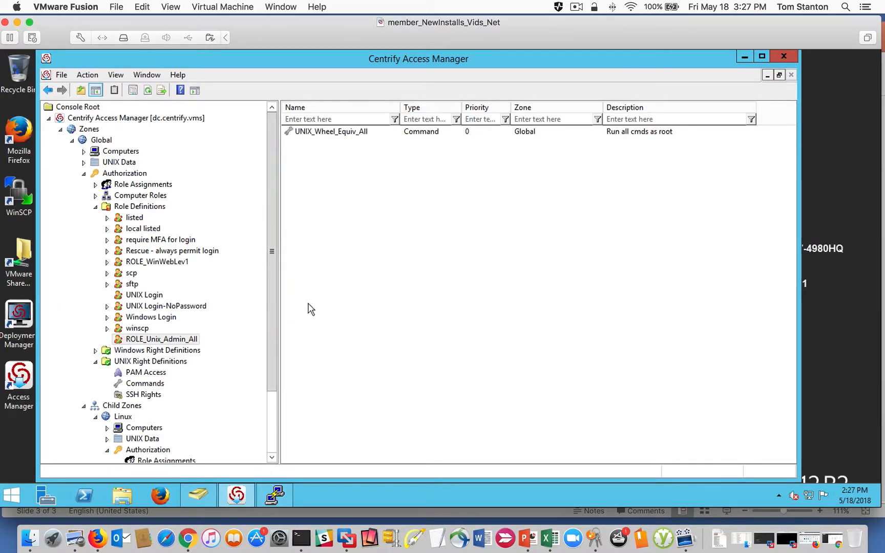
- Return to the Linux zone's role assignments and review both Unix_Admins entries
{"action": "left_click_drag", "start_coordinate": [277, 293], "coordinate": [277, 365]}
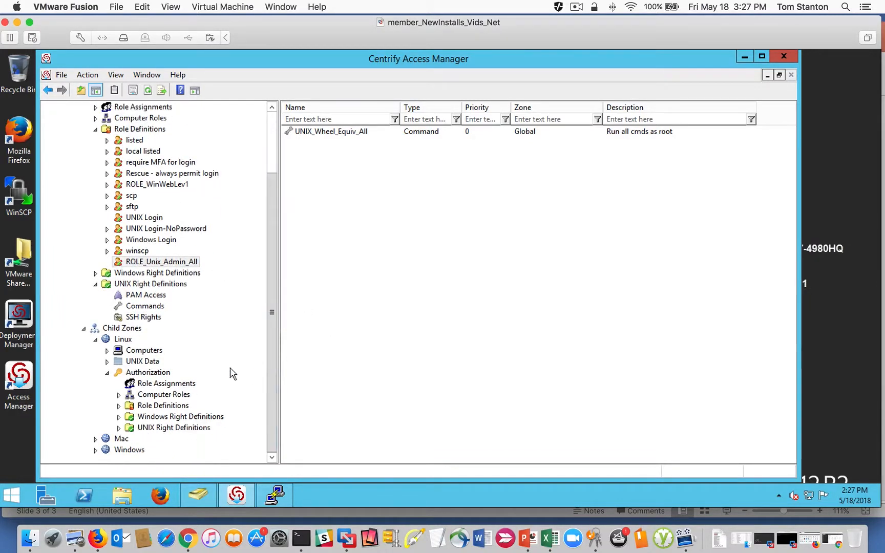
{"action": "left_click", "coordinate": [169, 384]}
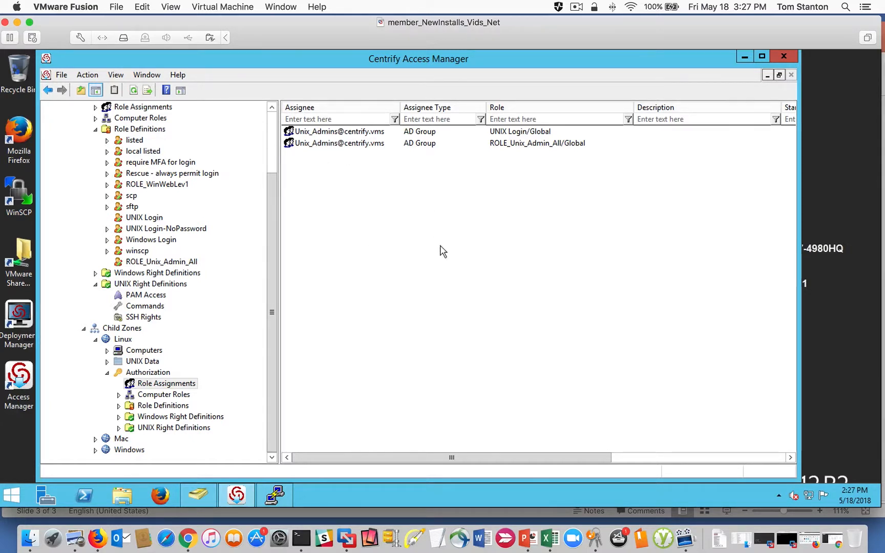
{"action": "left_click", "coordinate": [339, 134]}
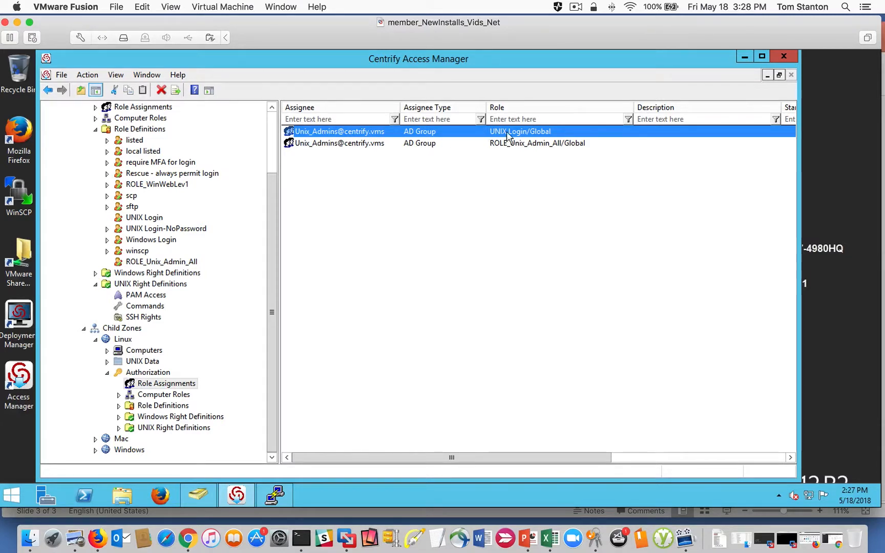
{"action": "left_click", "coordinate": [328, 145]}
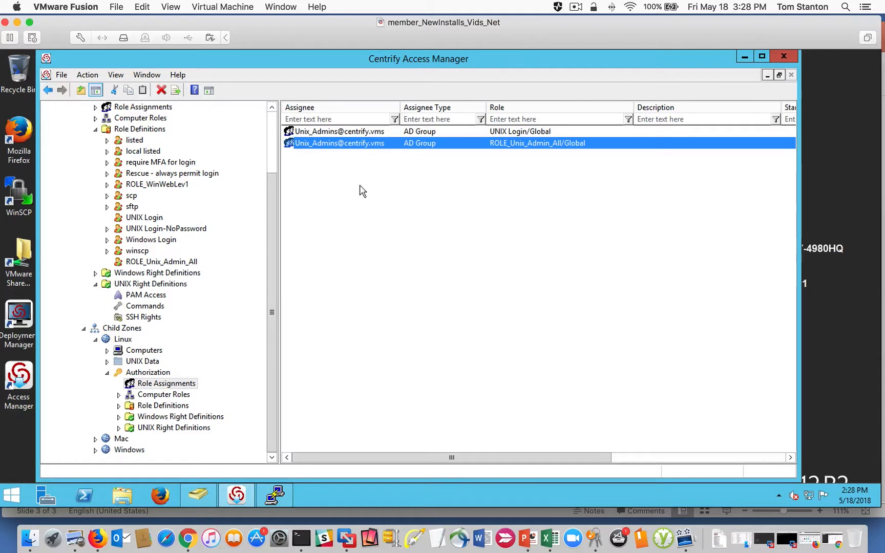
{"action": "left_click", "coordinate": [321, 134]}
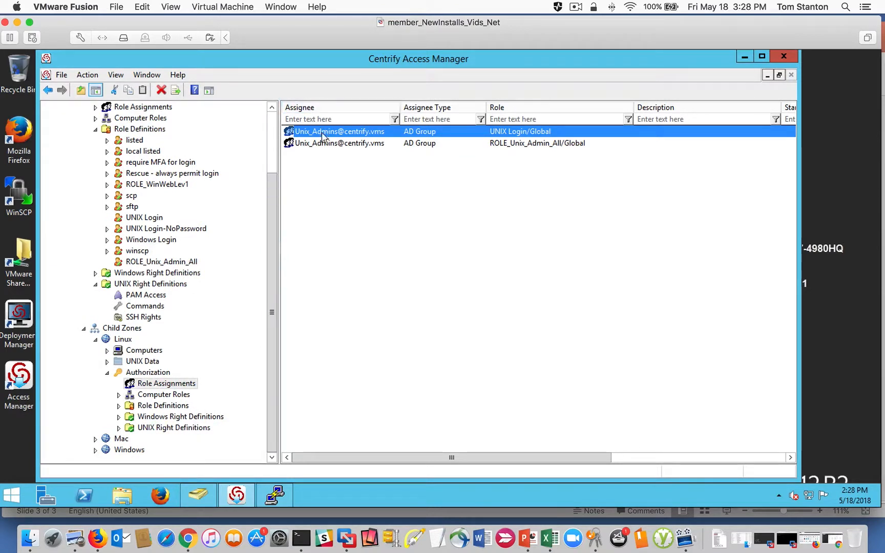
- Recheck the effective UNIX user rights for the Linux zone across roles, PAM accesses and commands, and return to the ROLE_Unix_Admin_All assignment
{"action": "right_click", "coordinate": [121, 339]}
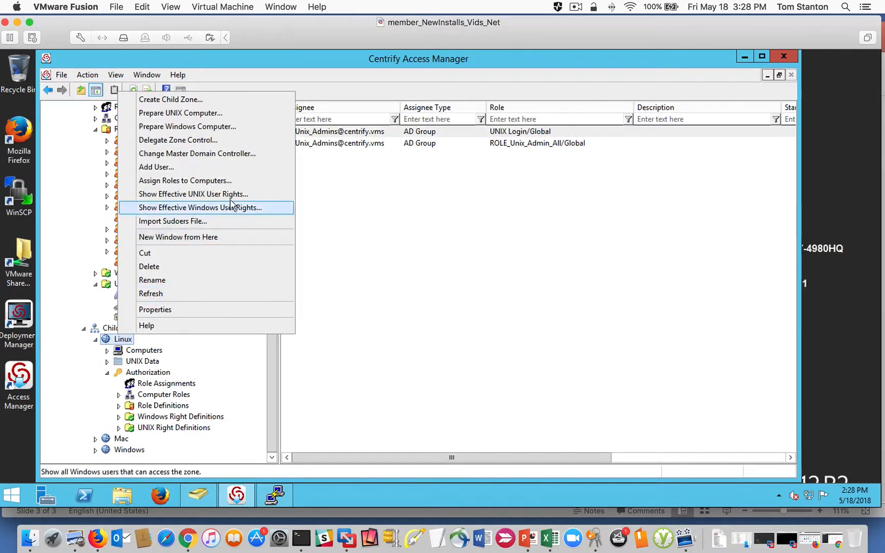
{"action": "left_click", "coordinate": [230, 194]}
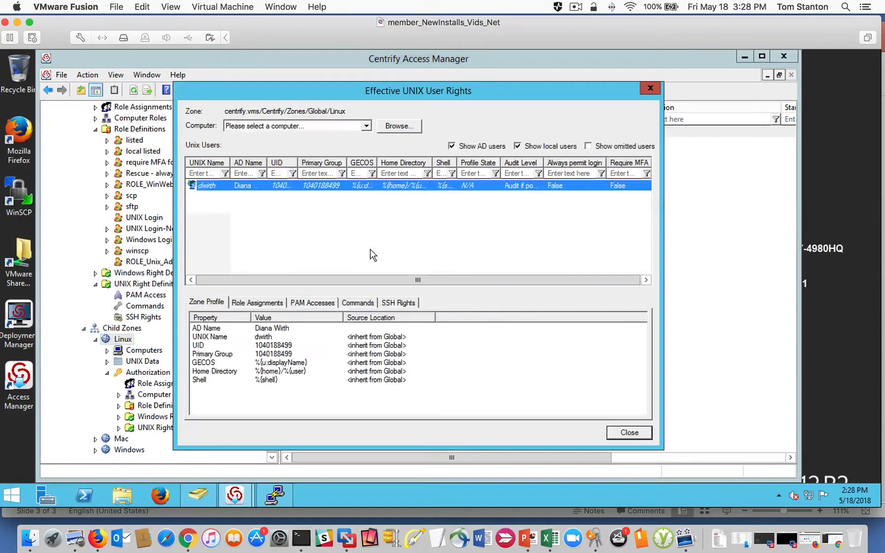
{"action": "left_click", "coordinate": [254, 302]}
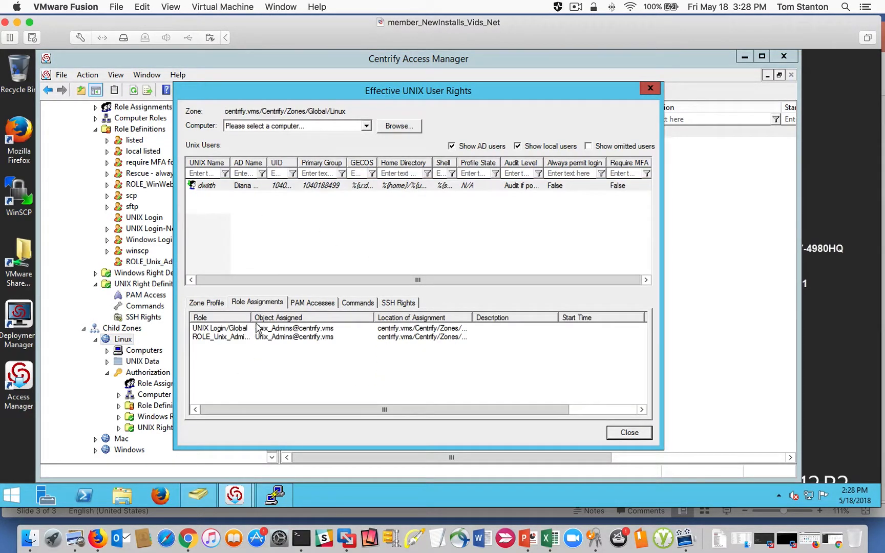
{"action": "left_click", "coordinate": [231, 328]}
{"action": "left_click", "coordinate": [244, 337]}
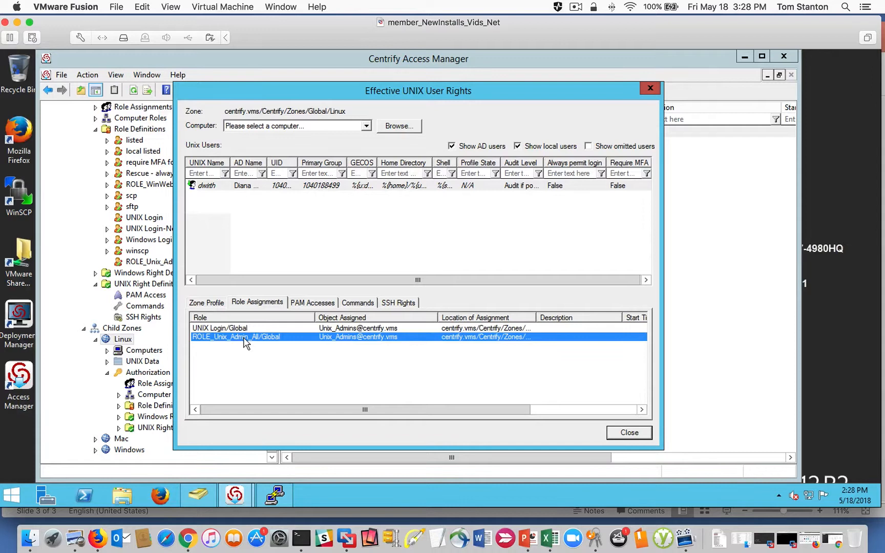
{"action": "left_click", "coordinate": [323, 305]}
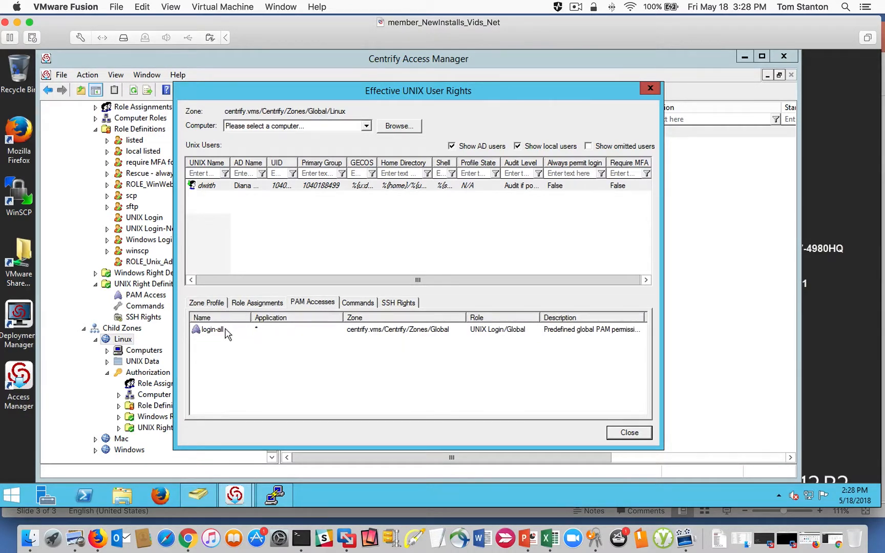
{"action": "left_click", "coordinate": [359, 304]}
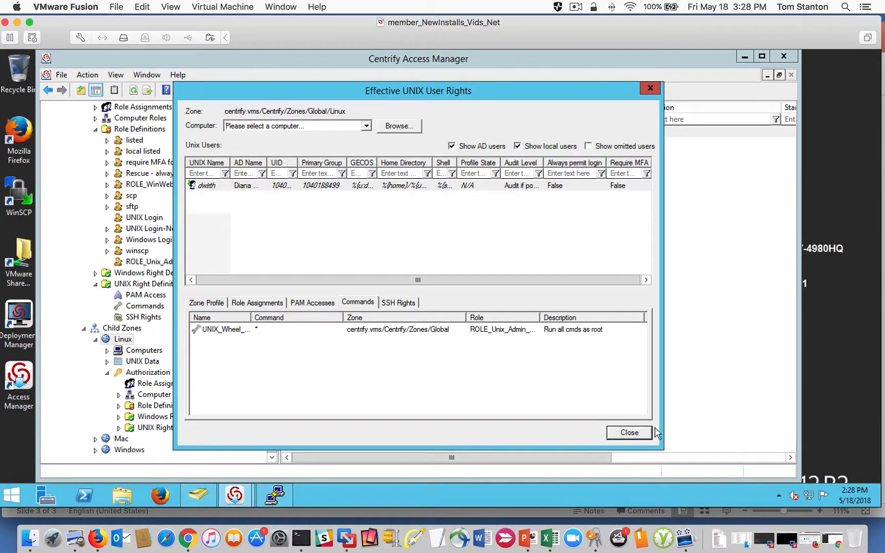
{"action": "left_click", "coordinate": [629, 433]}
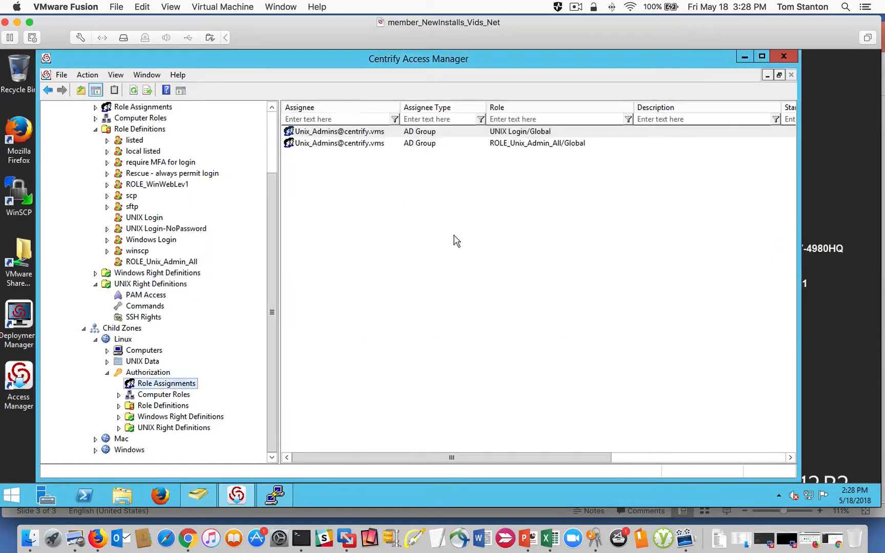
{"action": "left_click", "coordinate": [317, 145]}
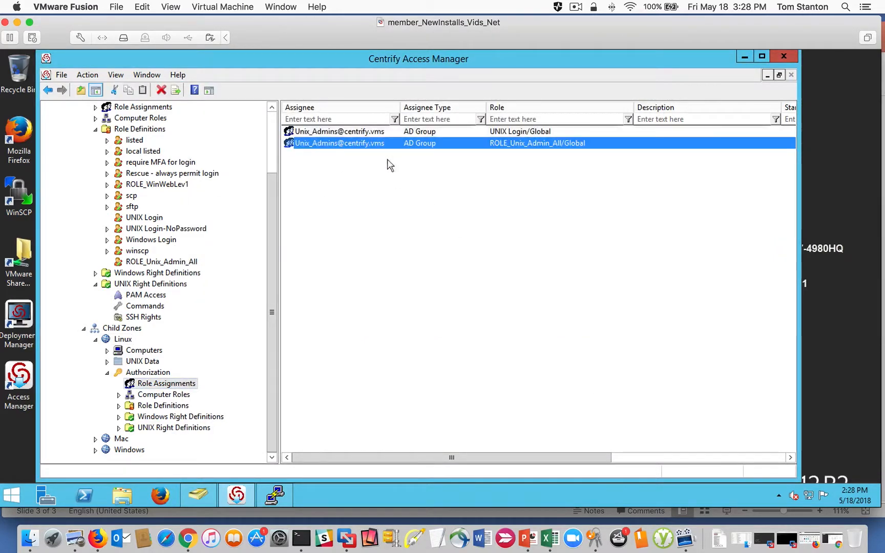
- Examine the available days and times of the Global zone's ROLE_Unix_Admin_All role definition, and leave its properties without changes
{"action": "right_click", "coordinate": [328, 146]}
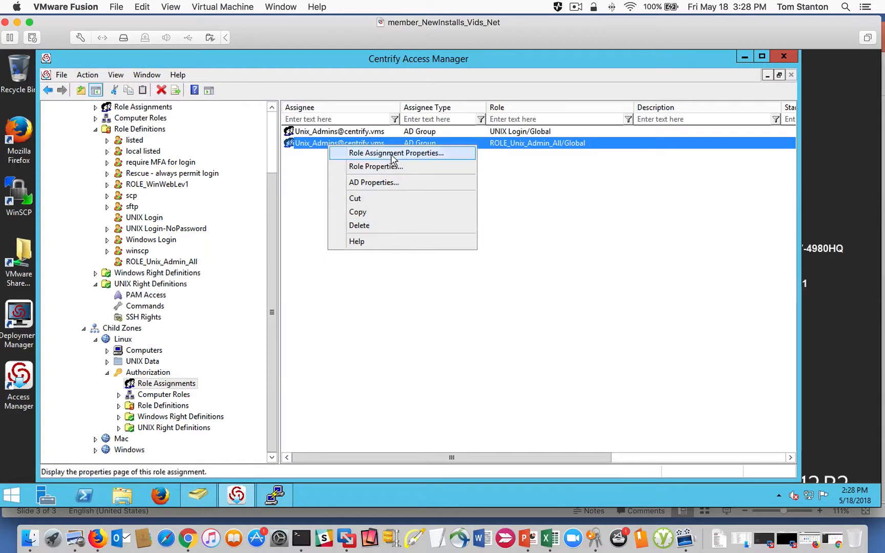
{"action": "left_click", "coordinate": [575, 186]}
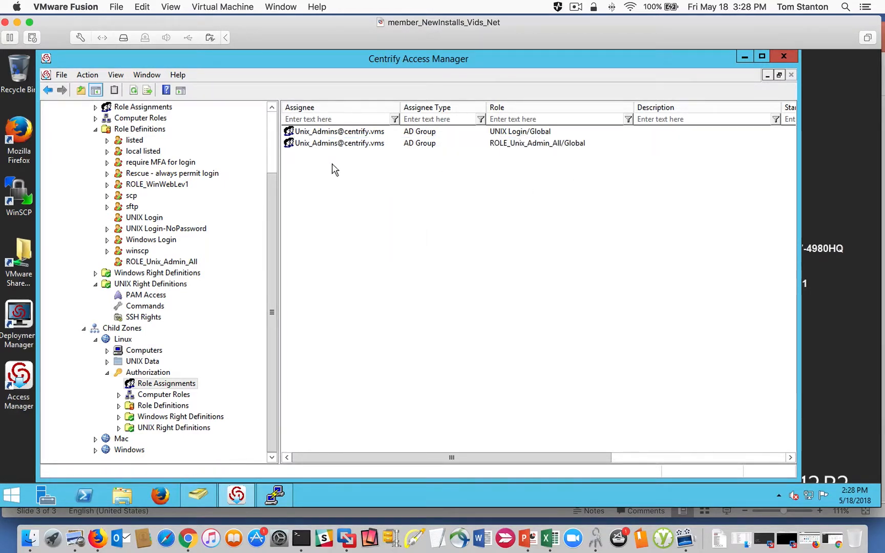
{"action": "scroll", "coordinate": [272, 200], "scroll_direction": "up", "scroll_amount": 1}
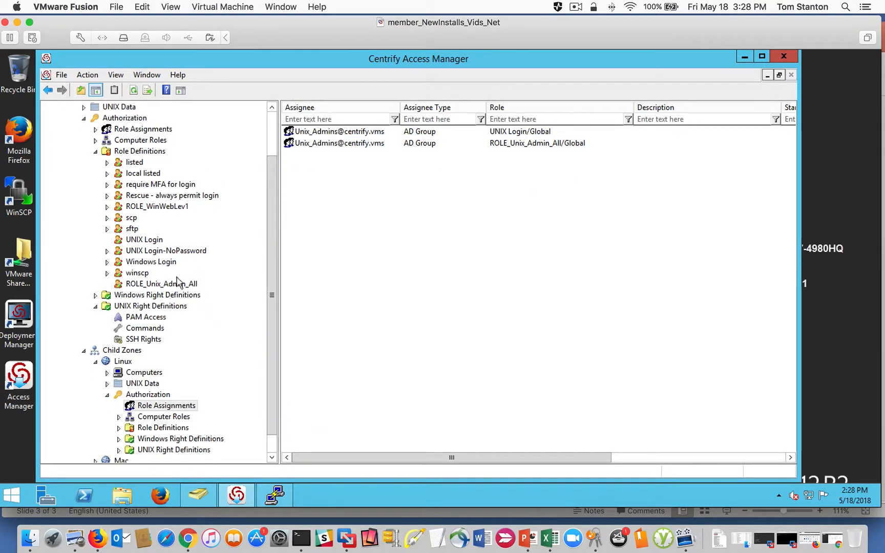
{"action": "left_click", "coordinate": [168, 286]}
{"action": "right_click", "coordinate": [167, 285]}
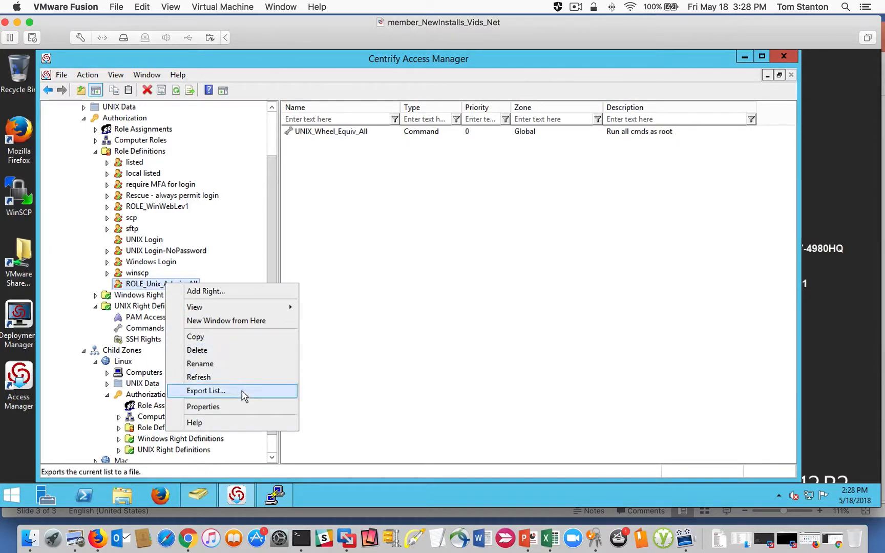
{"action": "left_click", "coordinate": [242, 406]}
{"action": "left_click", "coordinate": [347, 300]}
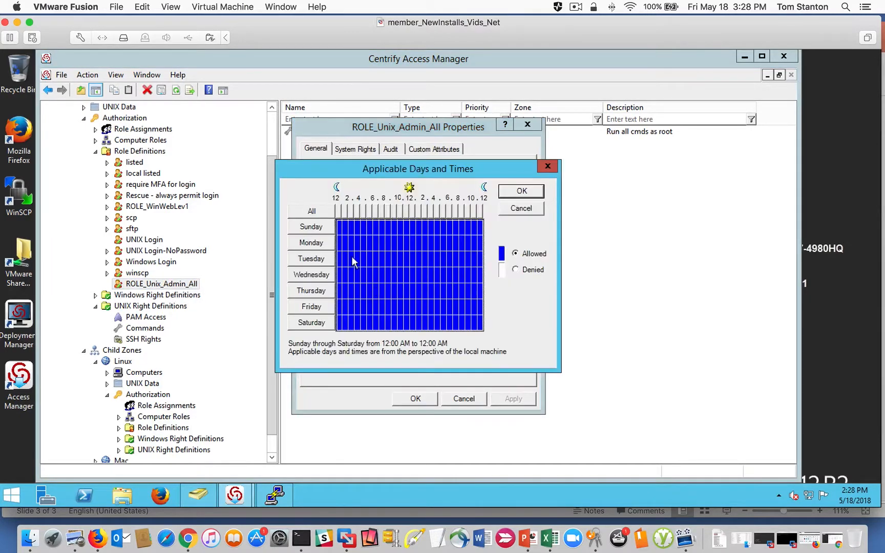
{"action": "left_click", "coordinate": [517, 209]}
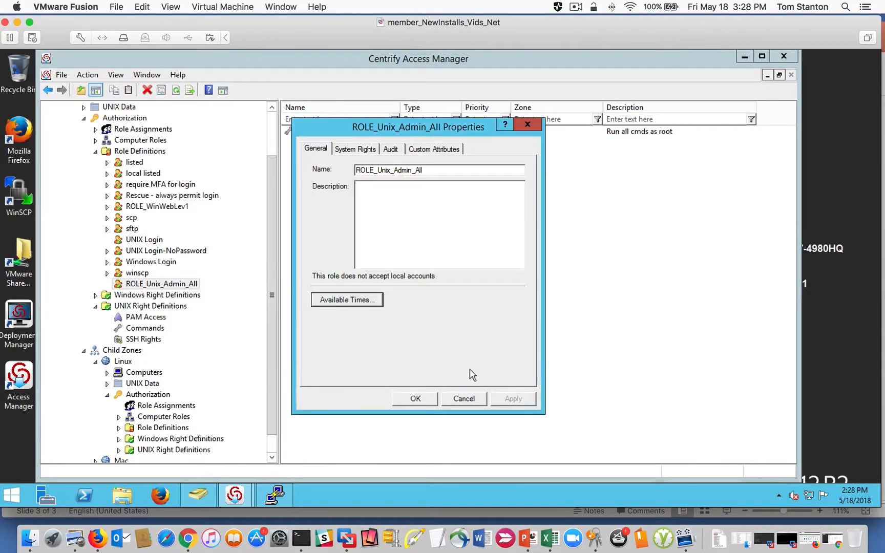
{"action": "left_click", "coordinate": [464, 399]}
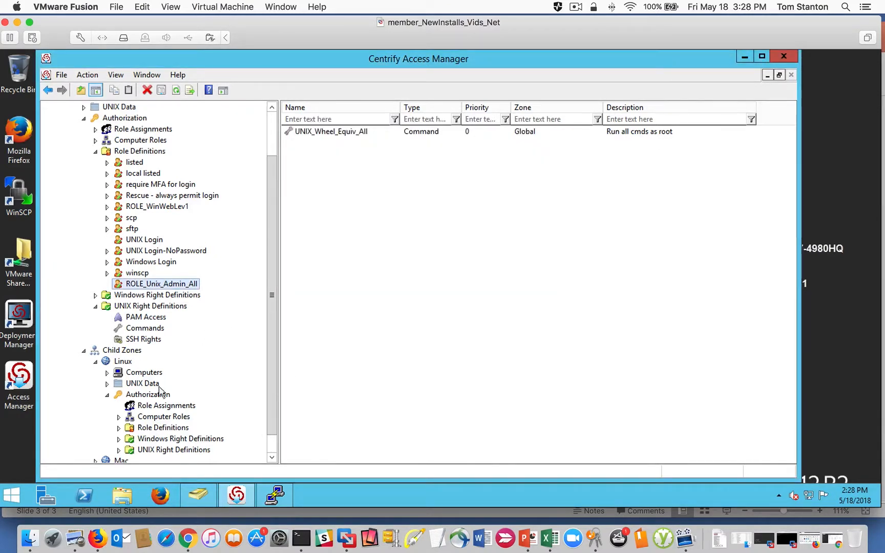
- Open the properties of the Linux zone's ROLE_Unix_Admin_All assignment and examine the Start immediately and Never expire options by toggling each off and on
{"action": "left_click", "coordinate": [167, 406]}
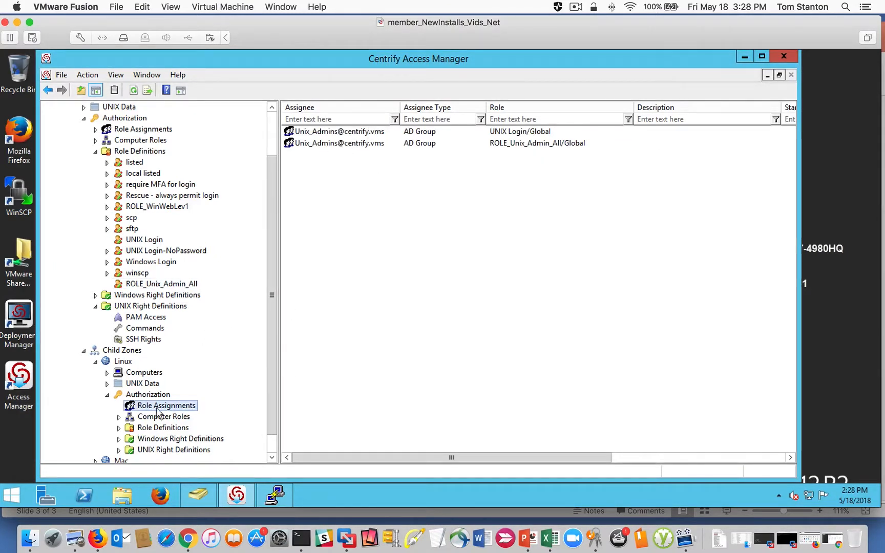
{"action": "right_click", "coordinate": [348, 146]}
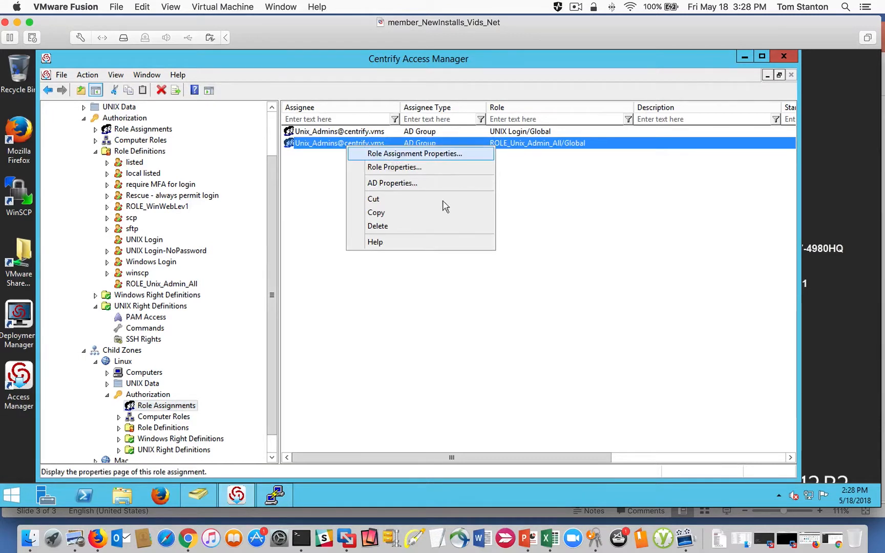
{"action": "key", "text": "Return"}
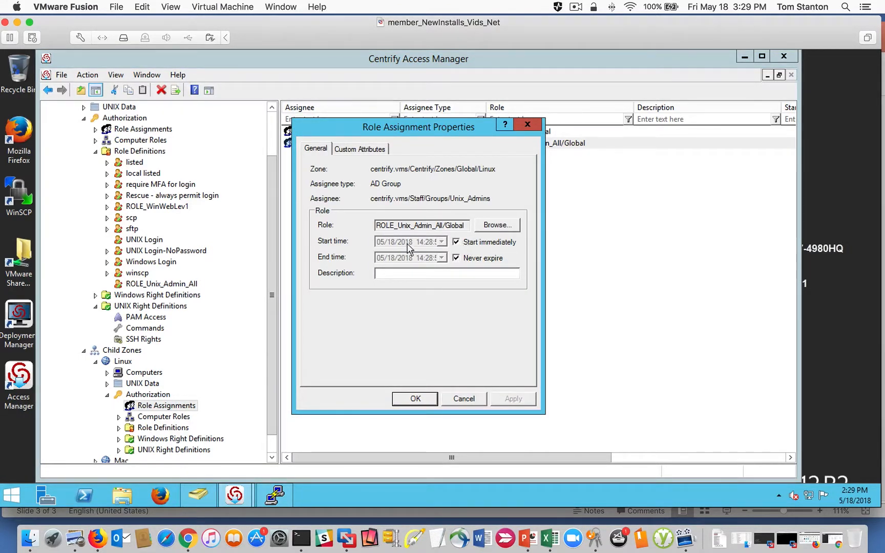
{"action": "left_click_drag", "start_coordinate": [410, 124], "coordinate": [436, 146]}
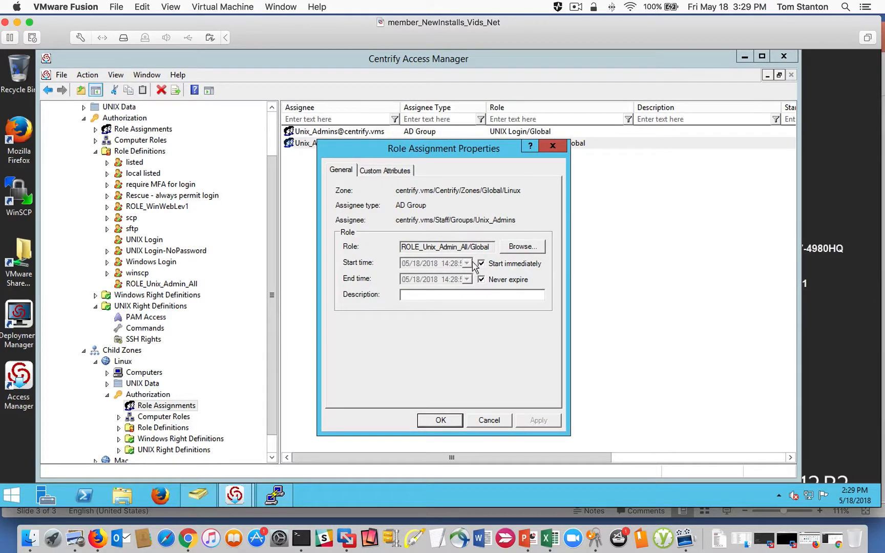
{"action": "left_click", "coordinate": [480, 264]}
{"action": "left_click", "coordinate": [481, 264]}
{"action": "left_click", "coordinate": [481, 279]}
{"action": "left_click", "coordinate": [481, 279]}
- Inspect the end-time calendar with Never expire switched off, restore Never expire, and accept the role assignment properties
{"action": "left_click_drag", "start_coordinate": [477, 149], "coordinate": [499, 148]}
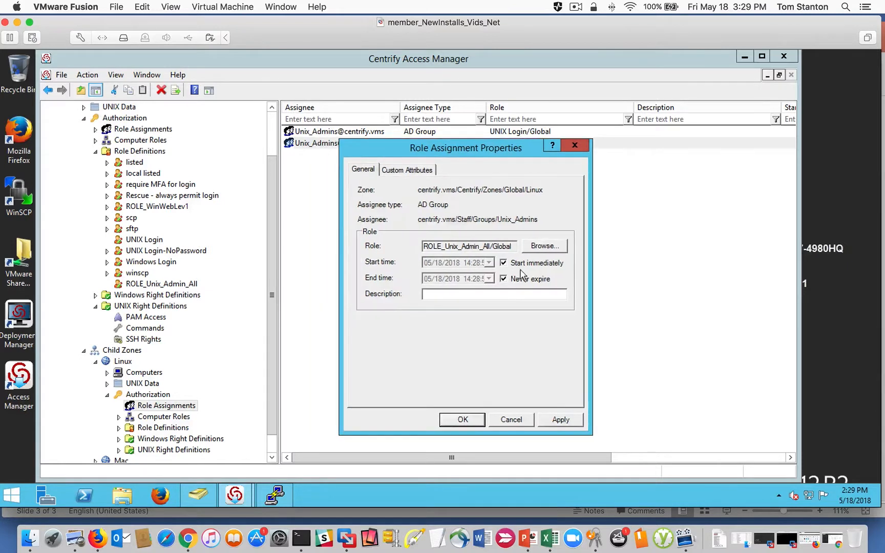
{"action": "left_click", "coordinate": [504, 280]}
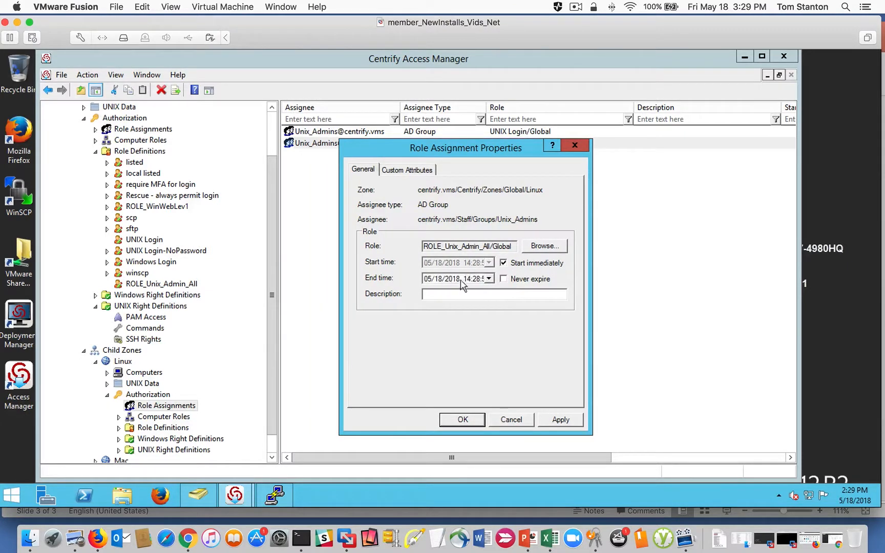
{"action": "left_click", "coordinate": [489, 278]}
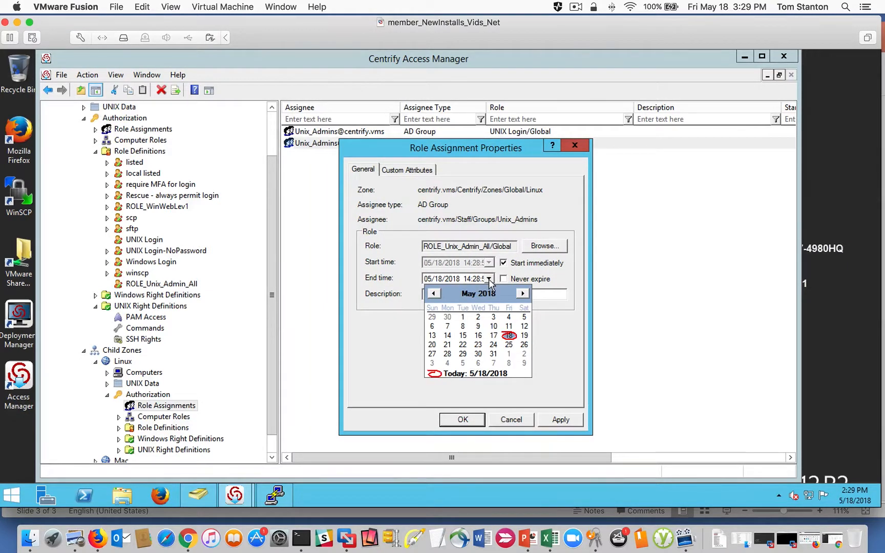
{"action": "left_click", "coordinate": [559, 327]}
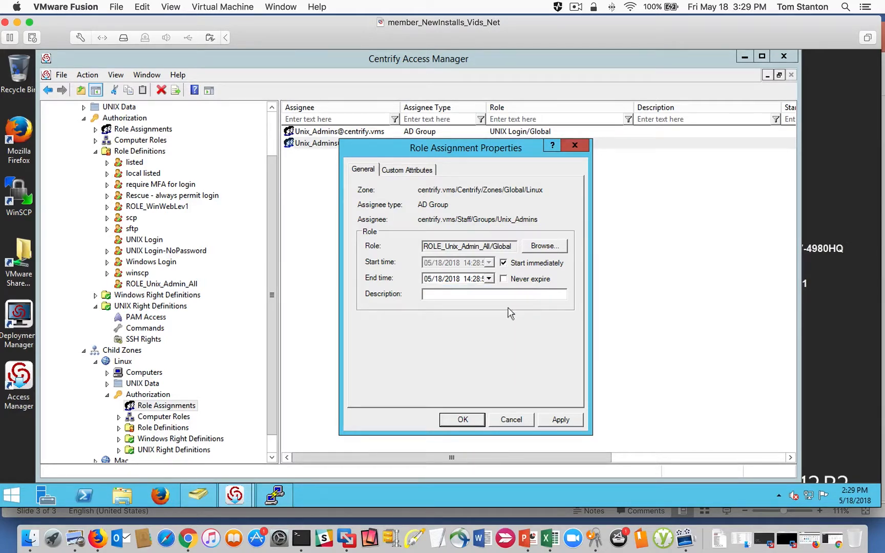
{"action": "left_click", "coordinate": [504, 279]}
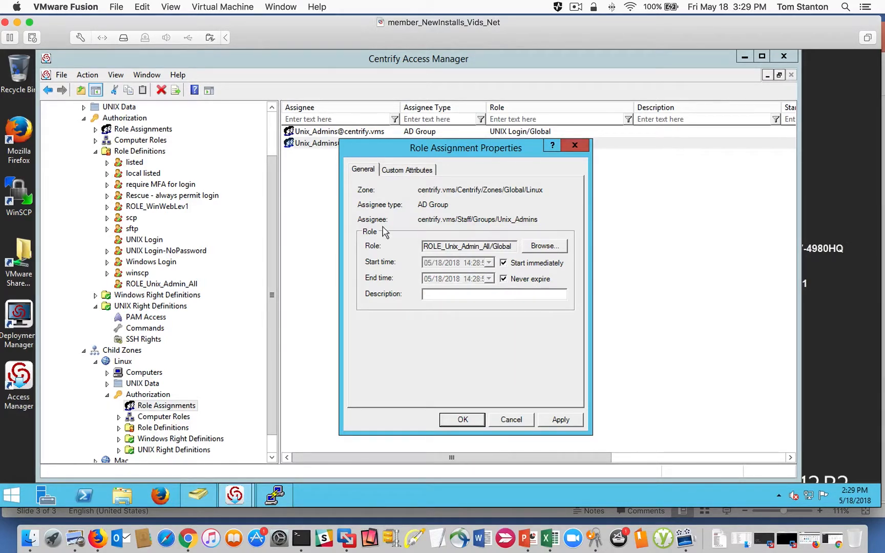
{"action": "left_click_drag", "start_coordinate": [408, 155], "coordinate": [386, 153]}
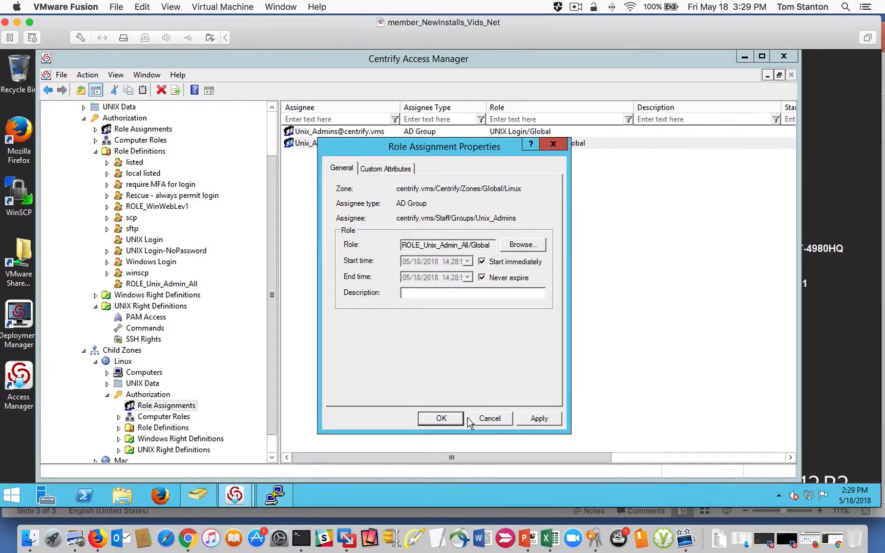
{"action": "left_click", "coordinate": [444, 419]}
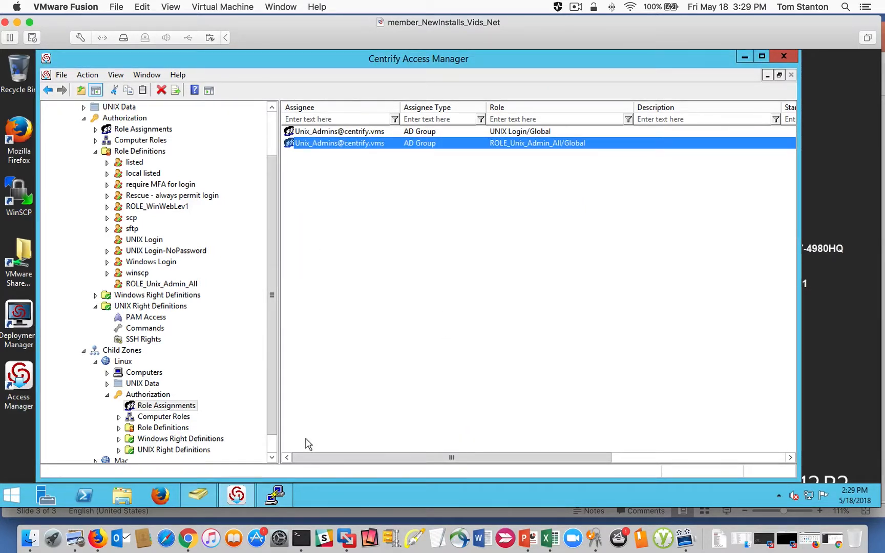
- Switch to Active Directory Users and Computers, examine the Global zone container under Centrify's Zones, and return to Access Manager
{"action": "mouse_move", "coordinate": [273, 490]}
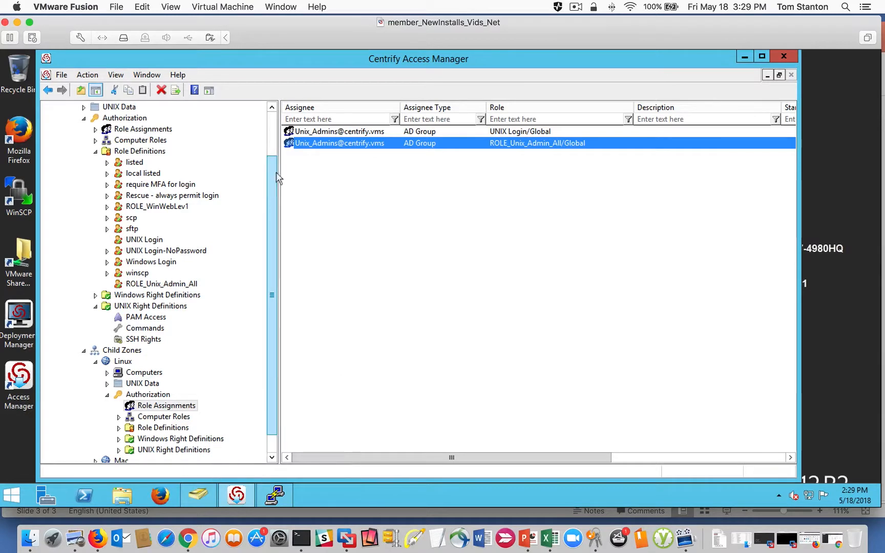
{"action": "scroll", "coordinate": [274, 178], "scroll_direction": "up", "scroll_amount": 2}
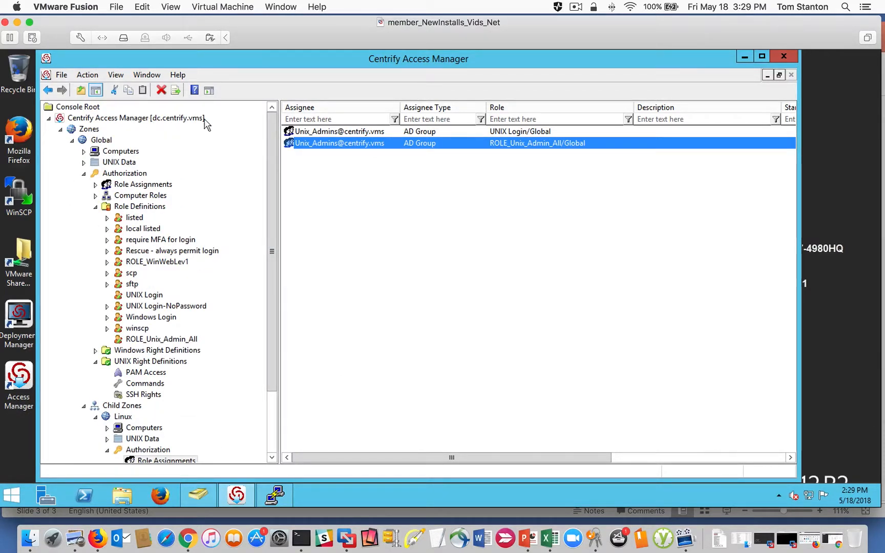
{"action": "left_click", "coordinate": [200, 494]}
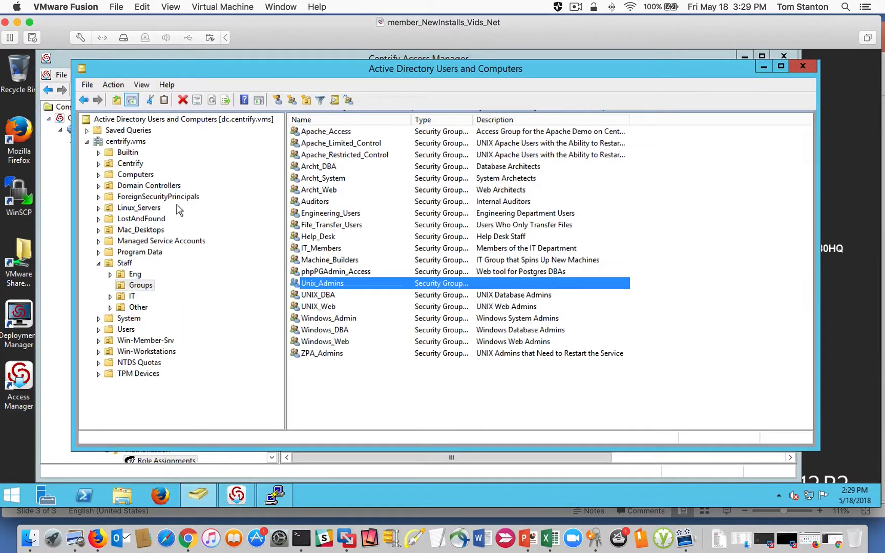
{"action": "left_click", "coordinate": [123, 164]}
{"action": "left_click", "coordinate": [98, 164]}
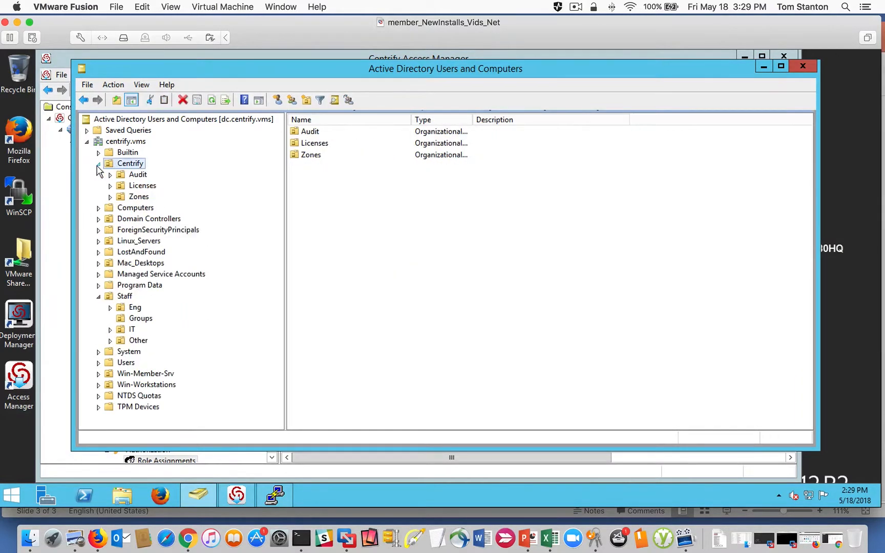
{"action": "left_click", "coordinate": [137, 197]}
{"action": "left_click", "coordinate": [110, 196]}
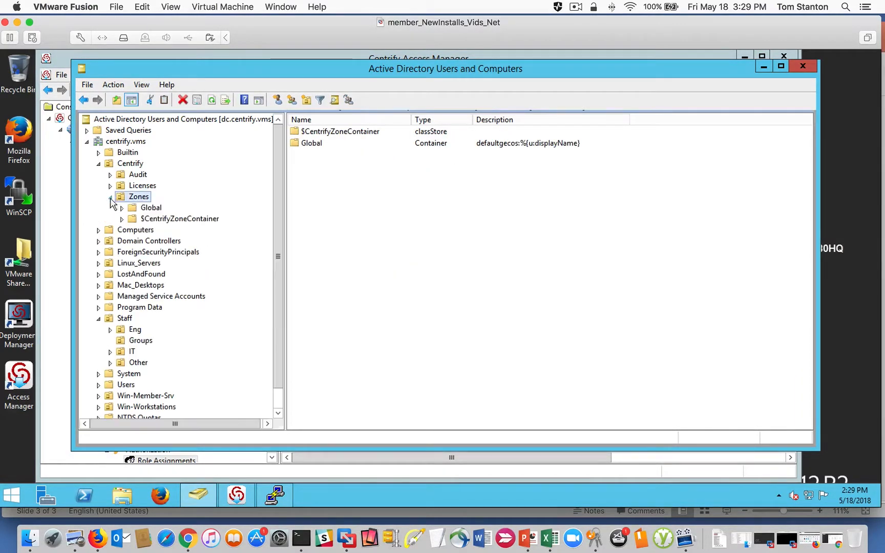
{"action": "left_click", "coordinate": [147, 208]}
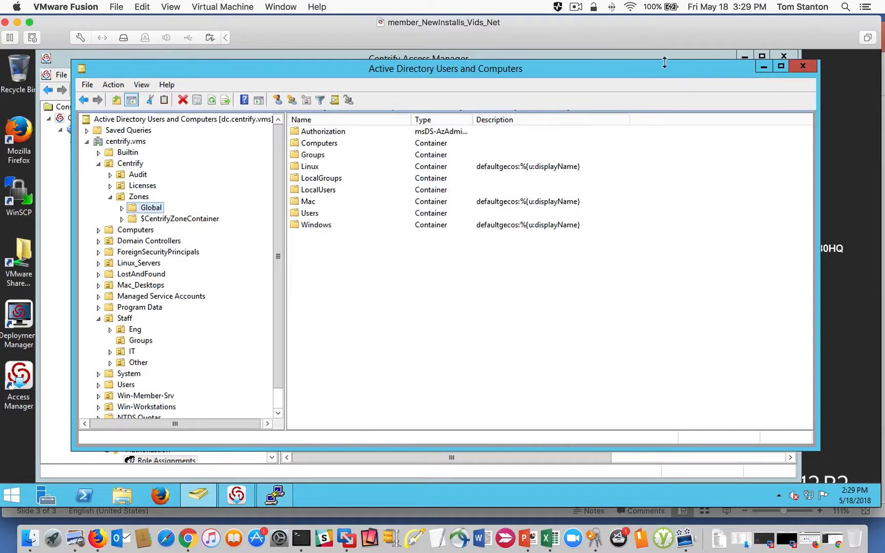
{"action": "left_click", "coordinate": [764, 67]}
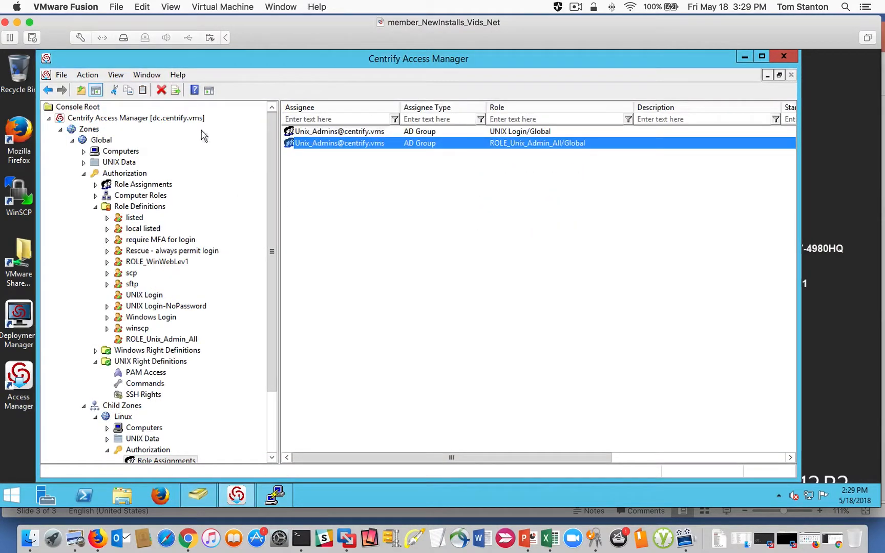
- Compare the domain controller Access Manager is connected to with the Current DC in the PuTTY session's adinfo output
{"action": "left_click", "coordinate": [160, 118]}
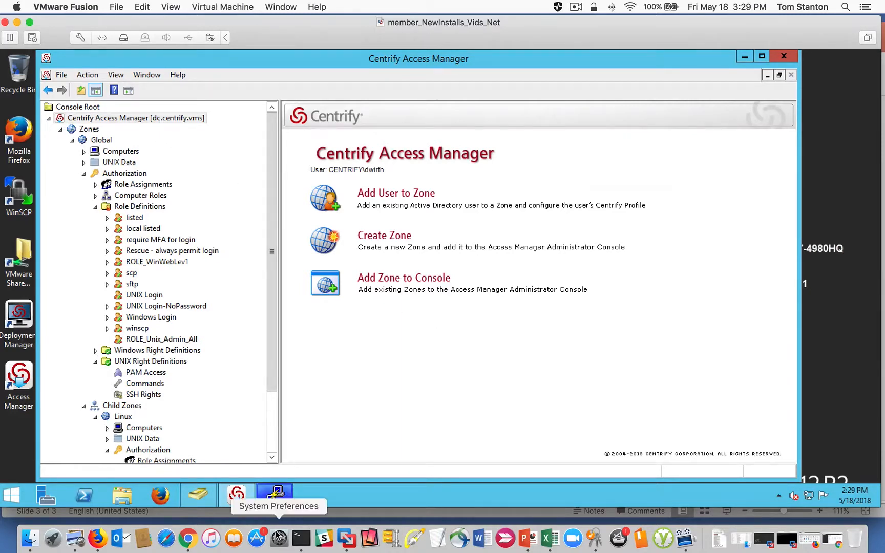
{"action": "left_click", "coordinate": [274, 495]}
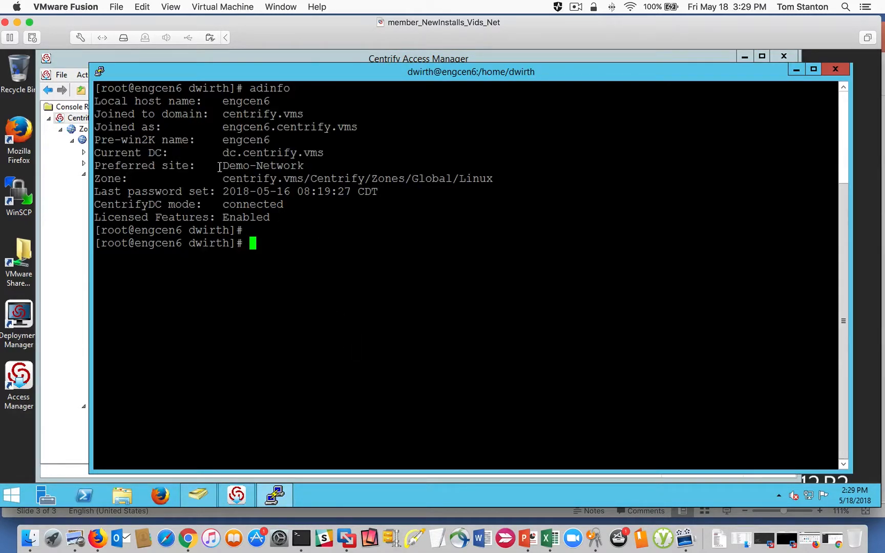
{"action": "left_click_drag", "start_coordinate": [223, 152], "coordinate": [336, 148]}
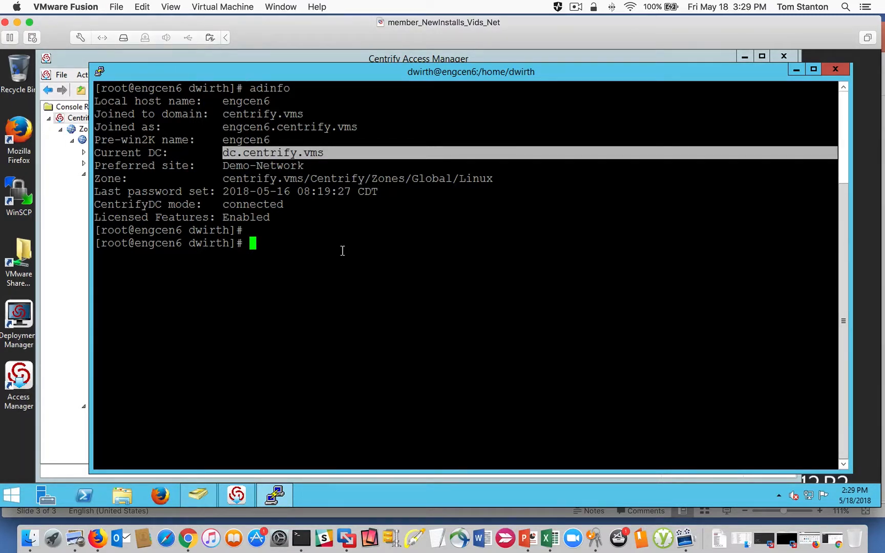
{"action": "left_click", "coordinate": [328, 256]}
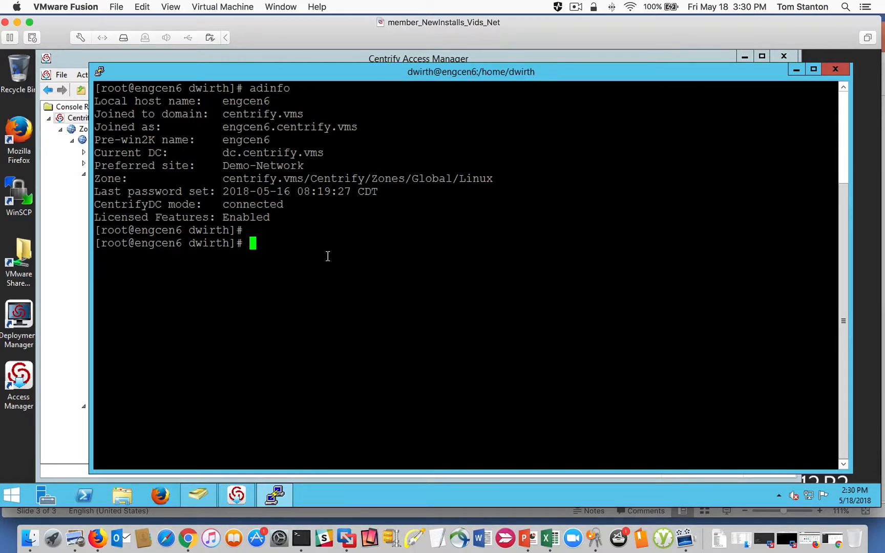
- Flush the Centrify caches on engcen6 with adflush -f and list the zone's UNIX users with adquery user
{"action": "type", "text": "adflush -f"}
{"action": "key", "text": "Return"}
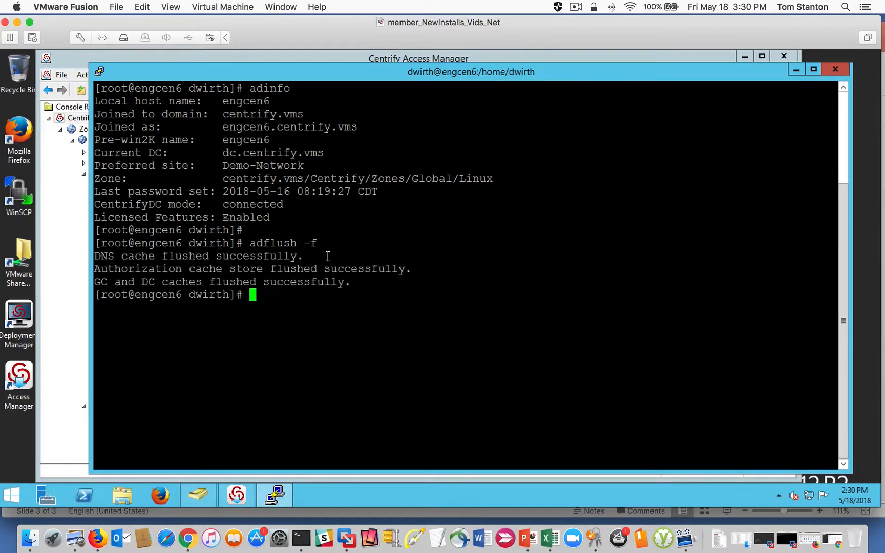
{"action": "type", "text": "adquery user"}
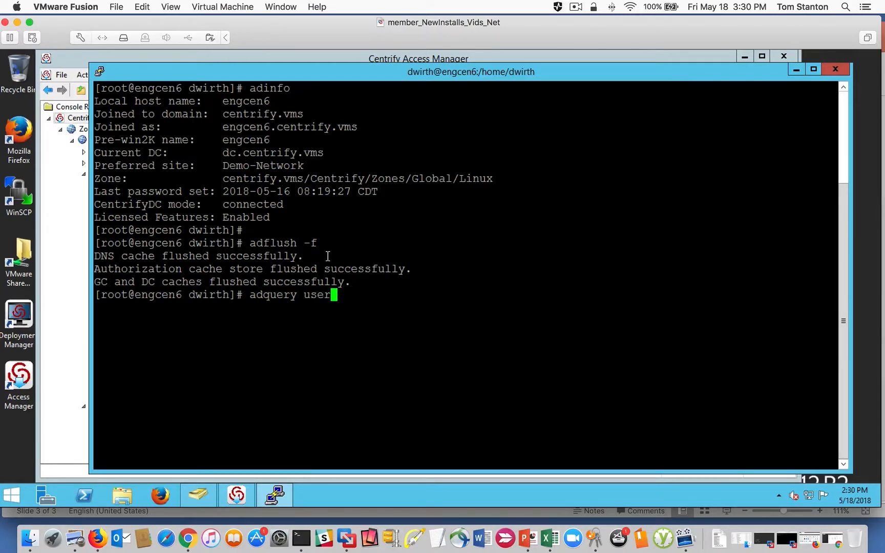
{"action": "key", "text": "Return"}
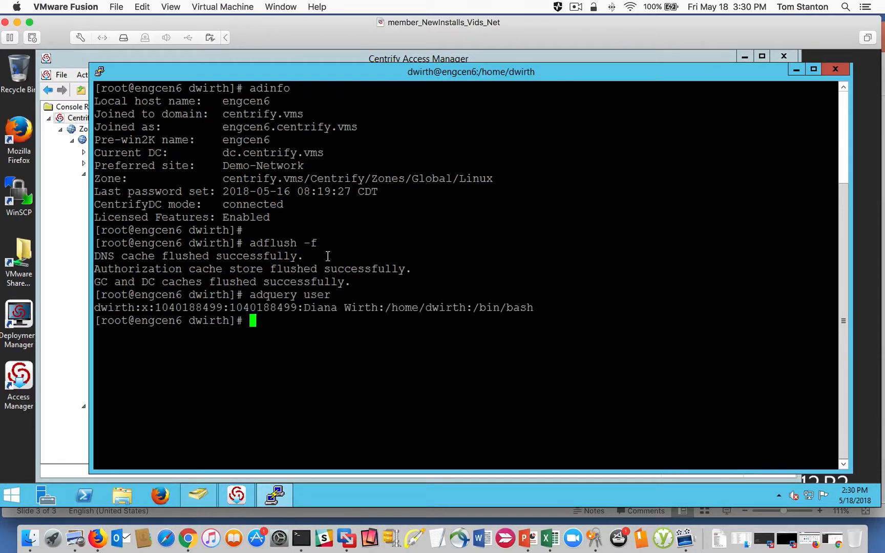
- Run dzinfo for the listed user's login name to check the effective login rights, PAM applications and privileged commands
{"action": "type", "text": "dzinfo"}
{"action": "left_click_drag", "start_coordinate": [246, 320], "coordinate": [239, 321]}
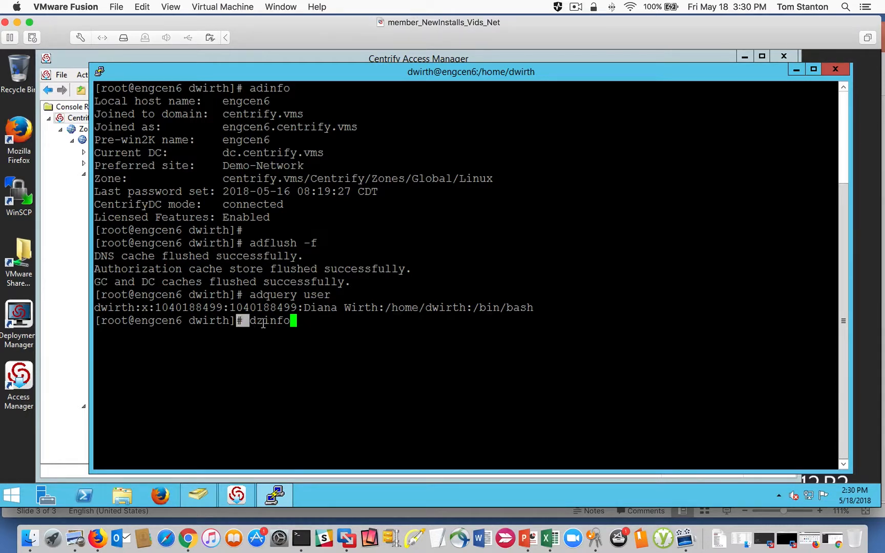
{"action": "left_click", "coordinate": [341, 322]}
{"action": "type", "text": "dwirth"}
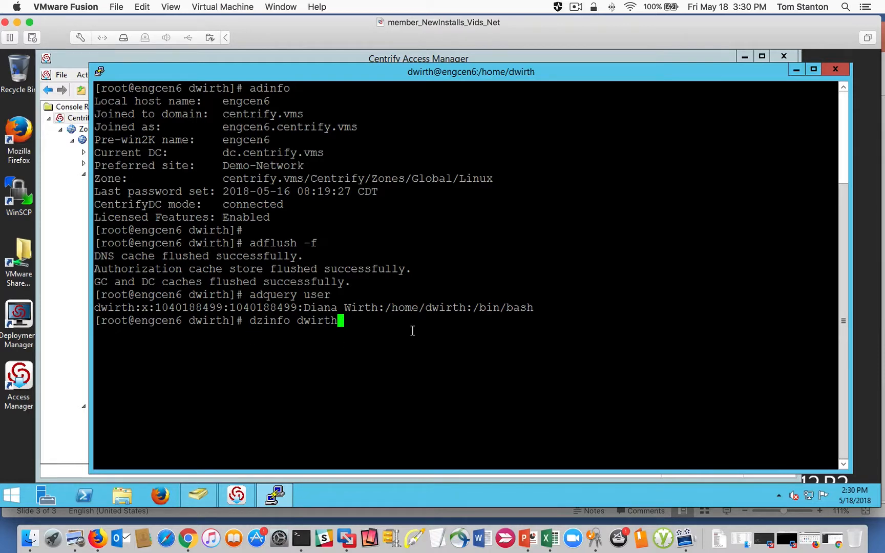
{"action": "key", "text": "Return"}
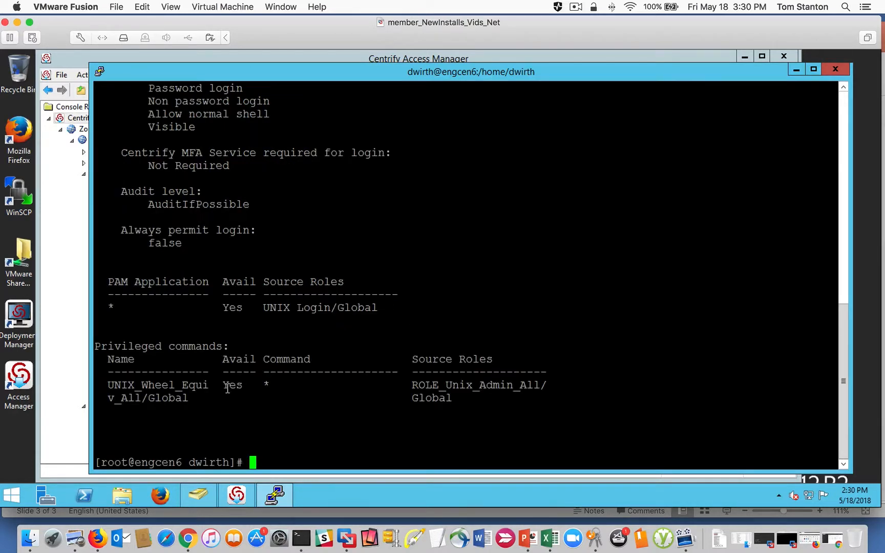
- Leave the root shell on engcen6 and run dzinfo as the regular user to check the privileged command rights
{"action": "left_click_drag", "start_coordinate": [215, 399], "coordinate": [107, 385]}
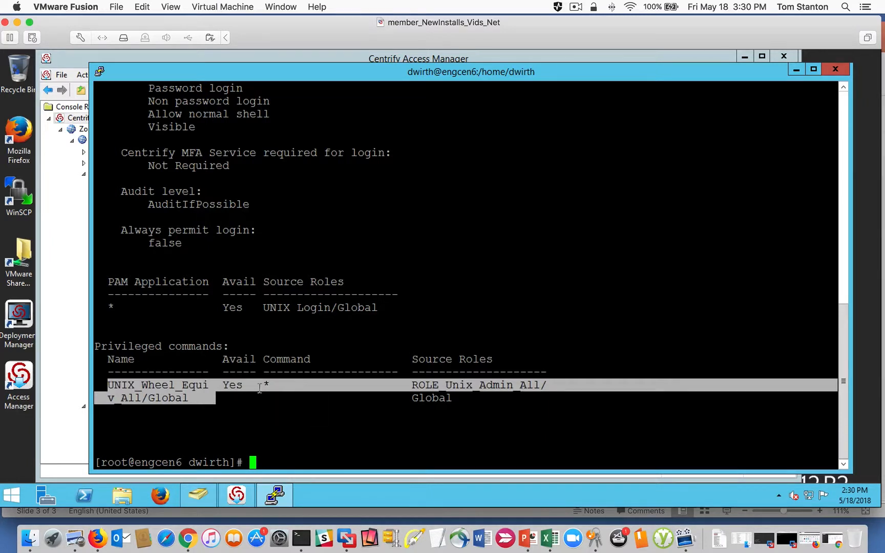
{"action": "left_click", "coordinate": [275, 389]}
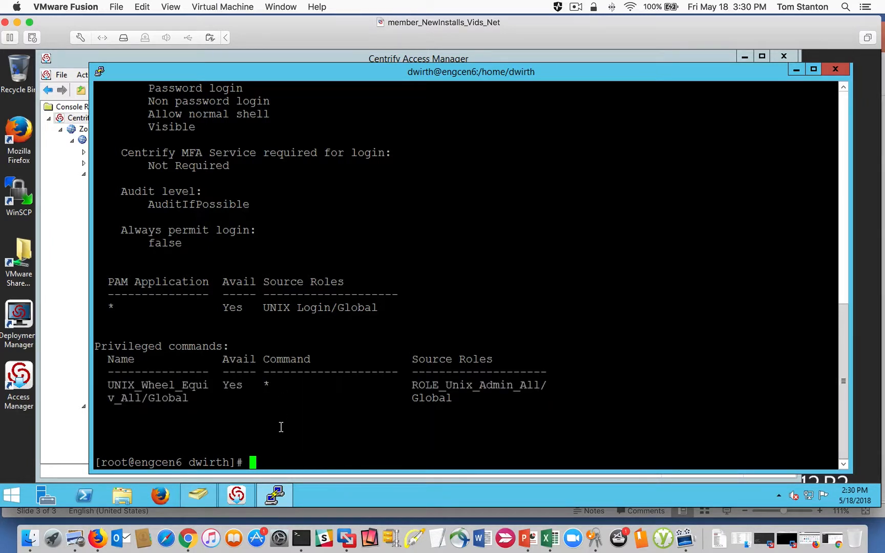
{"action": "type", "text": "exit"}
{"action": "key", "text": "Return"}
{"action": "key", "text": "Return"}
{"action": "key", "text": "Return"}
{"action": "key", "text": "Return"}
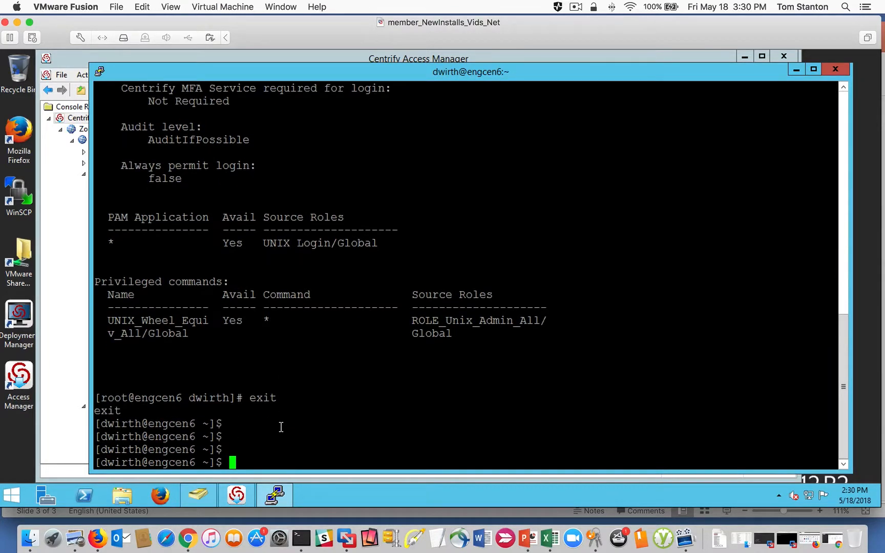
{"action": "type", "text": "dzinfo"}
- Try to display /etc/shadow with cat as the regular user, without privilege elevation
{"action": "key", "text": "Return"}
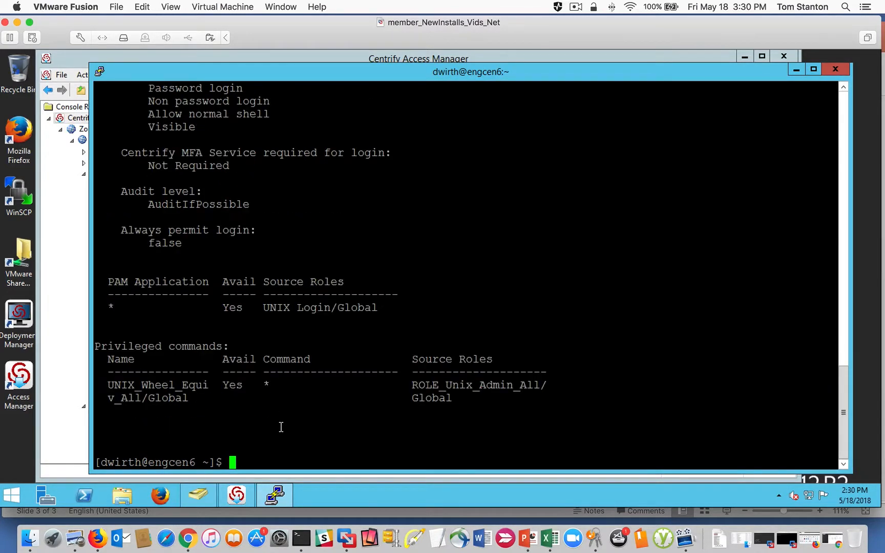
{"action": "left_click_drag", "start_coordinate": [218, 409], "coordinate": [123, 385]}
{"action": "left_click", "coordinate": [293, 397]}
{"action": "type", "text": "cat /etc/shadow"}
{"action": "key", "text": "Return"}
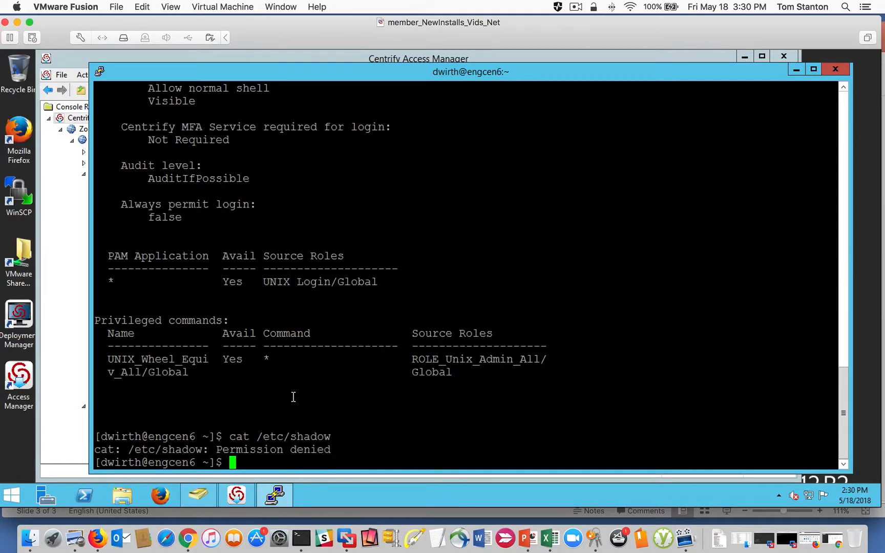
- Run dzdo cat /etc/shadow, authenticating with the user's account password
{"action": "key", "text": "Up"}
{"action": "key", "text": "Left"}
{"action": "key", "text": "Left"}
{"action": "key", "text": "Left"}
{"action": "key", "text": "Left"}
{"action": "key", "text": "Left"}
{"action": "key", "text": "Left"}
{"action": "key", "text": "Left"}
{"action": "key", "text": "Left"}
{"action": "key", "text": "Left"}
{"action": "key", "text": "Left"}
{"action": "key", "text": "Left"}
{"action": "key", "text": "Left"}
{"action": "key", "text": "Left"}
{"action": "key", "text": "Left"}
{"action": "key", "text": "Left"}
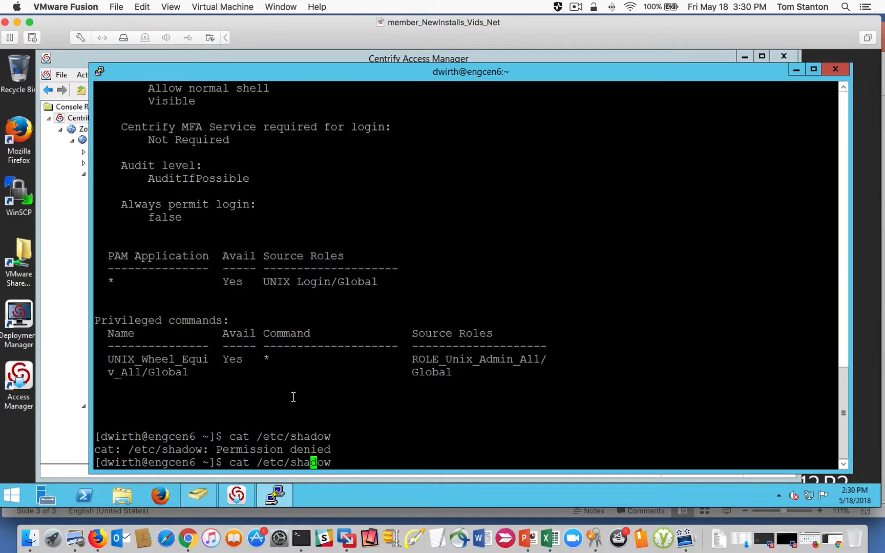
{"action": "type", "text": "dzdo"}
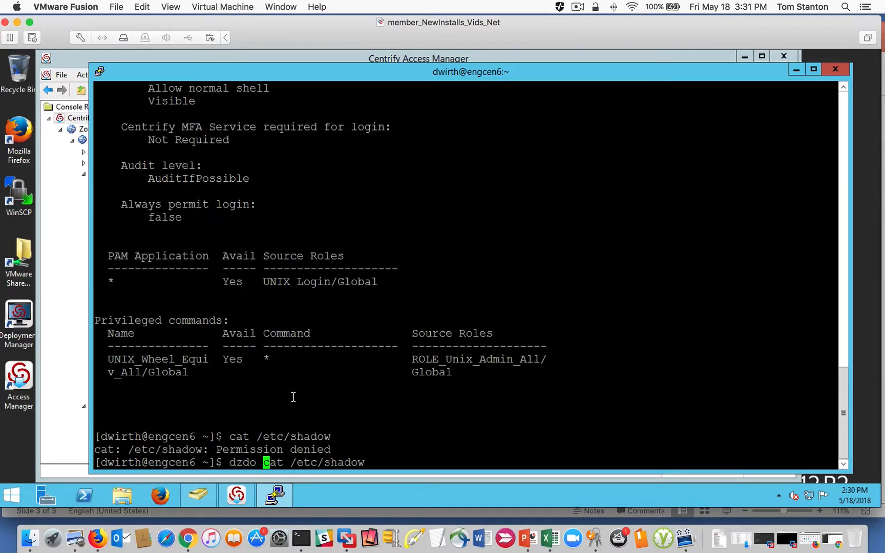
{"action": "key", "text": "Return"}
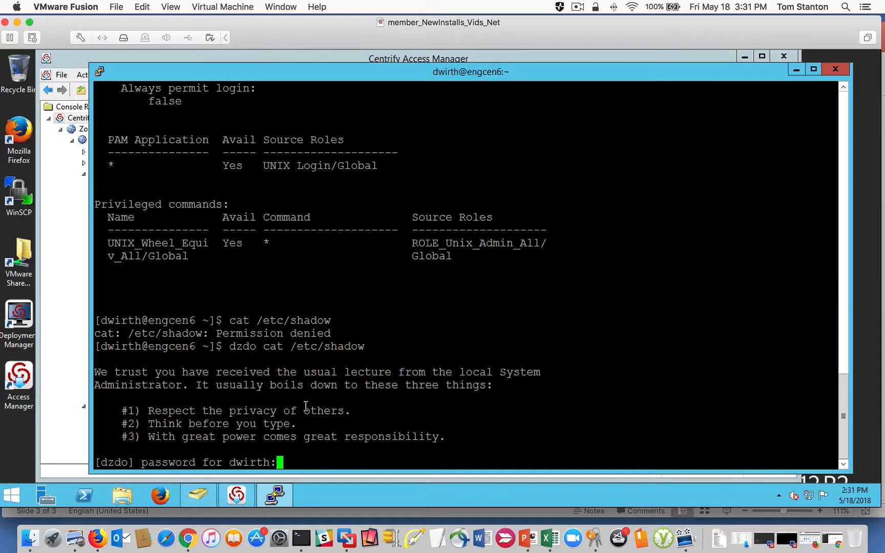
{"action": "key", "text": "Return"}
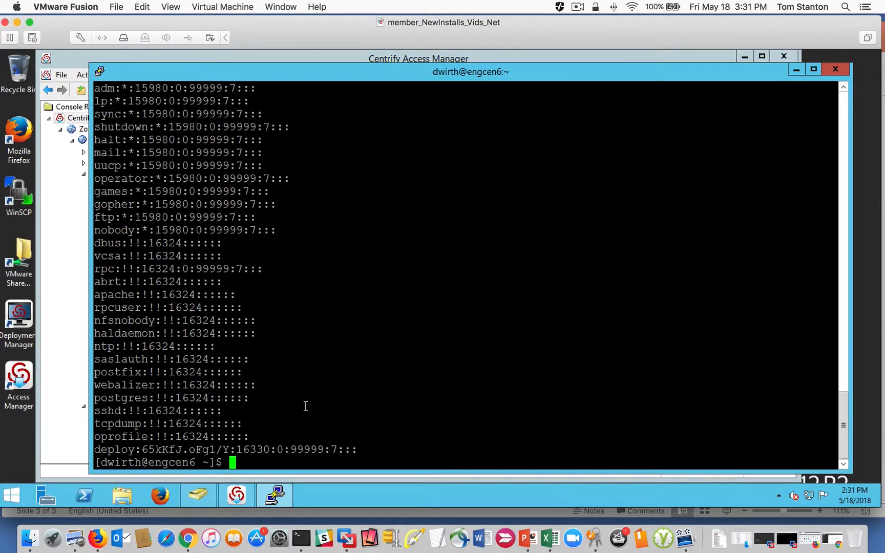
- Run dzdo whoami to check which account the elevated commands run as
{"action": "key", "text": "Up"}
{"action": "key", "text": "Down"}
{"action": "key", "text": "Up"}
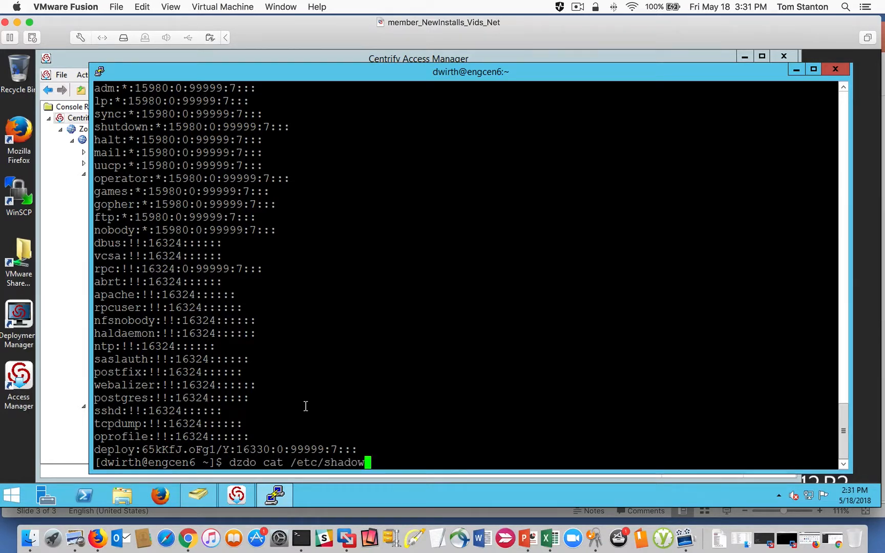
{"action": "key", "text": "Left"}
{"action": "key", "text": "Left"}
{"action": "key", "text": "Left"}
{"action": "key", "text": "Left"}
{"action": "key", "text": "Left"}
{"action": "key", "text": "Left"}
{"action": "key", "text": "Left"}
{"action": "key", "text": "Left"}
{"action": "key", "text": "Left"}
{"action": "key", "text": "Left"}
{"action": "key", "text": "Left"}
{"action": "key", "text": "Left"}
{"action": "key", "text": "Left"}
{"action": "key", "text": "Left"}
{"action": "key", "text": "Right"}
{"action": "key", "text": "Right"}
{"action": "key", "text": "Right"}
{"action": "key", "text": "Right"}
{"action": "key", "text": "Right"}
{"action": "key", "text": "Right"}
{"action": "key", "text": "Right"}
{"action": "key", "text": "Right"}
{"action": "key", "text": "Right"}
{"action": "key", "text": "Right"}
{"action": "key", "text": "Right"}
{"action": "key", "text": "Right"}
{"action": "key", "text": "Right"}
{"action": "key", "text": "Delete"}
{"action": "key", "text": "BackSpace"}
{"action": "key", "text": "BackSpace"}
{"action": "key", "text": "BackSpace"}
{"action": "key", "text": "BackSpace"}
{"action": "key", "text": "BackSpace"}
{"action": "key", "text": "BackSpace"}
{"action": "key", "text": "BackSpace"}
{"action": "key", "text": "BackSpace"}
{"action": "key", "text": "BackSpace"}
{"action": "key", "text": "BackSpace"}
{"action": "key", "text": "BackSpace"}
{"action": "key", "text": "BackSpace"}
{"action": "key", "text": "BackSpace"}
{"action": "key", "text": "BackSpace"}
{"action": "type", "text": "whoami"}
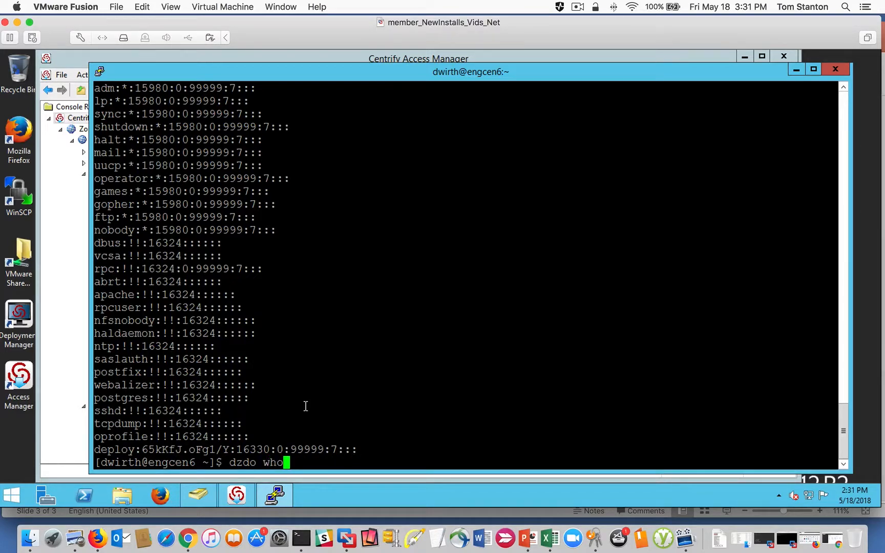
{"action": "key", "text": "Return"}
- Check the web server service's state with dzdo service httpd status
{"action": "type", "text": "dzdo "}
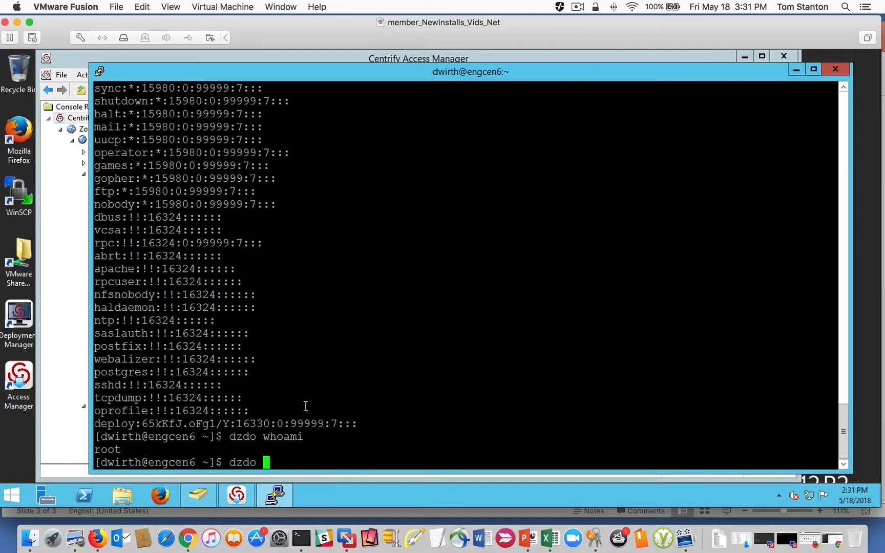
{"action": "type", "text": "service ht"}
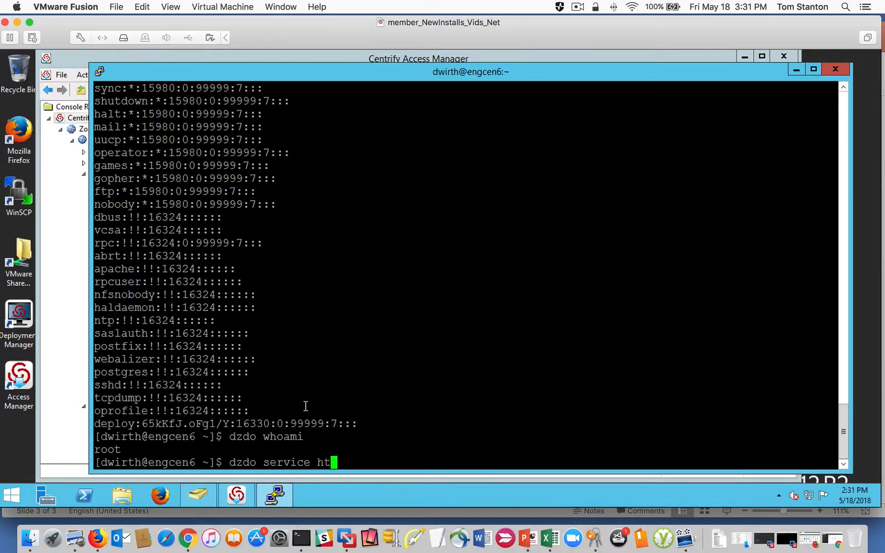
{"action": "type", "text": "tpd status"}
{"action": "key", "text": "Return"}
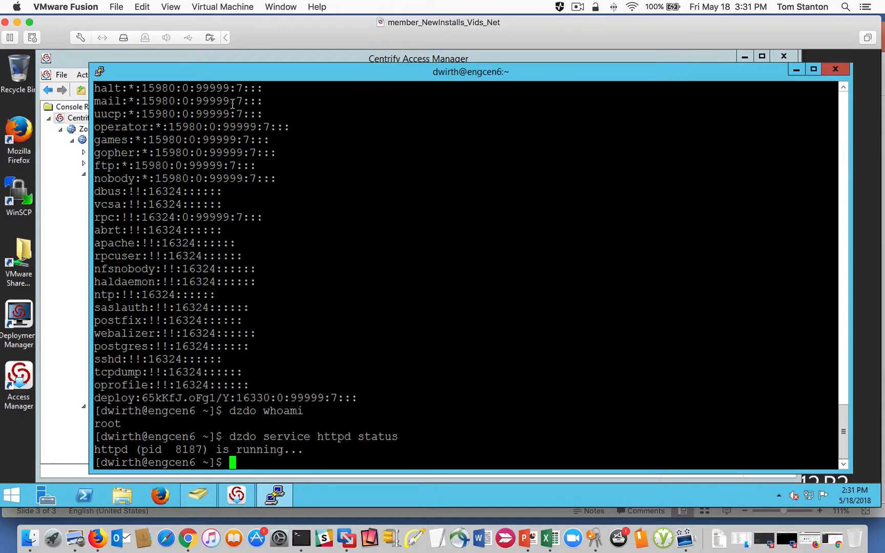
- Switch to Access Manager and examine the UNIX profile of the user listed in the Global zone's UNIX Data, leaving it unmodified
{"action": "left_click", "coordinate": [217, 60]}
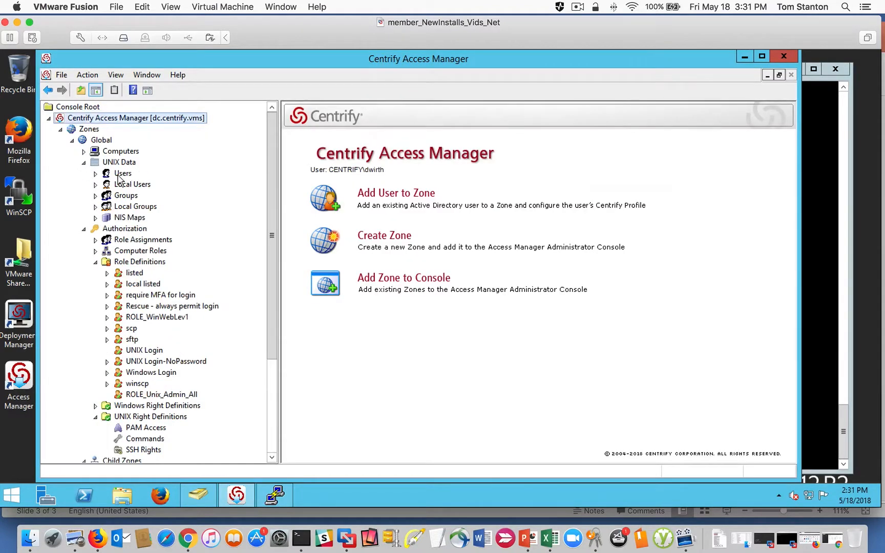
{"action": "left_click", "coordinate": [119, 176]}
{"action": "left_click", "coordinate": [310, 132]}
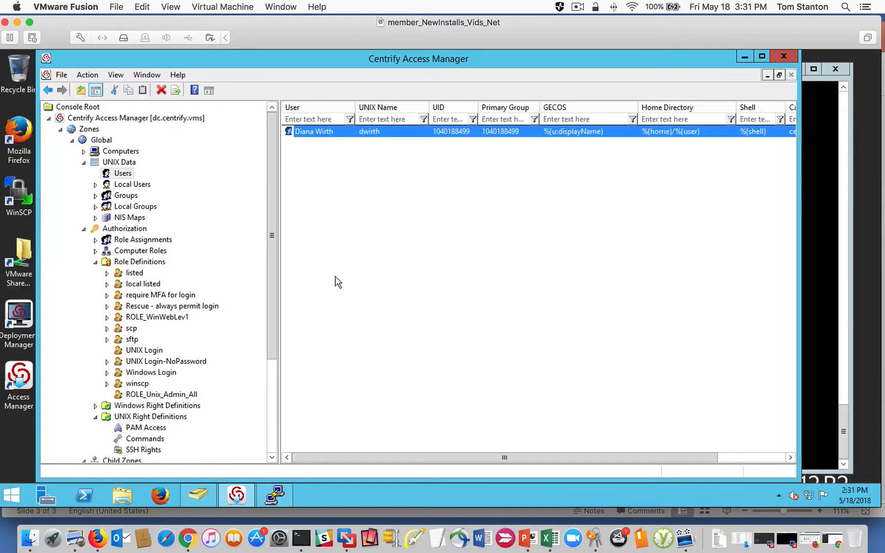
{"action": "right_click", "coordinate": [118, 161]}
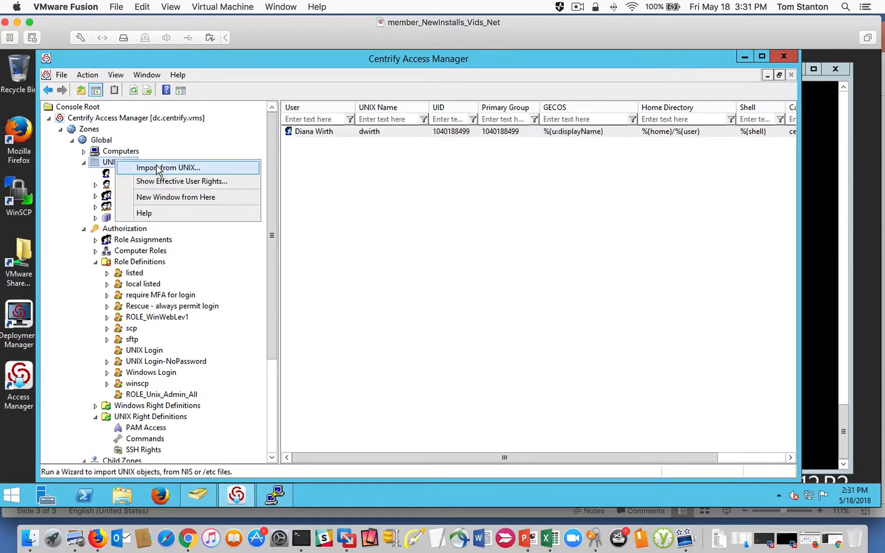
{"action": "left_click", "coordinate": [157, 168]}
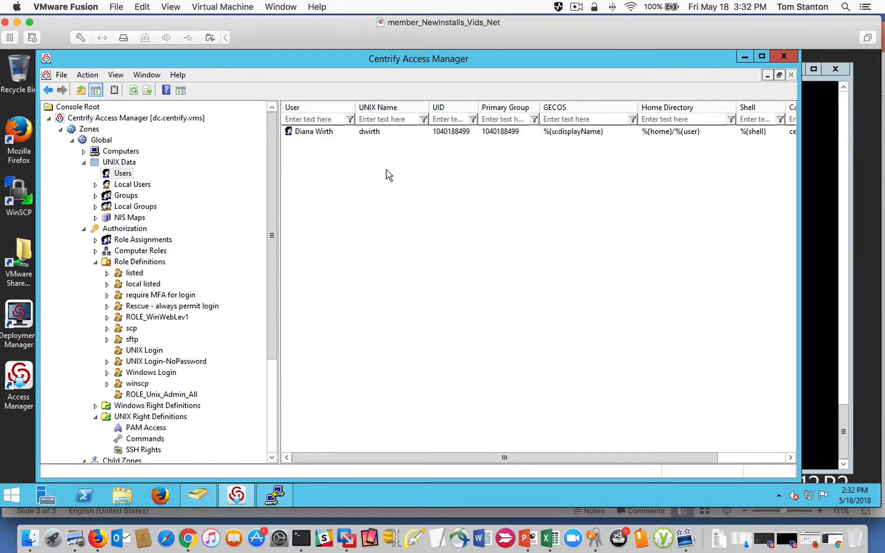
{"action": "double_click", "coordinate": [419, 133]}
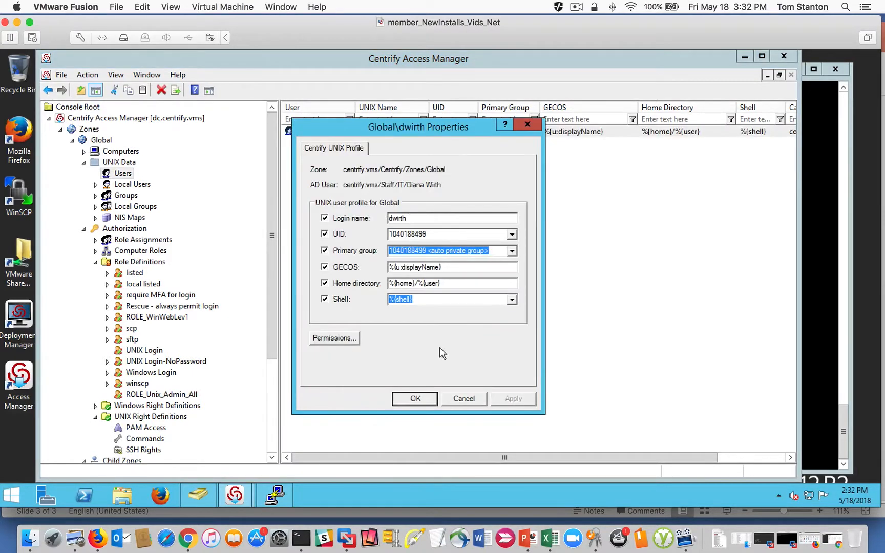
{"action": "left_click", "coordinate": [463, 399]}
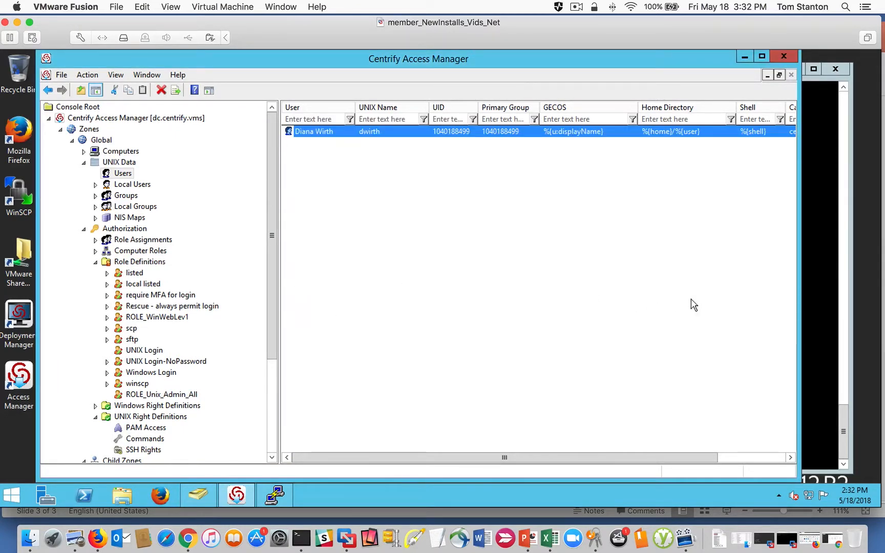
- Review the Linux zone's role assignments, and check the Unix_Admins group's members in Active Directory Users and Computers
{"action": "left_click_drag", "start_coordinate": [269, 318], "coordinate": [274, 385]}
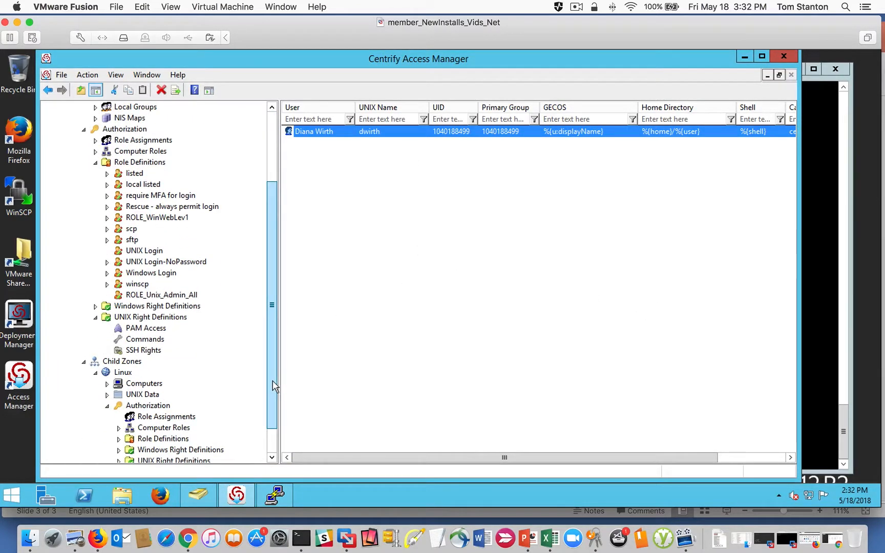
{"action": "left_click", "coordinate": [165, 417]}
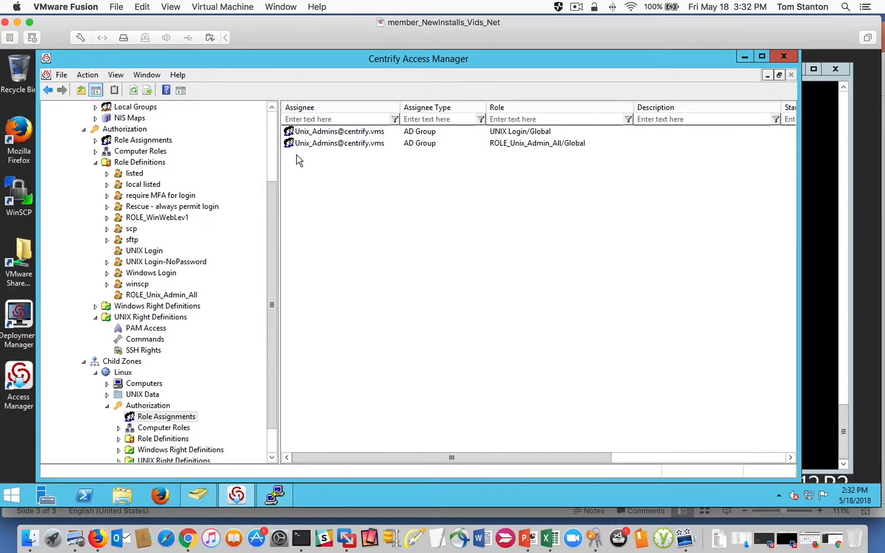
{"action": "left_click", "coordinate": [195, 495]}
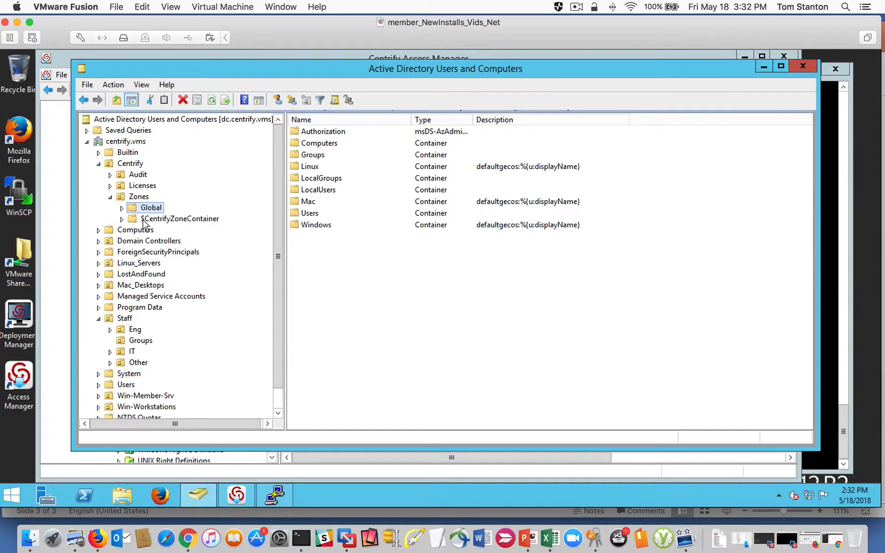
{"action": "left_click", "coordinate": [135, 340]}
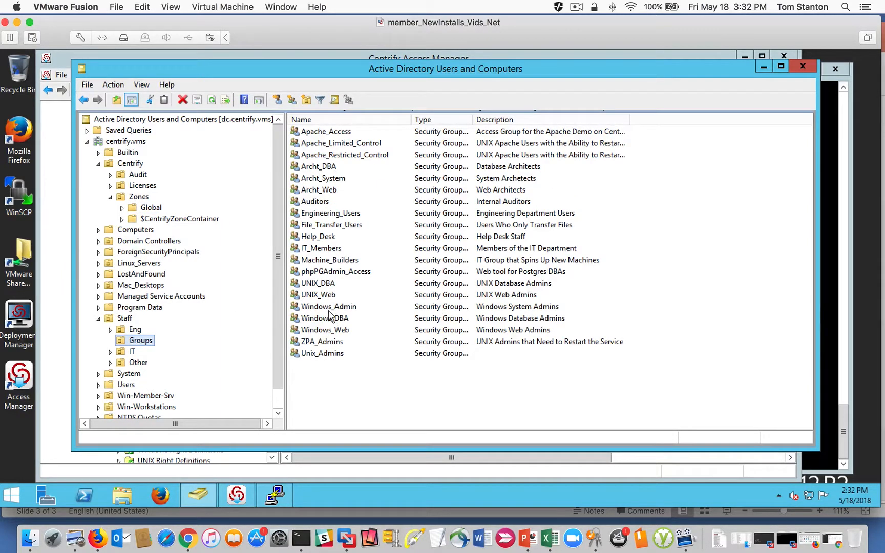
{"action": "double_click", "coordinate": [323, 354]}
{"action": "left_click", "coordinate": [408, 148]}
{"action": "left_click", "coordinate": [370, 191]}
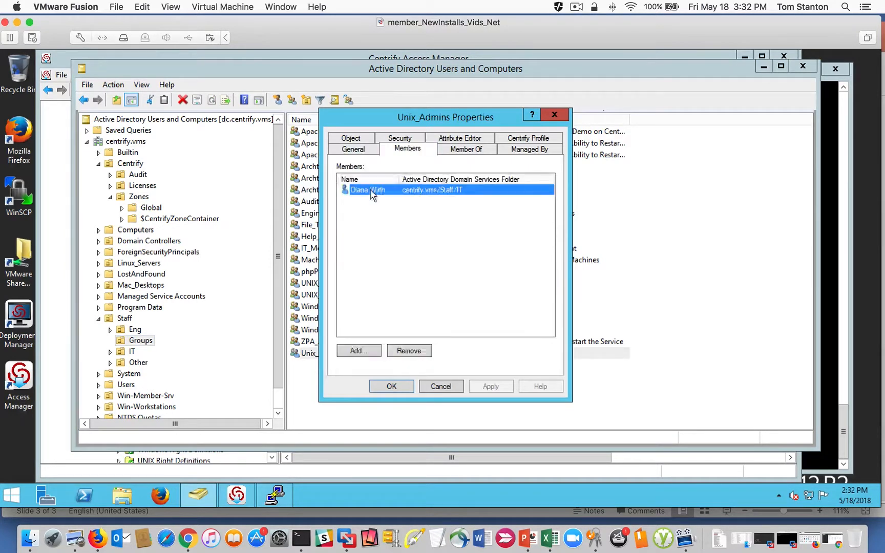
{"action": "left_click", "coordinate": [439, 386]}
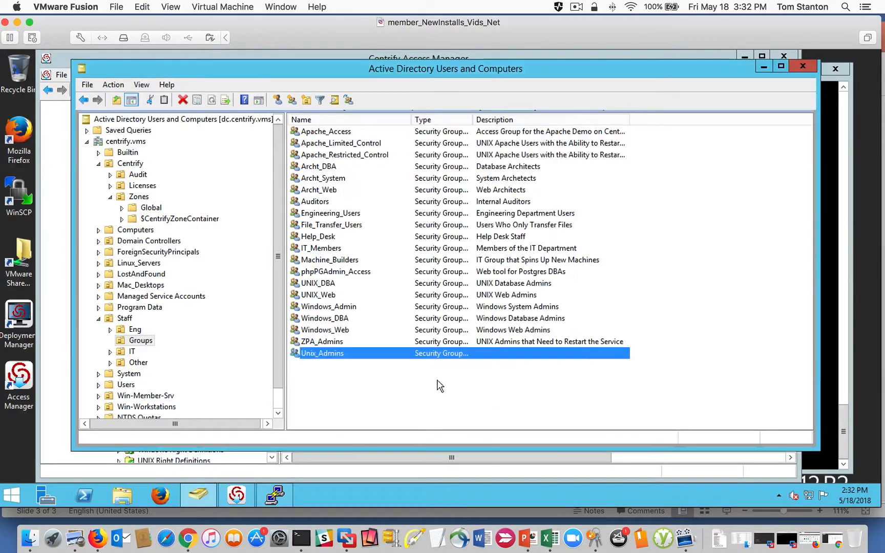
- Return to Access Manager and review the UNIX Login and ROLE_Unix_Admin_All assignments for Unix_Admins in the Linux zone
{"action": "left_click", "coordinate": [236, 495]}
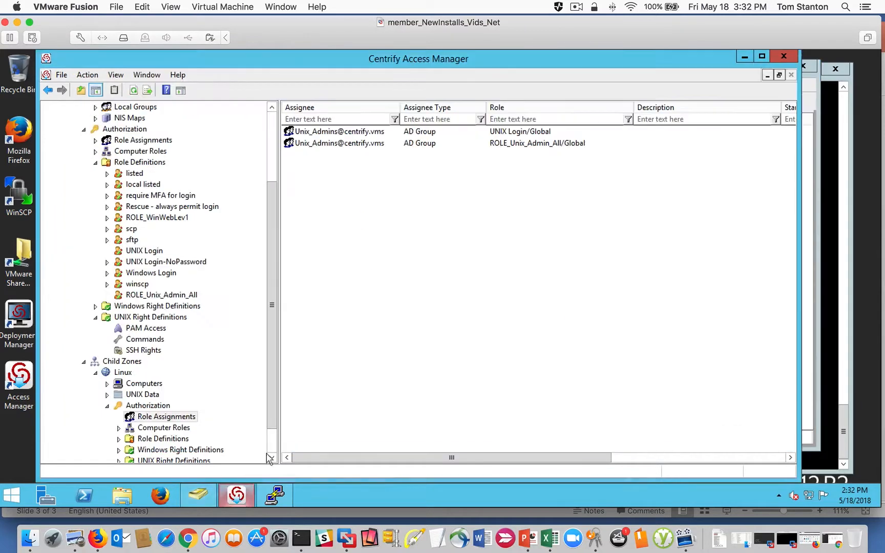
{"action": "left_click", "coordinate": [392, 132]}
{"action": "left_click", "coordinate": [356, 143]}
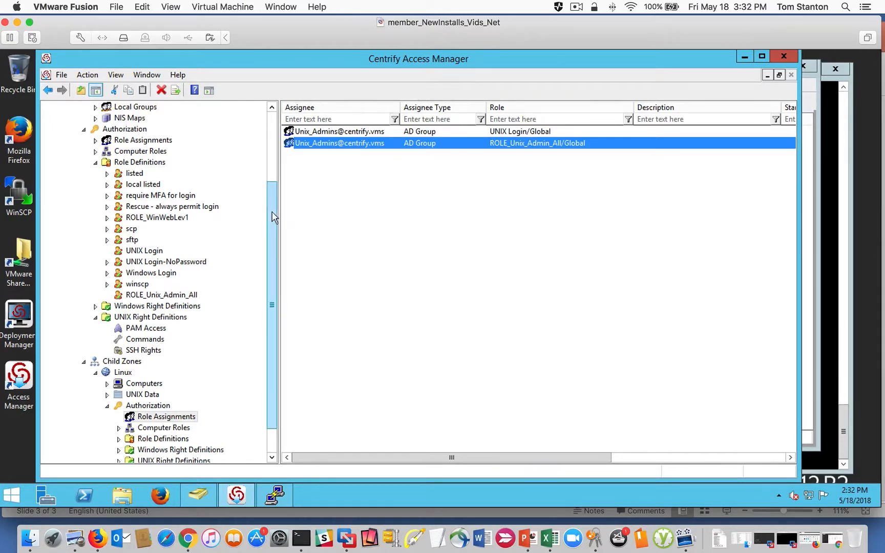
- Collapse the Global zone's Authorization node and compare the Linux zone's computers engcen6 and newcentos with the zone-level role assignments
{"action": "scroll", "coordinate": [271, 220], "scroll_direction": "up", "scroll_amount": 3}
{"action": "left_click", "coordinate": [84, 218]}
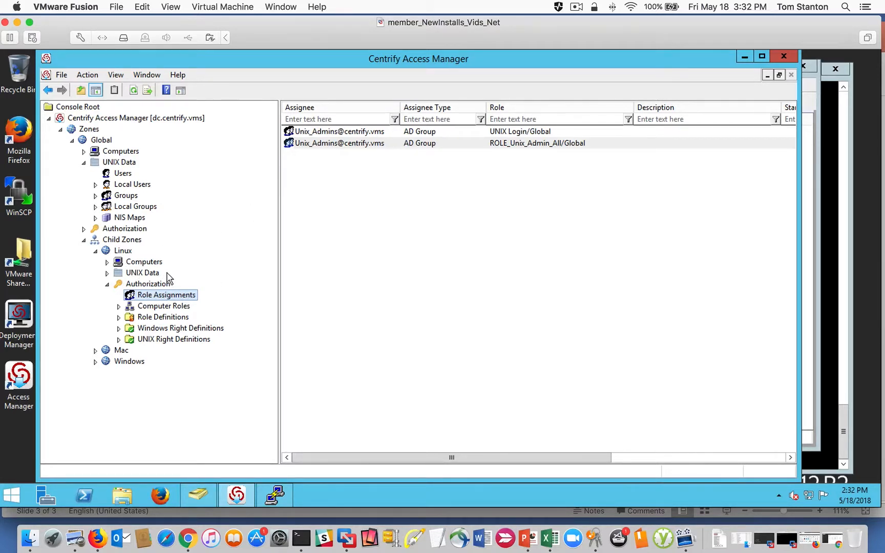
{"action": "left_click", "coordinate": [107, 262]}
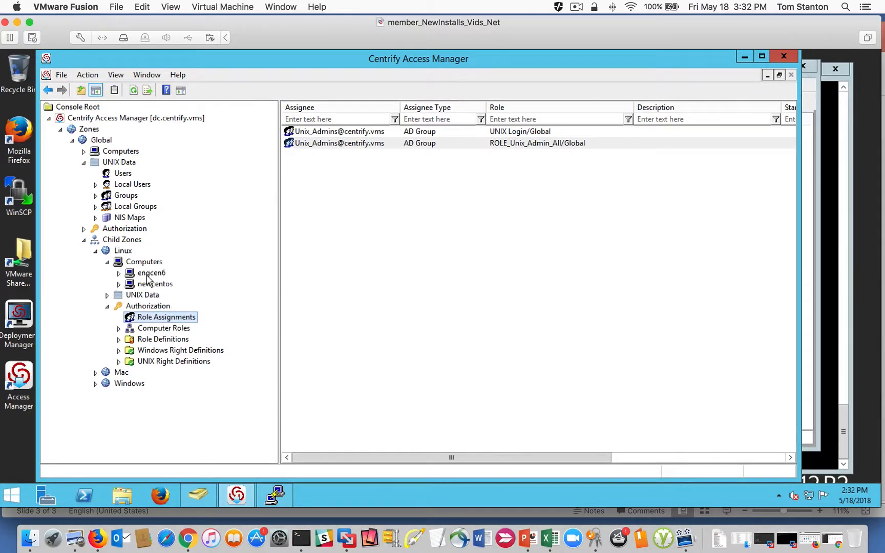
{"action": "left_click", "coordinate": [148, 277]}
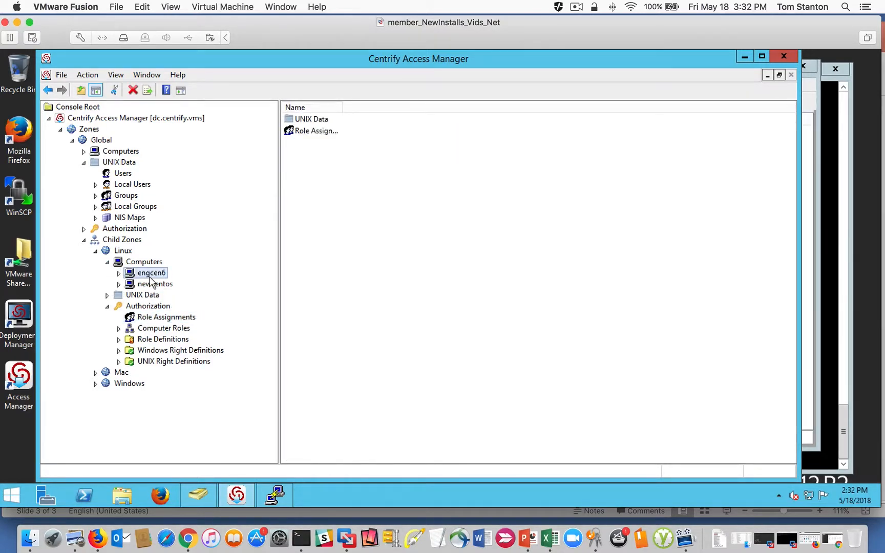
{"action": "left_click", "coordinate": [151, 285]}
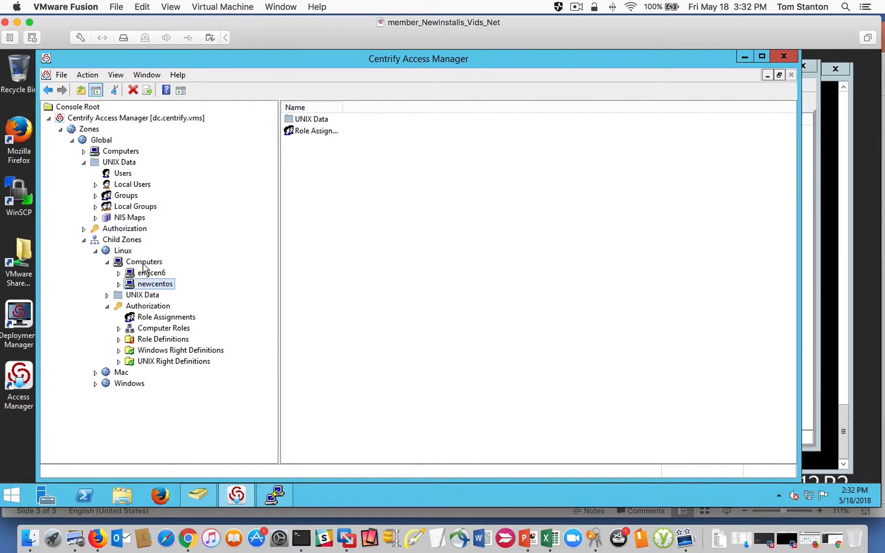
{"action": "left_click", "coordinate": [156, 318]}
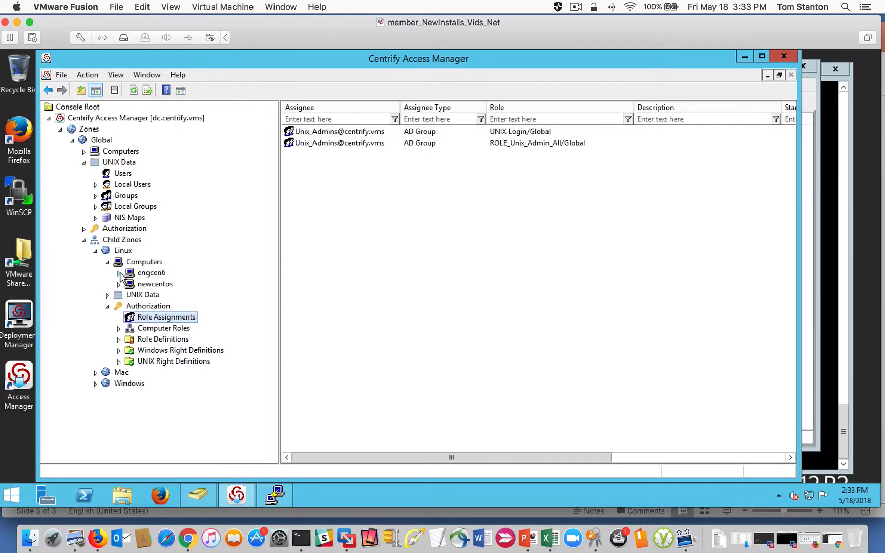
- Examine the computer-level role assignments of engcen6 in the Linux zone and collapse the computer's node
{"action": "left_click", "coordinate": [151, 273]}
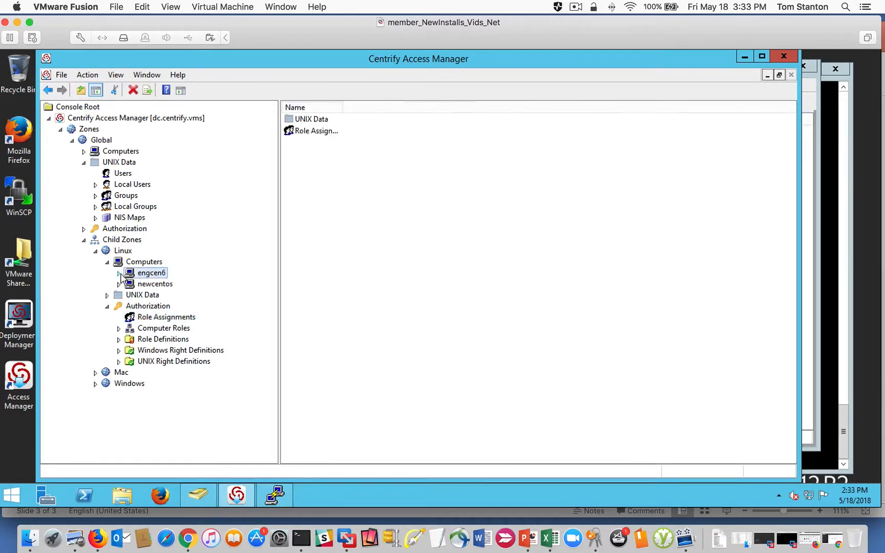
{"action": "left_click", "coordinate": [119, 274]}
{"action": "left_click", "coordinate": [147, 296]}
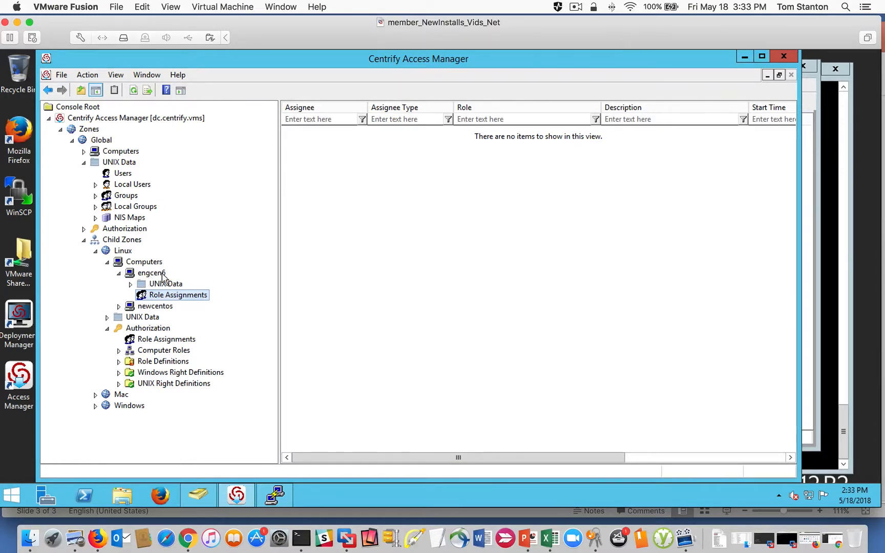
{"action": "left_click", "coordinate": [118, 274]}
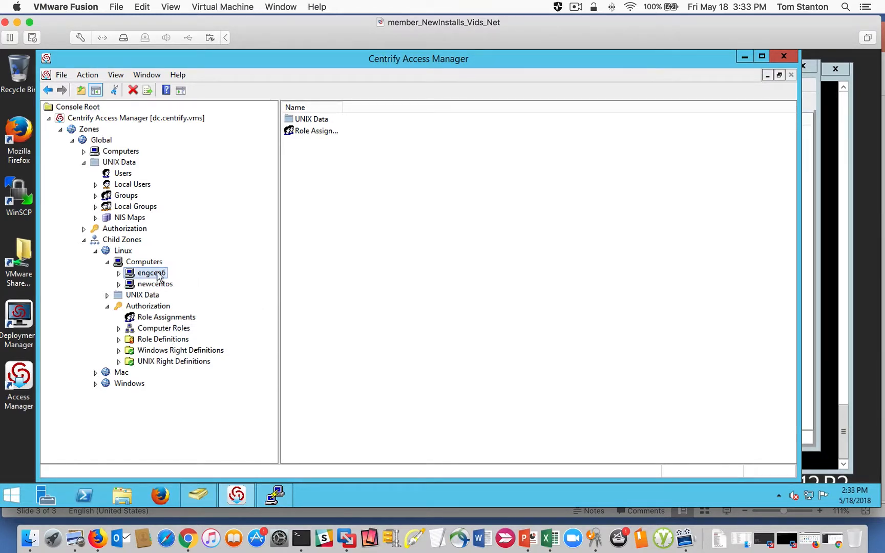
- Collapse the child zones and open the command rights under the Global zone's UNIX Right Definitions
{"action": "left_click", "coordinate": [156, 330]}
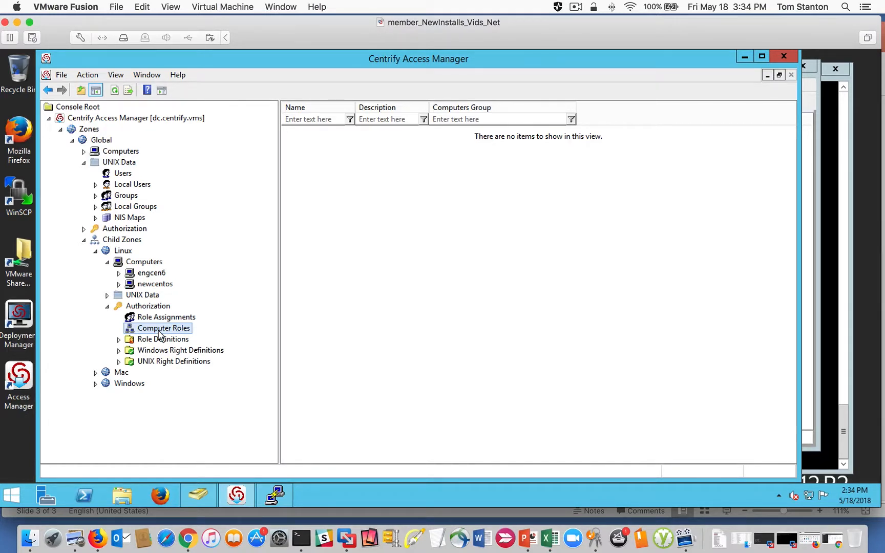
{"action": "left_click", "coordinate": [84, 240]}
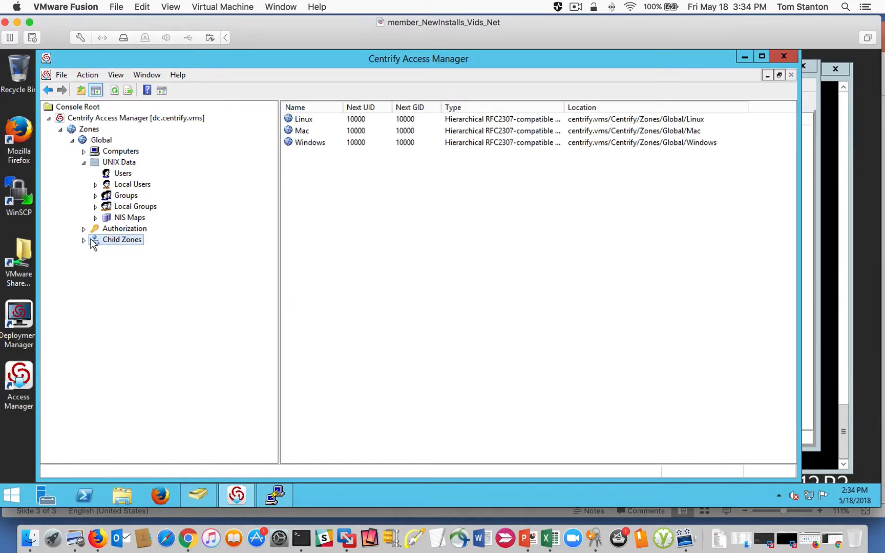
{"action": "left_click", "coordinate": [84, 229]}
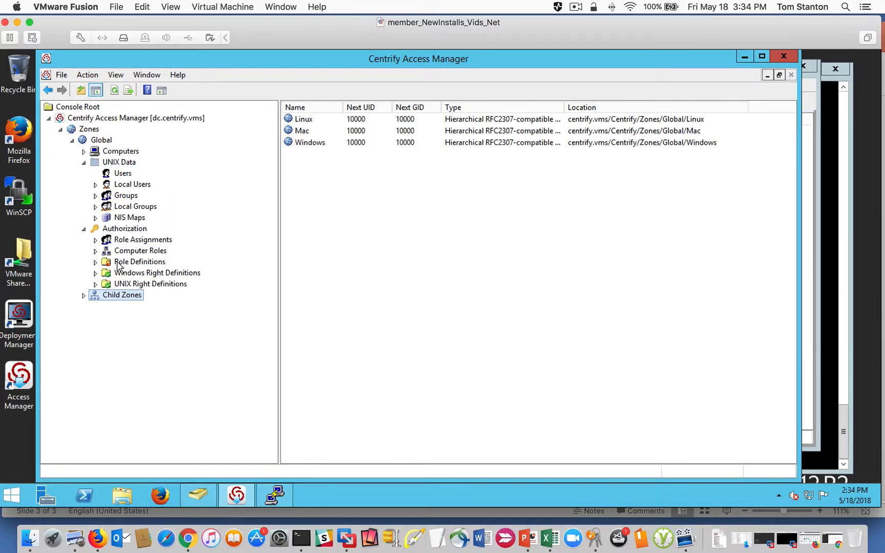
{"action": "left_click", "coordinate": [96, 284]}
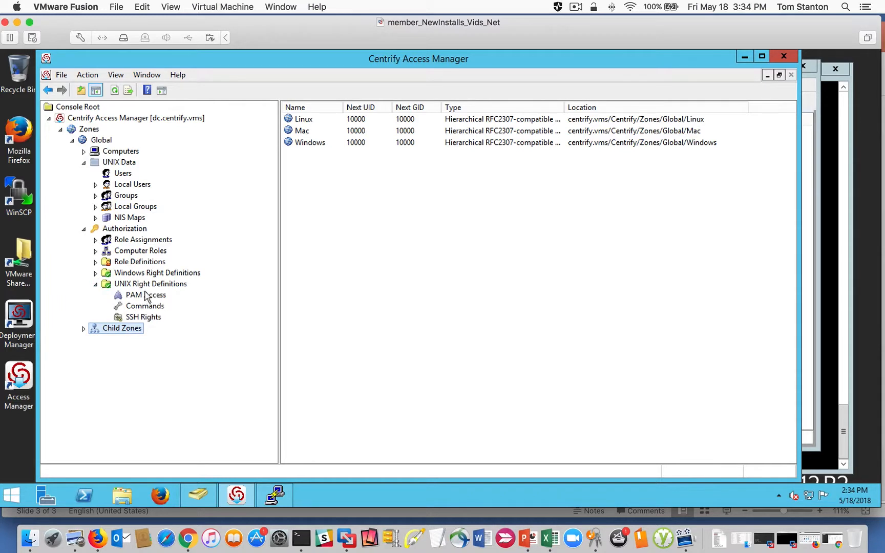
{"action": "left_click", "coordinate": [145, 308]}
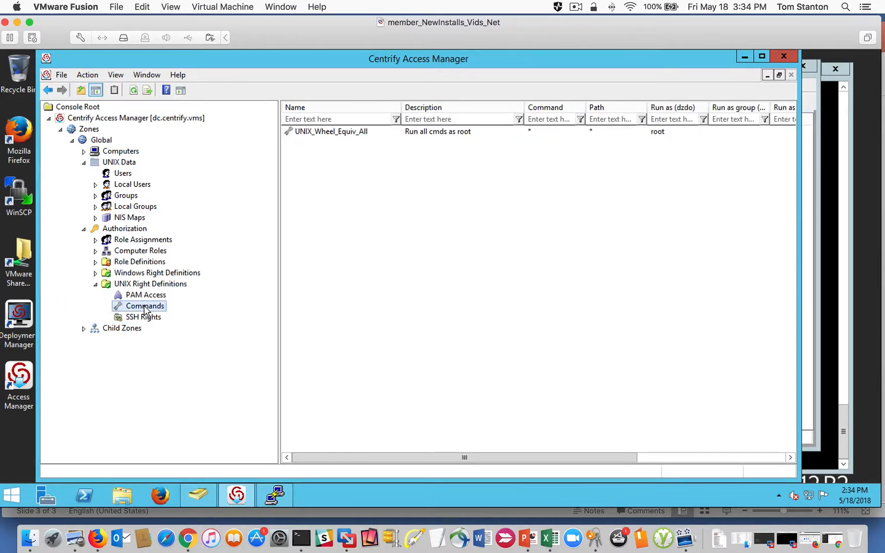
- Start a new privileged command named UNIX_CMD_Apache_service_httpd with the description "apache admins service httpd"
{"action": "right_click", "coordinate": [341, 263]}
{"action": "left_click", "coordinate": [377, 277]}
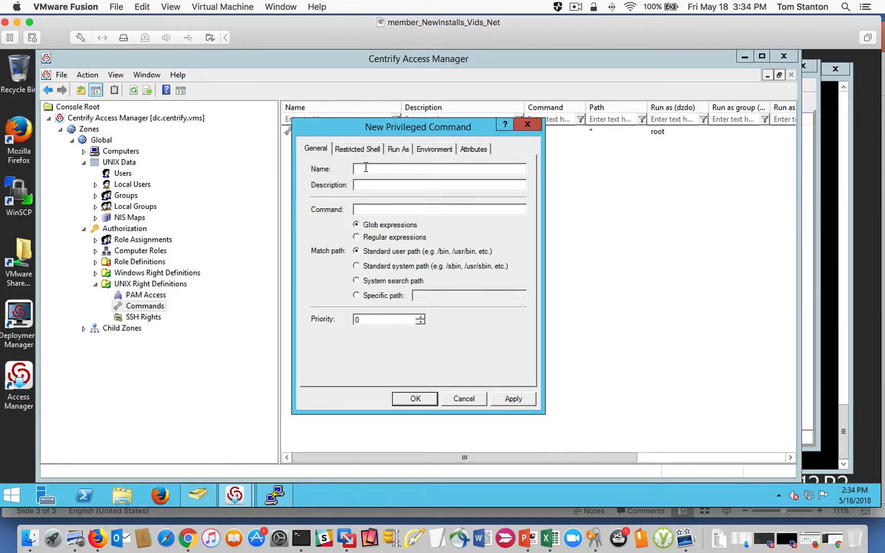
{"action": "type", "text": "UNIX_CMD_Apache_service"}
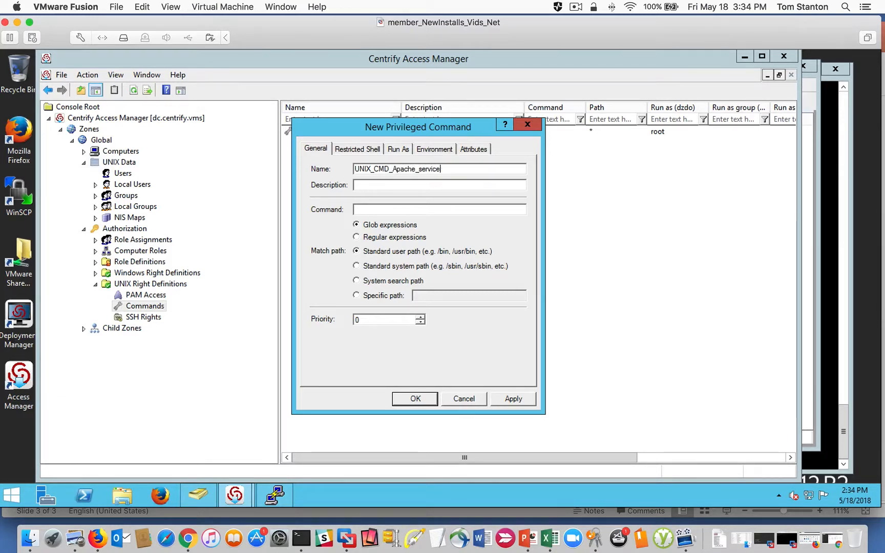
{"action": "type", "text": "-"}
{"action": "key", "text": "BackSpace"}
{"action": "double_click", "coordinate": [406, 185]}
{"action": "type", "text": "service httpd"}
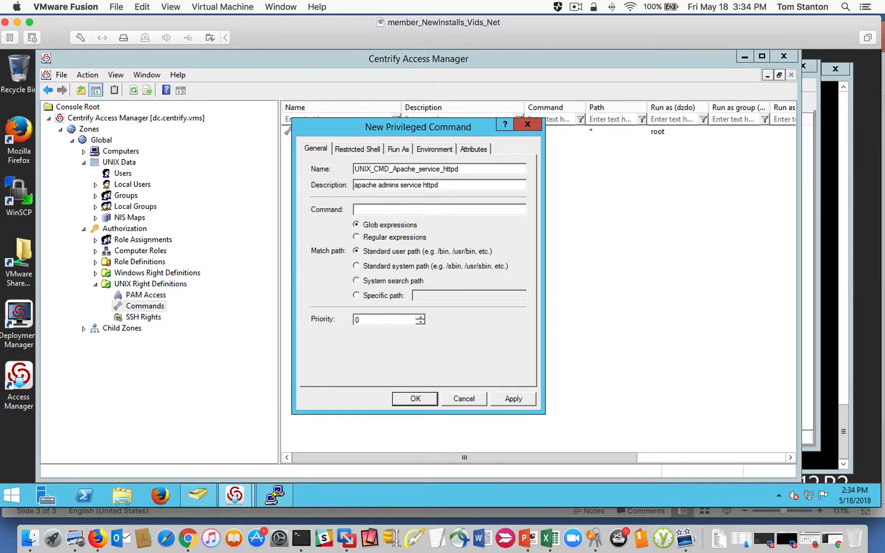
{"action": "left_click", "coordinate": [378, 210]}
{"action": "double_click", "coordinate": [431, 185]}
- Set the command to "service httpd*", match it on the standard system path, and set its priority to 1
{"action": "left_click", "coordinate": [372, 210]}
{"action": "type", "text": "service httpd*"}
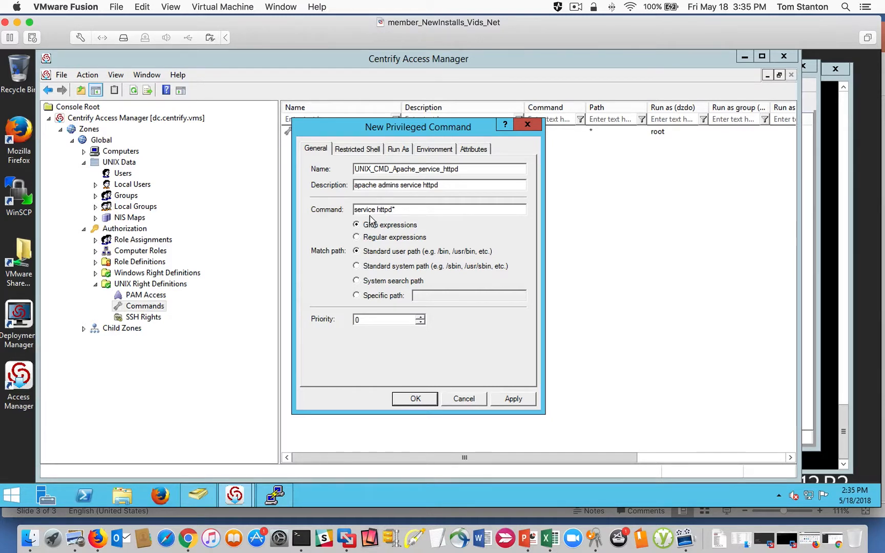
{"action": "left_click_drag", "start_coordinate": [408, 209], "coordinate": [329, 204]}
{"action": "left_click", "coordinate": [391, 214]}
{"action": "left_click", "coordinate": [420, 317]}
{"action": "mouse_move", "coordinate": [344, 131]}
{"action": "left_mouse_down"}
{"action": "mouse_move", "coordinate": [351, 159]}
{"action": "mouse_move", "coordinate": [360, 136]}
{"action": "left_mouse_up"}
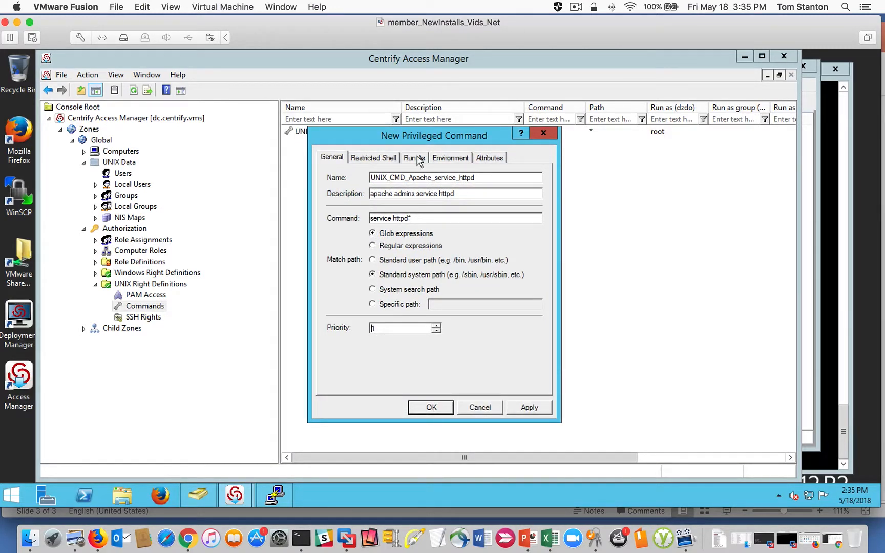
- Check the command's restricted shell, run-as, environment and attribute settings, save it with defaults, and widen the list's Name column
{"action": "left_click", "coordinate": [377, 159]}
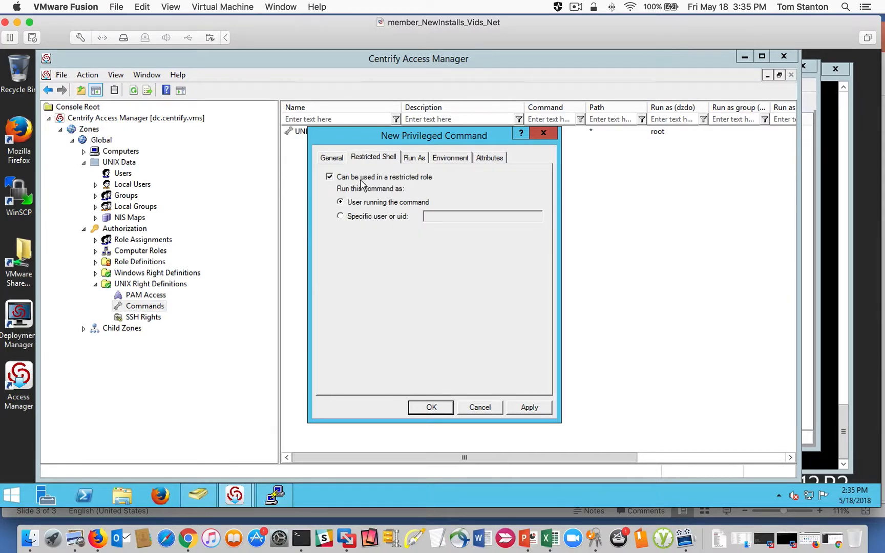
{"action": "left_click", "coordinate": [416, 158]}
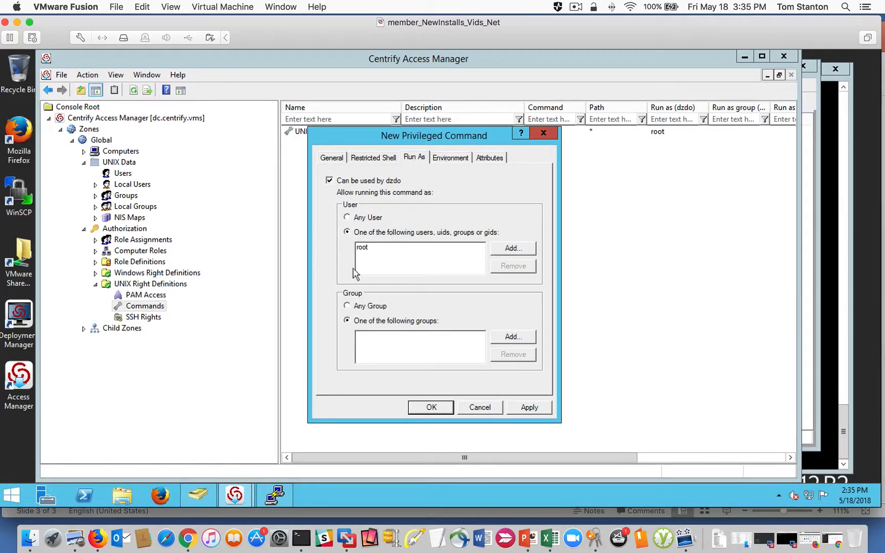
{"action": "left_click", "coordinate": [451, 159]}
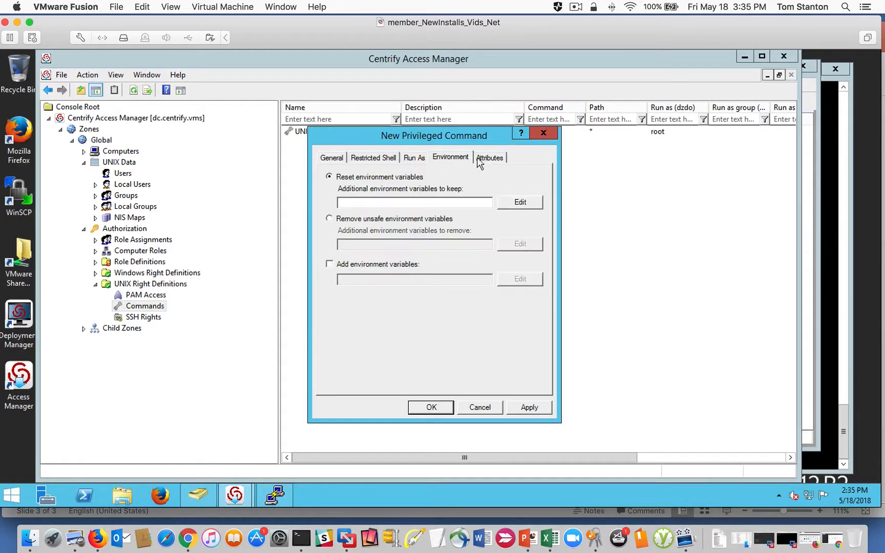
{"action": "left_click", "coordinate": [489, 159]}
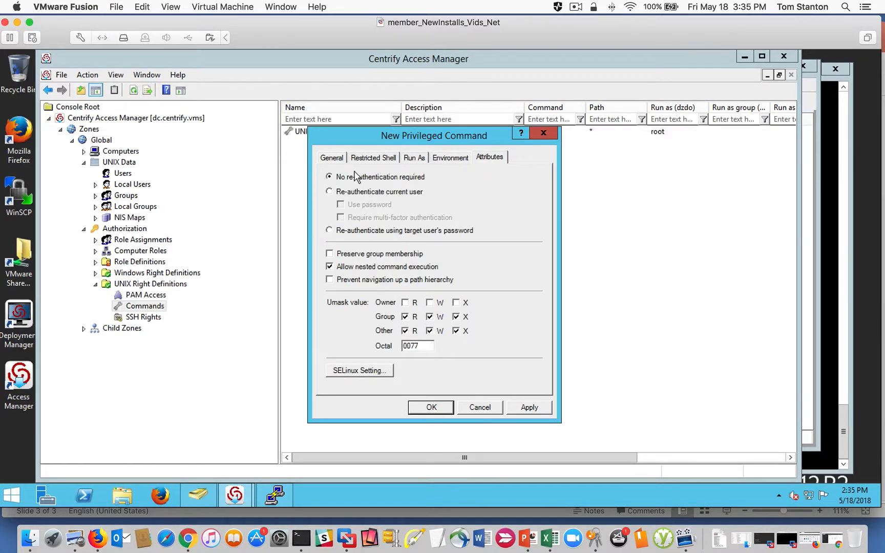
{"action": "left_click", "coordinate": [432, 407]}
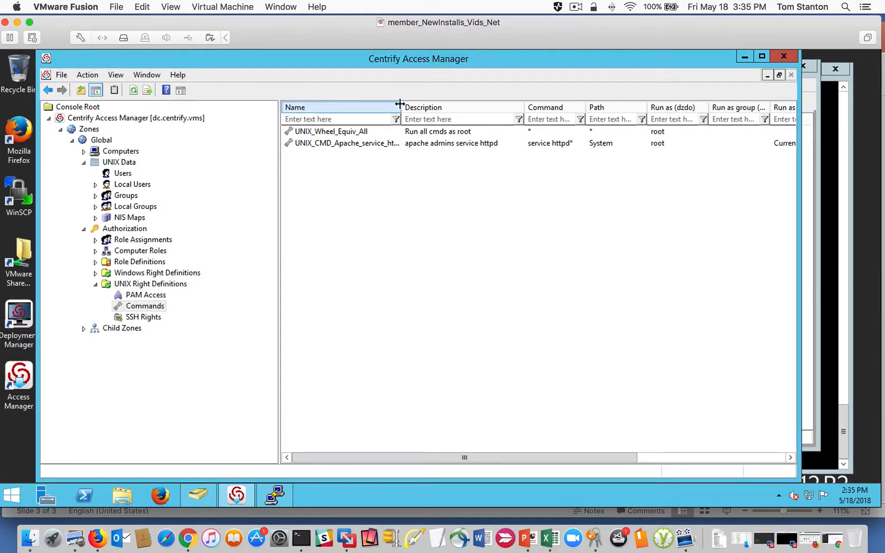
{"action": "double_click", "coordinate": [402, 106]}
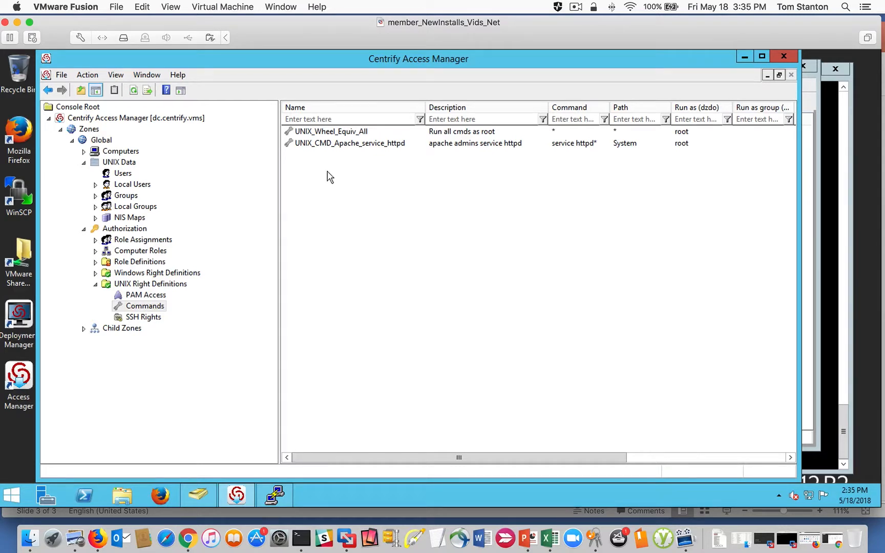
- Start another privileged command named UNIX_CMS_vi_apache_conf, described as "vi apache conf file", with the command "vi /etc/httpd/conf/httpd.conf"
{"action": "right_click", "coordinate": [304, 216]}
{"action": "left_click", "coordinate": [338, 217]}
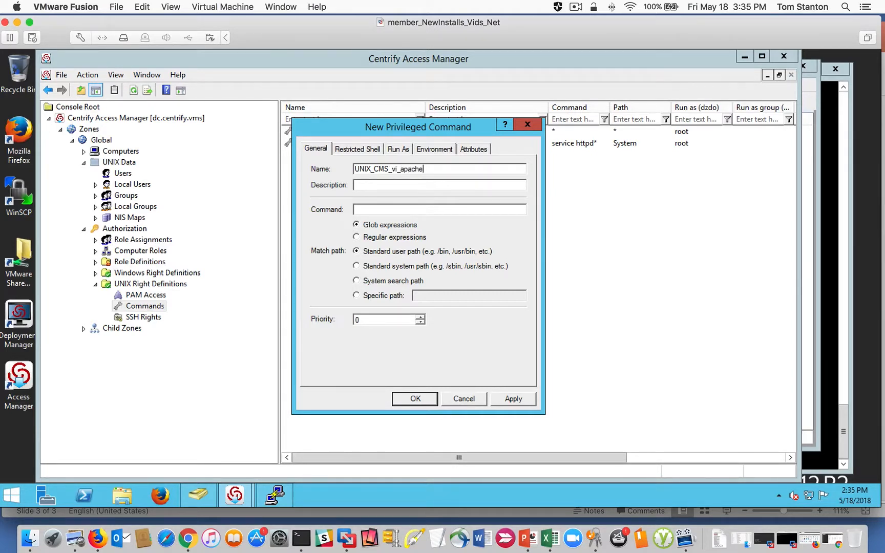
{"action": "left_click", "coordinate": [366, 188]}
{"action": "type", "text": "vi"}
{"action": "type", "text": " /etc/httpd/conf/conf"}
{"action": "type", "text": "httpd.conf"}
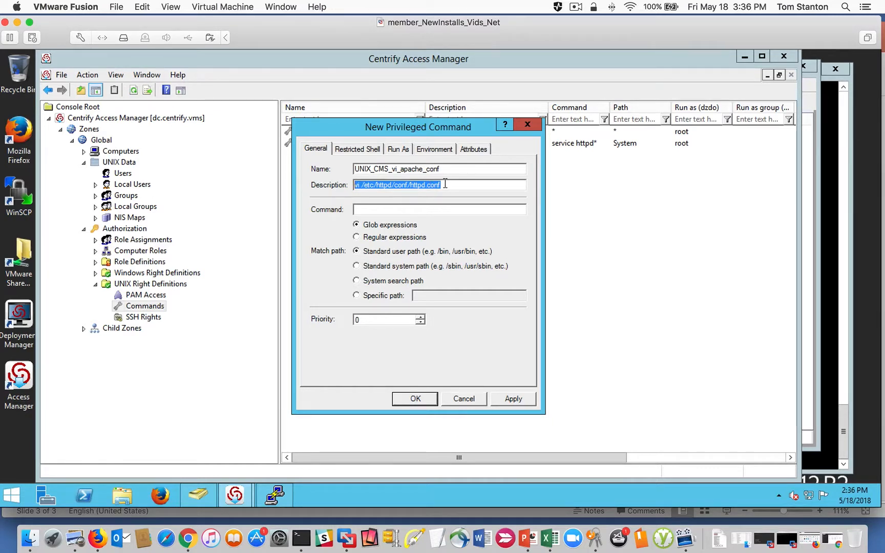
{"action": "left_click", "coordinate": [384, 210]}
{"action": "type", "text": "vi /etc/httpd/conf/httpd.conf"}
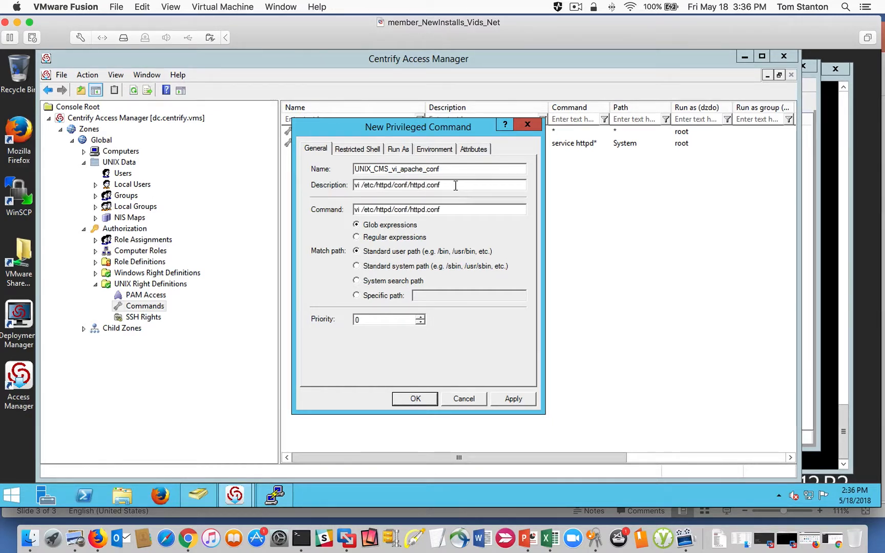
{"action": "left_click_drag", "start_coordinate": [455, 185], "coordinate": [311, 189]}
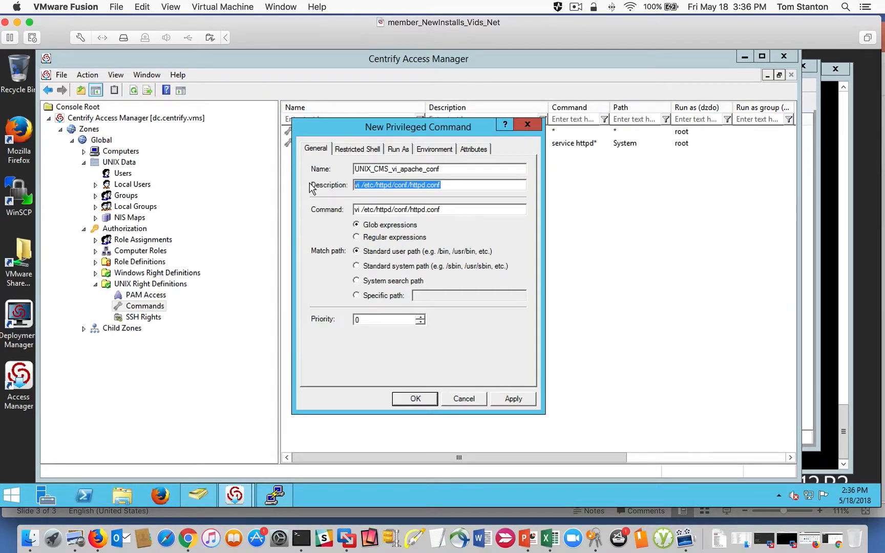
{"action": "type", "text": "vi apache conf file"}
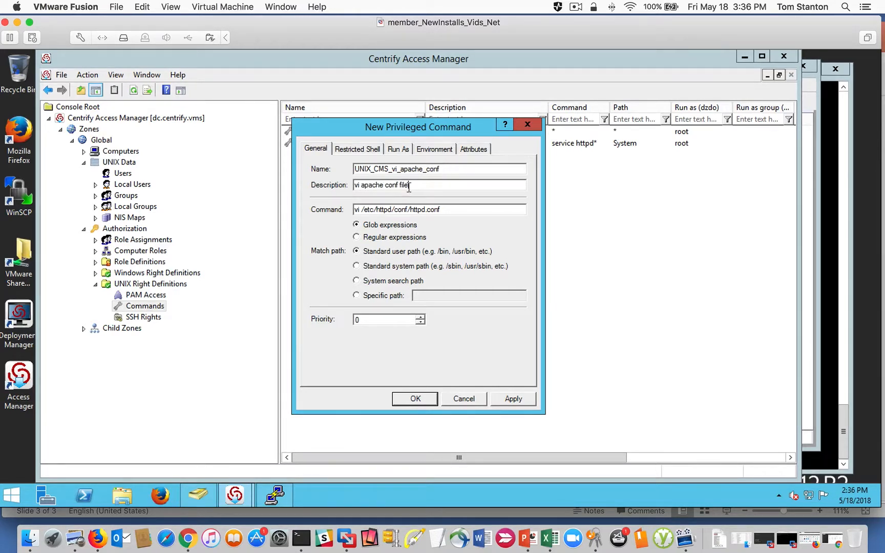
- Raise the vi command's priority, require the current user to re-authenticate with a password, and save the privileged command
{"action": "left_click_drag", "start_coordinate": [451, 210], "coordinate": [333, 207]}
{"action": "left_click", "coordinate": [444, 211]}
{"action": "left_click", "coordinate": [420, 317]}
{"action": "left_click", "coordinate": [355, 149]}
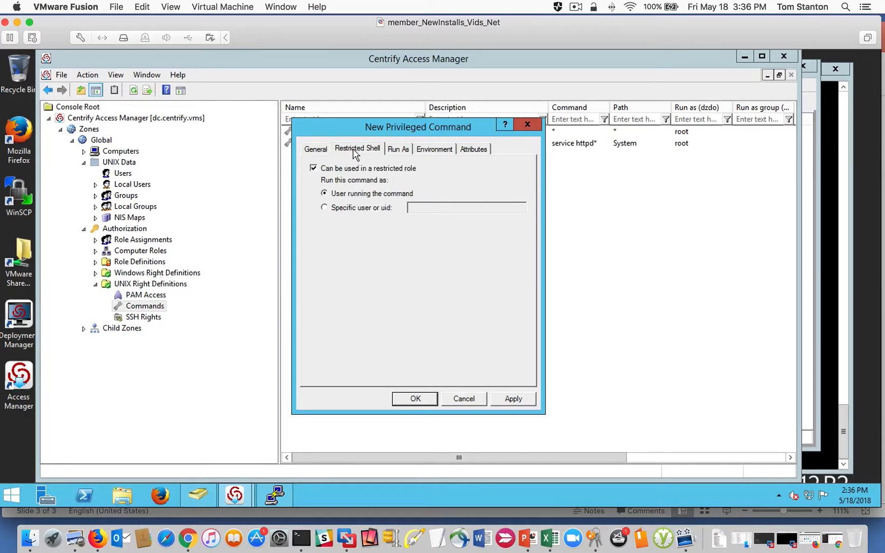
{"action": "left_click", "coordinate": [402, 150]}
{"action": "left_click", "coordinate": [444, 150]}
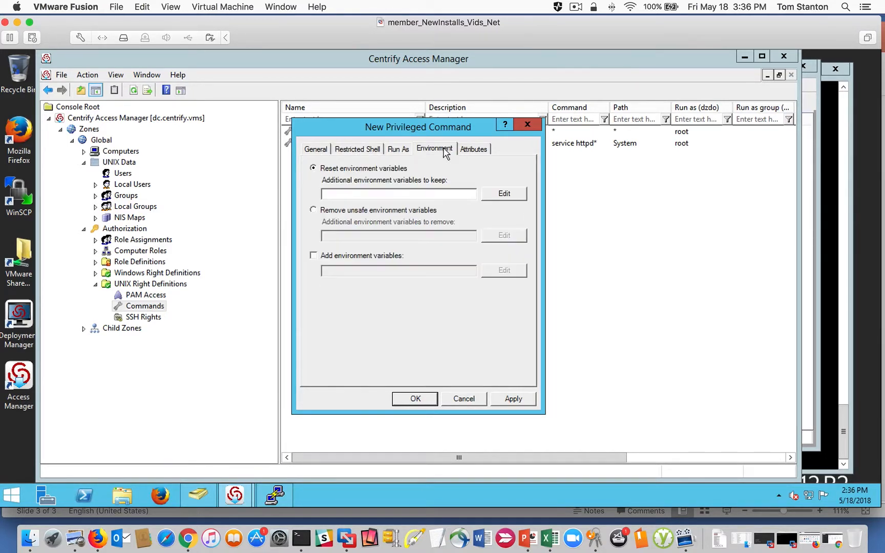
{"action": "left_click", "coordinate": [482, 149]}
{"action": "left_click", "coordinate": [313, 183]}
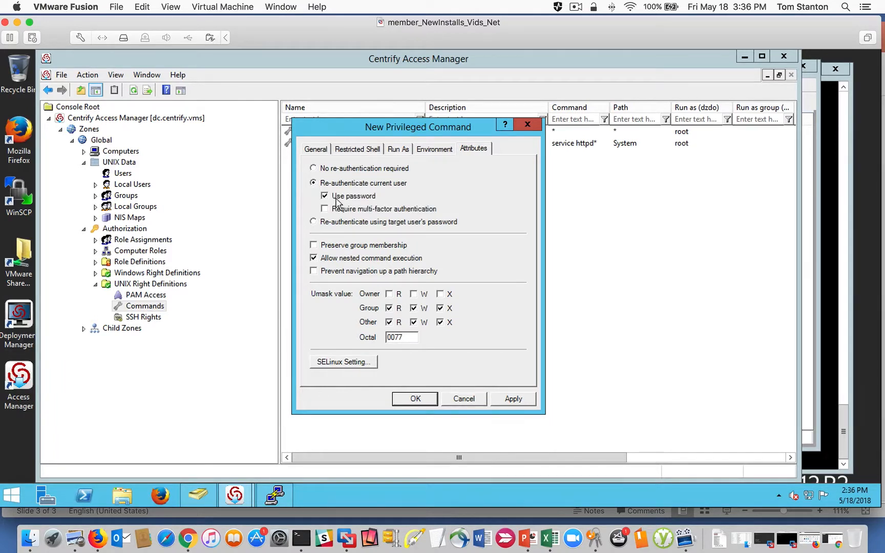
{"action": "left_click", "coordinate": [513, 399]}
{"action": "left_click", "coordinate": [417, 399]}
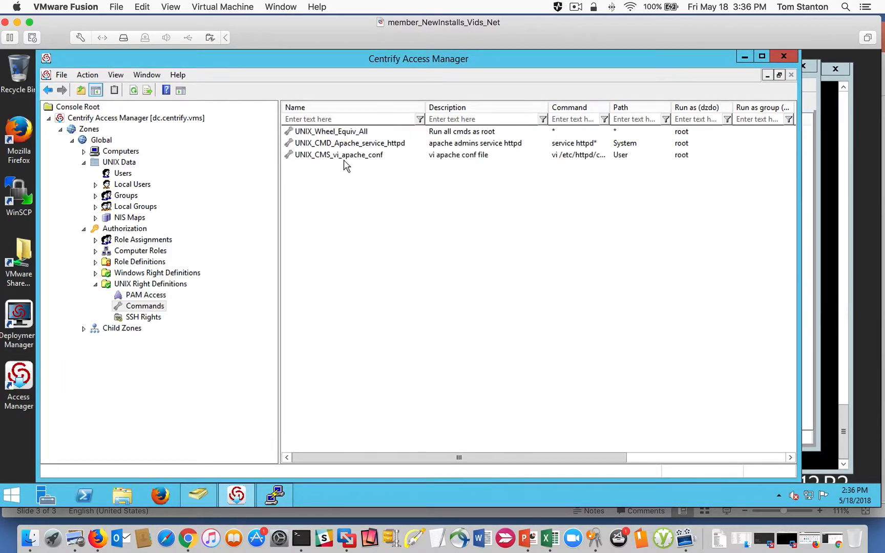
{"action": "left_click", "coordinate": [331, 147]}
{"action": "left_click", "coordinate": [326, 154]}
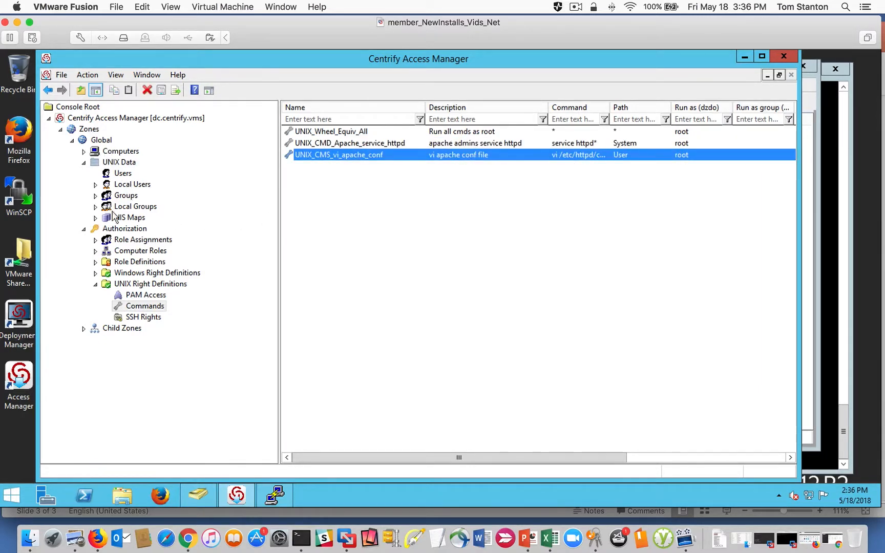
- Create a role definition named ROLE_Unix_Apache_Admins in the Global zone, keeping the default system rights and no custom attributes
{"action": "left_click", "coordinate": [134, 262]}
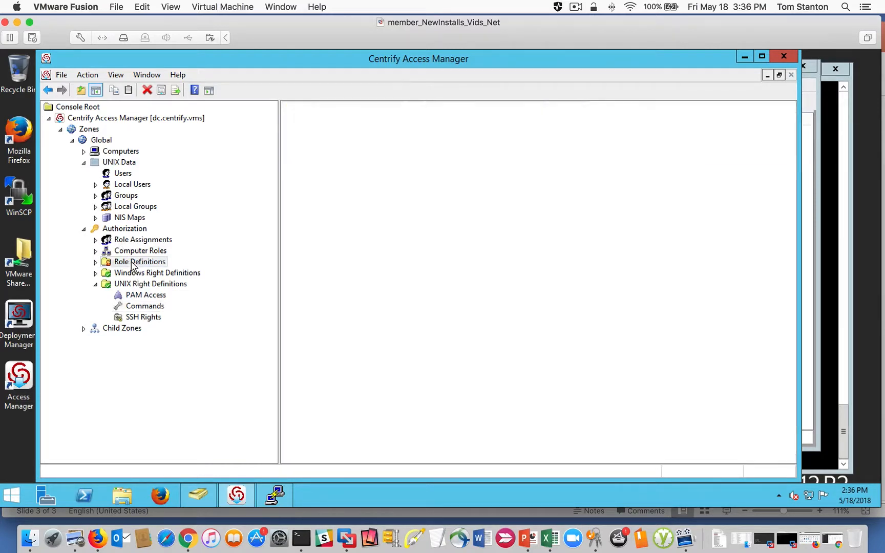
{"action": "left_click", "coordinate": [96, 262]}
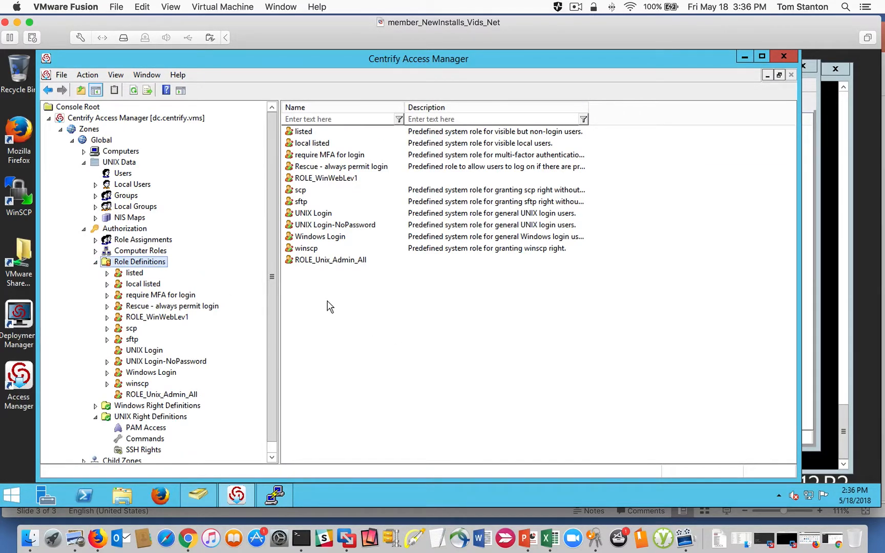
{"action": "right_click", "coordinate": [328, 303]}
{"action": "left_click", "coordinate": [382, 309]}
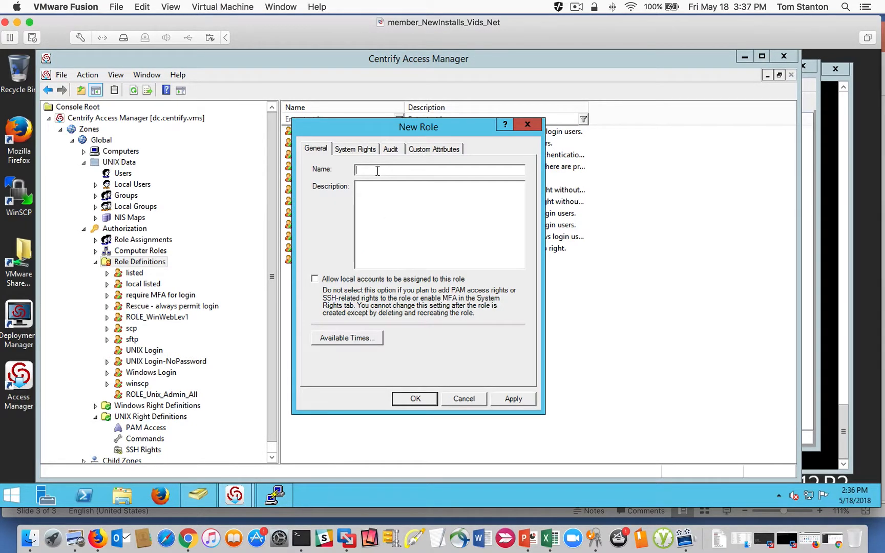
{"action": "type", "text": "ROLE_Unix_Apache_Admins"}
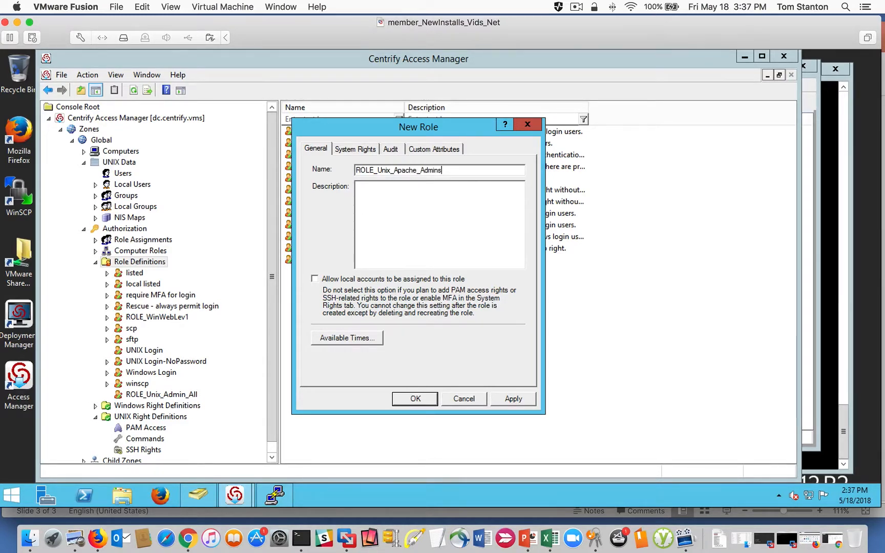
{"action": "left_click", "coordinate": [353, 150]}
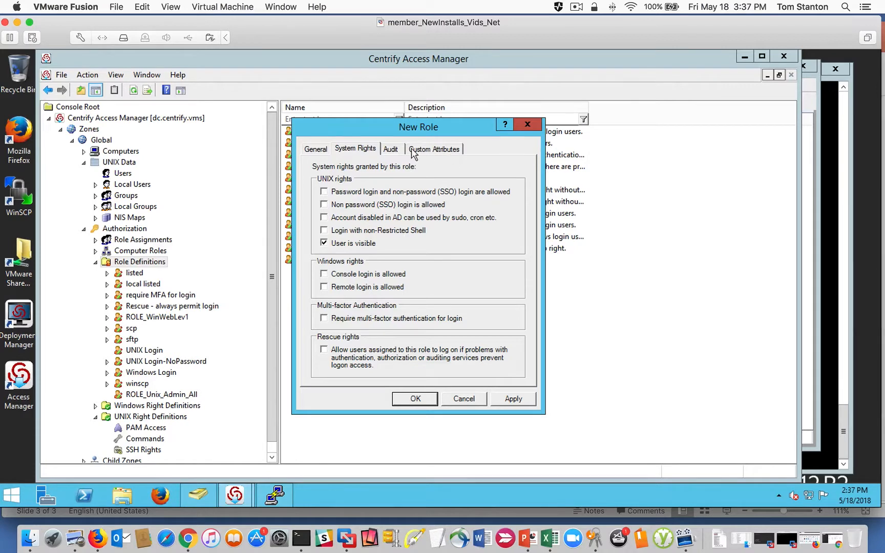
{"action": "left_click", "coordinate": [434, 148]}
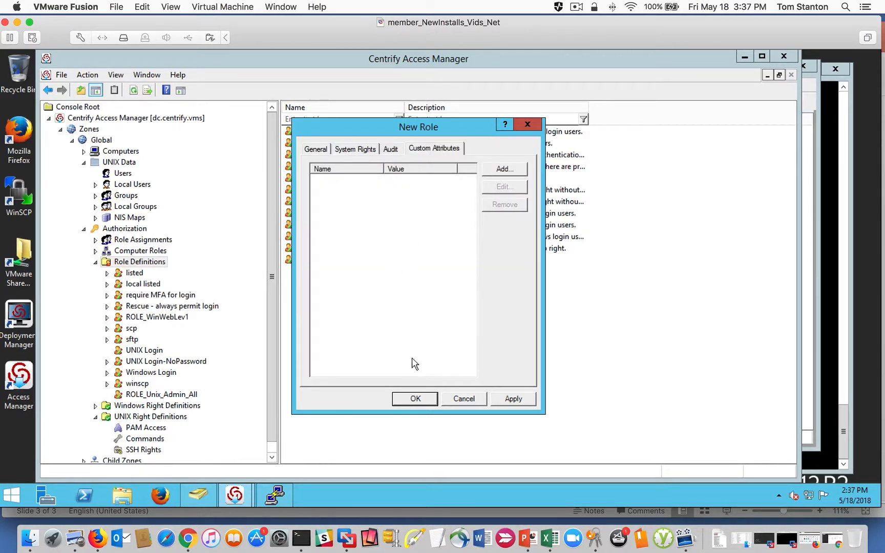
{"action": "left_click", "coordinate": [414, 399]}
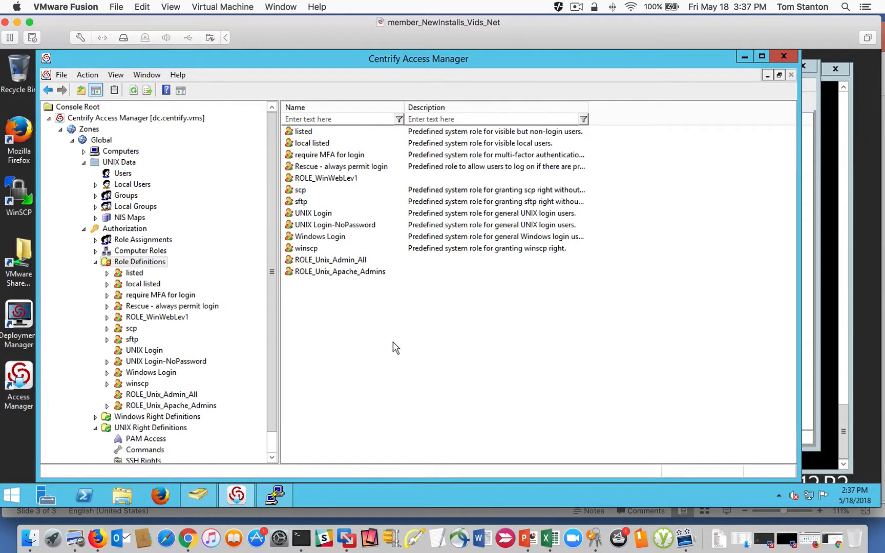
- Add the Apache httpd service command and UNIX_CMS_vi_apache_conf as rights to the ROLE_Unix_Apache_Admins role
{"action": "right_click", "coordinate": [314, 277]}
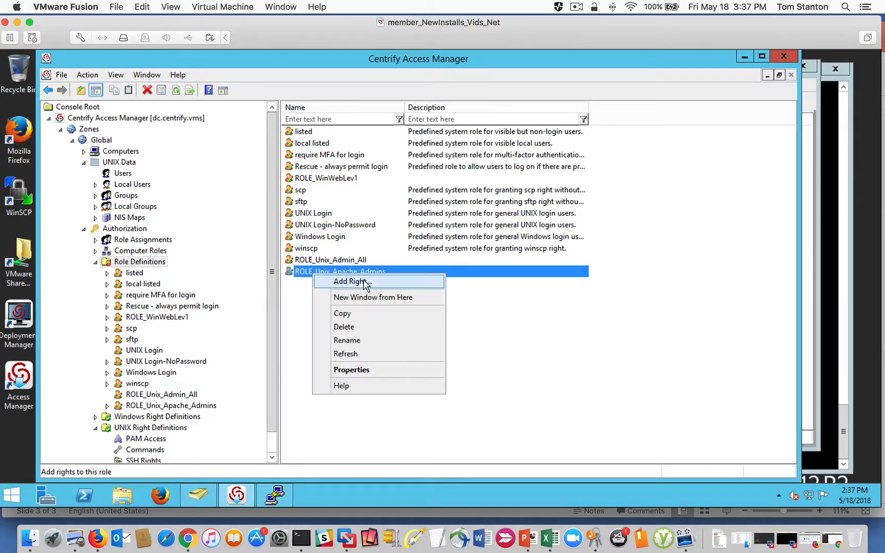
{"action": "left_click", "coordinate": [343, 281]}
{"action": "left_click_drag", "start_coordinate": [339, 204], "coordinate": [410, 204]}
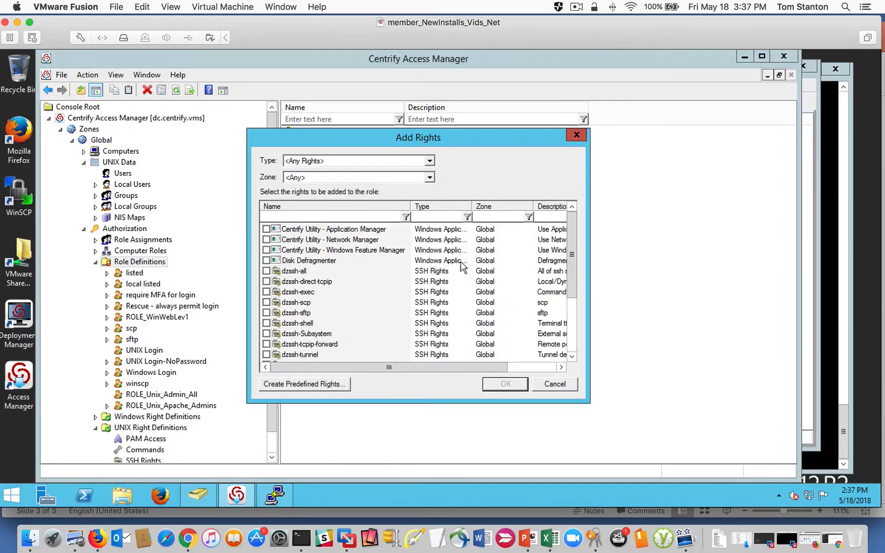
{"action": "left_click_drag", "start_coordinate": [569, 261], "coordinate": [568, 333]}
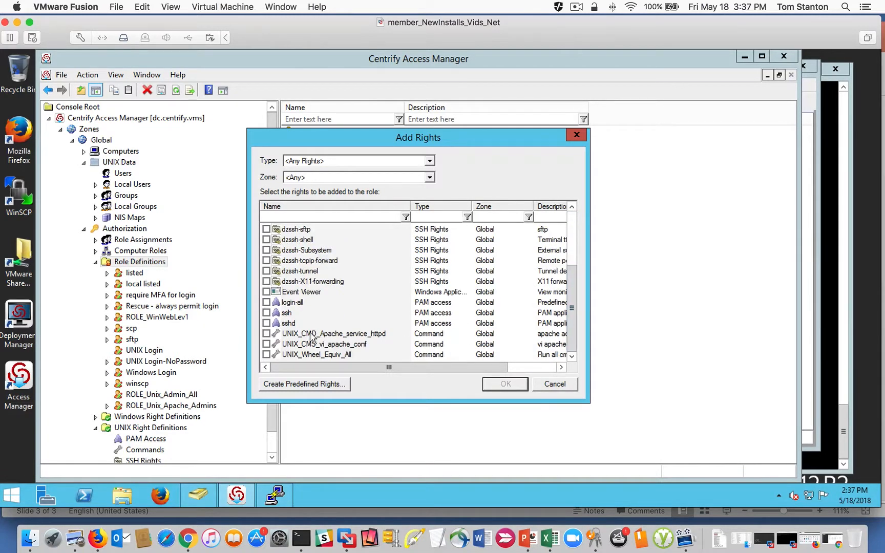
{"action": "left_click", "coordinate": [266, 334]}
{"action": "left_click", "coordinate": [266, 344]}
{"action": "left_click", "coordinate": [506, 384]}
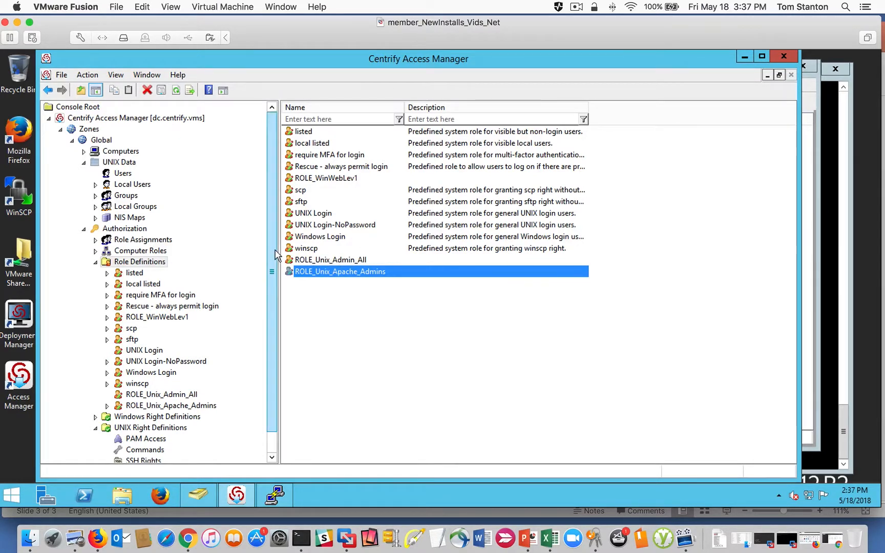
{"action": "left_click_drag", "start_coordinate": [273, 272], "coordinate": [275, 293]}
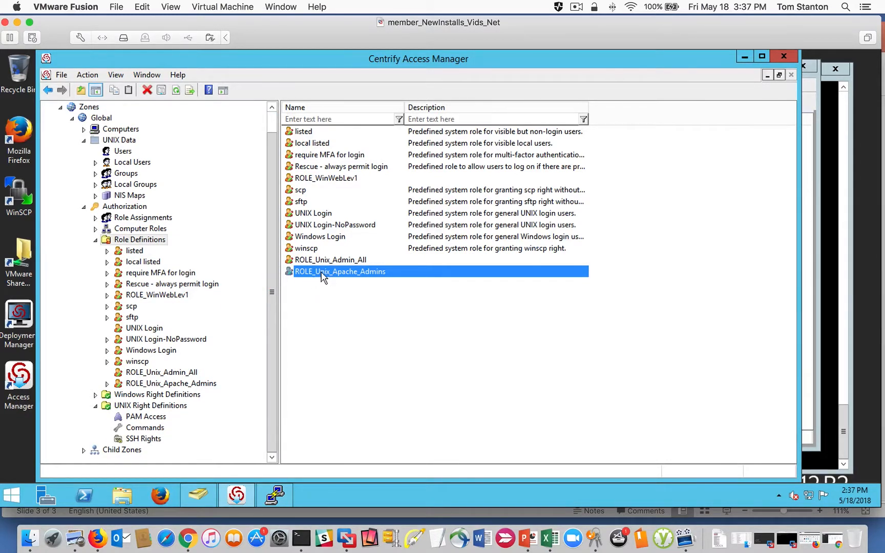
- Switch to Active Directory Users and Computers and create a global security group named UNix_Apache_Admins in Staff/Groups
{"action": "left_click", "coordinate": [194, 489]}
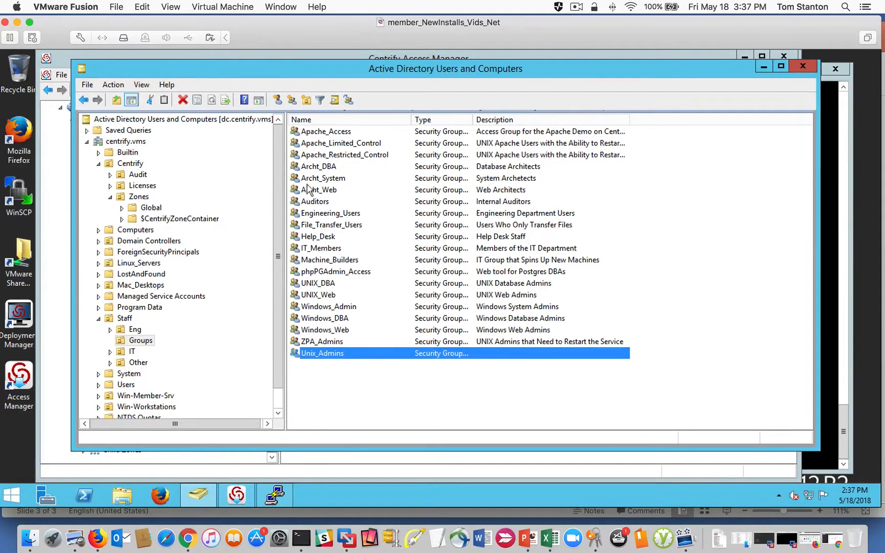
{"action": "left_click_drag", "start_coordinate": [289, 71], "coordinate": [289, 66]}
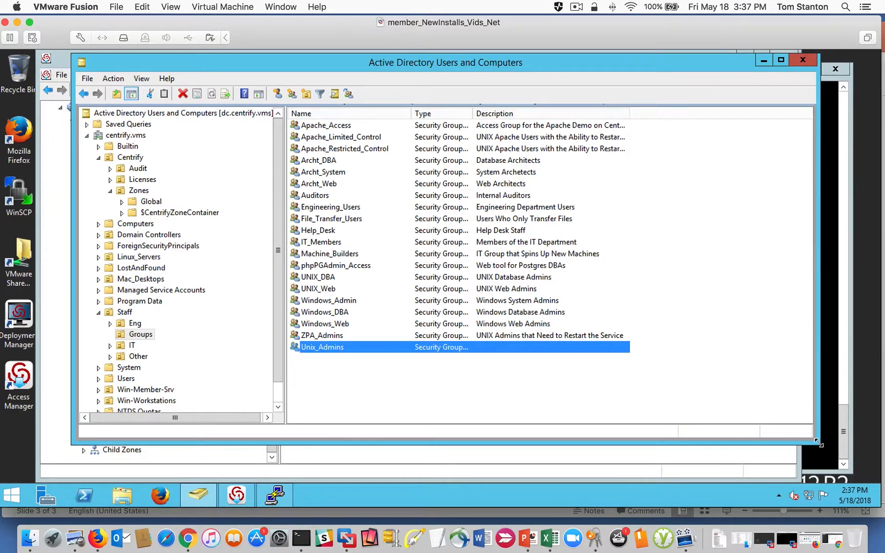
{"action": "left_click_drag", "start_coordinate": [818, 443], "coordinate": [828, 471]}
{"action": "left_click", "coordinate": [330, 368]}
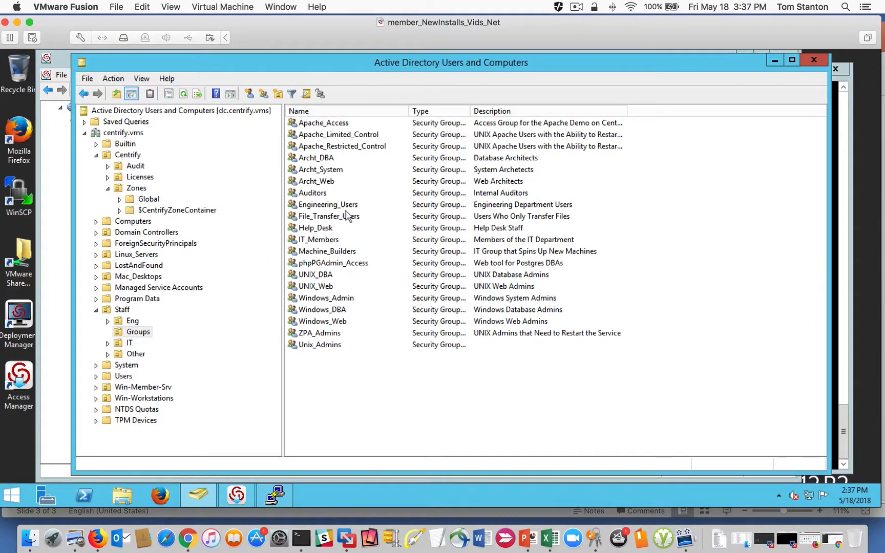
{"action": "right_click", "coordinate": [307, 369]}
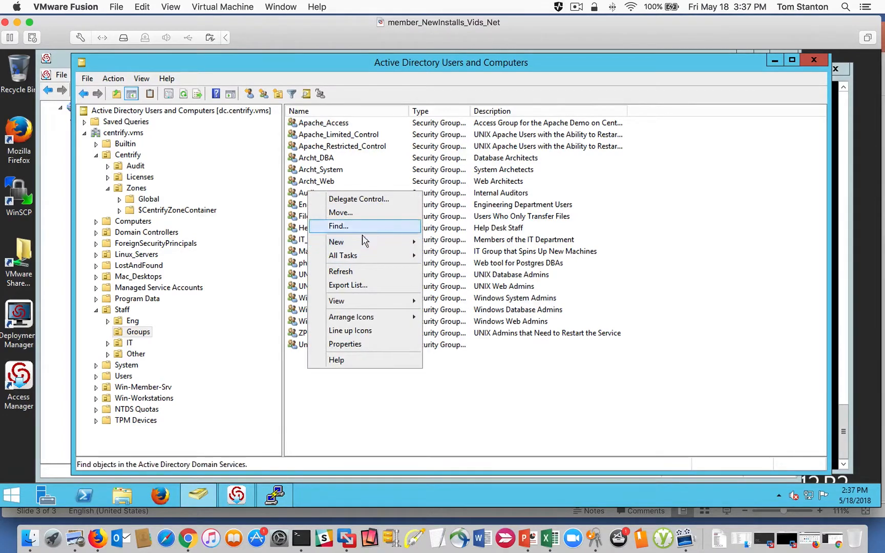
{"action": "mouse_move", "coordinate": [365, 244]}
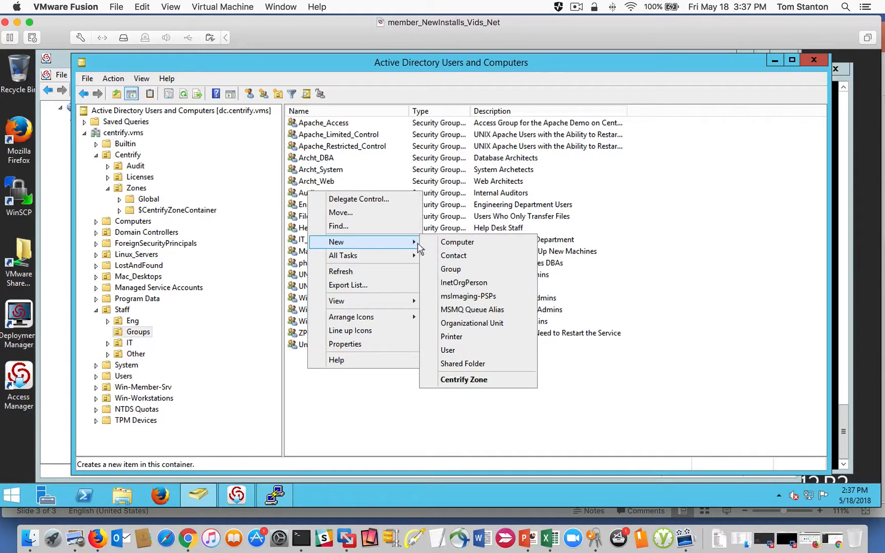
{"action": "left_click", "coordinate": [467, 271]}
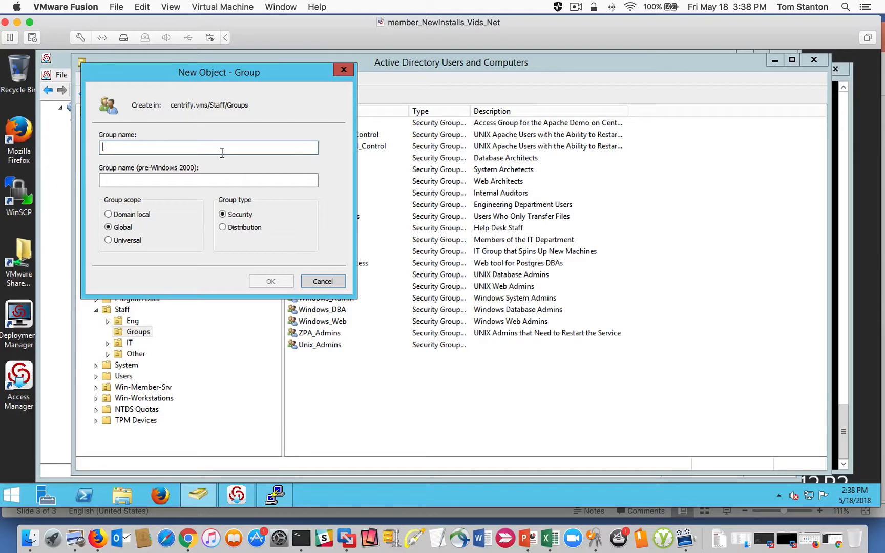
{"action": "type", "text": "UN"}
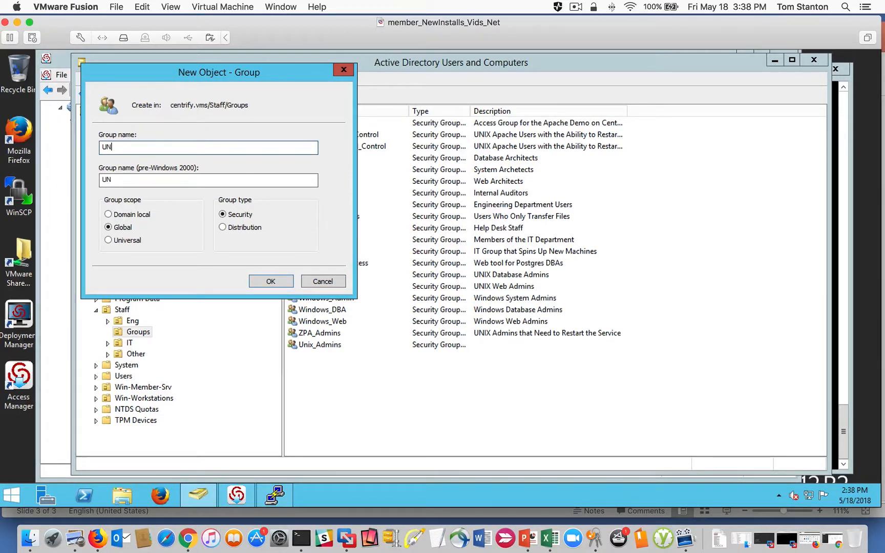
{"action": "type", "text": "Ix_Apache_Admins"}
{"action": "left_click", "coordinate": [270, 282]}
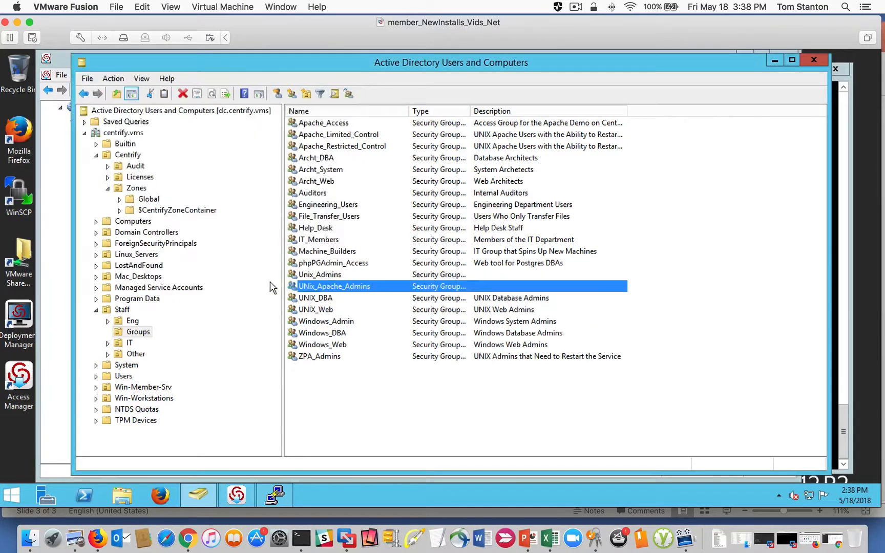
- Rename the new Apache admins group as UNIX_Apache_Admins, leaving its pre-Windows 2000 name as is
{"action": "left_click", "coordinate": [323, 289]}
{"action": "right_click", "coordinate": [322, 284]}
{"action": "left_click", "coordinate": [312, 288]}
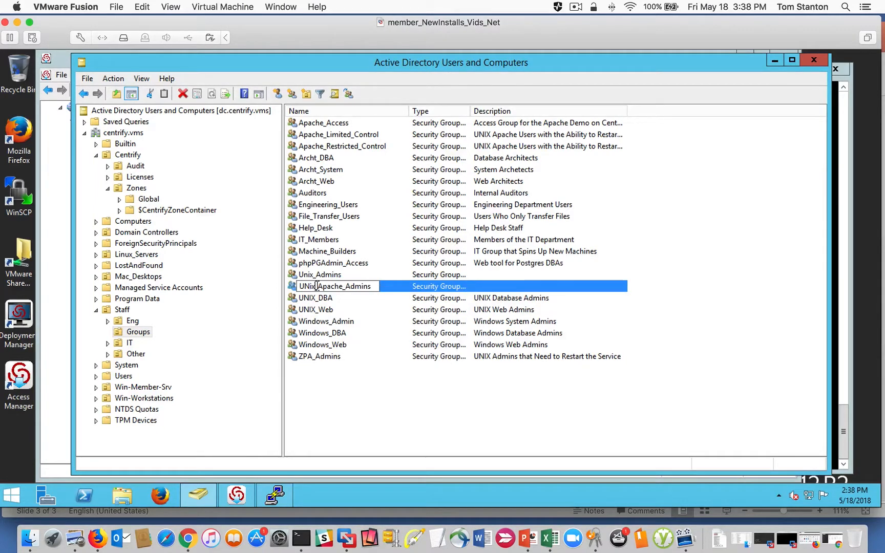
{"action": "key", "text": "BackSpace"}
{"action": "key", "text": "BackSpace"}
{"action": "type", "text": "IX"}
{"action": "key", "text": "Return"}
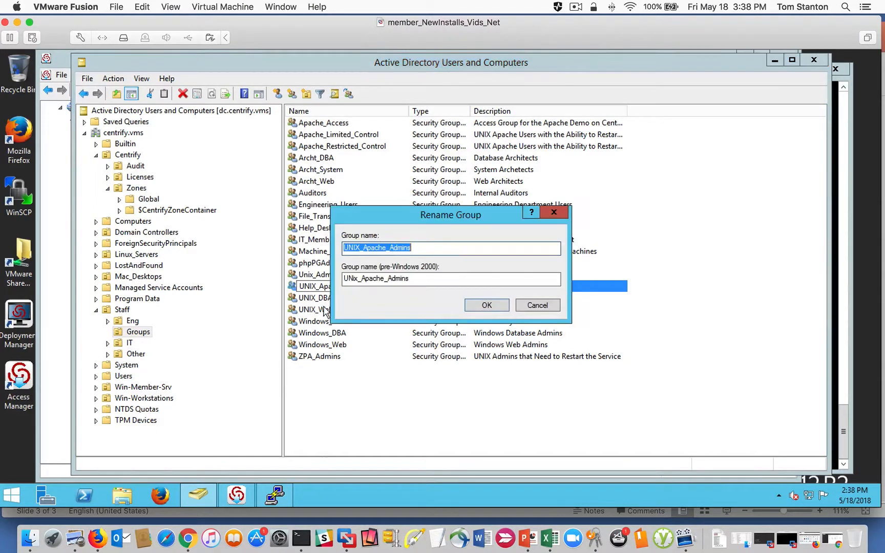
{"action": "left_click", "coordinate": [487, 305]}
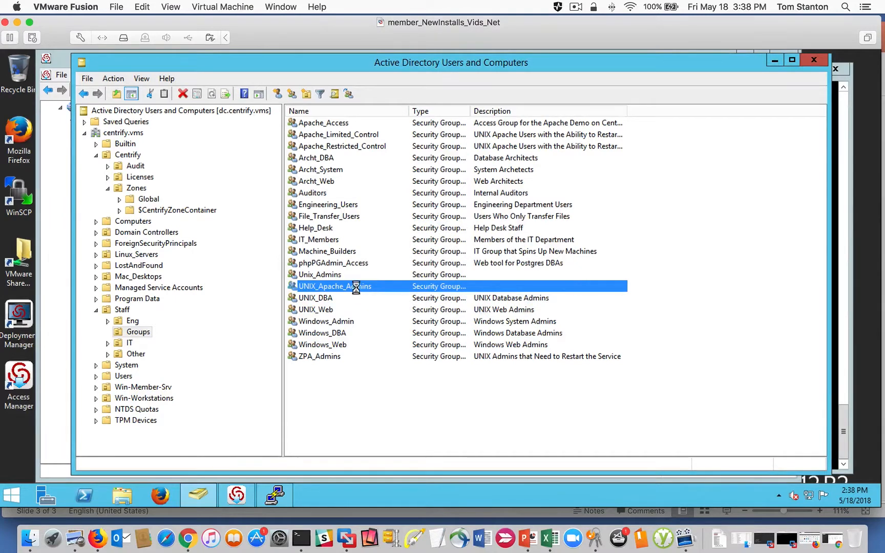
- Add the web administrator's user account from Staff/IT as a member of the UNIX_Apache_Admins group and save the membership
{"action": "double_click", "coordinate": [355, 287]}
{"action": "left_click", "coordinate": [408, 149]}
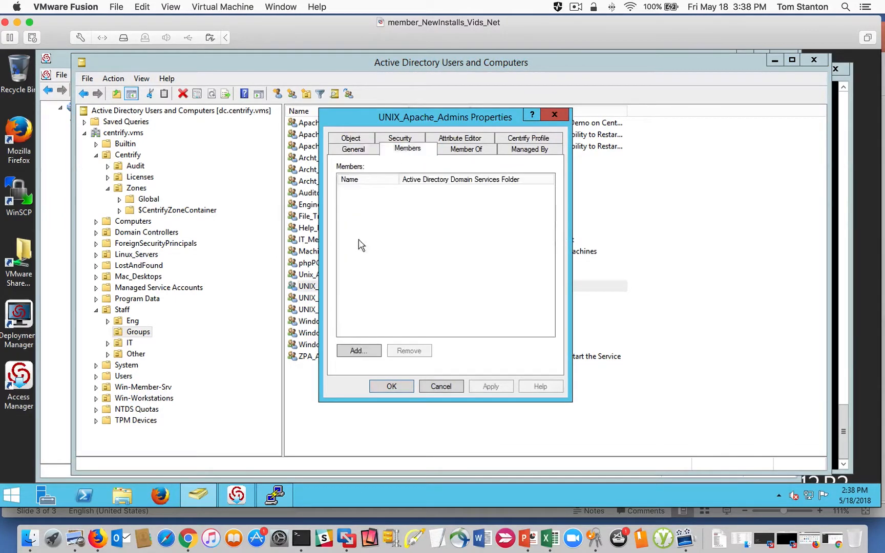
{"action": "left_click", "coordinate": [359, 350]}
{"action": "type", "text": "wanda"}
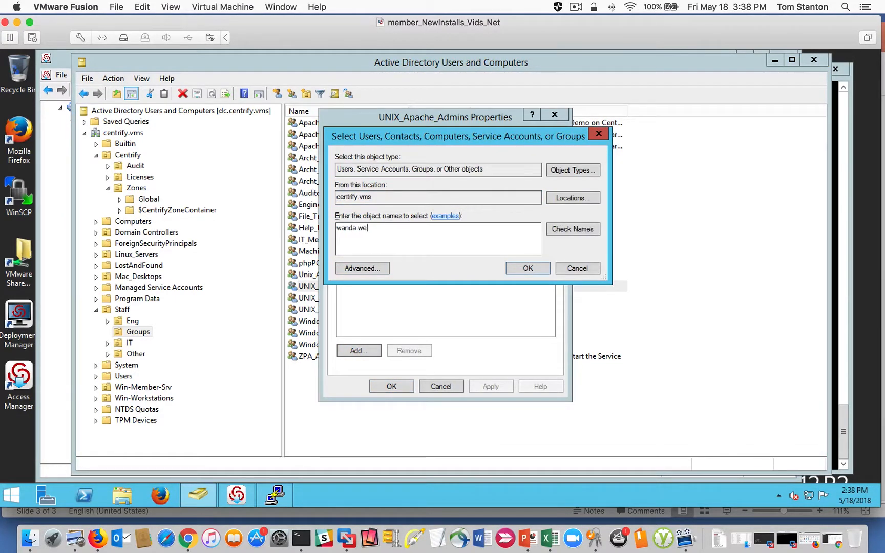
{"action": "key", "text": "Return"}
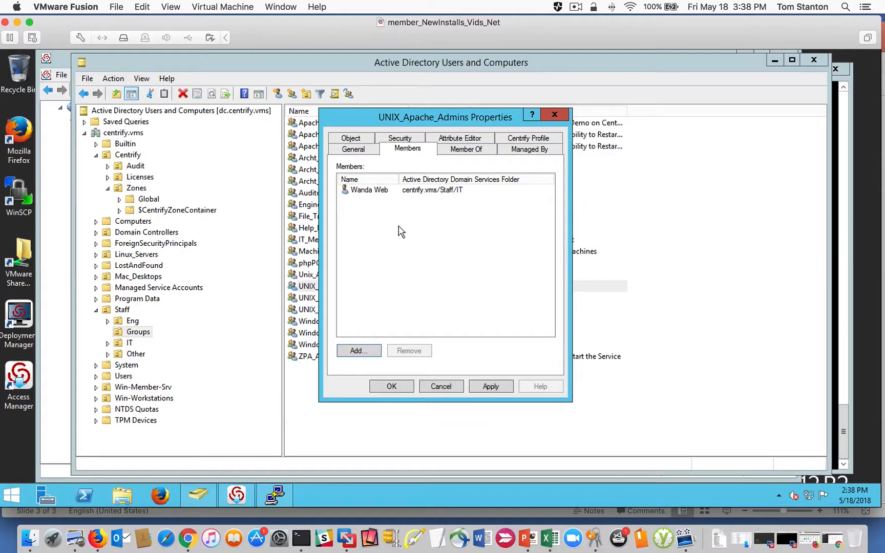
{"action": "left_click", "coordinate": [375, 189]}
{"action": "left_click", "coordinate": [495, 387]}
{"action": "left_click", "coordinate": [393, 386]}
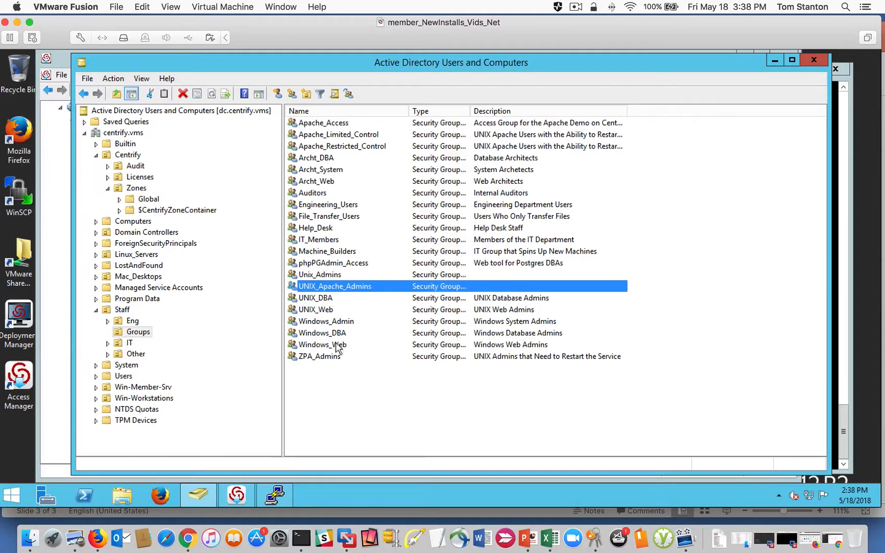
- Create a global security group named UNIX_Apache_Servers in Staff/Groups
{"action": "right_click", "coordinate": [317, 382]}
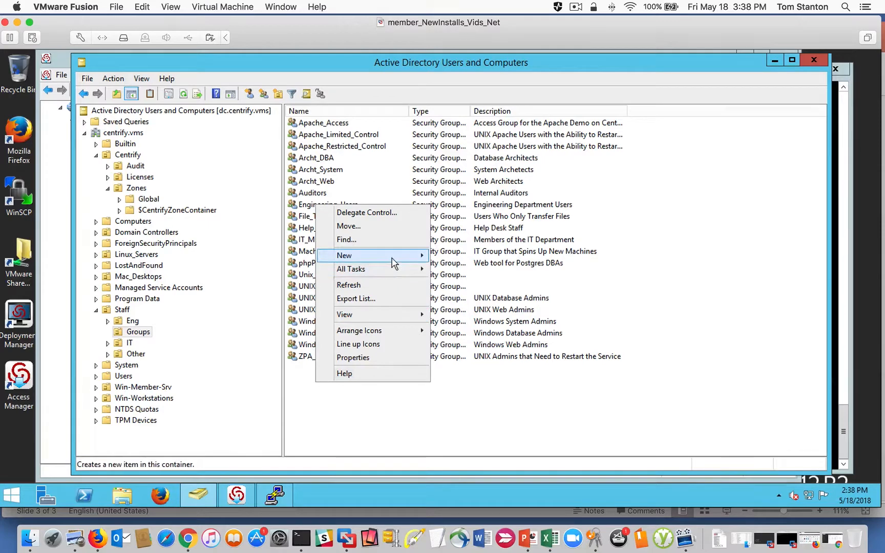
{"action": "mouse_move", "coordinate": [394, 255]}
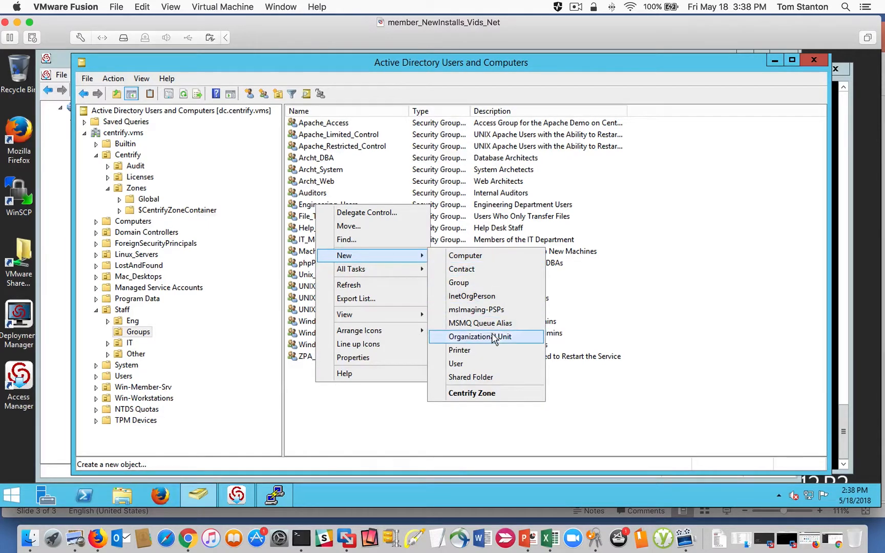
{"action": "left_click", "coordinate": [480, 280]}
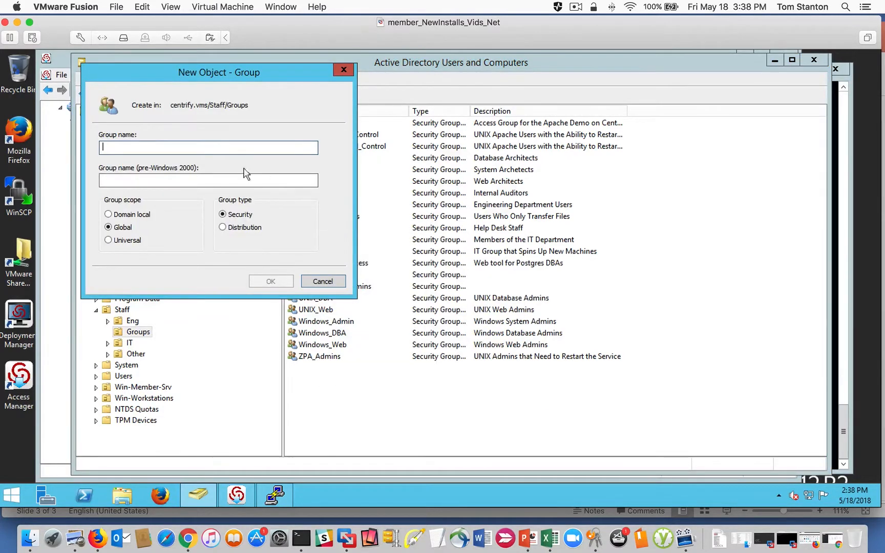
{"action": "type", "text": "Unix_"}
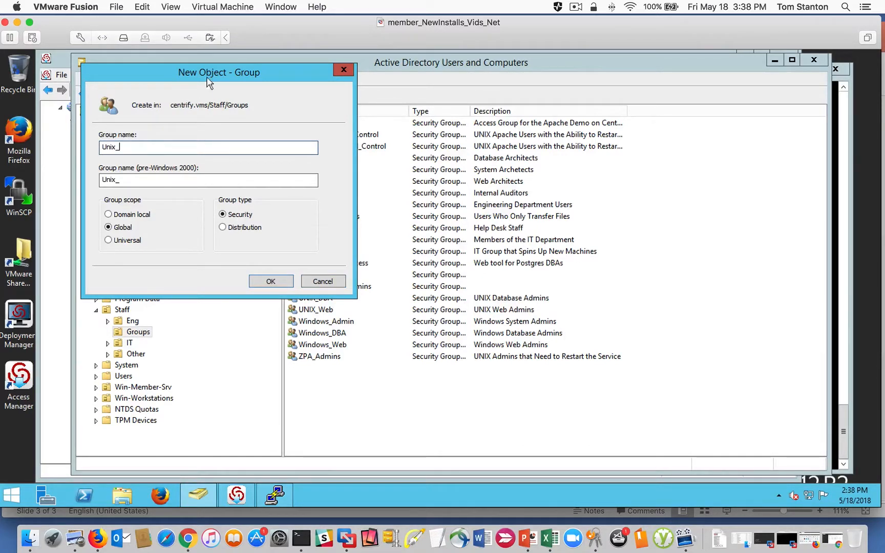
{"action": "left_click_drag", "start_coordinate": [209, 83], "coordinate": [484, 163]}
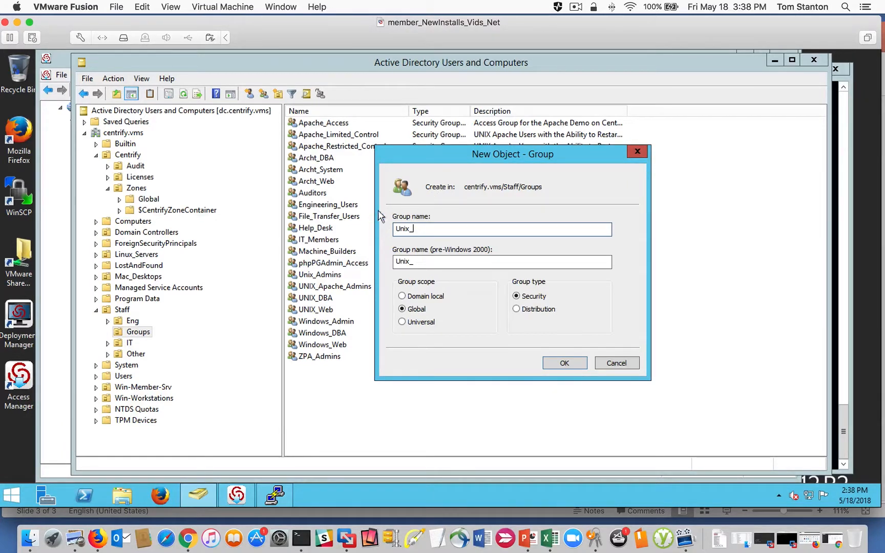
{"action": "key", "text": "ctrl+a"}
{"action": "type", "text": "UNIX_Apache_Servers"}
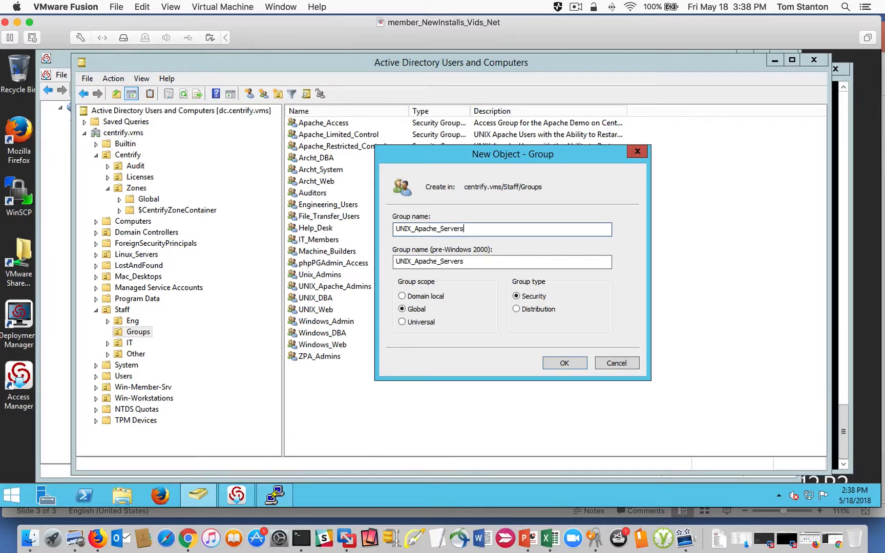
{"action": "left_click", "coordinate": [562, 363]}
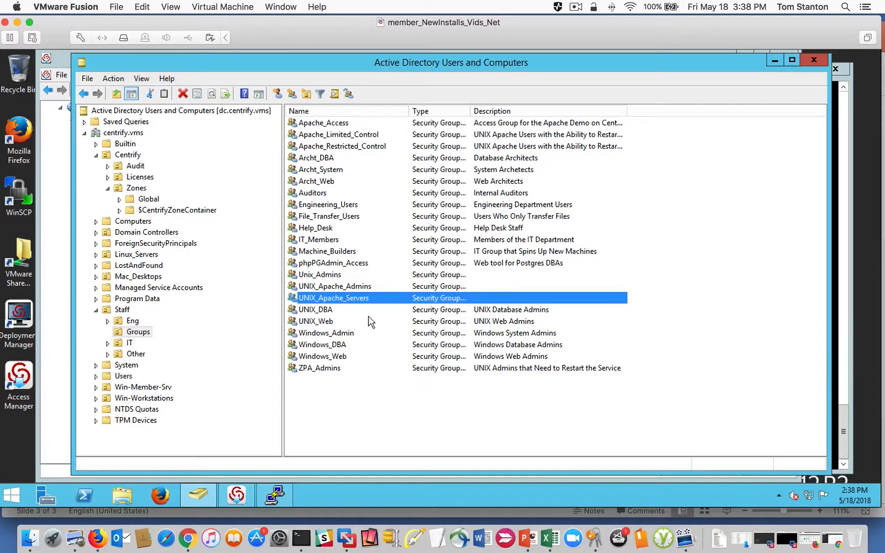
- Include computers in the member object types and add the computer engcen6 to the UNIX_Apache_Servers group, saving the membership
{"action": "right_click", "coordinate": [348, 297]}
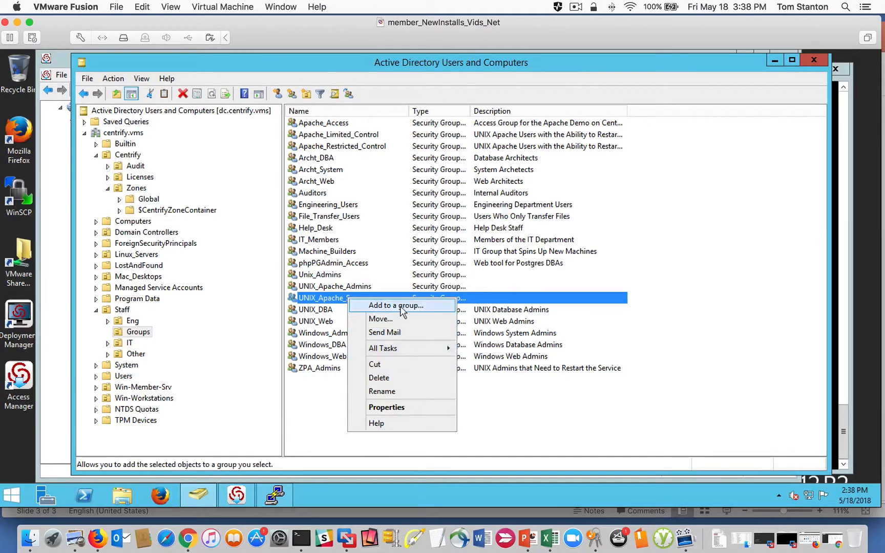
{"action": "double_click", "coordinate": [320, 299]}
{"action": "left_click", "coordinate": [399, 154]}
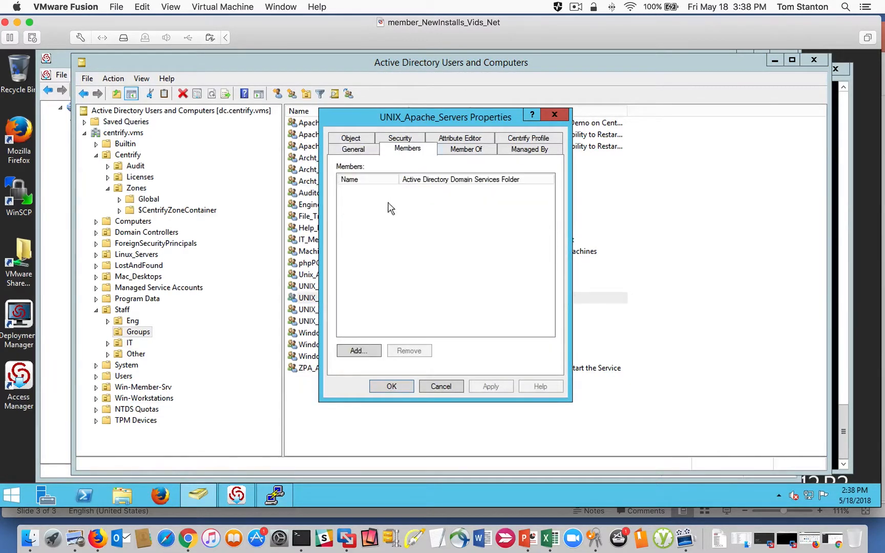
{"action": "left_click", "coordinate": [364, 351]}
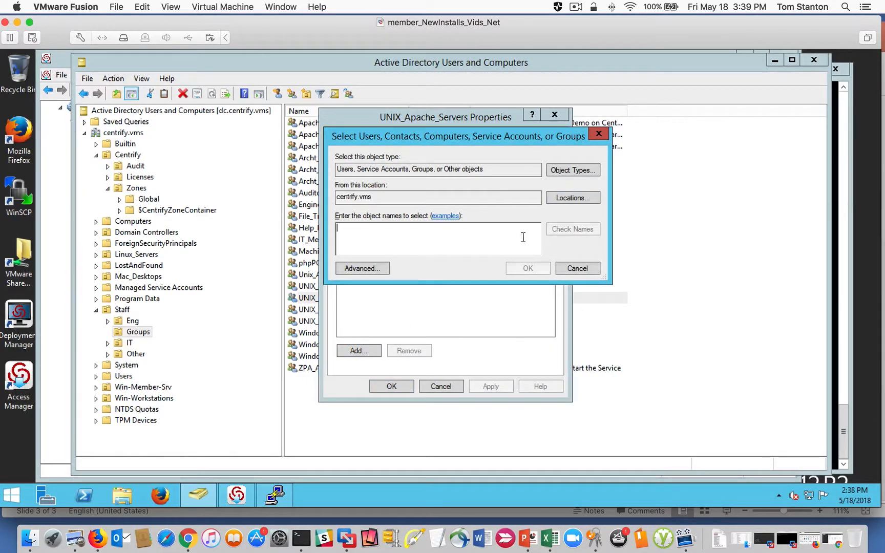
{"action": "left_click", "coordinate": [567, 171]}
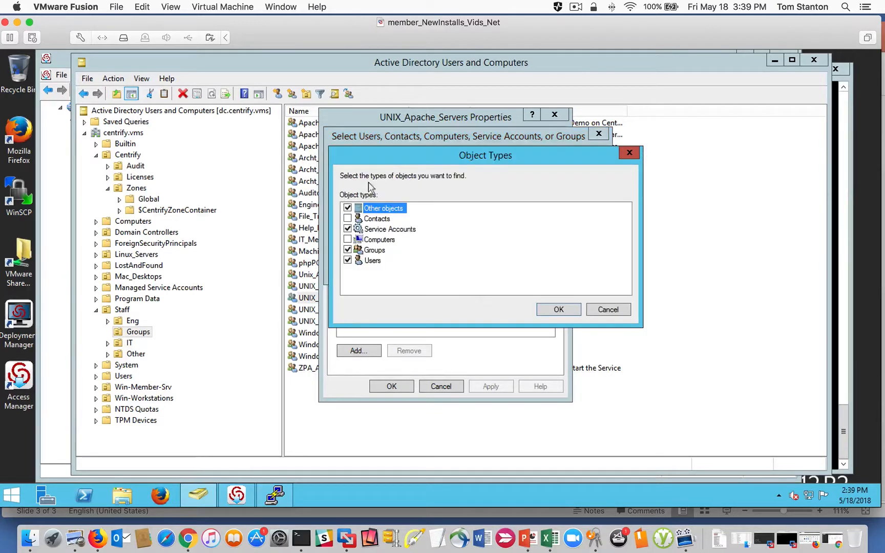
{"action": "left_click", "coordinate": [348, 240]}
{"action": "left_click", "coordinate": [549, 311]}
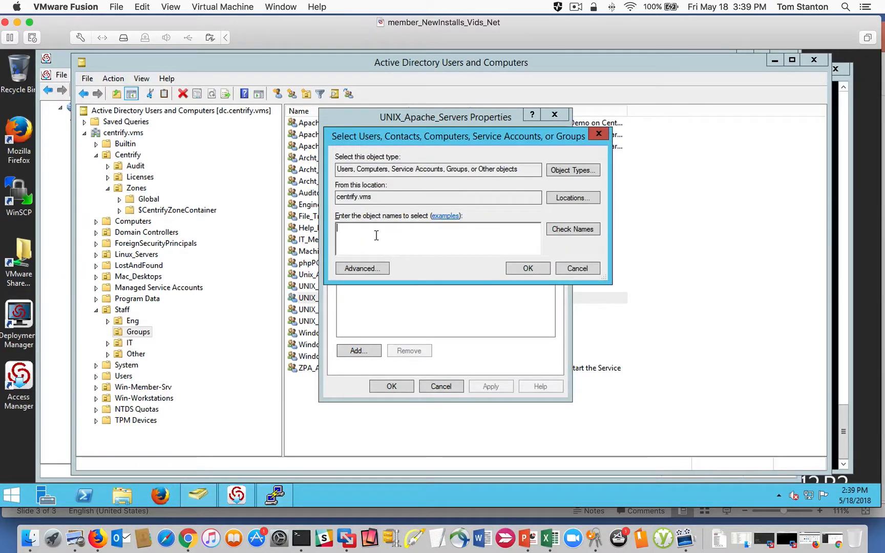
{"action": "key", "text": "Return"}
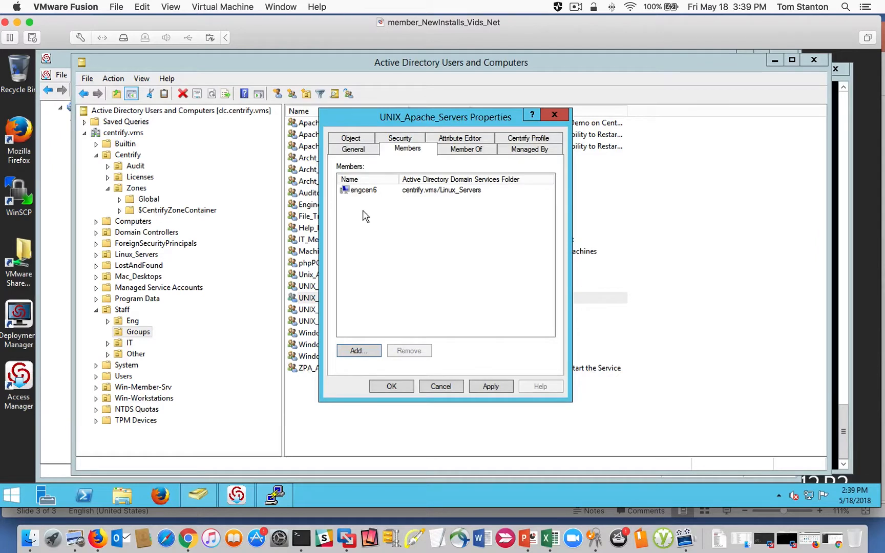
{"action": "left_click", "coordinate": [366, 190]}
{"action": "left_click", "coordinate": [398, 388]}
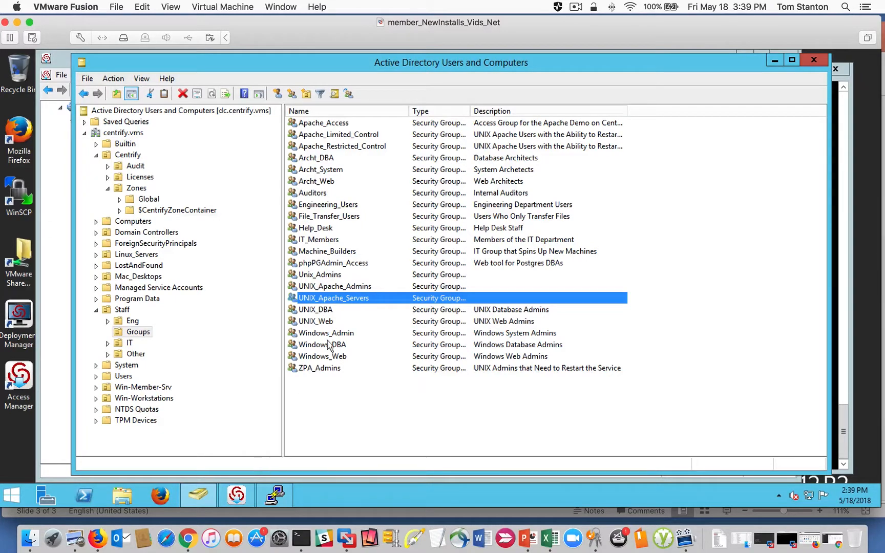
{"action": "left_click", "coordinate": [335, 288]}
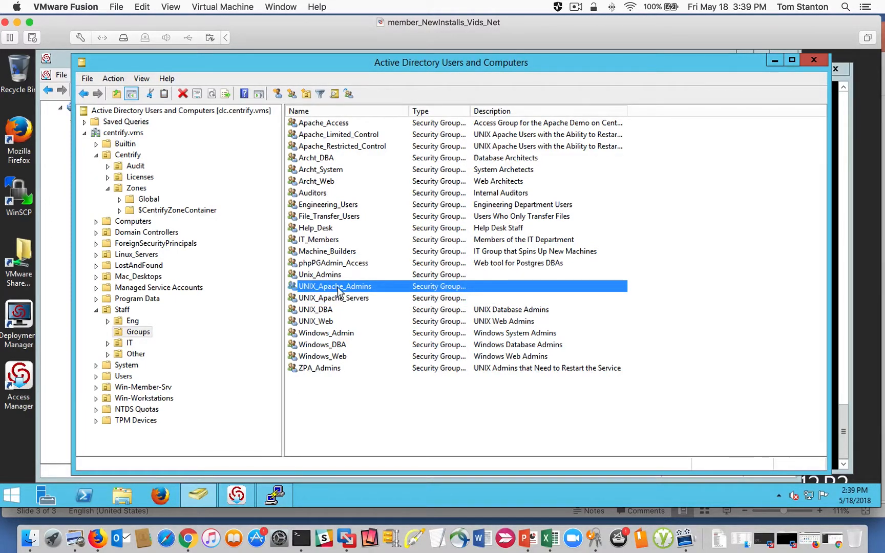
- Widen the Type column of the Staff/Groups list to read the full type of the UNIX_Apache_Servers group
{"action": "left_click", "coordinate": [326, 300]}
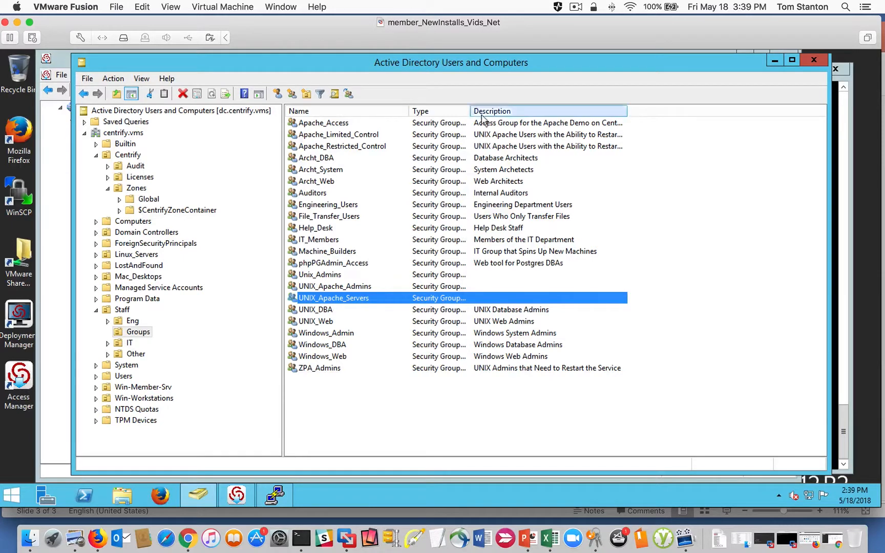
{"action": "left_click_drag", "start_coordinate": [470, 111], "coordinate": [500, 111]}
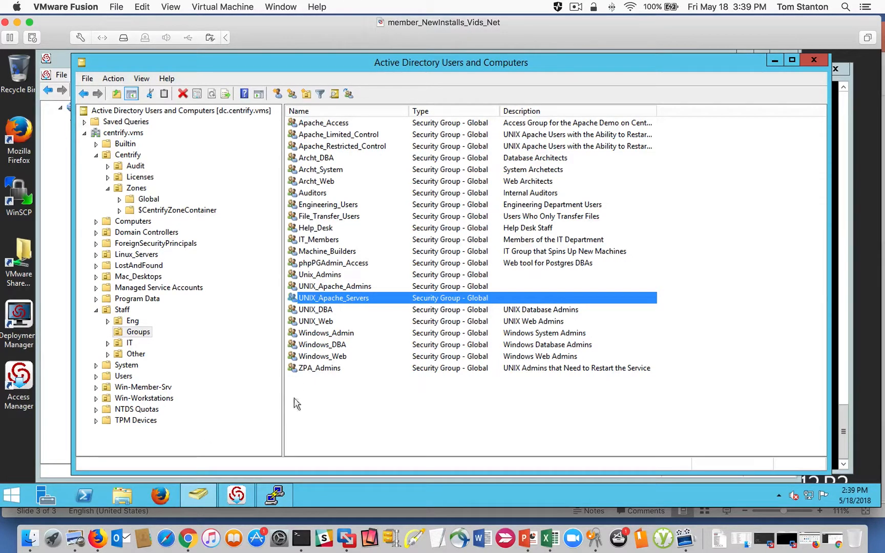
- Switch to Centrify Access Manager and review the command rights of ROLE_Unix_Apache_Admins in the Global zone, collapsing unneeded branches
{"action": "left_click", "coordinate": [236, 495]}
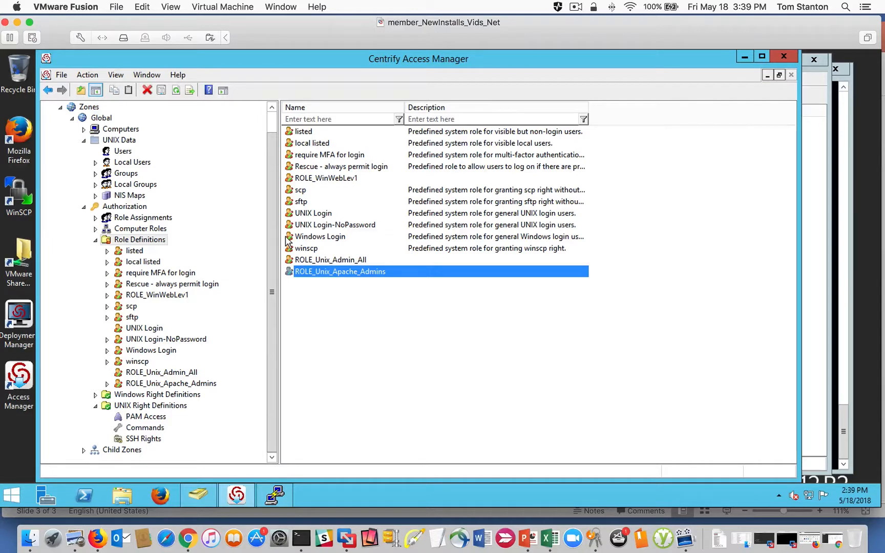
{"action": "left_click", "coordinate": [96, 240]}
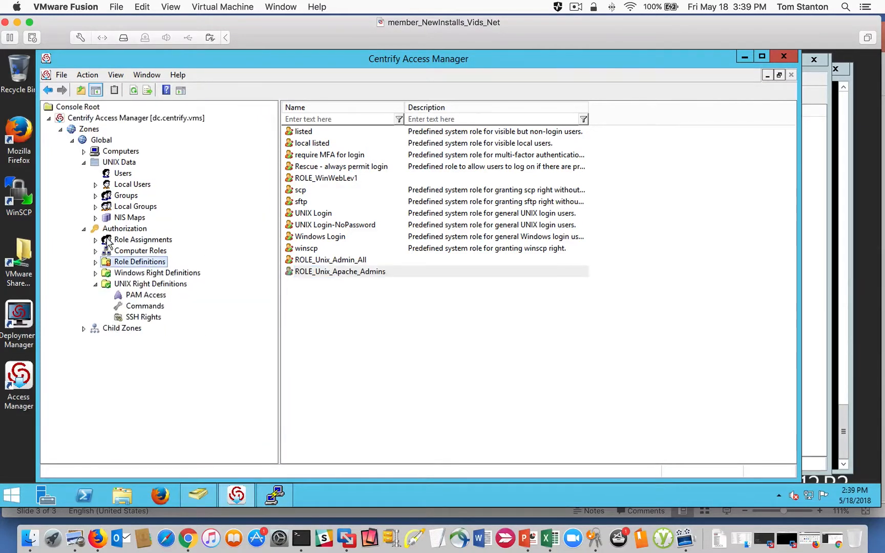
{"action": "left_click", "coordinate": [83, 229]}
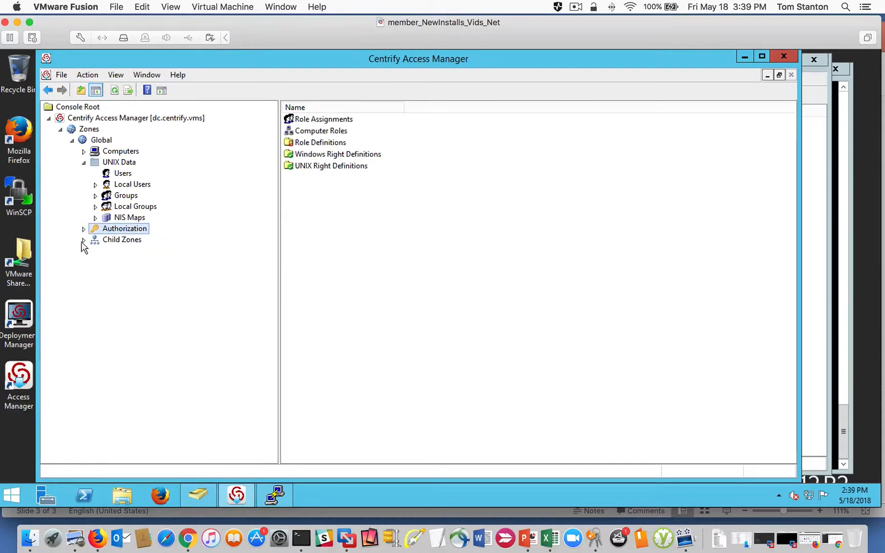
{"action": "left_click", "coordinate": [84, 162]}
{"action": "left_click", "coordinate": [83, 185]}
{"action": "left_click", "coordinate": [83, 173]}
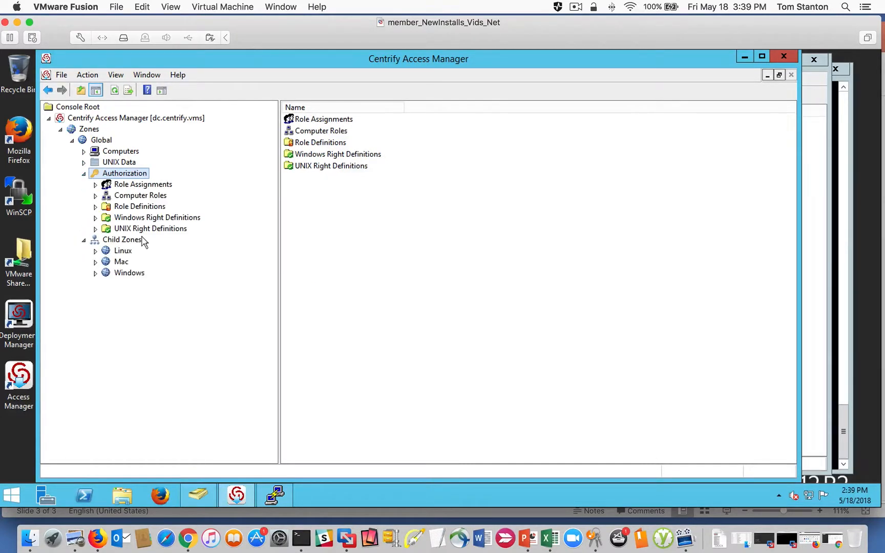
{"action": "left_click", "coordinate": [123, 207]}
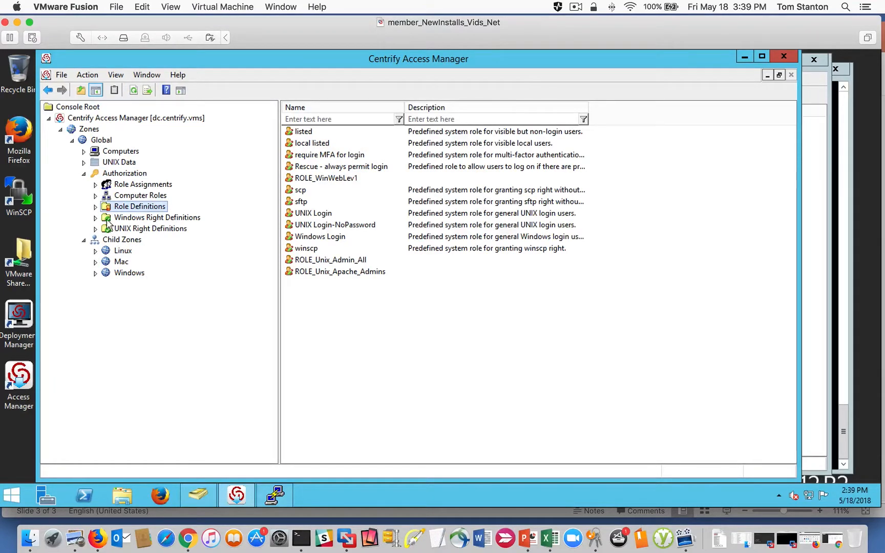
{"action": "left_click", "coordinate": [96, 207]}
{"action": "left_click", "coordinate": [160, 340]}
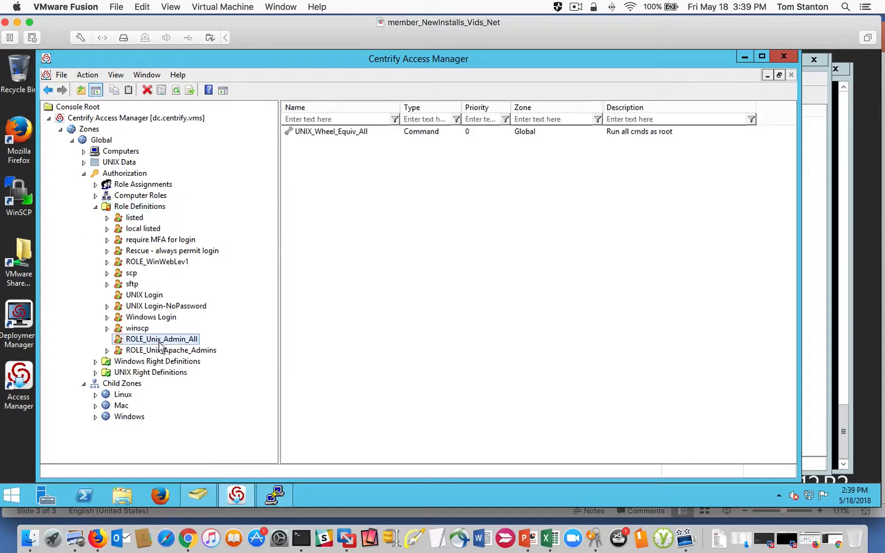
{"action": "left_click", "coordinate": [163, 352]}
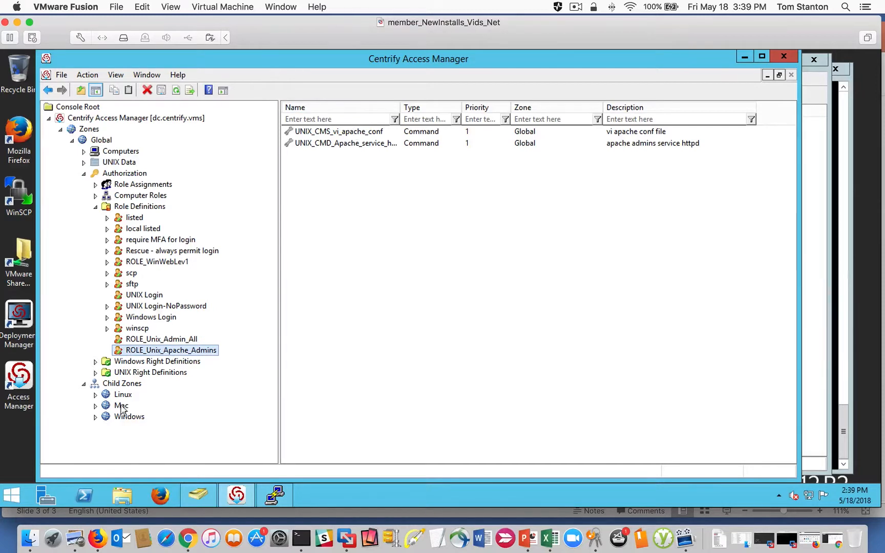
- Open the computer roles in the Linux child zone's authorization settings and expand the zone's computers
{"action": "left_click", "coordinate": [96, 395]}
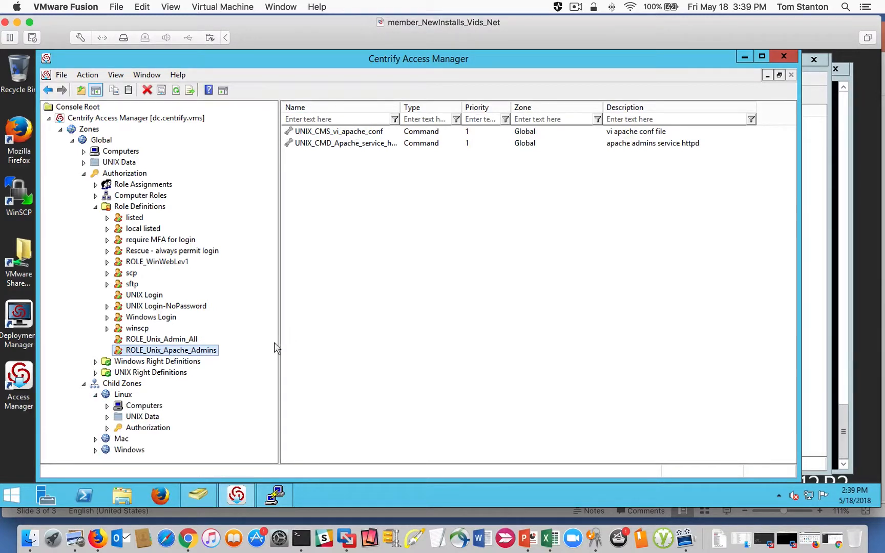
{"action": "left_click", "coordinate": [110, 418]}
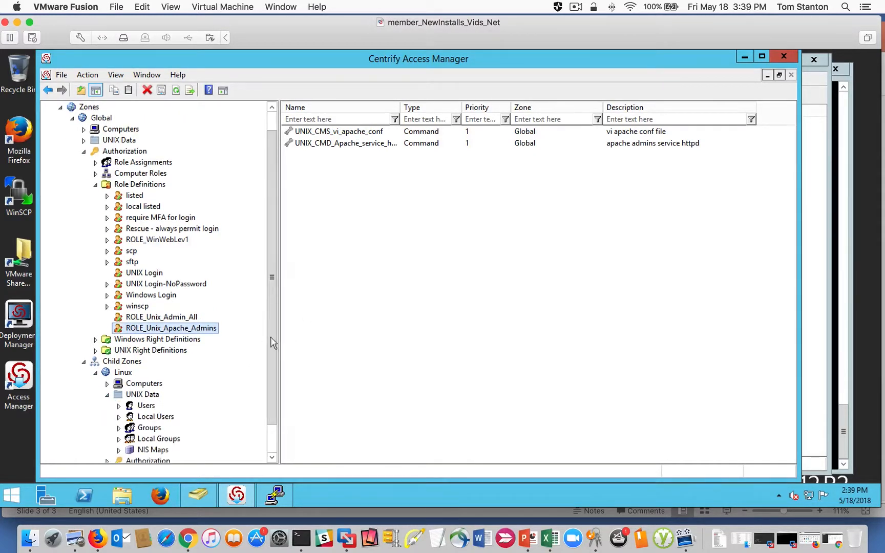
{"action": "left_click_drag", "start_coordinate": [272, 335], "coordinate": [273, 425]}
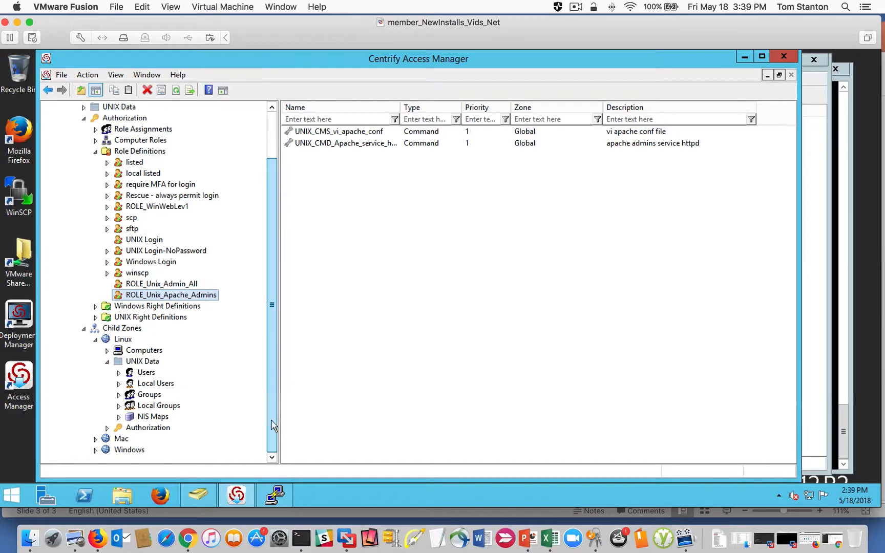
{"action": "left_click", "coordinate": [107, 361]}
{"action": "left_click", "coordinate": [107, 429]}
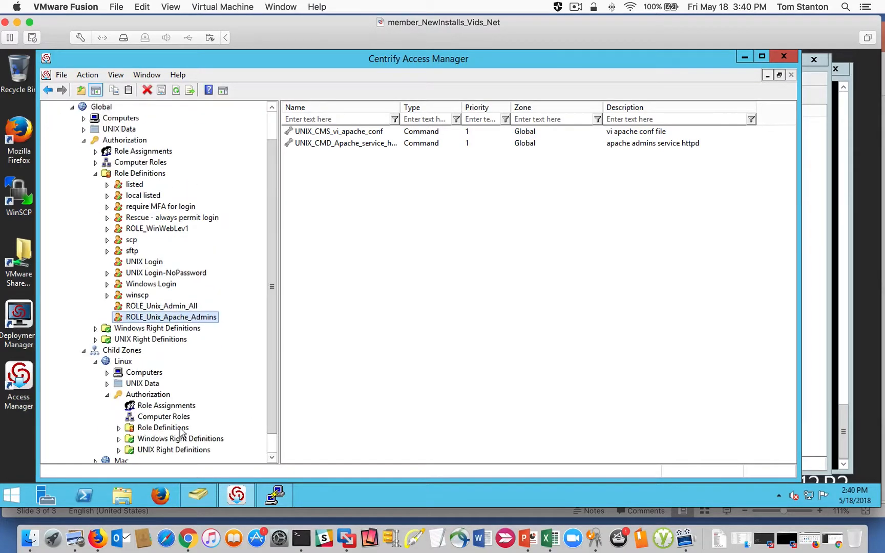
{"action": "left_click_drag", "start_coordinate": [273, 357], "coordinate": [266, 411]}
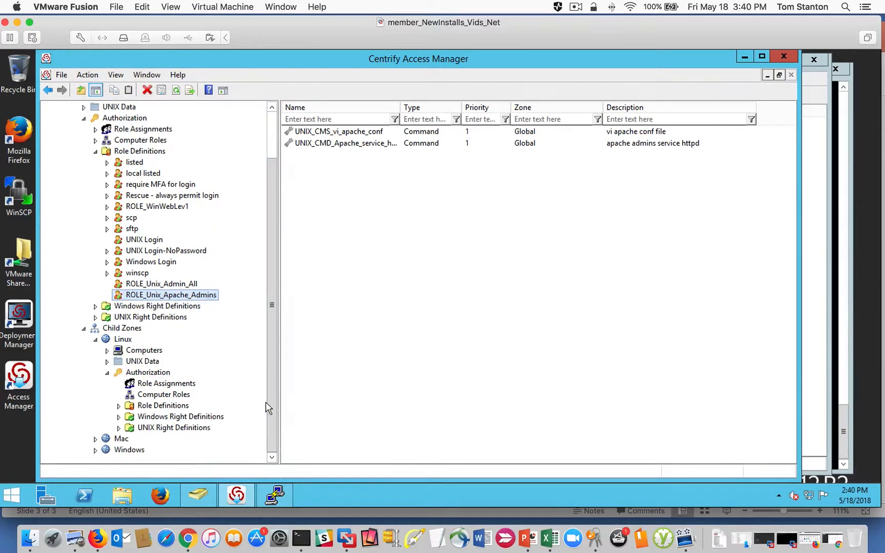
{"action": "left_click", "coordinate": [154, 395]}
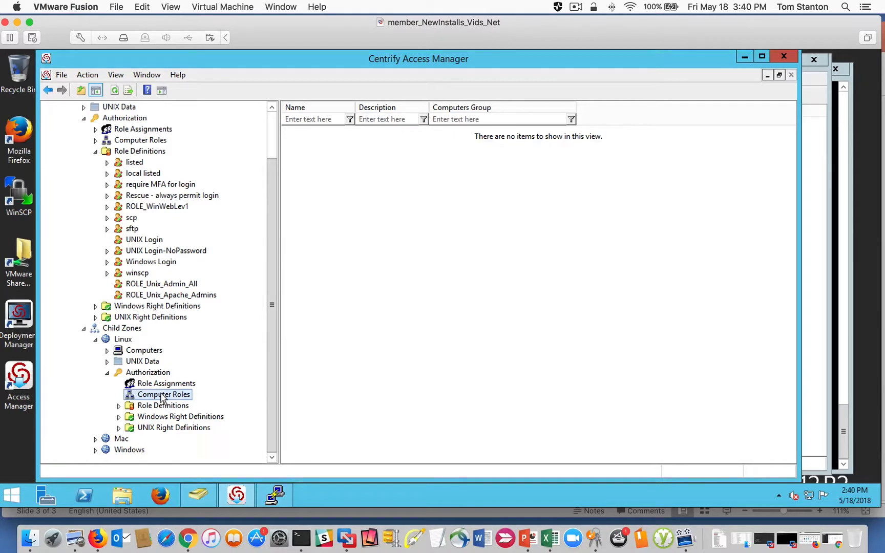
{"action": "left_click", "coordinate": [108, 351]}
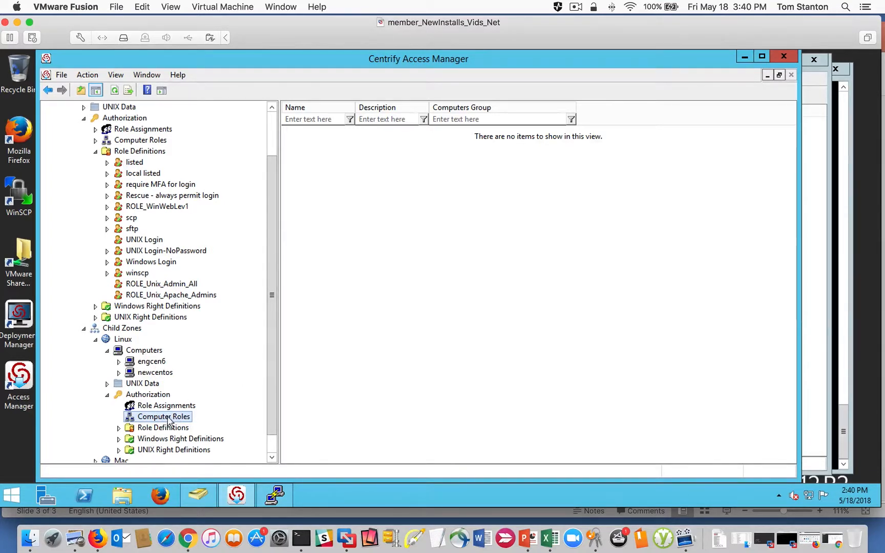
- Start a new computer role in the Linux zone named Unix_Apache_Admins with the description "Unix Apache Admins Comp Role"
{"action": "right_click", "coordinate": [358, 251]}
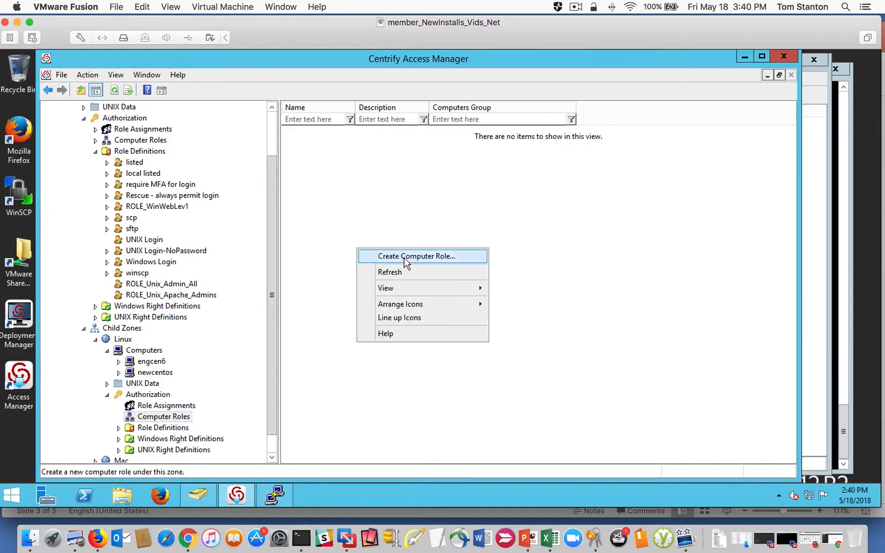
{"action": "left_click", "coordinate": [404, 258]}
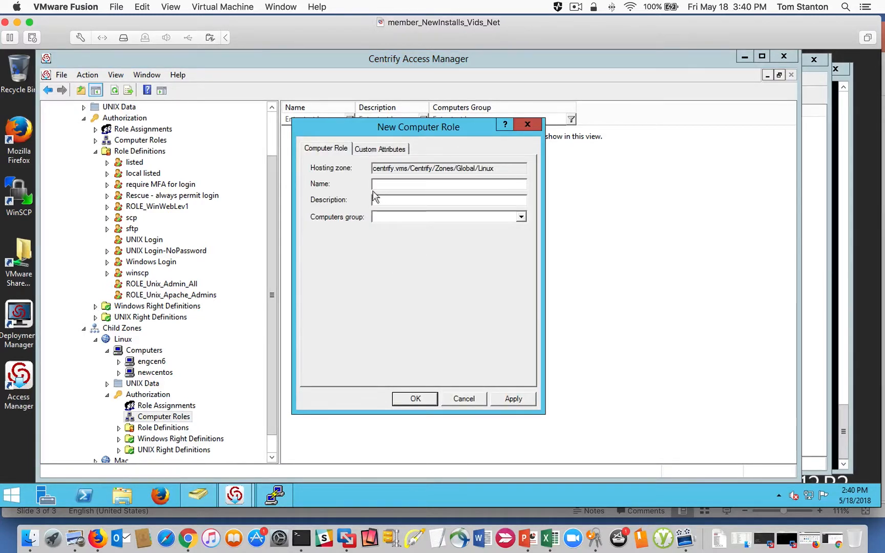
{"action": "type", "text": "Unix "}
{"action": "type", "text": "Apache_Ad"}
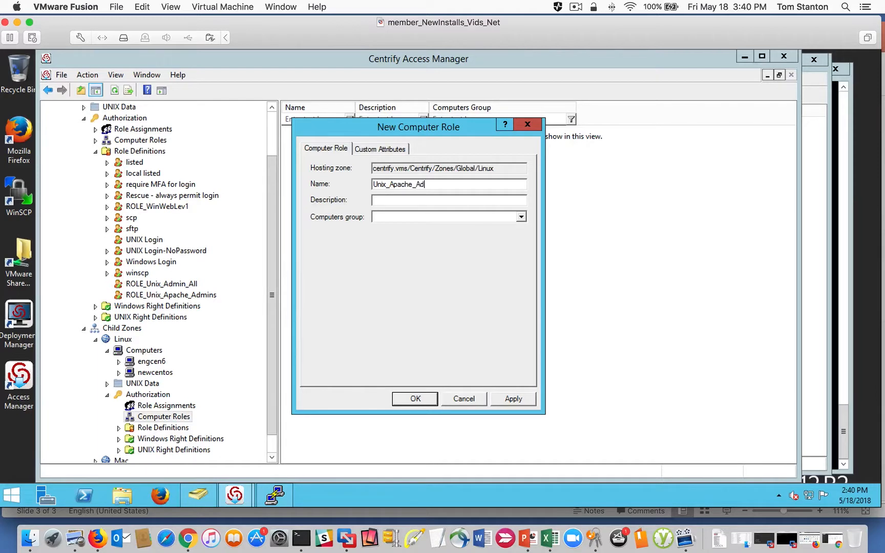
{"action": "type", "text": "Unix Apache Admins Comp Role"}
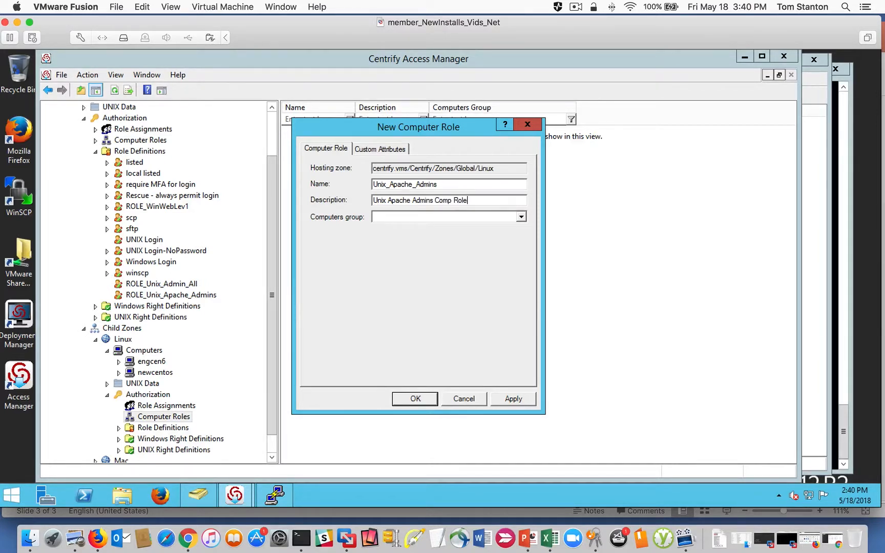
- Find the existing group UNIX_Apache_Servers, set it as the role's computers group, and create the computer role
{"action": "left_click", "coordinate": [521, 217]}
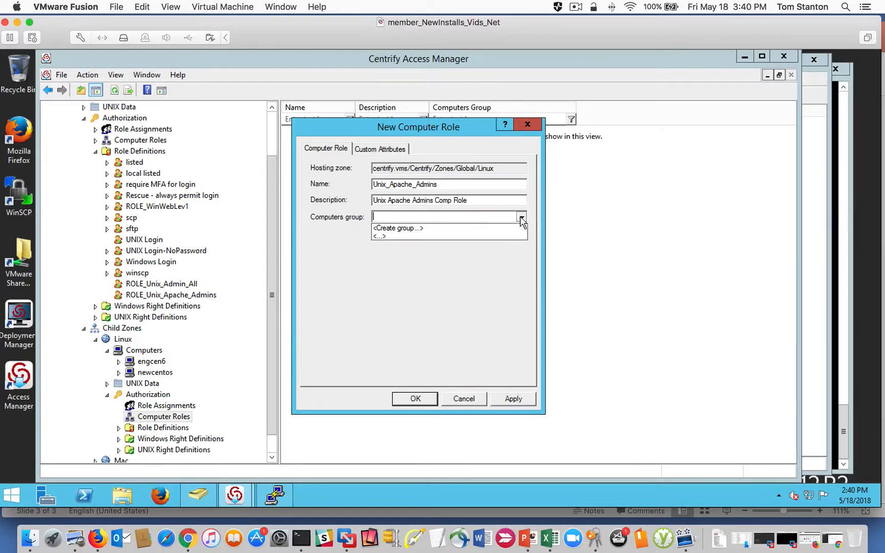
{"action": "left_click", "coordinate": [380, 237]}
{"action": "left_click", "coordinate": [383, 186]}
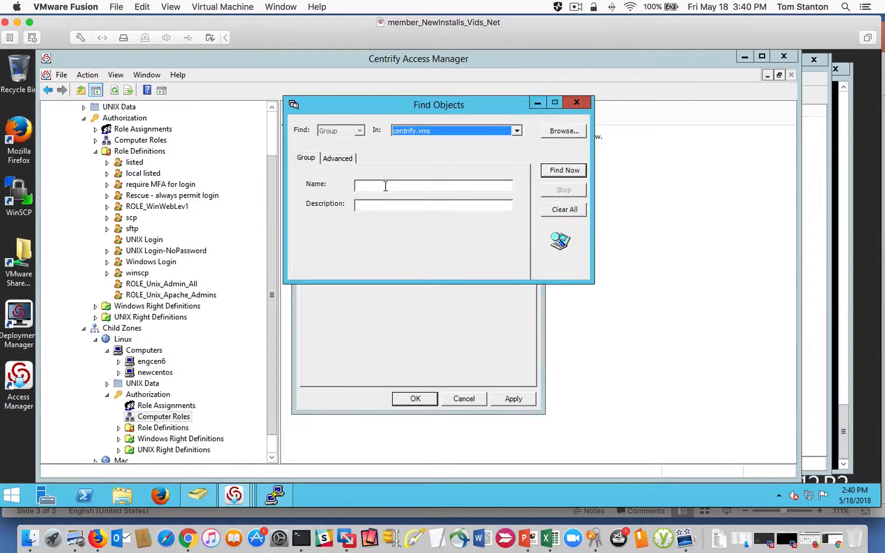
{"action": "type", "text": "UNIx"}
{"action": "key", "text": "Return"}
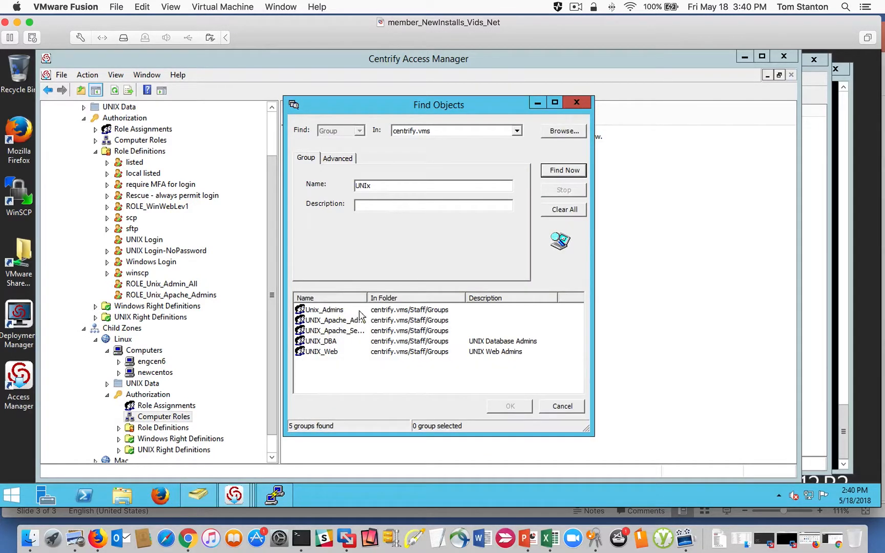
{"action": "left_click_drag", "start_coordinate": [364, 298], "coordinate": [448, 297]}
{"action": "left_click", "coordinate": [332, 332]}
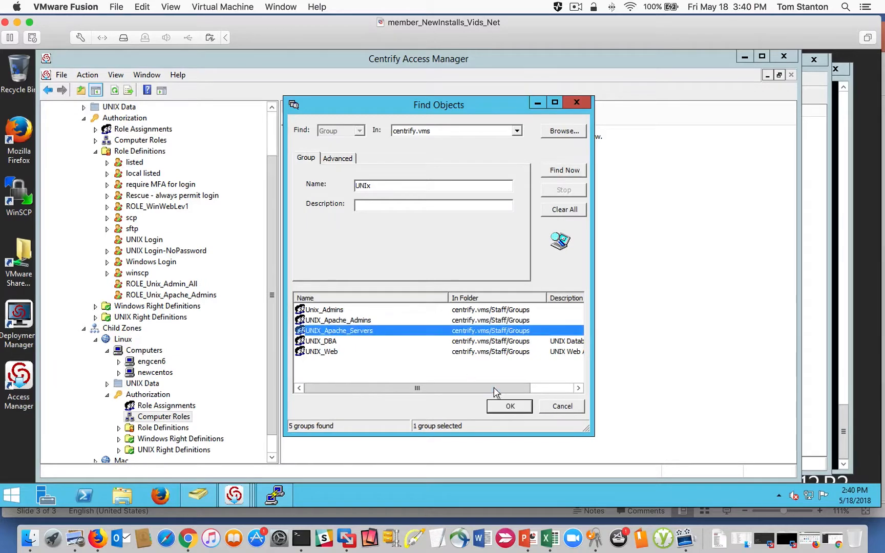
{"action": "left_click", "coordinate": [510, 407]}
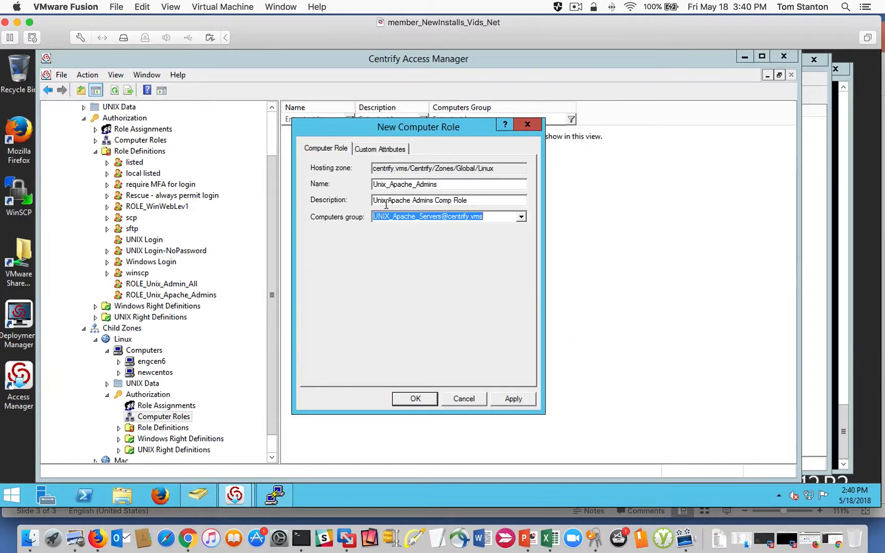
{"action": "left_click", "coordinate": [416, 399]}
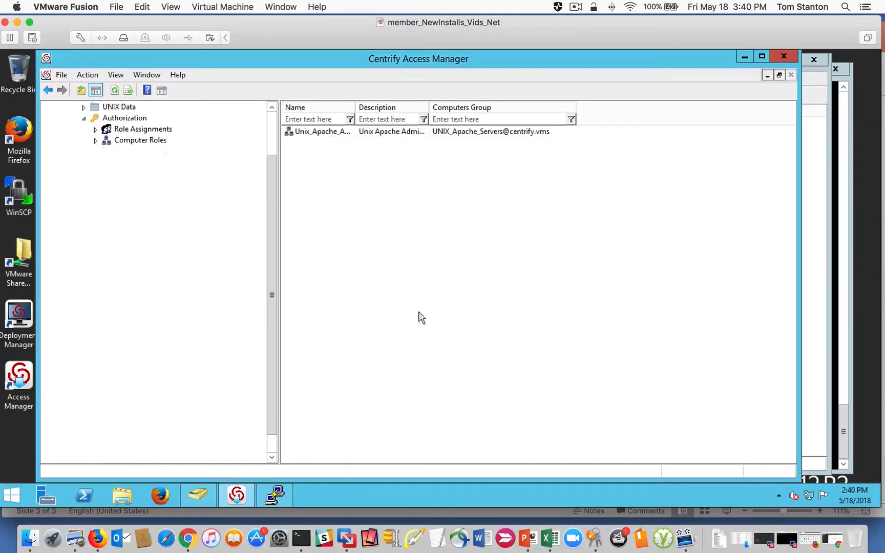
- Examine the new Unix_Apache_Admins computer role, including its computers group, member computers and role assignments
{"action": "left_click", "coordinate": [336, 132]}
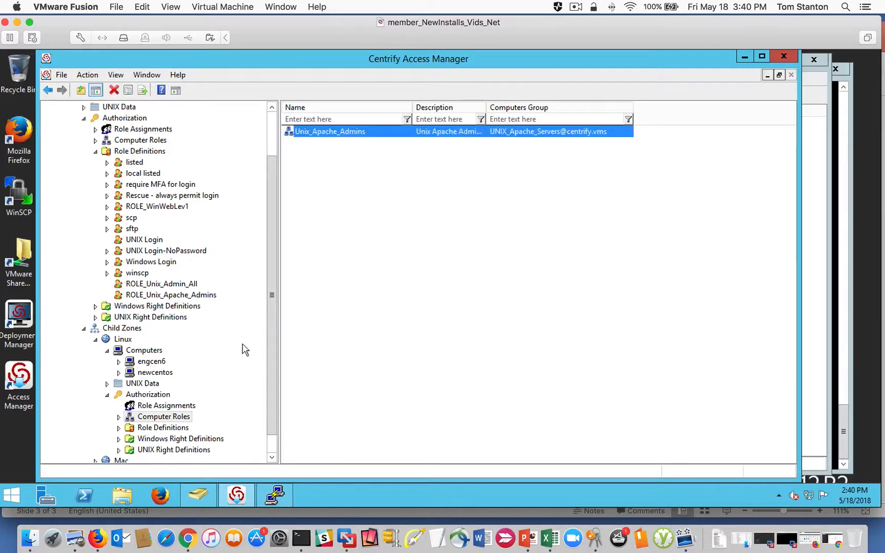
{"action": "double_click", "coordinate": [123, 418]}
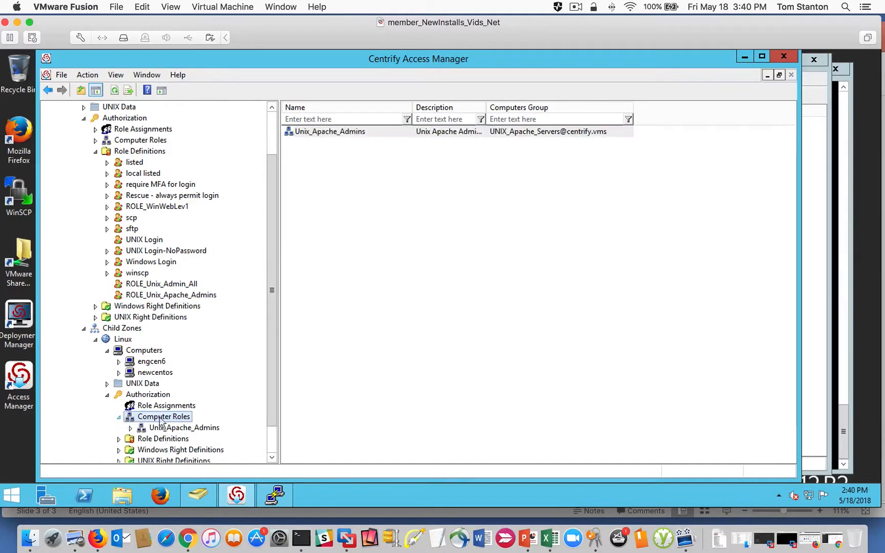
{"action": "left_click", "coordinate": [131, 428]}
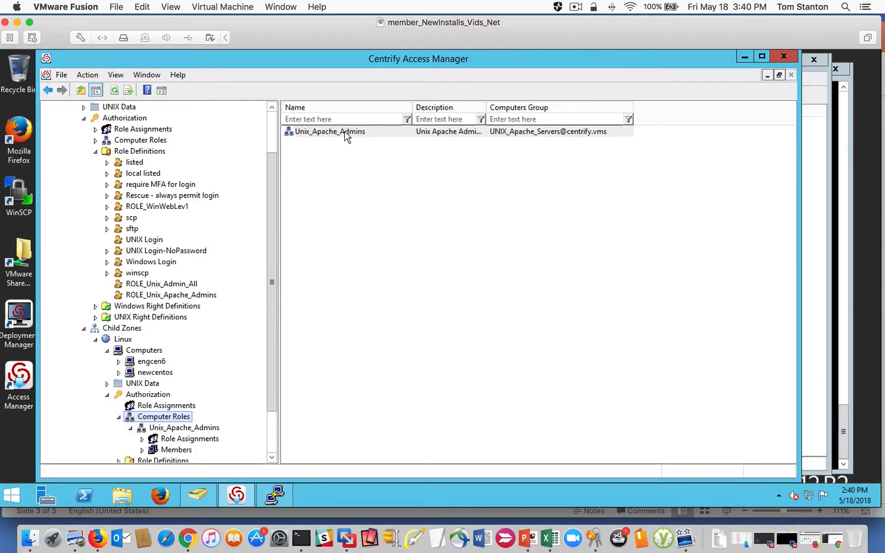
{"action": "left_click_drag", "start_coordinate": [486, 107], "coordinate": [509, 107]}
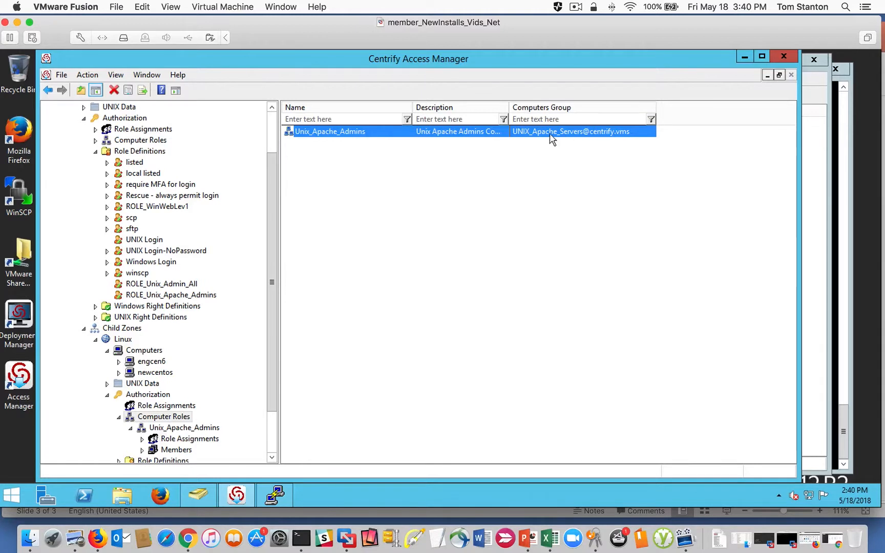
{"action": "left_click_drag", "start_coordinate": [274, 324], "coordinate": [275, 373]}
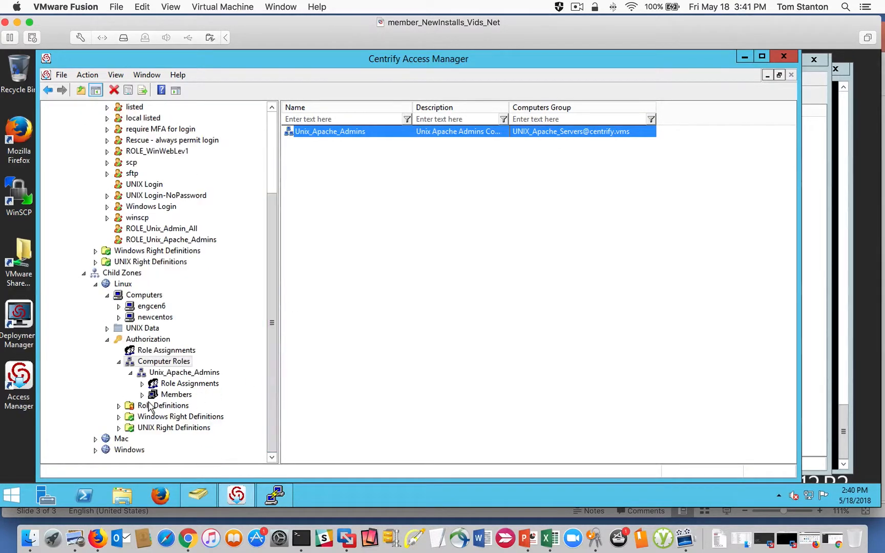
{"action": "left_click", "coordinate": [177, 392]}
{"action": "left_click", "coordinate": [315, 132]}
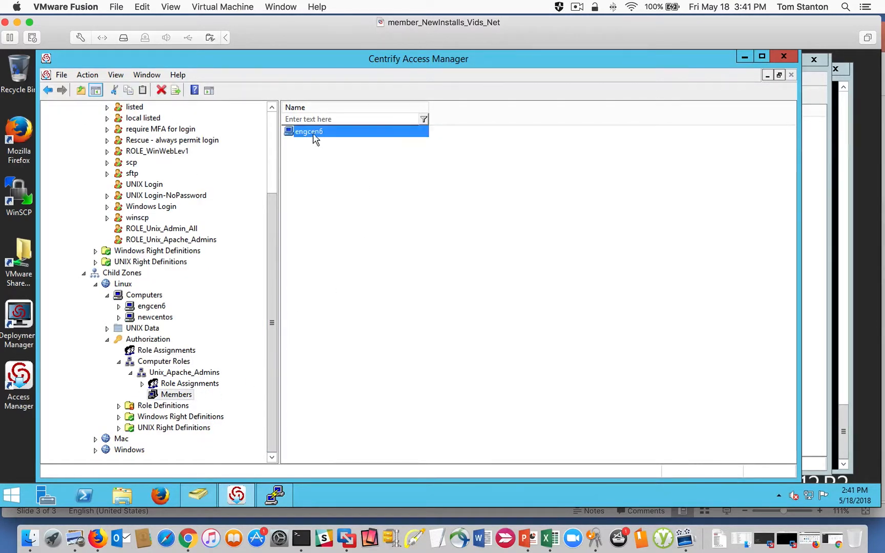
{"action": "left_click", "coordinate": [181, 374]}
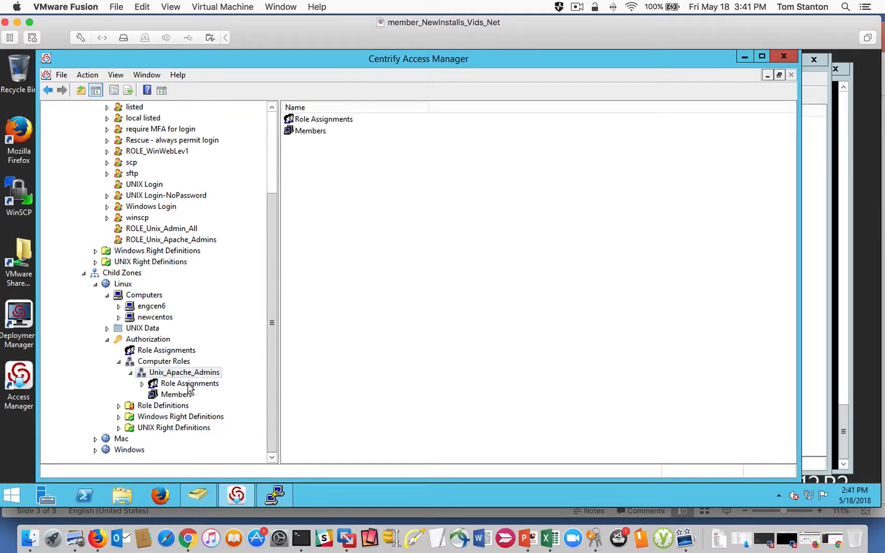
{"action": "left_click", "coordinate": [186, 384]}
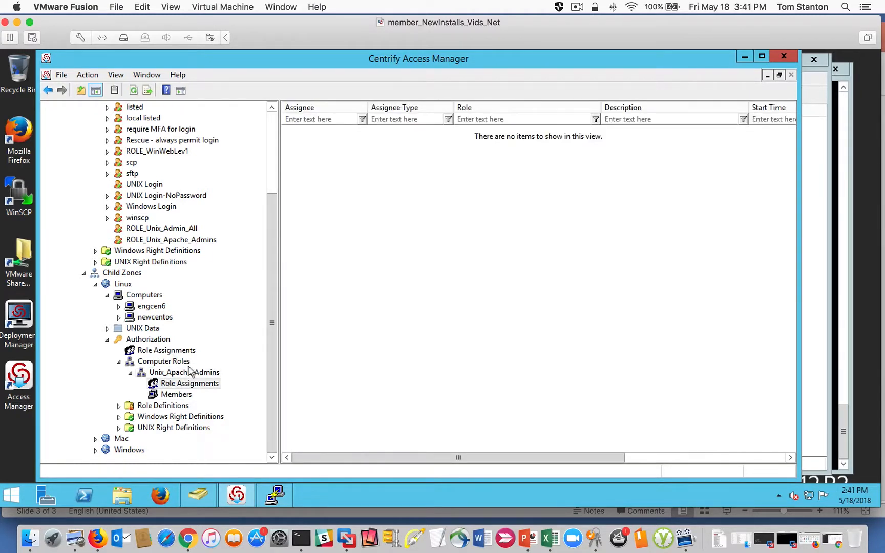
{"action": "left_click", "coordinate": [164, 364]}
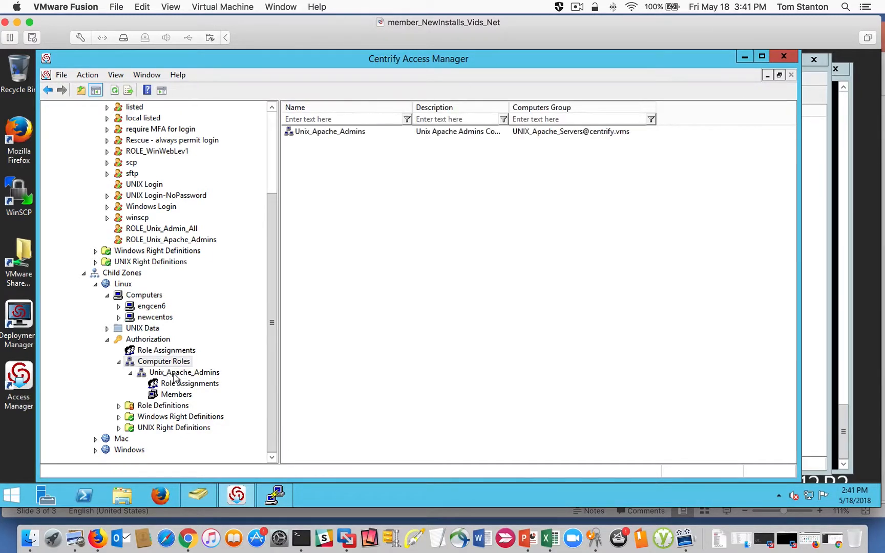
- Start a role assignment under the Unix_Apache_Admins computer role, selecting the UNIX Login role from the Global zone
{"action": "left_click", "coordinate": [173, 374]}
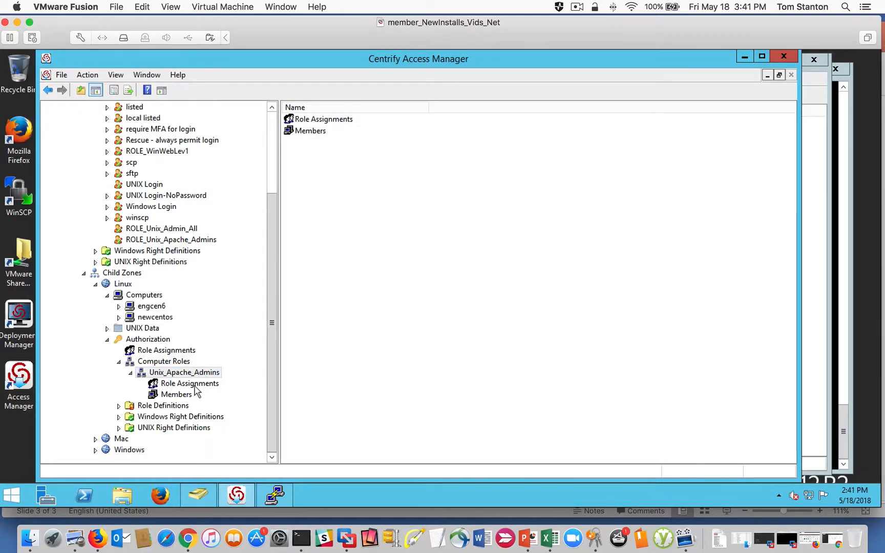
{"action": "left_click", "coordinate": [194, 385]}
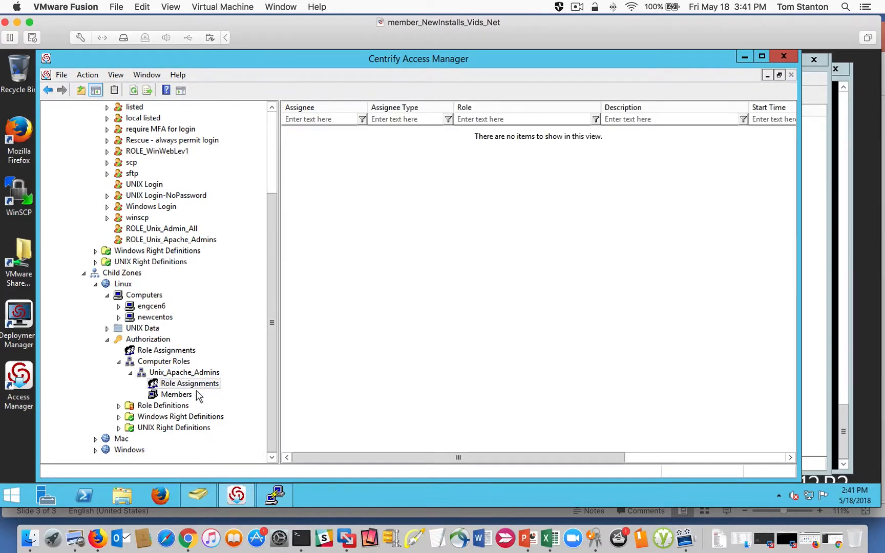
{"action": "right_click", "coordinate": [350, 251]}
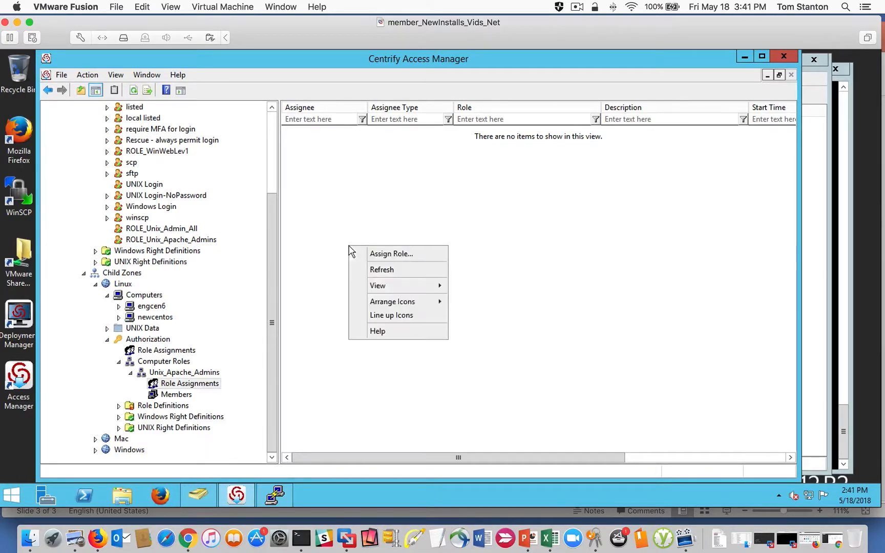
{"action": "left_click", "coordinate": [369, 253]}
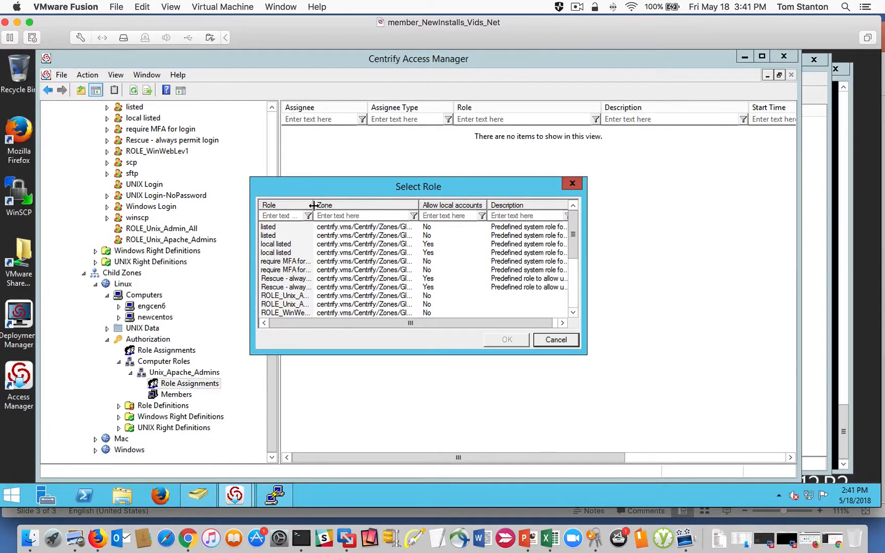
{"action": "left_click_drag", "start_coordinate": [313, 205], "coordinate": [370, 204]}
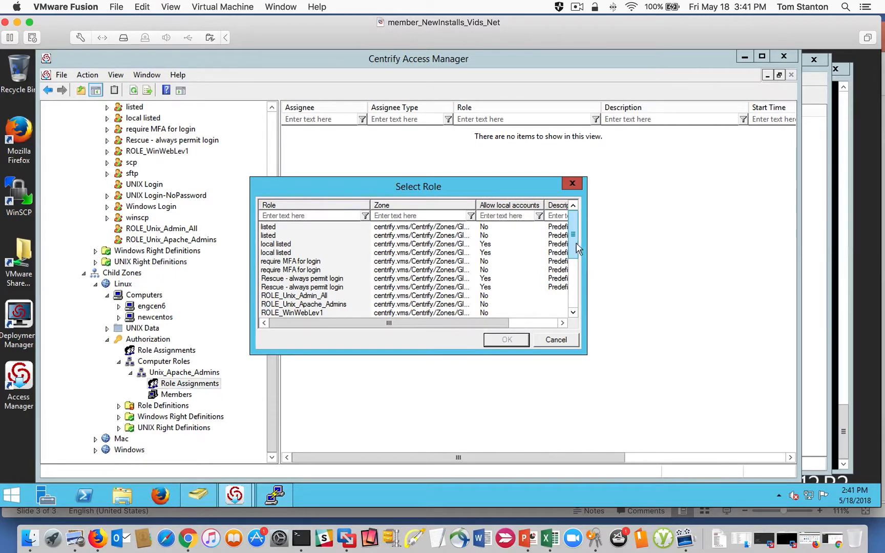
{"action": "scroll", "coordinate": [579, 249], "scroll_direction": "down", "scroll_amount": 4}
{"action": "left_click", "coordinate": [287, 270]}
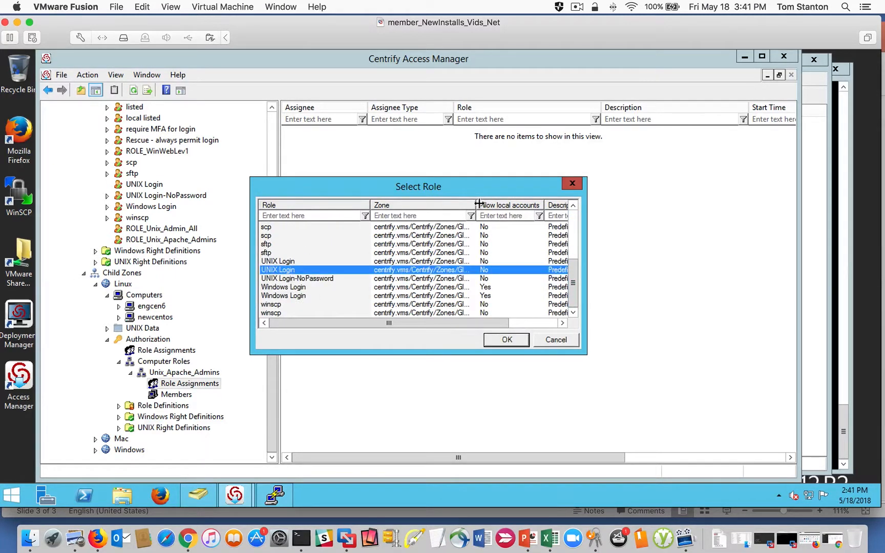
{"action": "left_click_drag", "start_coordinate": [478, 204], "coordinate": [539, 204]}
{"action": "left_click", "coordinate": [506, 340]}
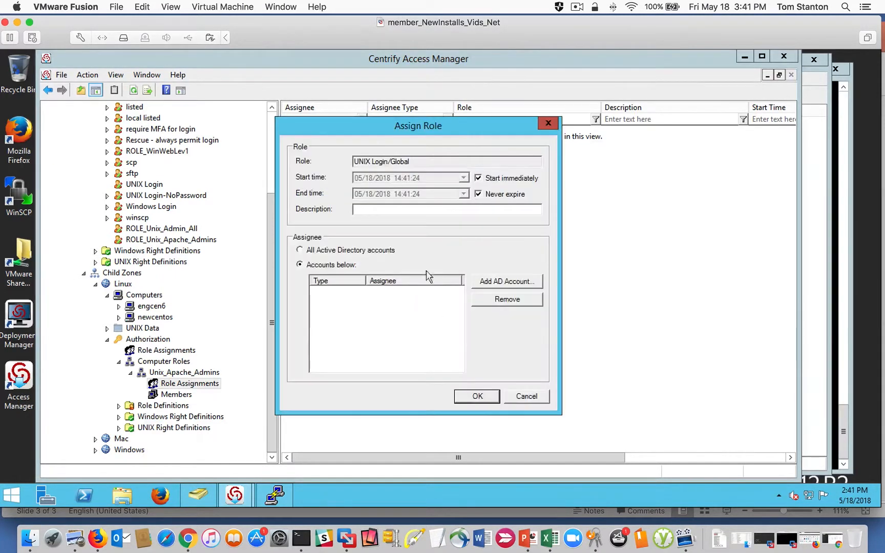
- Find the AD group UNIX_Apache_Admins, add it as the assignee, and complete the UNIX Login role assignment
{"action": "left_click", "coordinate": [507, 282]}
{"action": "left_click", "coordinate": [360, 130]}
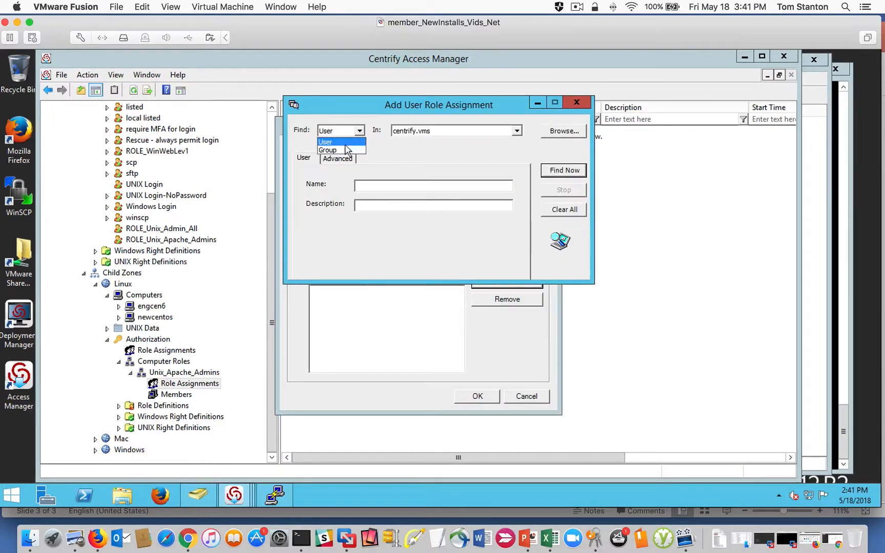
{"action": "left_click", "coordinate": [348, 150]}
{"action": "left_click", "coordinate": [373, 186]}
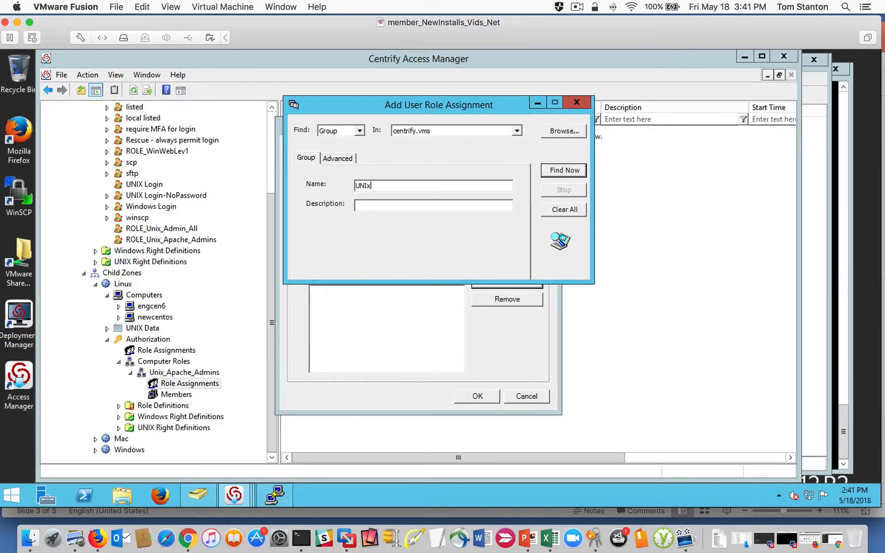
{"action": "key", "text": "Return"}
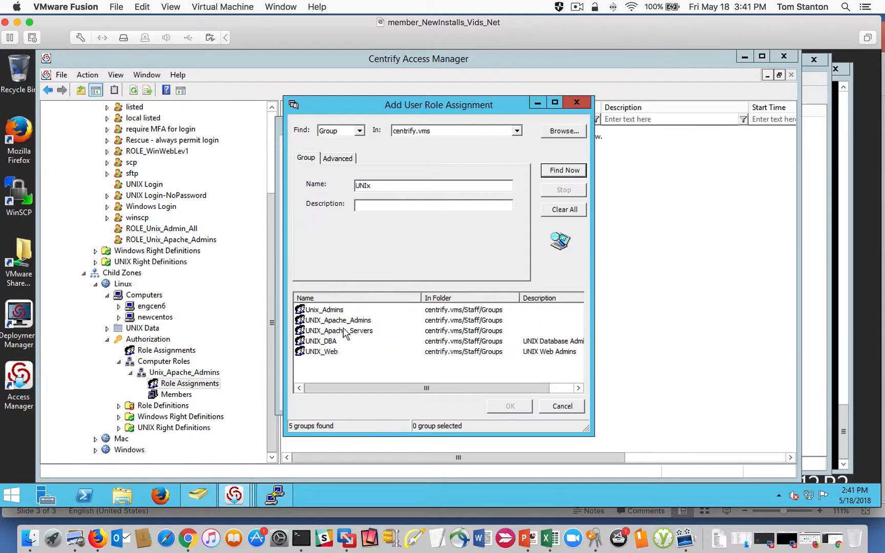
{"action": "left_click", "coordinate": [341, 320]}
{"action": "left_click", "coordinate": [508, 406]}
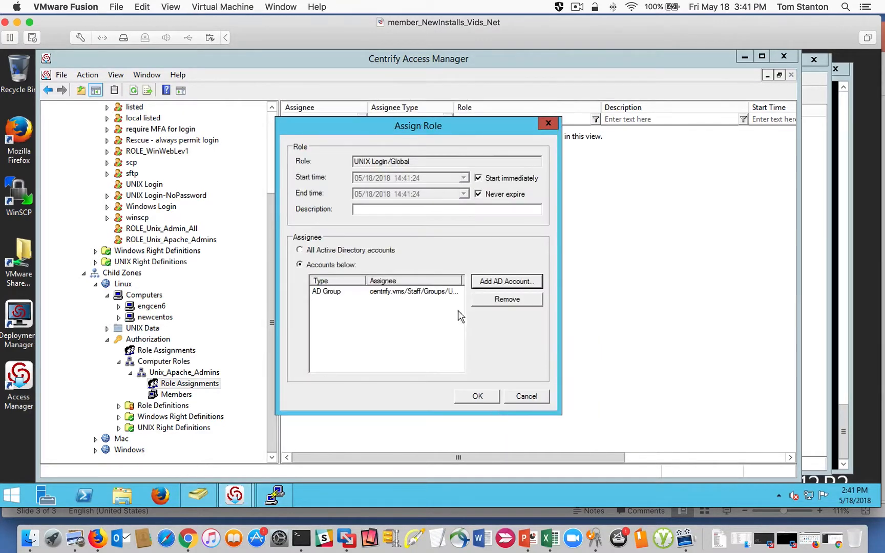
{"action": "left_click", "coordinate": [477, 398]}
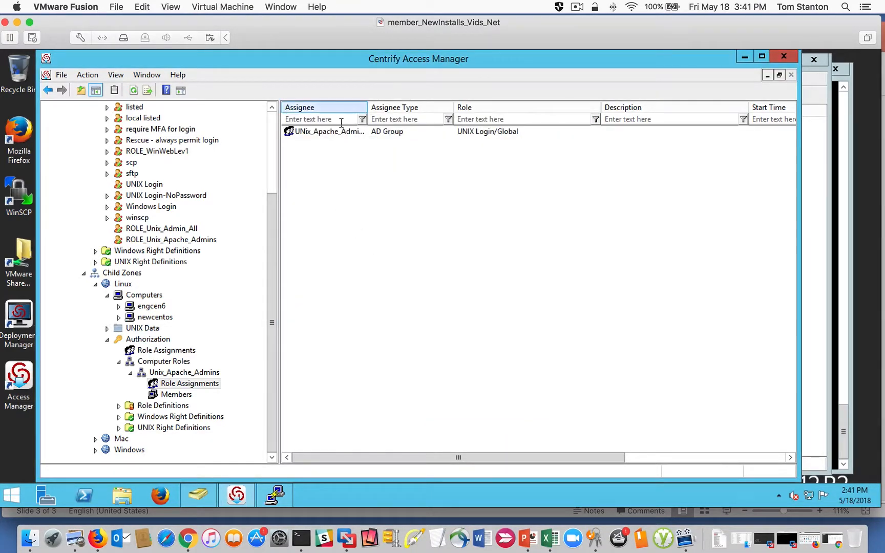
{"action": "left_click_drag", "start_coordinate": [368, 110], "coordinate": [419, 108]}
- Start a second role assignment for the Unix_Apache_Admins computer role, selecting ROLE_Unix_Apache_Admins
{"action": "right_click", "coordinate": [320, 196]}
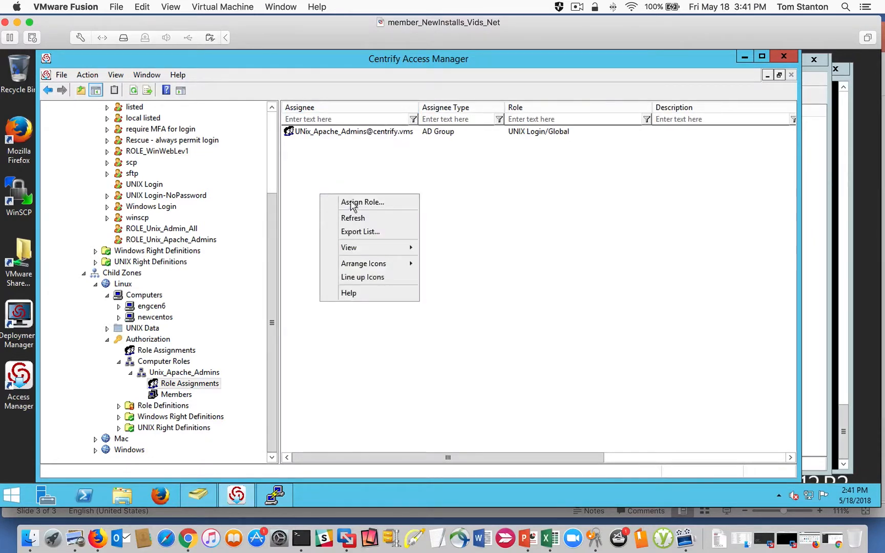
{"action": "left_click", "coordinate": [355, 203]}
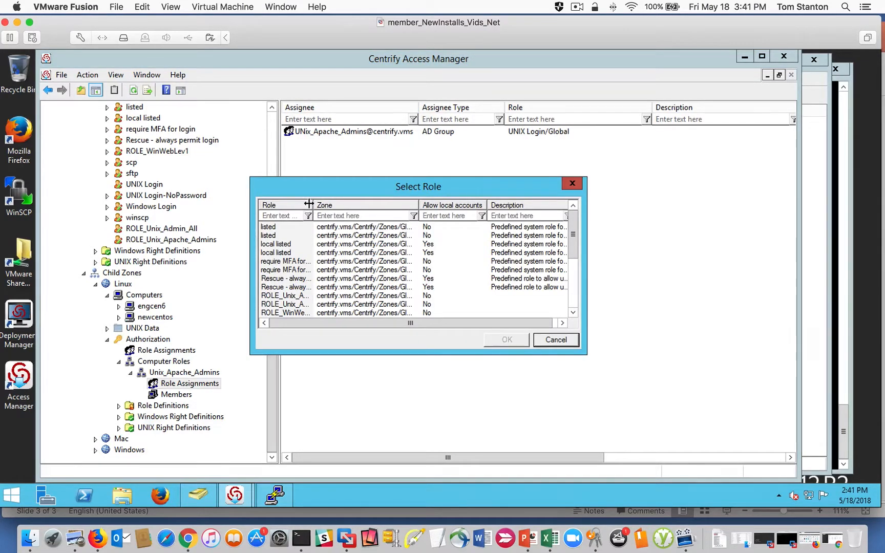
{"action": "left_click_drag", "start_coordinate": [572, 228], "coordinate": [573, 299]}
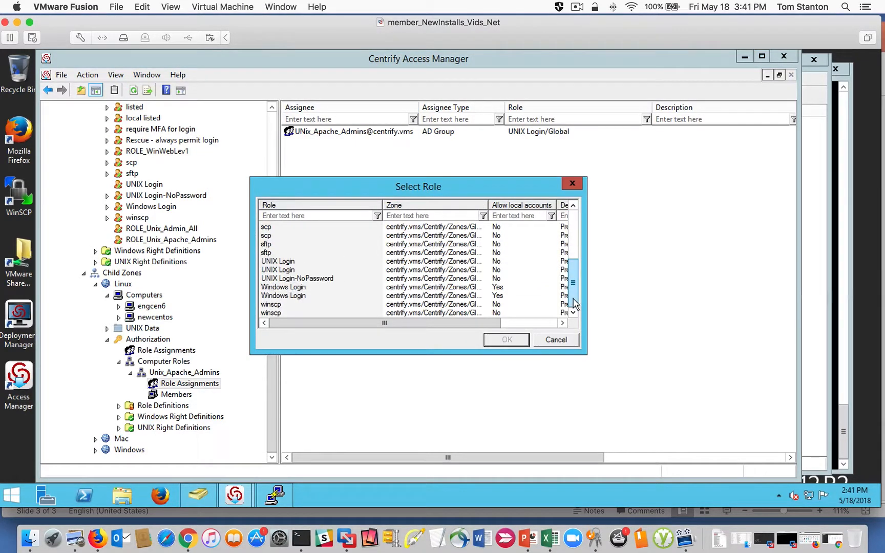
{"action": "scroll", "coordinate": [512, 279], "scroll_direction": "up", "scroll_amount": 3}
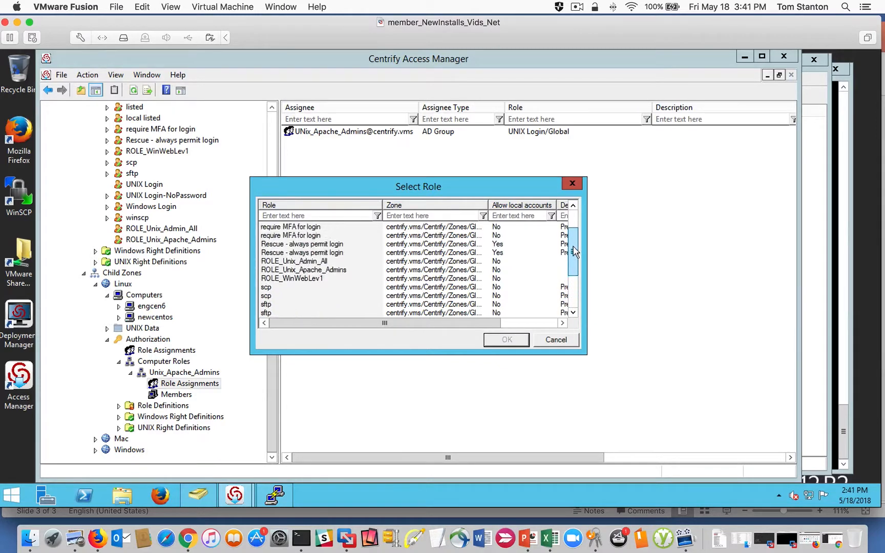
{"action": "left_click", "coordinate": [296, 270]}
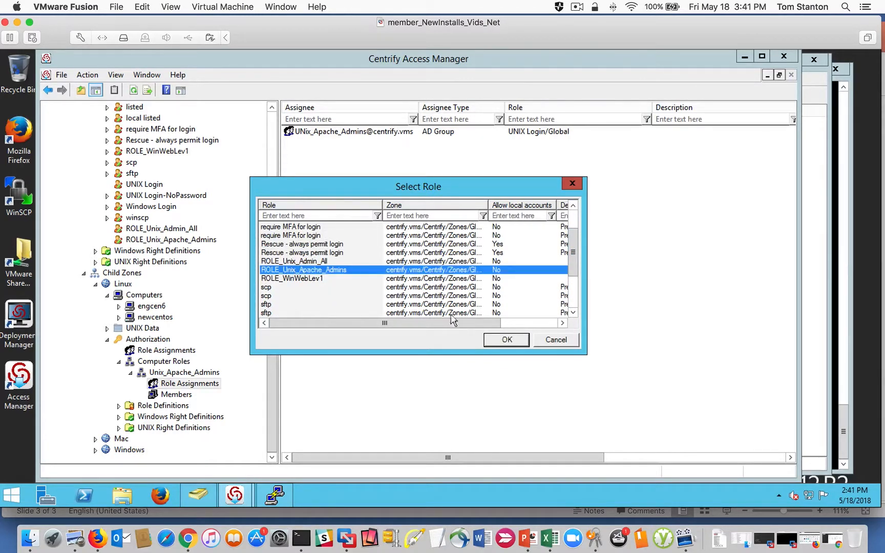
{"action": "left_click", "coordinate": [506, 340]}
- Search AD groups for "UNIX", add UNIX_Apache_Admins as the assignee, and complete the ROLE_Unix_Apache_Admins assignment
{"action": "left_click", "coordinate": [530, 284]}
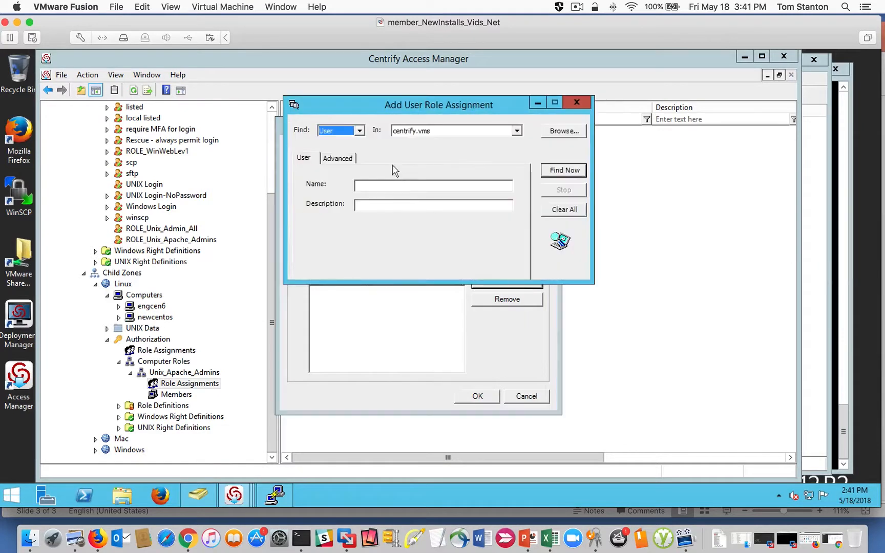
{"action": "left_click", "coordinate": [359, 131]}
{"action": "left_click", "coordinate": [331, 149]}
{"action": "left_click", "coordinate": [369, 184]}
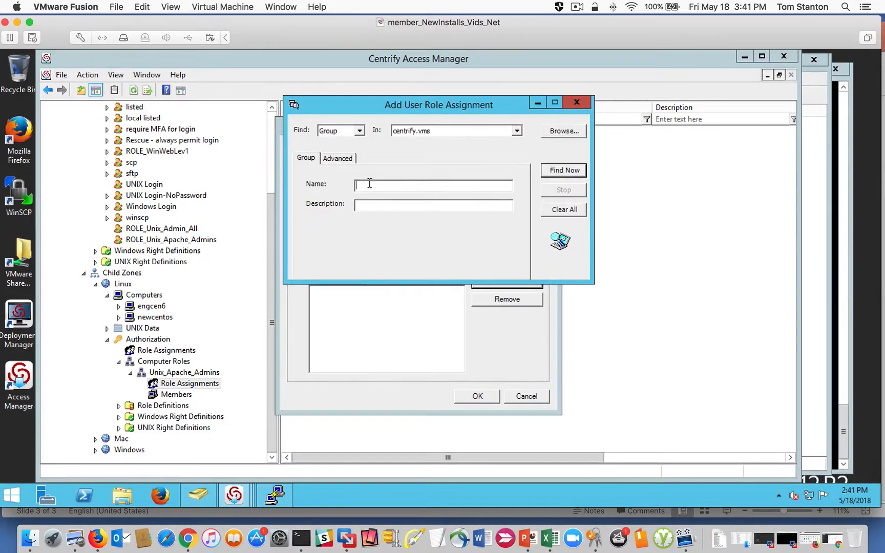
{"action": "type", "text": "UNIX"}
{"action": "key", "text": "Return"}
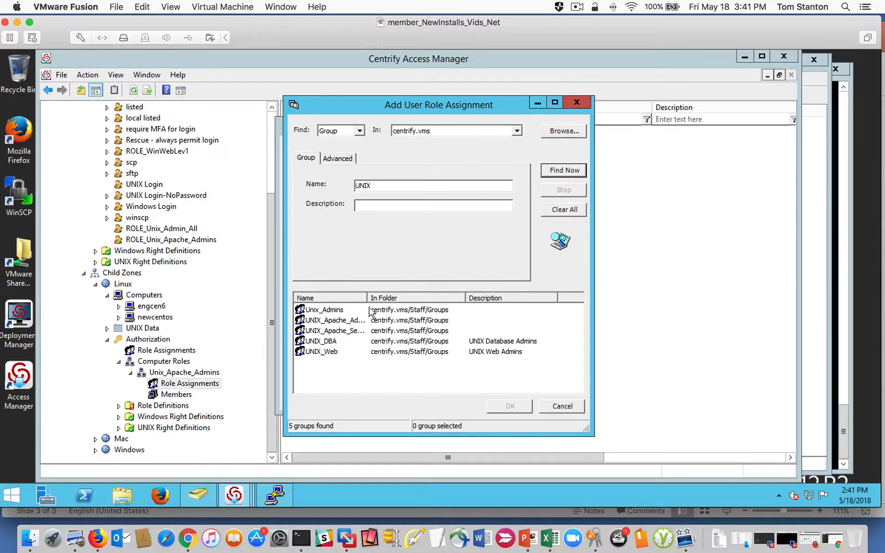
{"action": "left_click_drag", "start_coordinate": [367, 297], "coordinate": [427, 298]}
{"action": "left_click", "coordinate": [354, 321]}
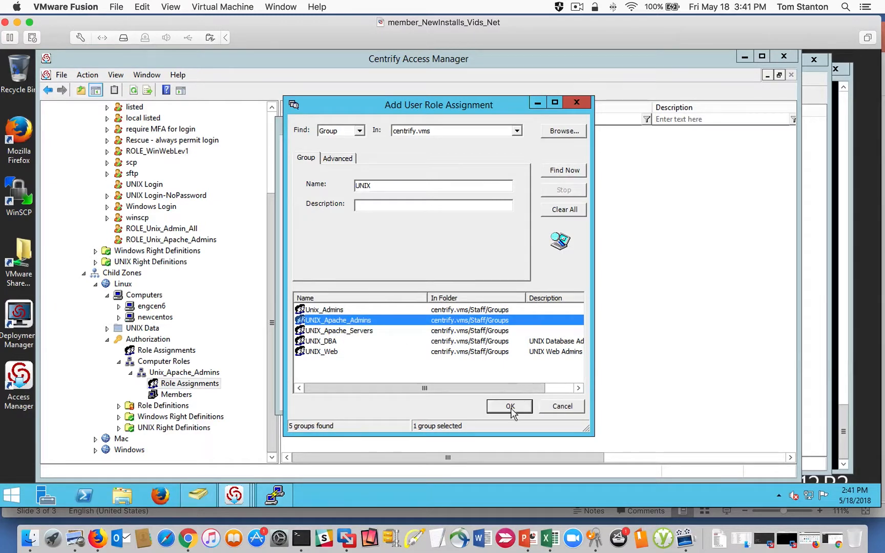
{"action": "left_click", "coordinate": [511, 407]}
{"action": "left_click", "coordinate": [476, 398]}
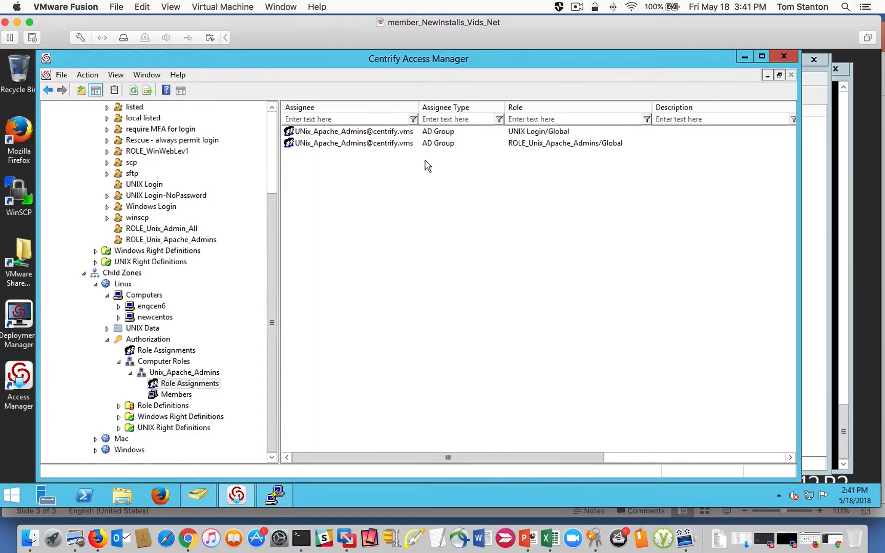
- Review the Unix_Apache_Admins computer role's assigned groups and roles, its computers group and its member computers
{"action": "left_click_drag", "start_coordinate": [416, 106], "coordinate": [439, 106]}
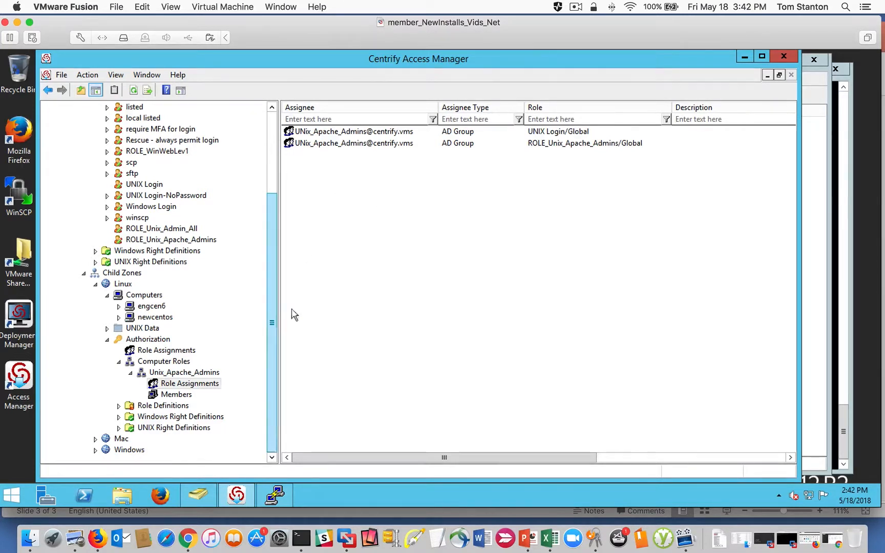
{"action": "left_click", "coordinate": [338, 132]}
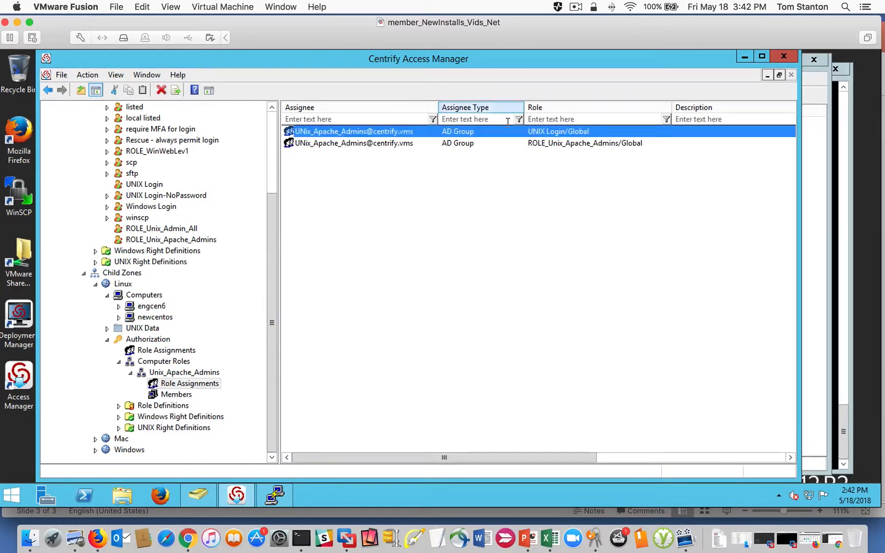
{"action": "left_click", "coordinate": [173, 361]}
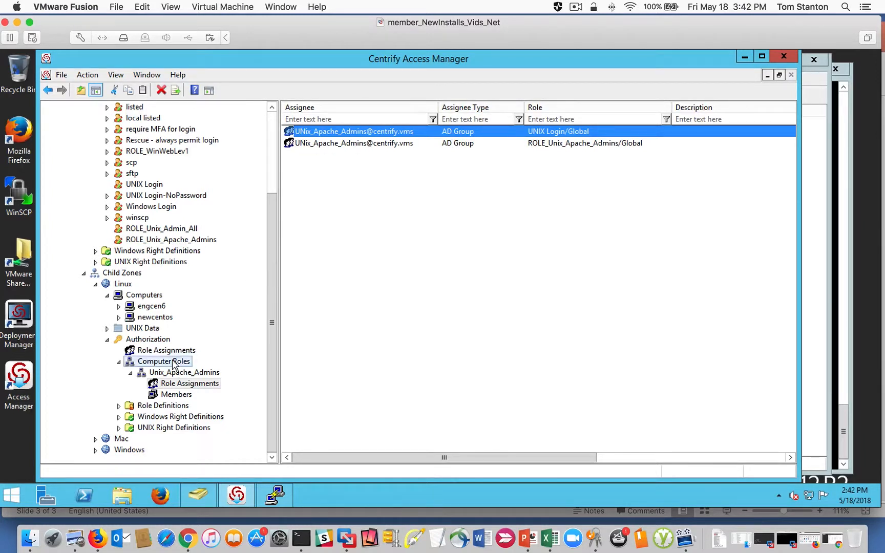
{"action": "left_click", "coordinate": [570, 137]}
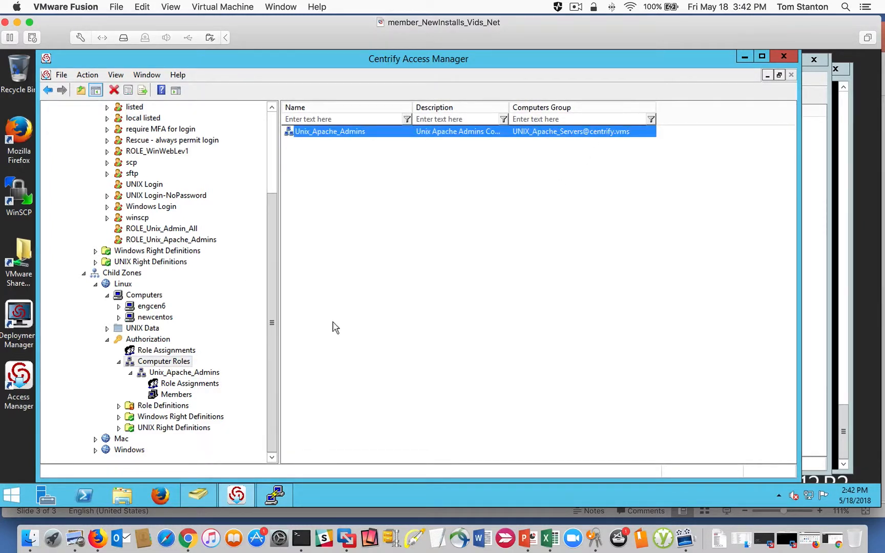
{"action": "left_click", "coordinate": [184, 384]}
{"action": "left_click", "coordinate": [177, 394]}
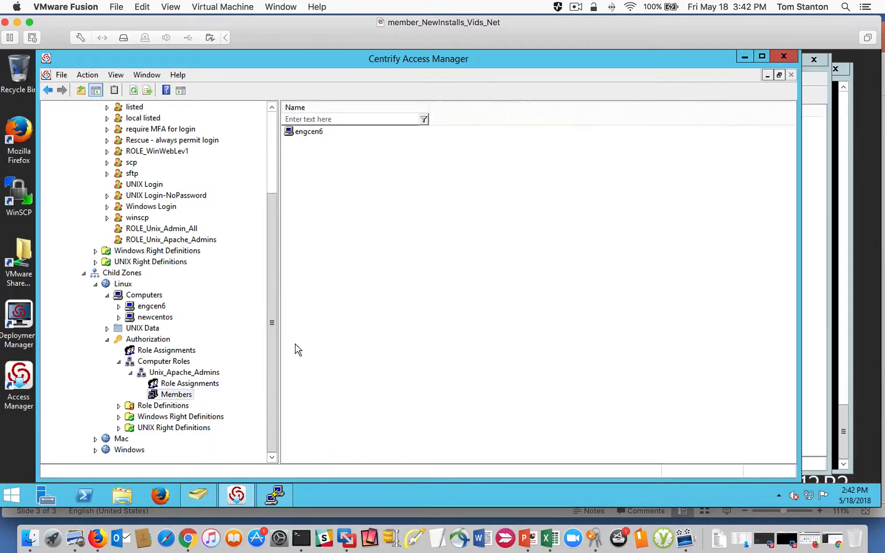
{"action": "left_click", "coordinate": [187, 384]}
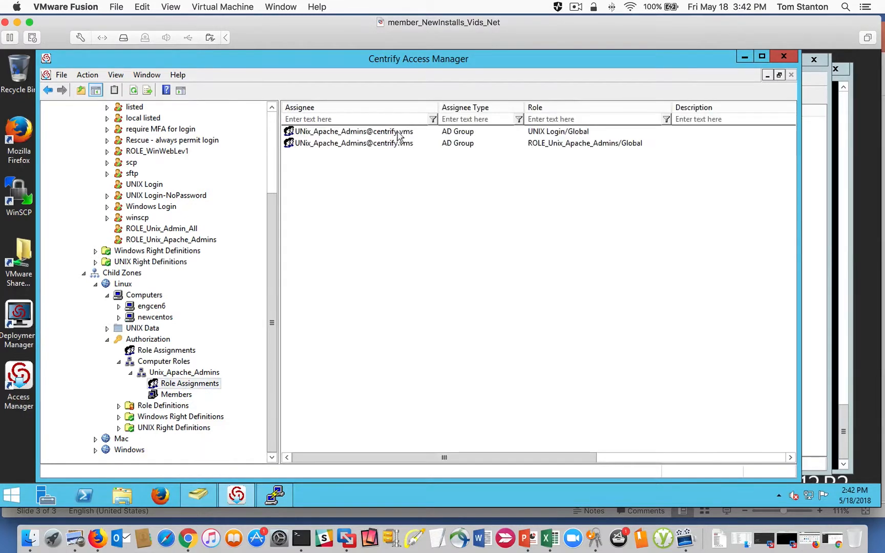
{"action": "left_click", "coordinate": [560, 144]}
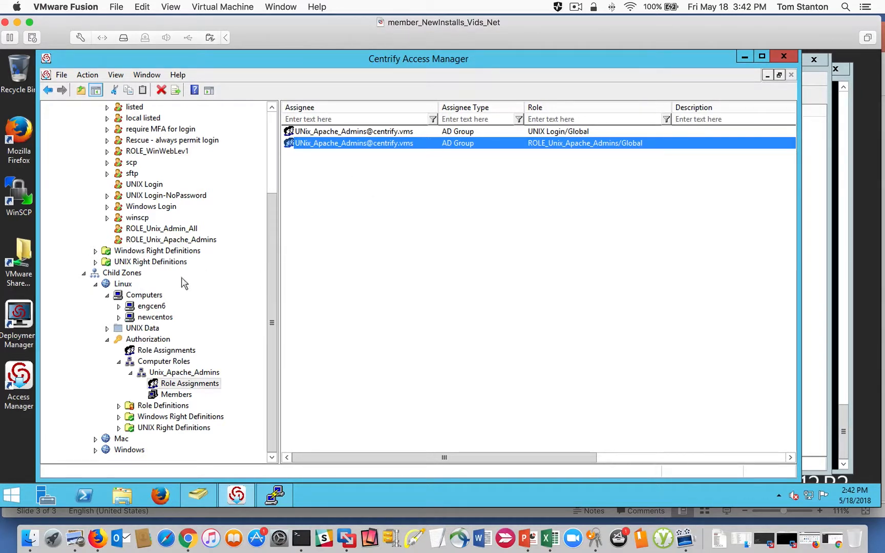
- Check the effective UNIX user rights on the engcen6 computer in the Linux zone, then close the report
{"action": "right_click", "coordinate": [122, 285]}
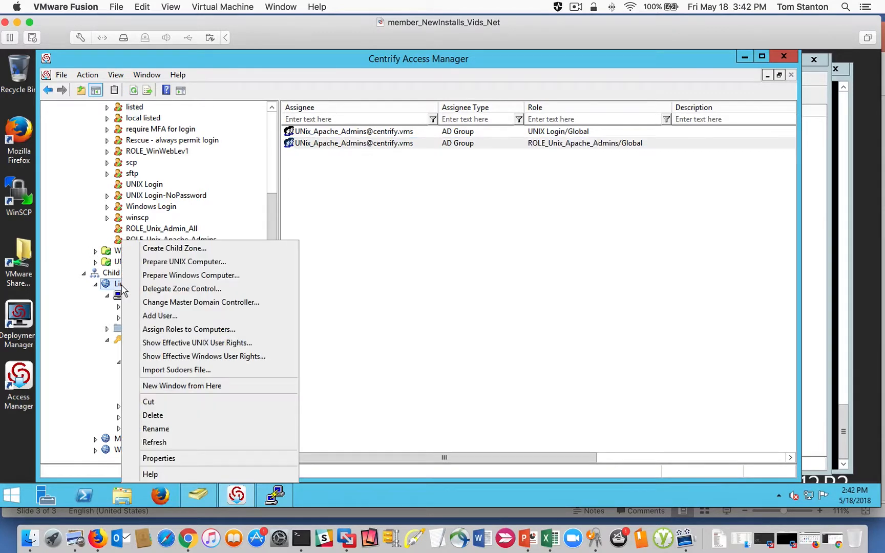
{"action": "left_click", "coordinate": [122, 285]}
{"action": "left_click", "coordinate": [146, 307]}
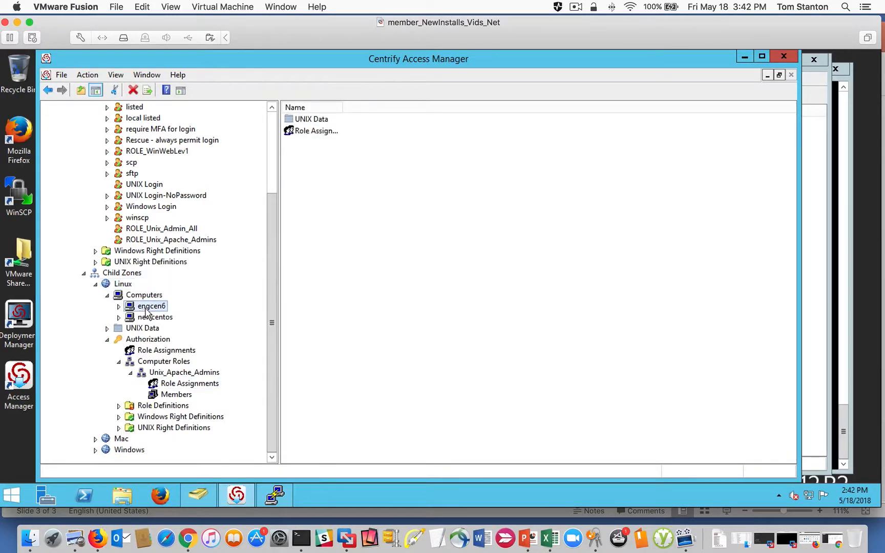
{"action": "right_click", "coordinate": [152, 310]}
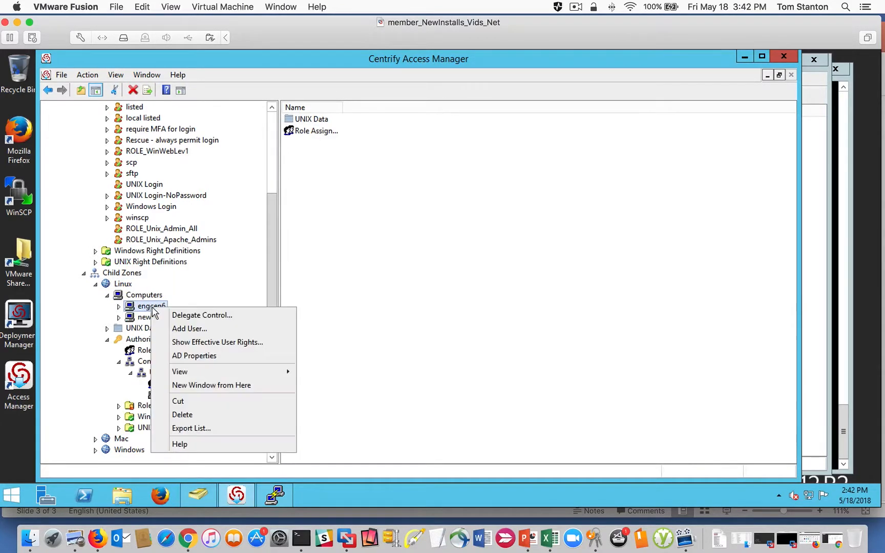
{"action": "left_click", "coordinate": [251, 342]}
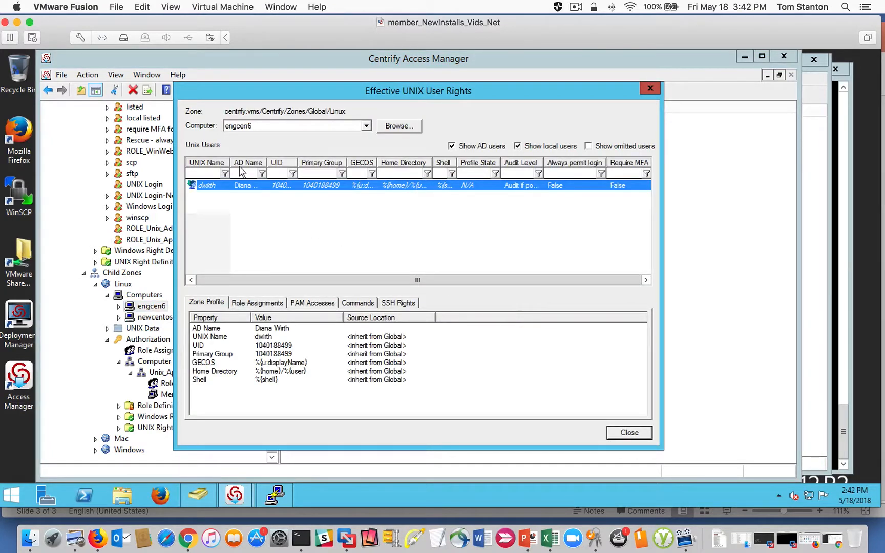
{"action": "left_click_drag", "start_coordinate": [230, 163], "coordinate": [251, 163]}
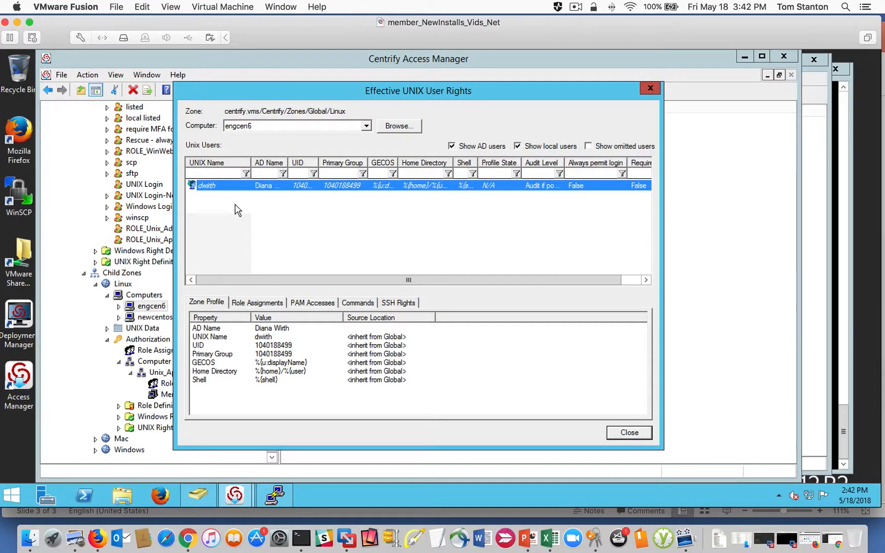
{"action": "left_click", "coordinate": [628, 433]}
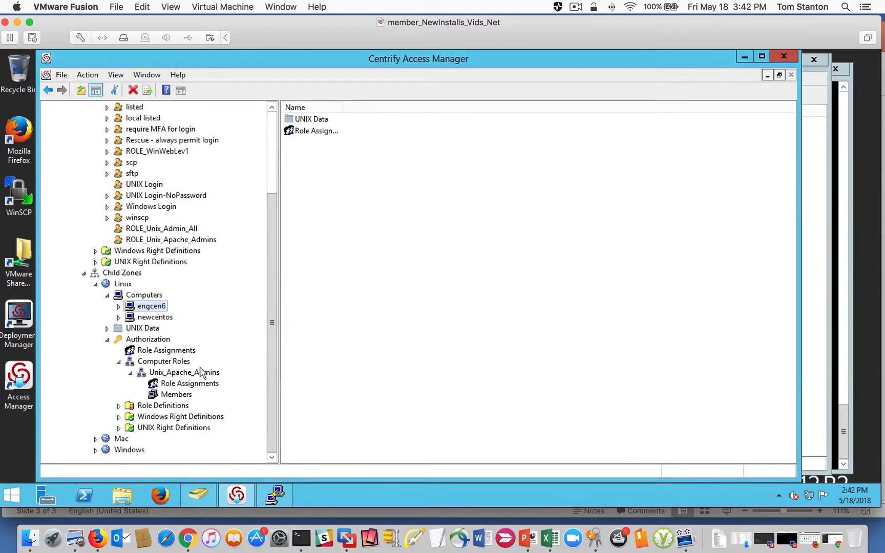
- Review the Unix_Apache_Admins computer role's assignments, then switch to Active Directory Users and Computers and check the UNIX_Apache_Admins group's members
{"action": "left_click", "coordinate": [187, 384]}
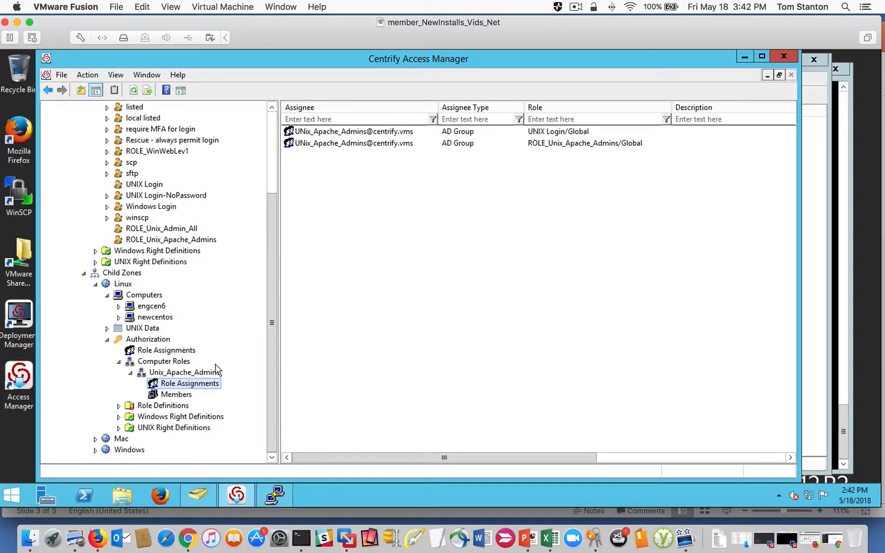
{"action": "left_click", "coordinate": [204, 496]}
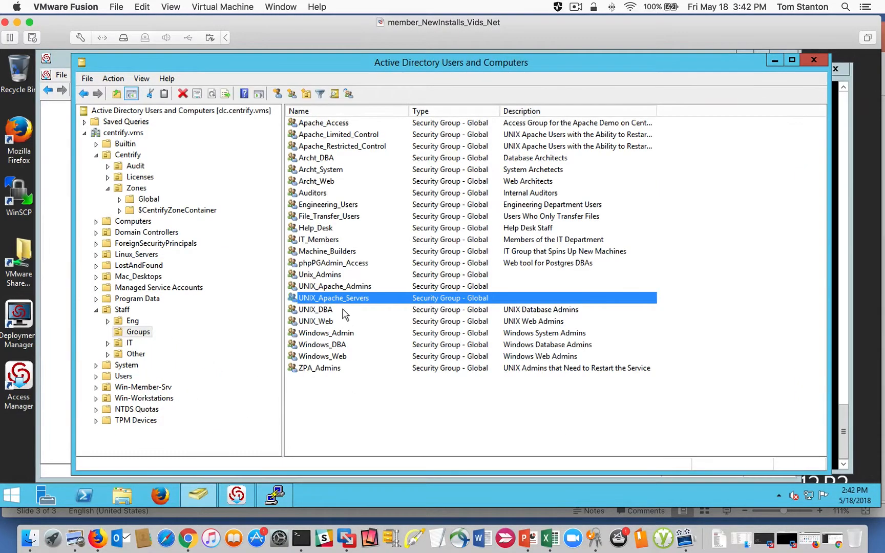
{"action": "double_click", "coordinate": [335, 286]}
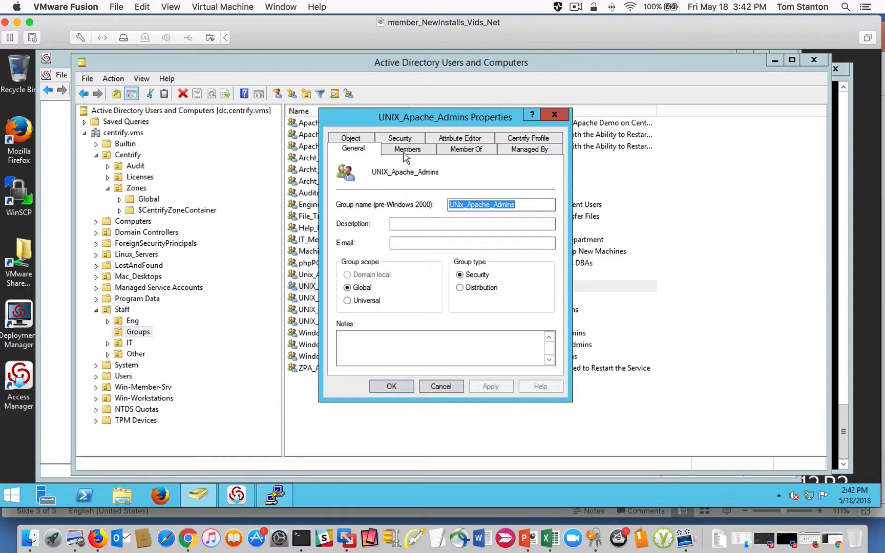
{"action": "left_click", "coordinate": [406, 148]}
{"action": "left_click", "coordinate": [433, 387]}
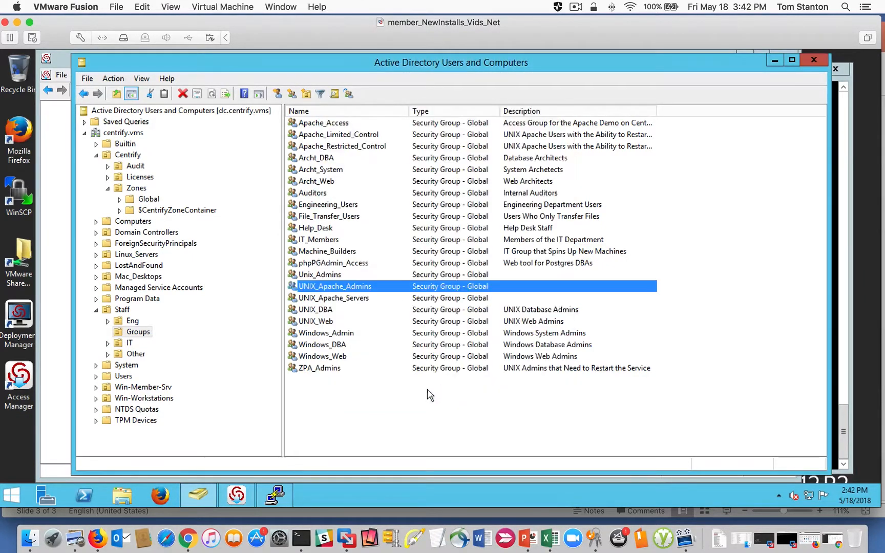
- Switch to Centrify Access Manager and add the Apache admin user to the Global zone's UNIX users, accepting the default UNIX profile
{"action": "left_click", "coordinate": [236, 495]}
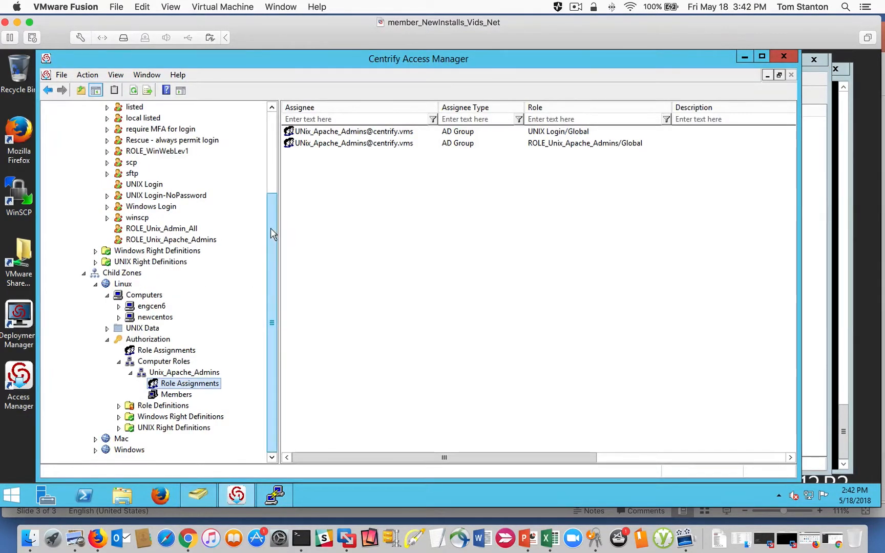
{"action": "scroll", "coordinate": [271, 231], "scroll_direction": "up", "scroll_amount": 4}
{"action": "left_click", "coordinate": [83, 163]}
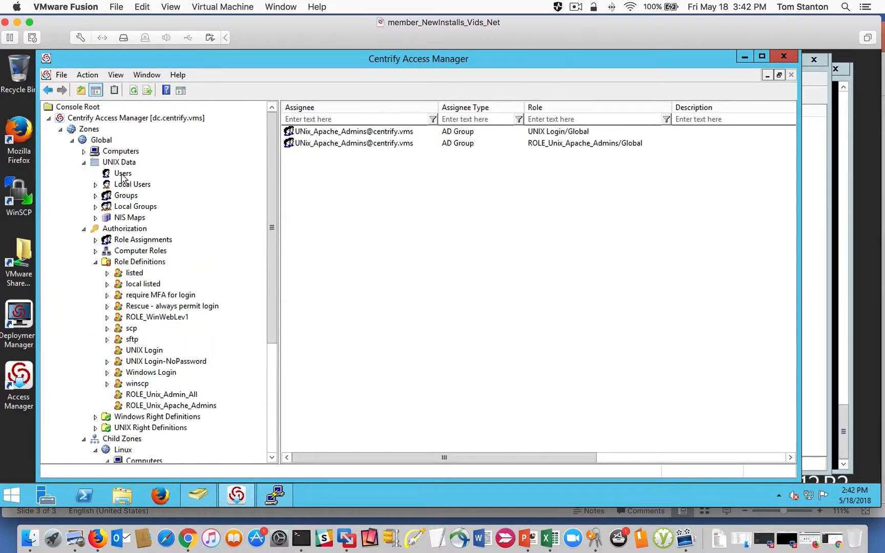
{"action": "left_click", "coordinate": [122, 174]}
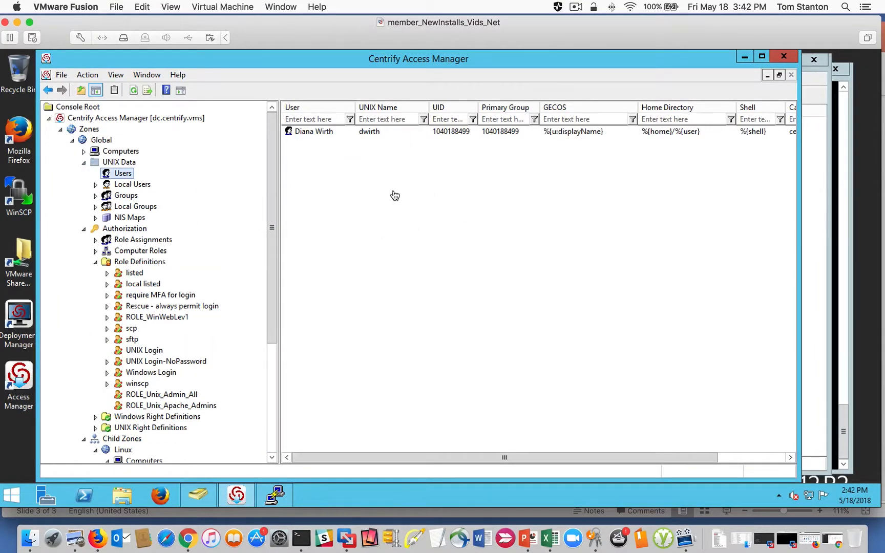
{"action": "right_click", "coordinate": [332, 210]}
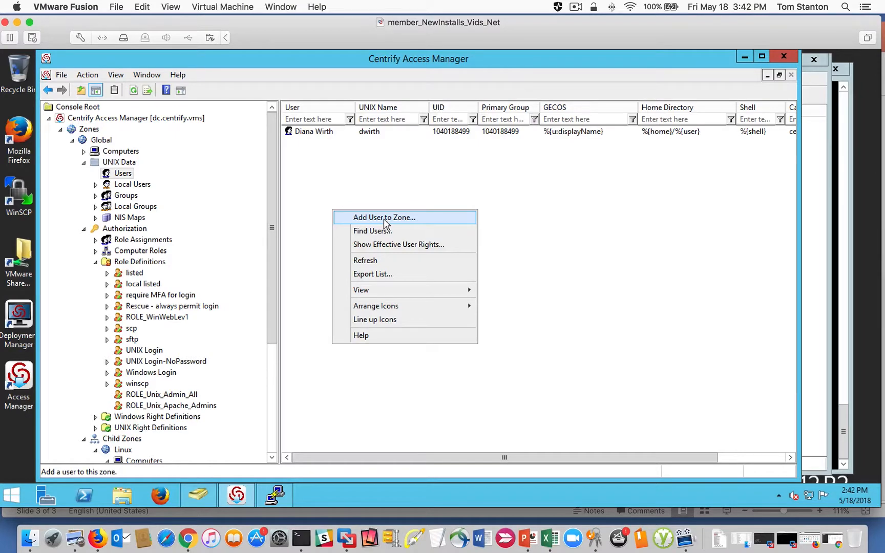
{"action": "left_click", "coordinate": [384, 219]}
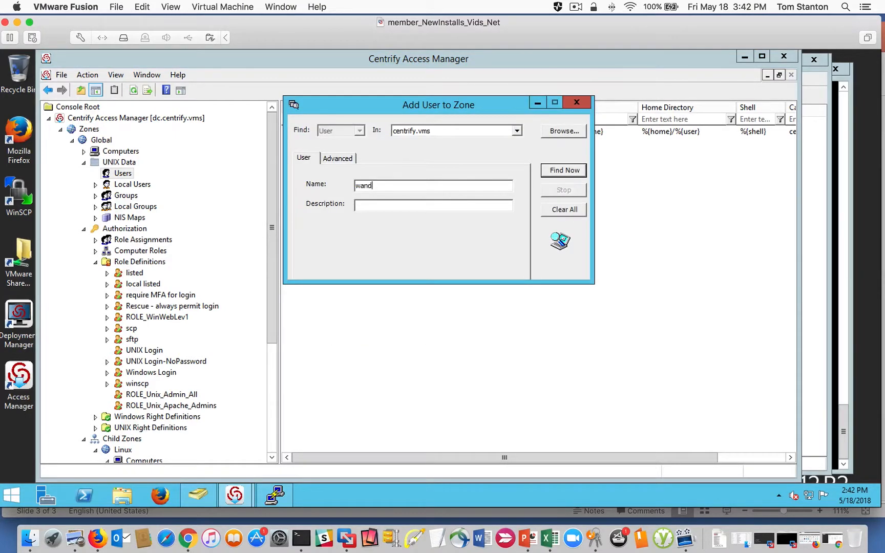
{"action": "type", "text": "wand"}
{"action": "key", "text": "Return"}
{"action": "double_click", "coordinate": [335, 311]}
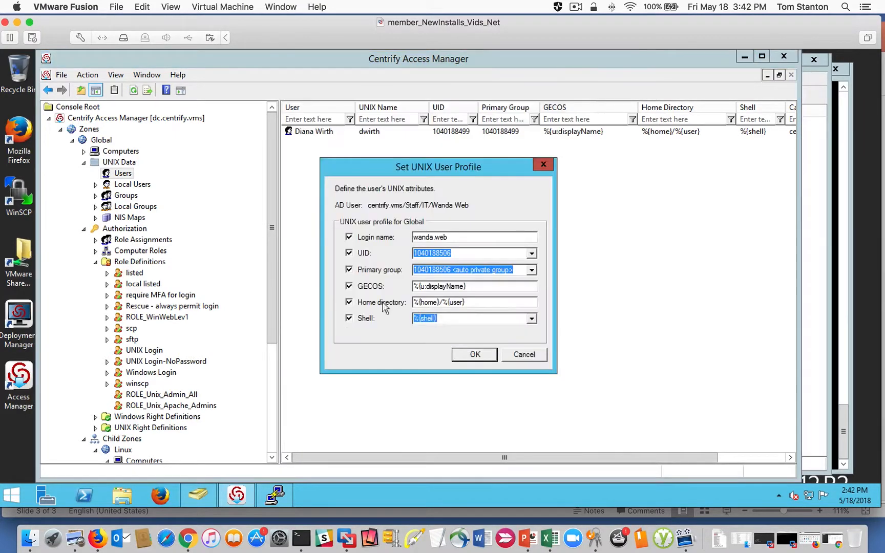
{"action": "left_click", "coordinate": [474, 354]}
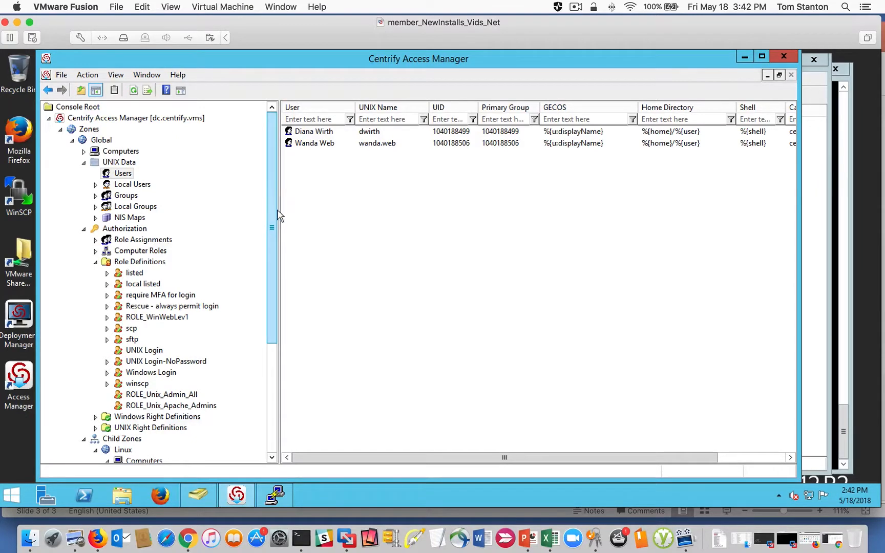
- Check the newly added user's effective rights on engcen6, including role assignments, PAM accesses and commands, then close the report
{"action": "left_click_drag", "start_coordinate": [278, 211], "coordinate": [277, 327]}
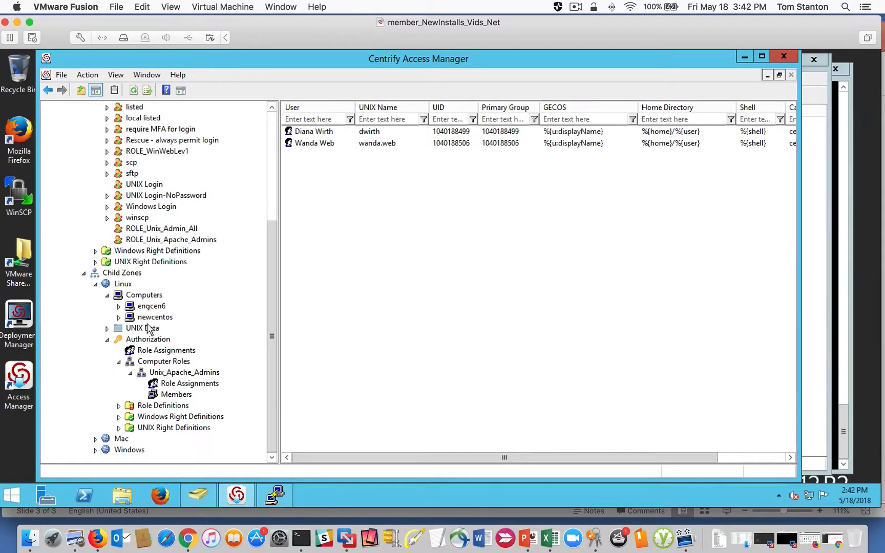
{"action": "right_click", "coordinate": [144, 308]}
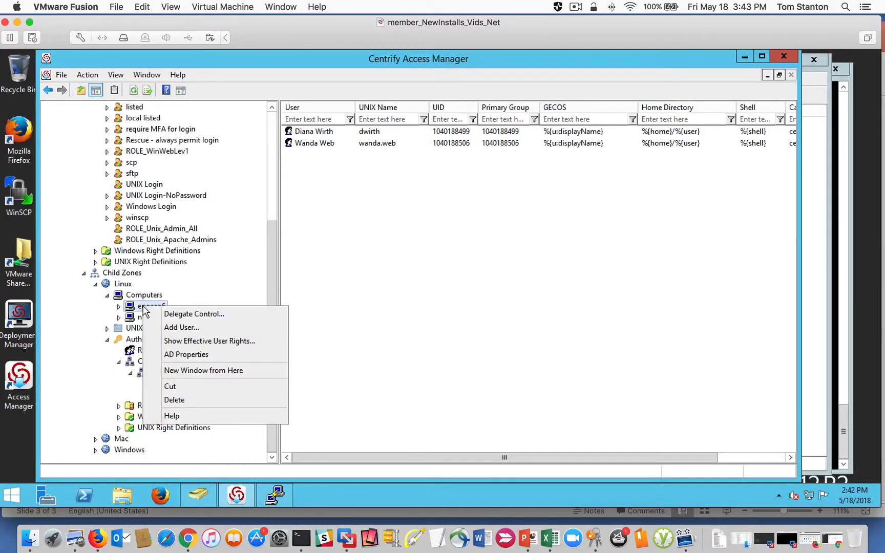
{"action": "left_click", "coordinate": [232, 340]}
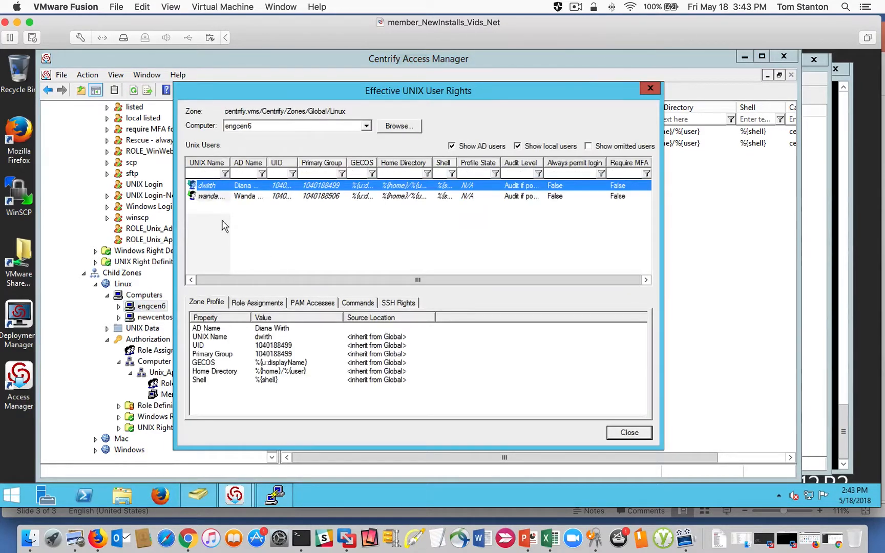
{"action": "left_click", "coordinate": [218, 197]}
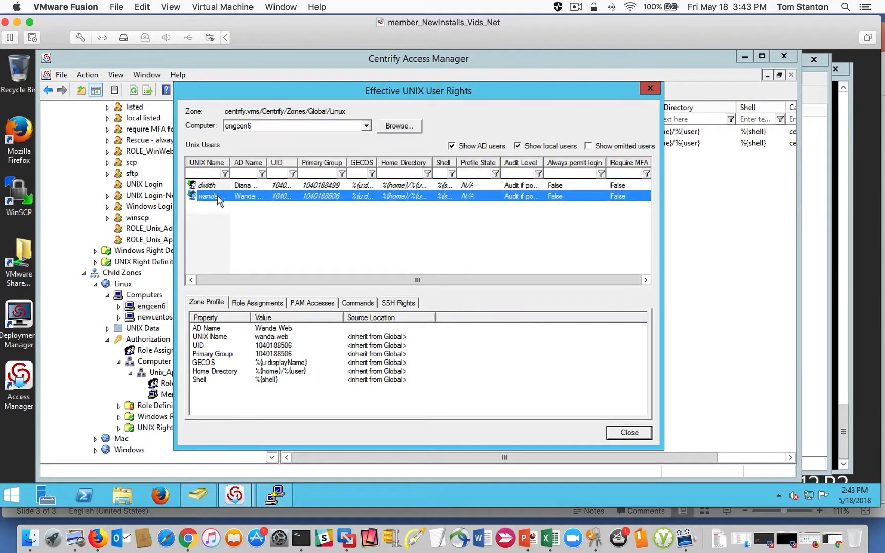
{"action": "left_click", "coordinate": [272, 305]}
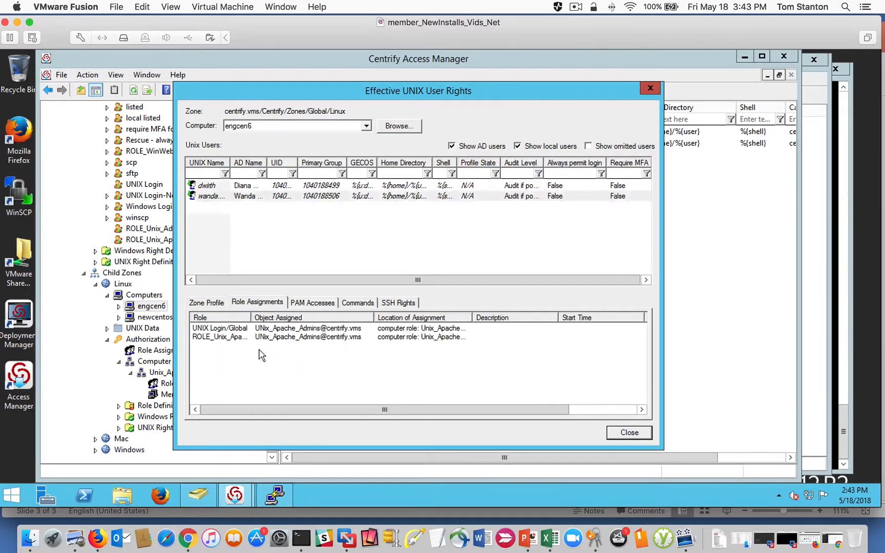
{"action": "left_click", "coordinate": [235, 330]}
{"action": "left_click", "coordinate": [233, 339]}
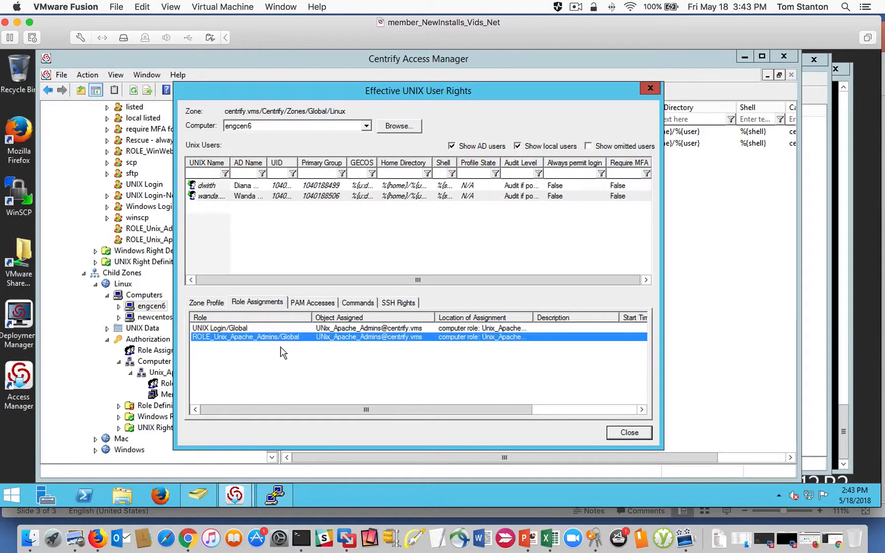
{"action": "left_click", "coordinate": [308, 306]}
{"action": "left_click", "coordinate": [353, 303]}
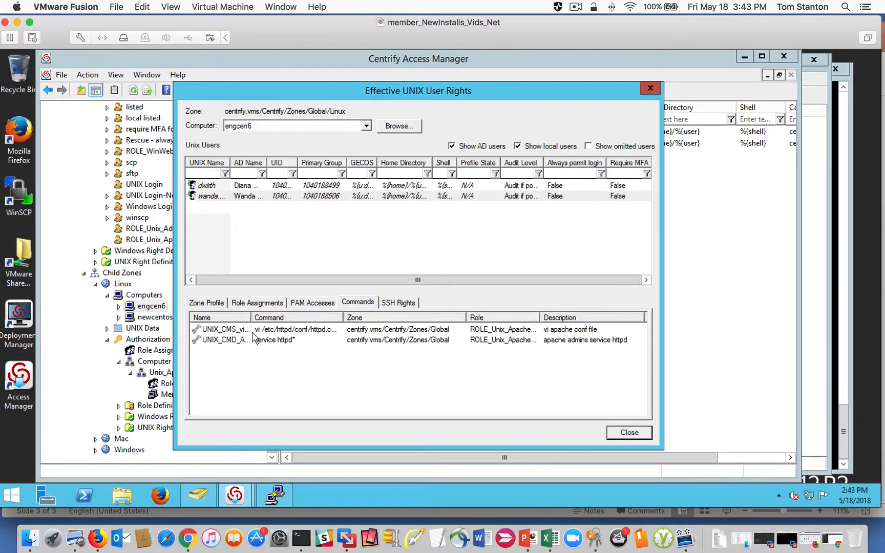
{"action": "left_click_drag", "start_coordinate": [251, 318], "coordinate": [308, 318]}
{"action": "left_click", "coordinate": [625, 433]}
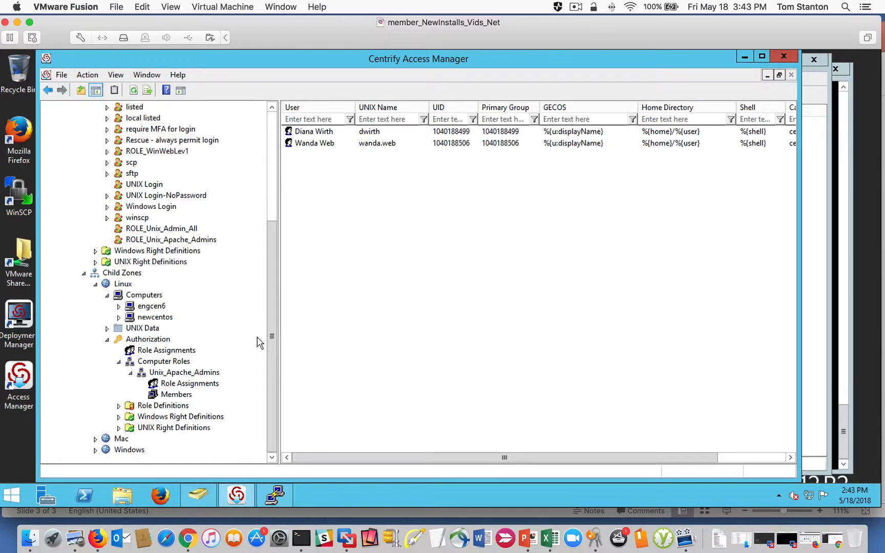
- Check the effective UNIX user rights on the newcentos computer, then close the report
{"action": "right_click", "coordinate": [143, 318]}
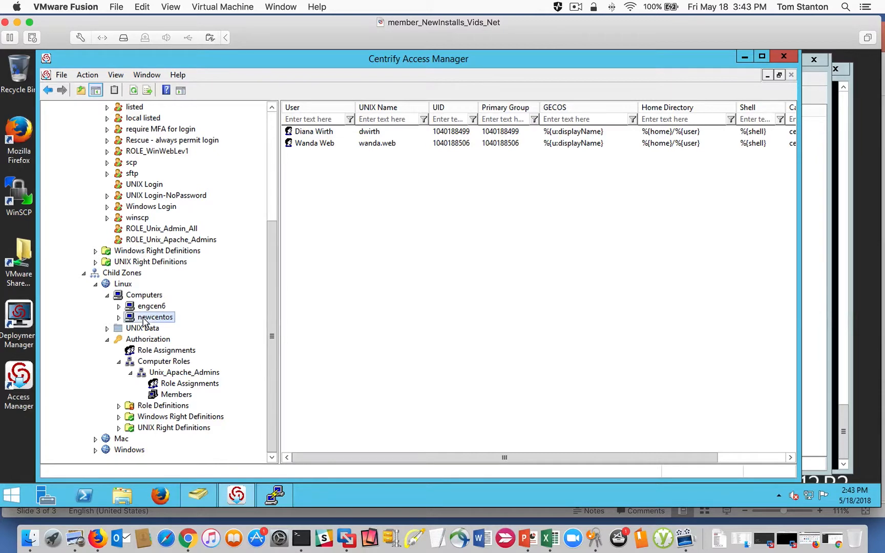
{"action": "left_click", "coordinate": [203, 353]}
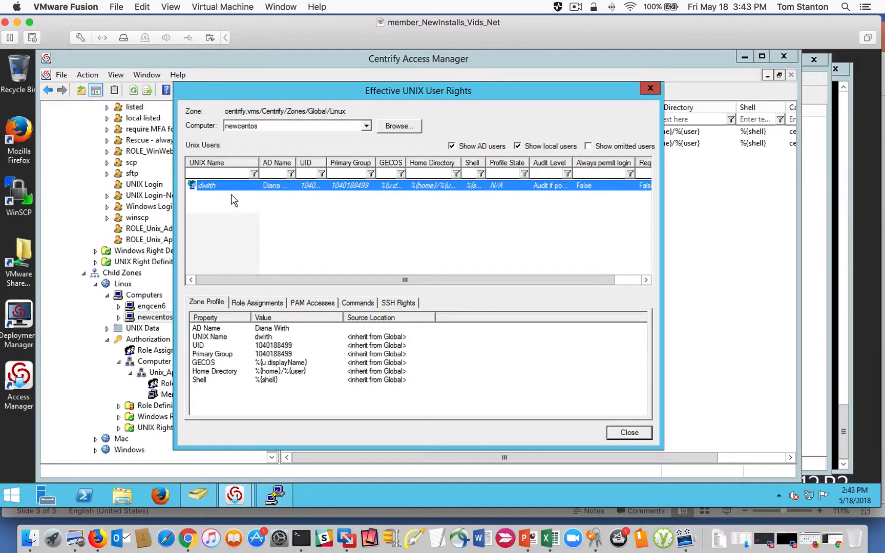
{"action": "left_click", "coordinate": [631, 434]}
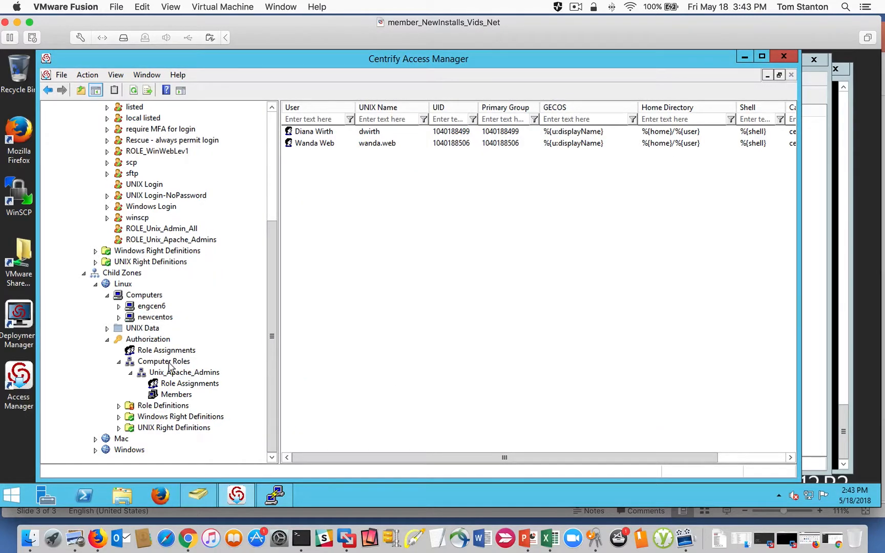
- Review the computers group and member computers of the Unix_Apache_Admins computer role in the Linux zone
{"action": "left_click", "coordinate": [178, 376]}
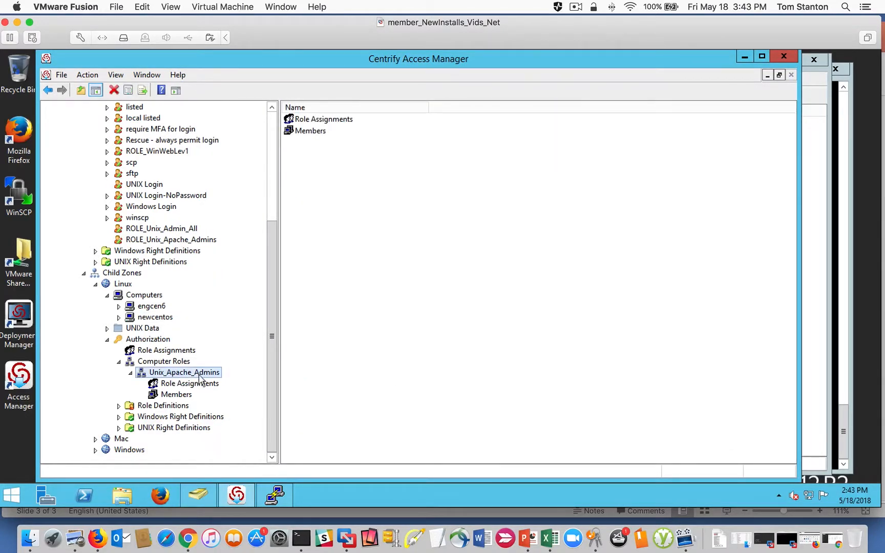
{"action": "left_click", "coordinate": [166, 362]}
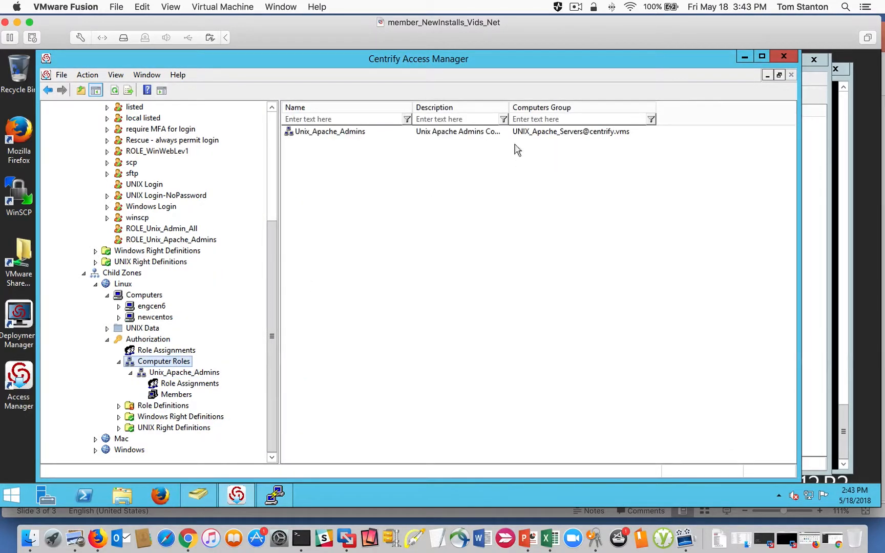
{"action": "left_click", "coordinate": [564, 133]}
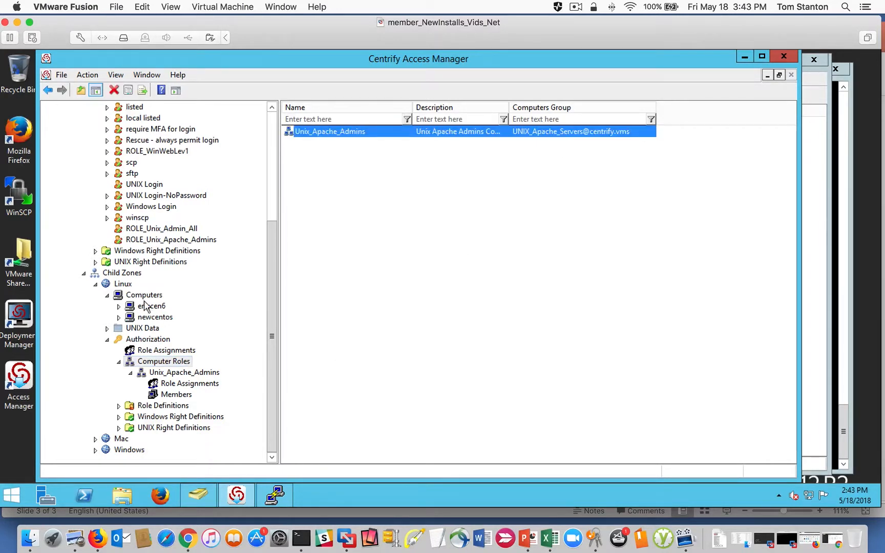
{"action": "left_click", "coordinate": [176, 395]}
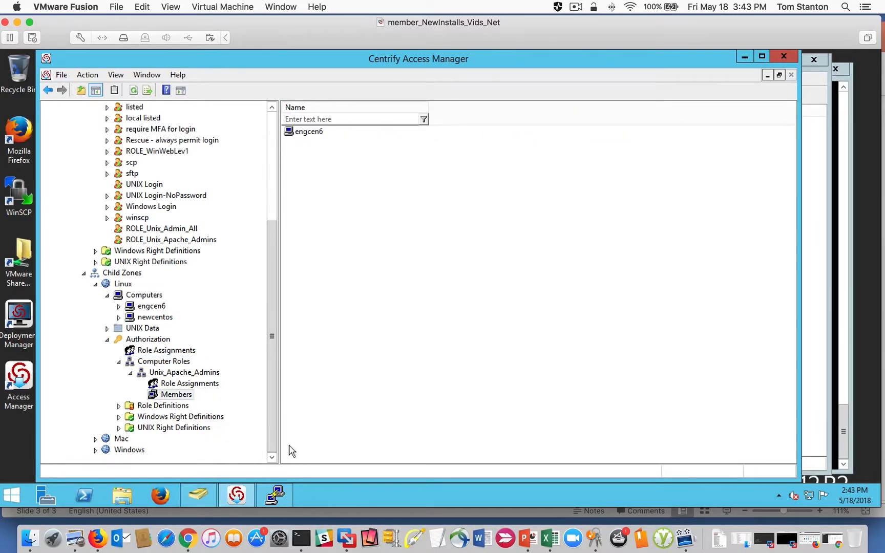
- Switch to the PuTTY session on engcen6 and flush the caches with "dzdo adflush -f", entering the account password
{"action": "left_click", "coordinate": [275, 494]}
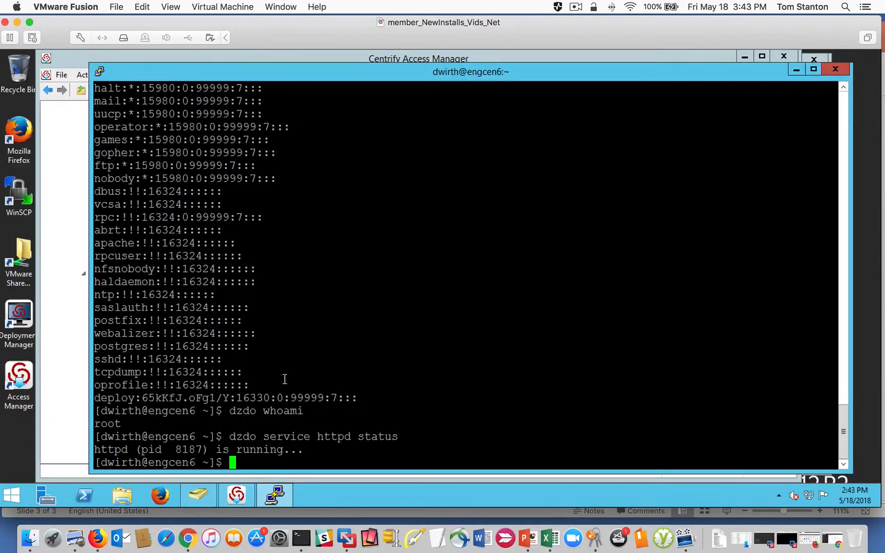
{"action": "type", "text": "dzdo adflush -f"}
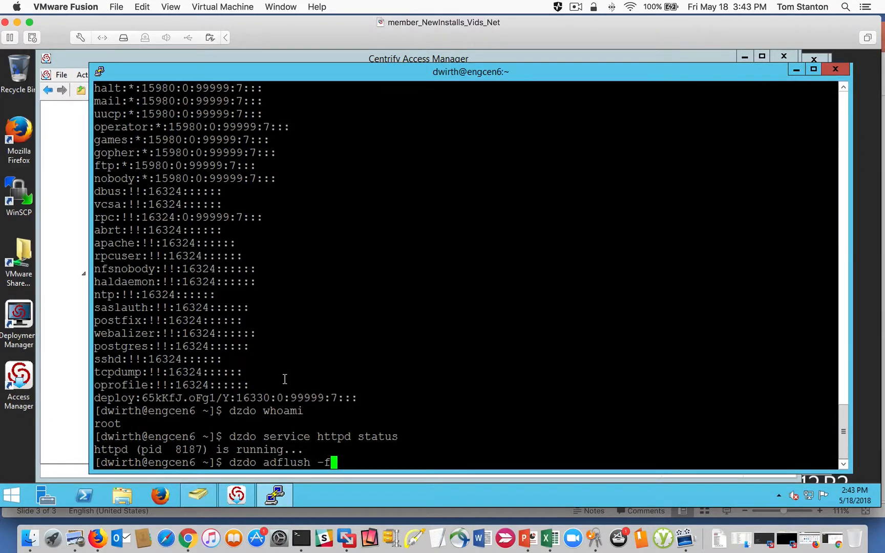
{"action": "key", "text": "Return"}
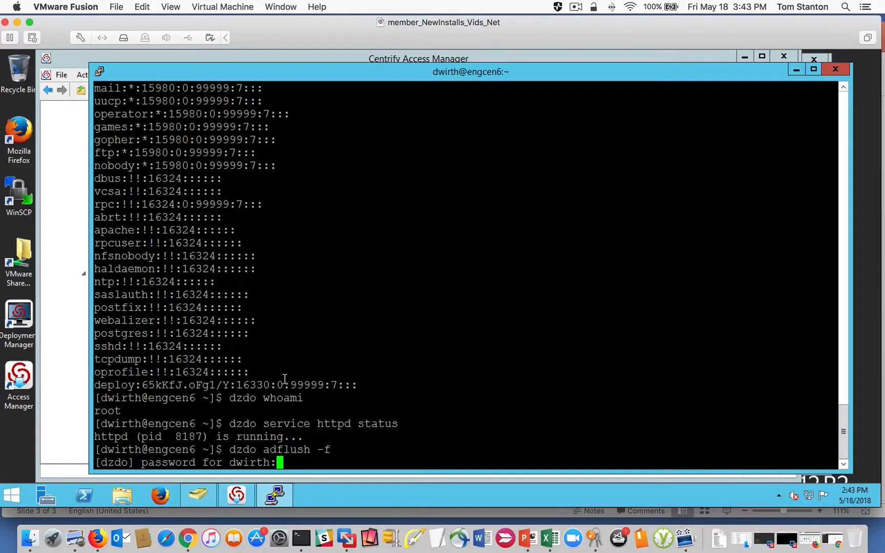
{"action": "key", "text": "Return"}
- List the zone-enabled AD users on engcen6 with "dzdo adquery user"
{"action": "type", "text": "adqu"}
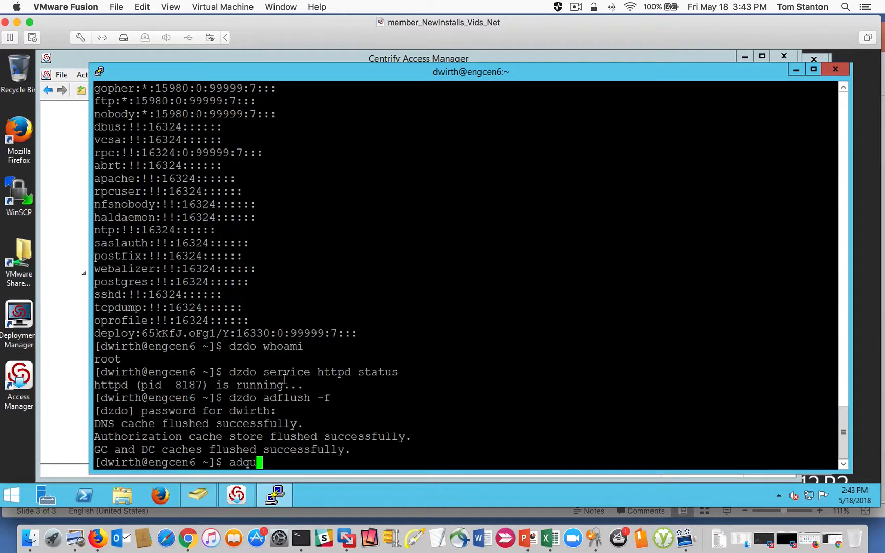
{"action": "key", "text": "BackSpace"}
{"action": "key", "text": "BackSpace"}
{"action": "key", "text": "BackSpace"}
{"action": "key", "text": "BackSpace"}
{"action": "type", "text": "dzdo adquery user"}
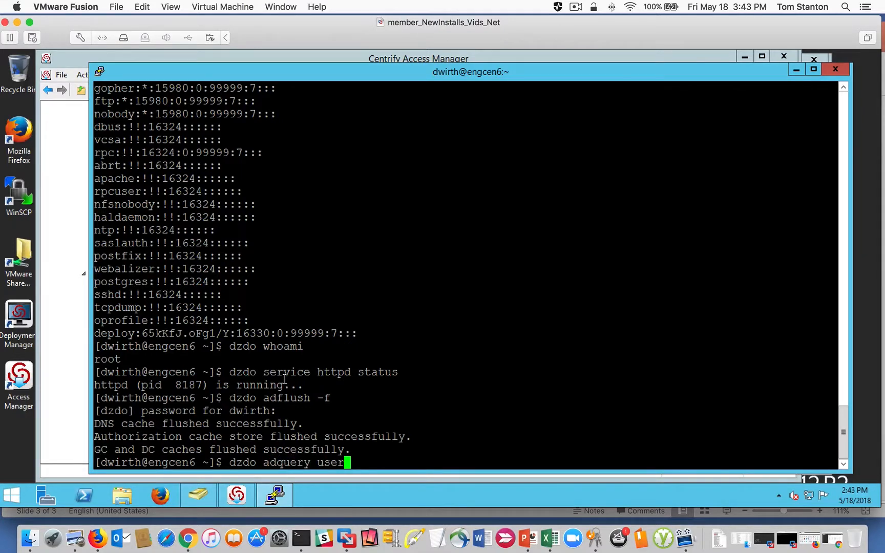
{"action": "key", "text": "Return"}
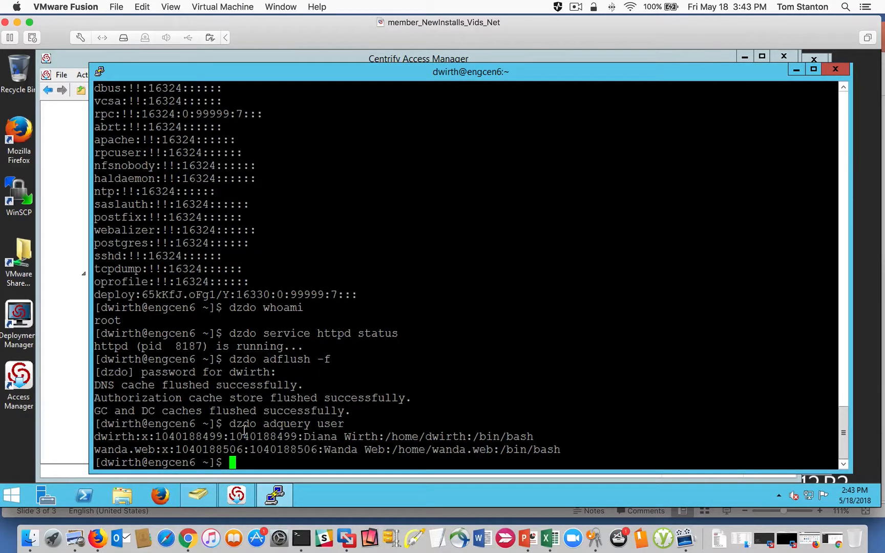
- Run "dzdo dzinfo" for the Apache admin's login name and highlight the commands in the restricted environment
{"action": "type", "text": "dzdo dzinfo"}
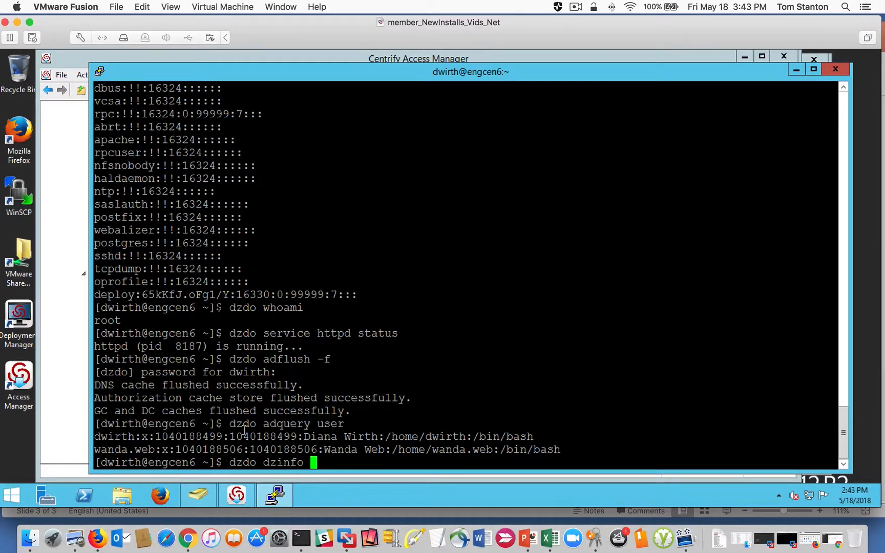
{"action": "type", "text": " wanda.web"}
{"action": "key", "text": "Return"}
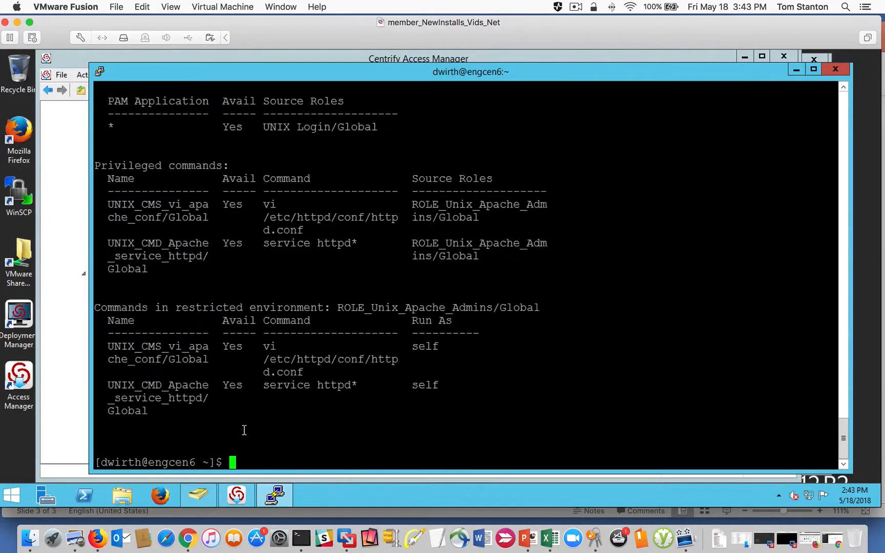
{"action": "left_click_drag", "start_coordinate": [223, 411], "coordinate": [117, 342]}
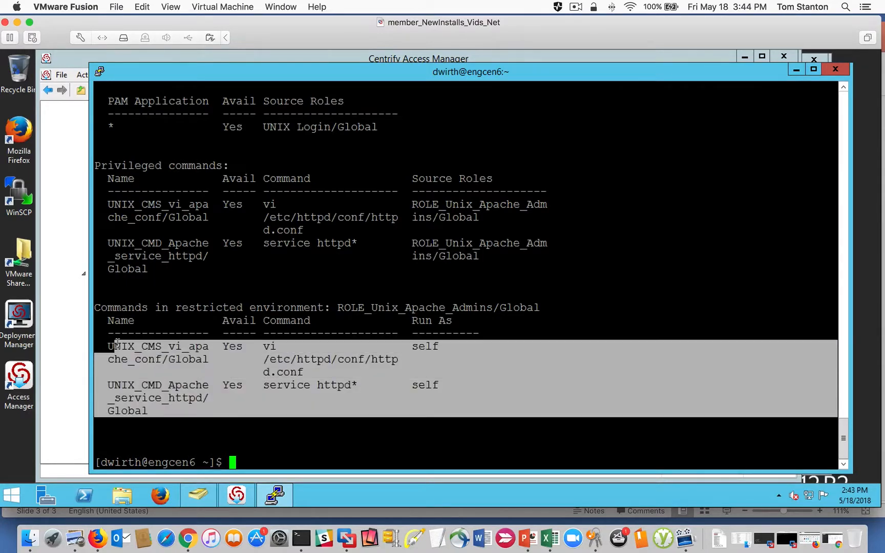
- Clear the highlight, minimize the open windows and start a new PuTTY connection using the saved engcen6 session
{"action": "left_click", "coordinate": [312, 359]}
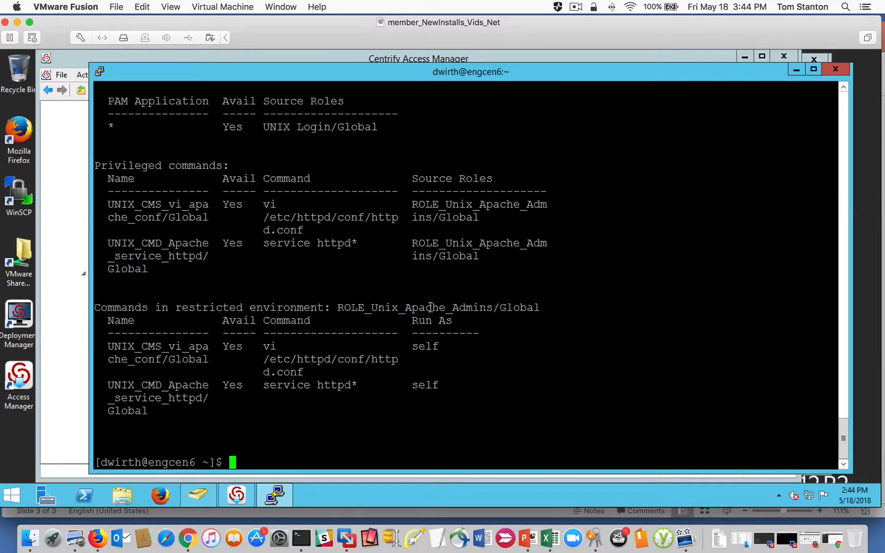
{"action": "left_click", "coordinate": [748, 58]}
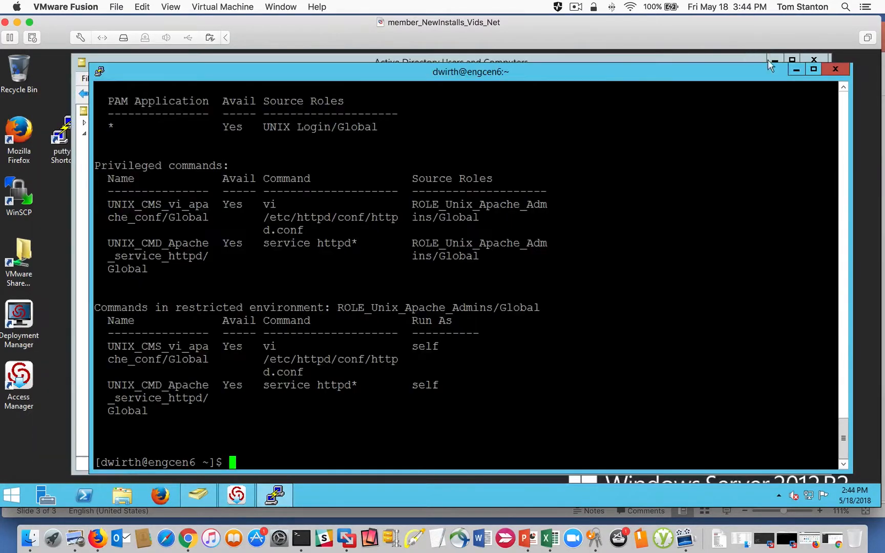
{"action": "left_click", "coordinate": [796, 70]}
{"action": "left_click", "coordinate": [774, 61]}
{"action": "double_click", "coordinate": [63, 131]}
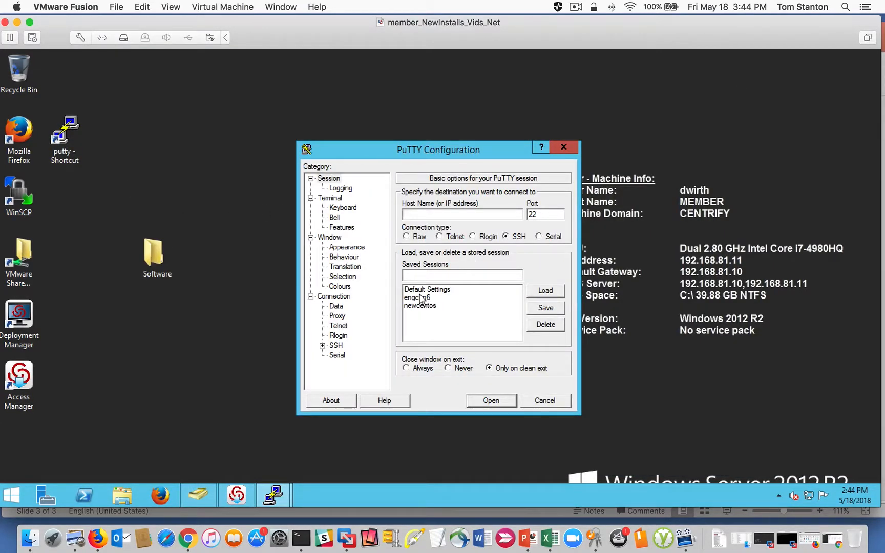
{"action": "double_click", "coordinate": [419, 297]}
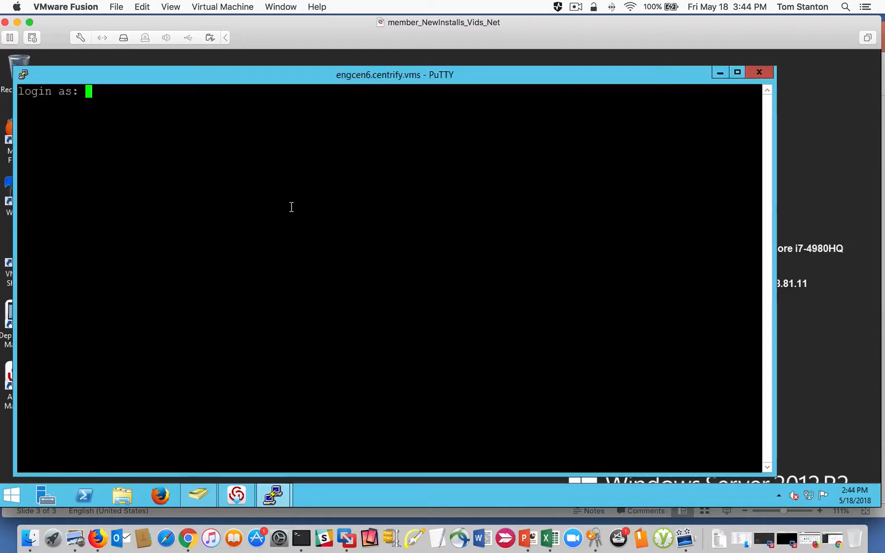
- Log in to engcen6 with the Apache admin's login name and account password, and move the terminal window clear of the desktop icons
{"action": "type", "text": "wanda.web"}
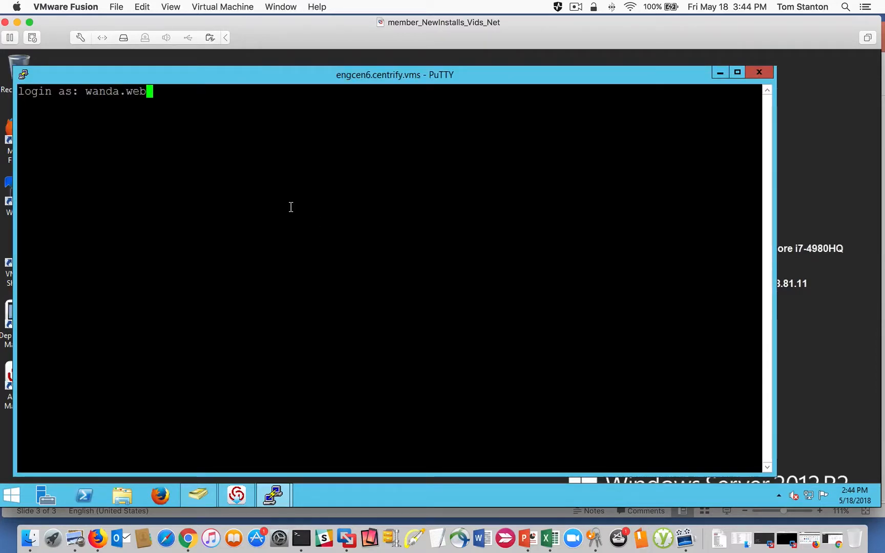
{"action": "key", "text": "Return"}
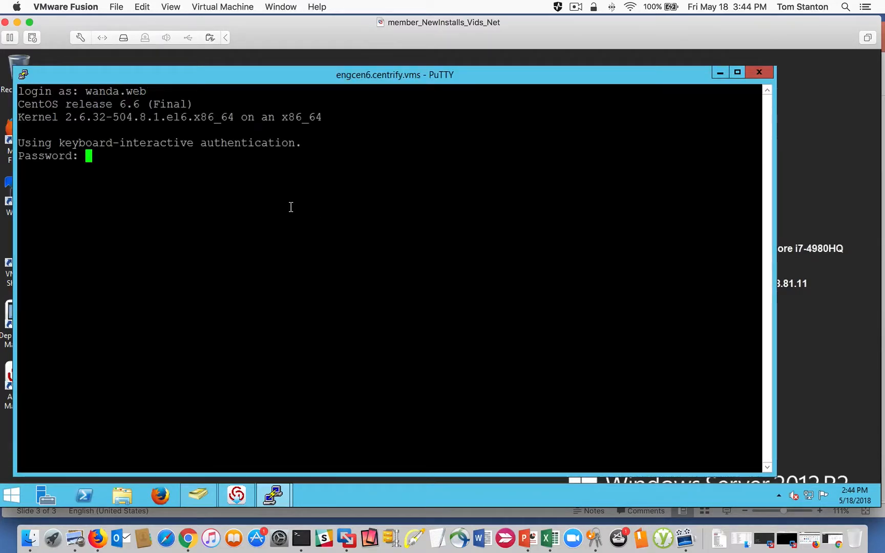
{"action": "key", "text": "Return"}
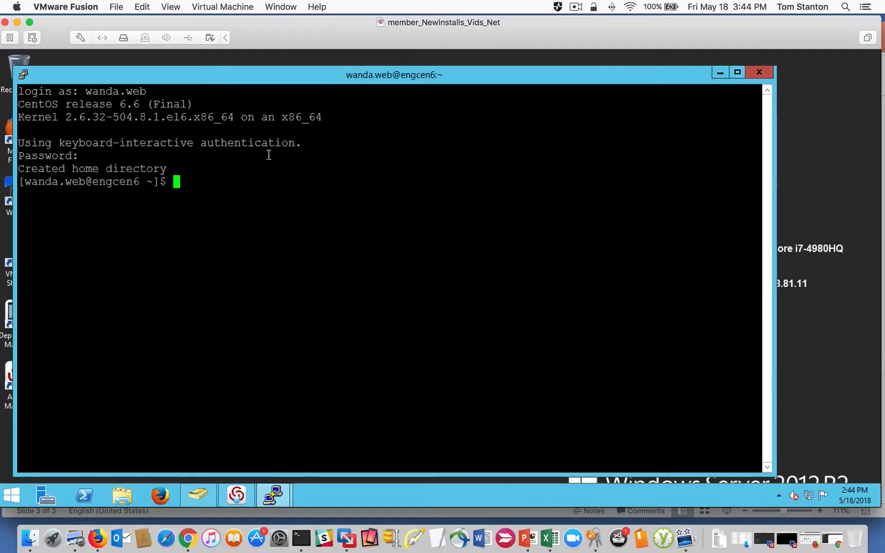
{"action": "left_click_drag", "start_coordinate": [224, 76], "coordinate": [308, 80]}
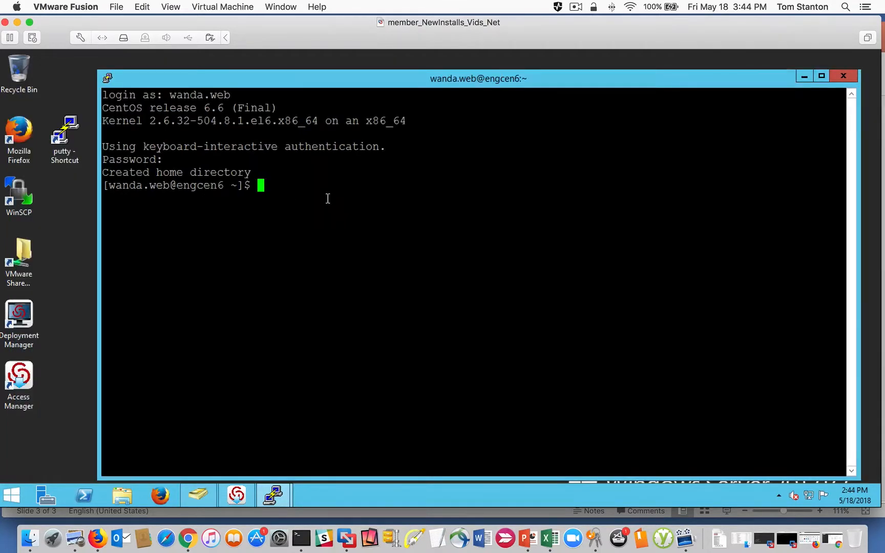
- Run "dzinfo" as the Apache admin and highlight the commands in the restricted environment
{"action": "type", "text": "dzinfo"}
{"action": "key", "text": "Return"}
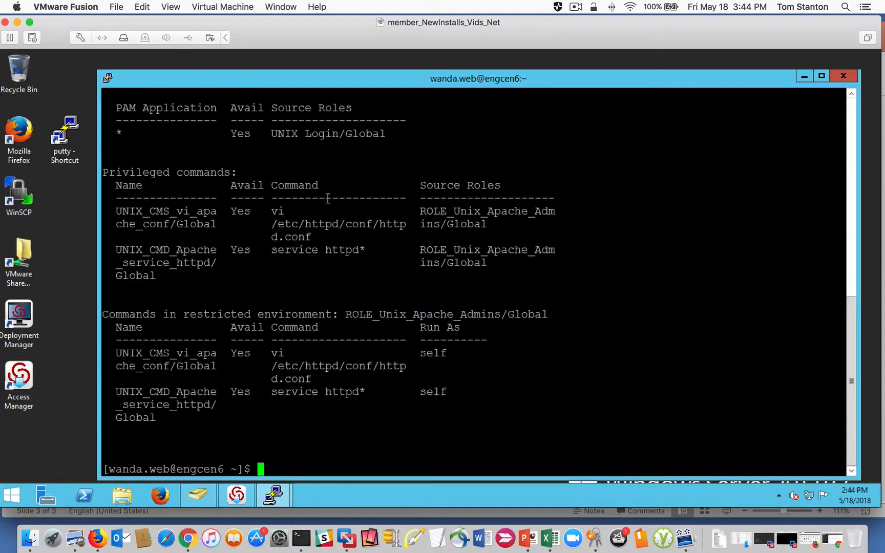
{"action": "left_click_drag", "start_coordinate": [414, 407], "coordinate": [154, 354]}
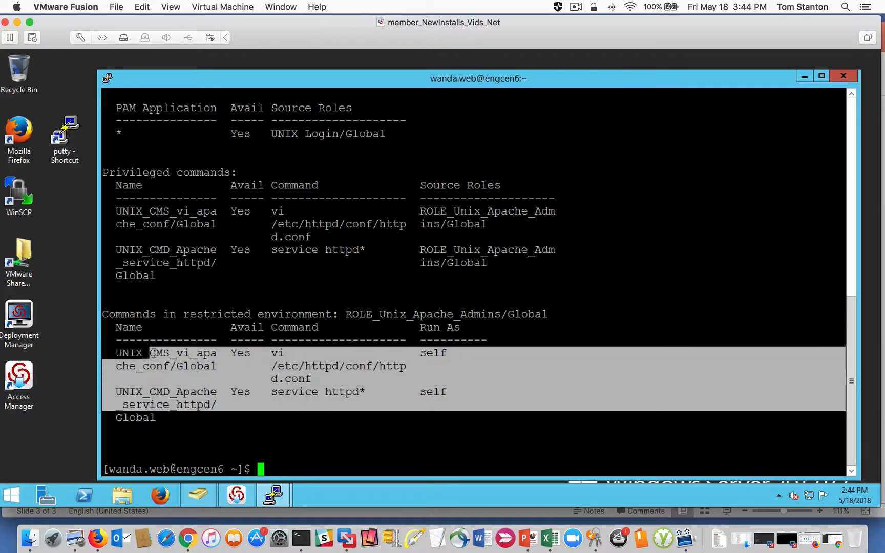
{"action": "left_click", "coordinate": [525, 428]}
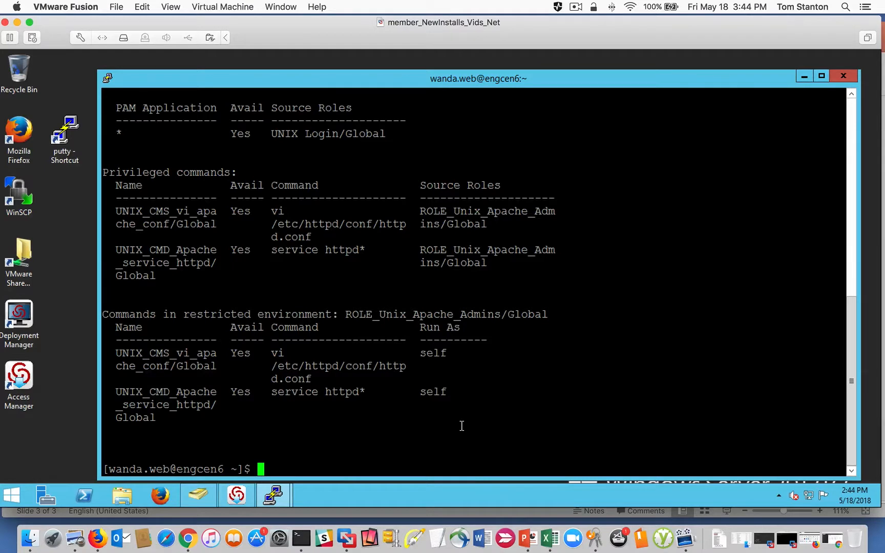
- Try to check the Apache service without elevation by running "service httpd status"
{"action": "type", "text": "service "}
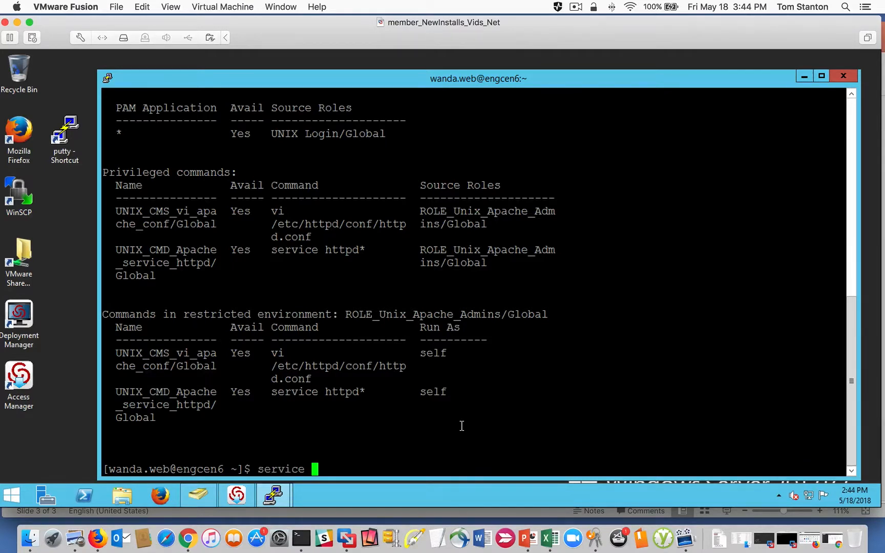
{"action": "type", "text": "httpd status"}
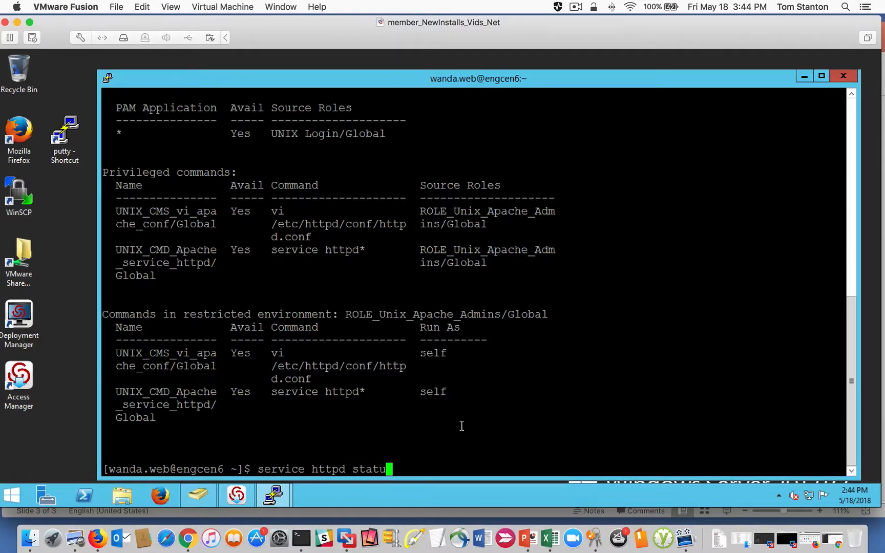
{"action": "key", "text": "Return"}
- Rerun the Apache status check with privilege elevation as "dzdo service httpd status"
{"action": "key", "text": "Up"}
{"action": "key", "text": "Left"}
{"action": "key", "text": "Left"}
{"action": "key", "text": "Left"}
{"action": "key", "text": "Left"}
{"action": "key", "text": "Left"}
{"action": "key", "text": "Left"}
{"action": "key", "text": "Left"}
{"action": "key", "text": "Left"}
{"action": "key", "text": "Left"}
{"action": "key", "text": "Left"}
{"action": "key", "text": "Left"}
{"action": "key", "text": "Left"}
{"action": "key", "text": "Left"}
{"action": "key", "text": "Left"}
{"action": "key", "text": "Left"}
{"action": "key", "text": "Left"}
{"action": "key", "text": "Left"}
{"action": "key", "text": "Left"}
{"action": "key", "text": "Left"}
{"action": "key", "text": "Left"}
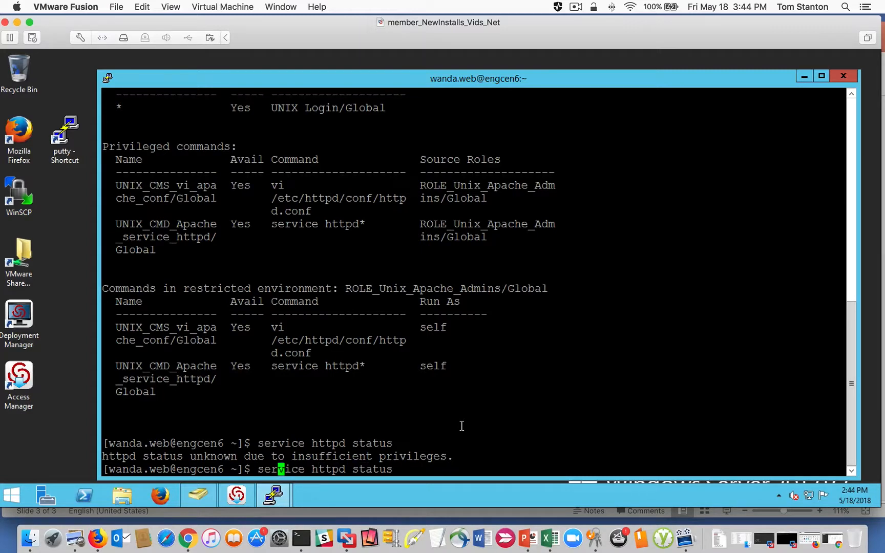
{"action": "type", "text": "dzdo"}
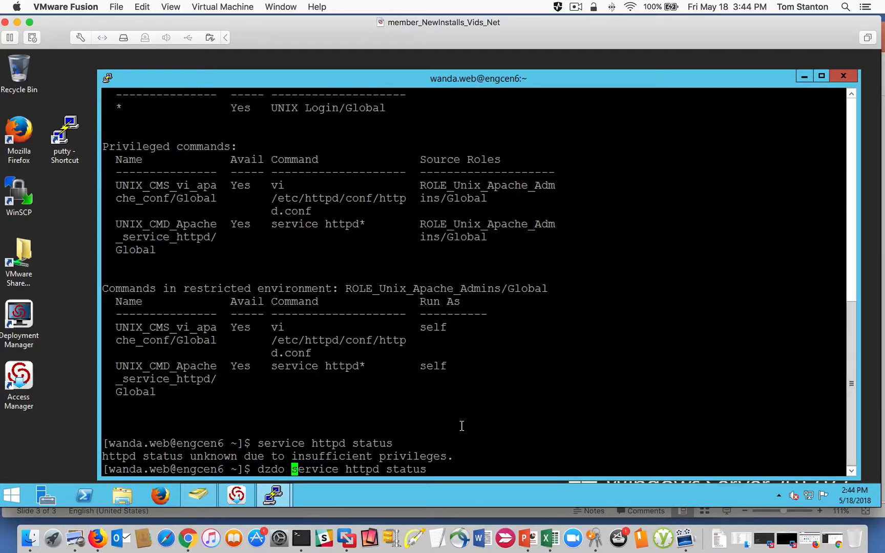
{"action": "key", "text": "Return"}
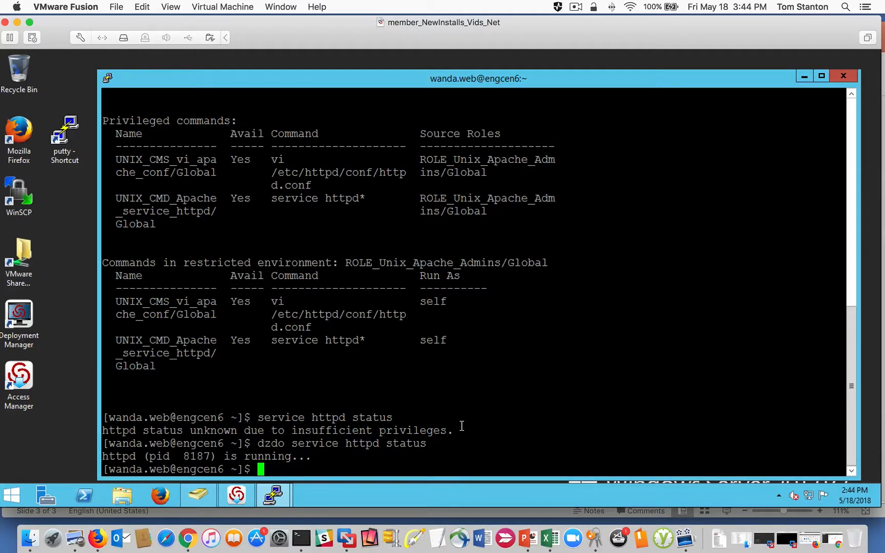
- Stop the Apache service by running "dzdo service httpd stop"
{"action": "key", "text": "Up"}
{"action": "key", "text": "BackSpace"}
{"action": "key", "text": "BackSpace"}
{"action": "key", "text": "BackSpace"}
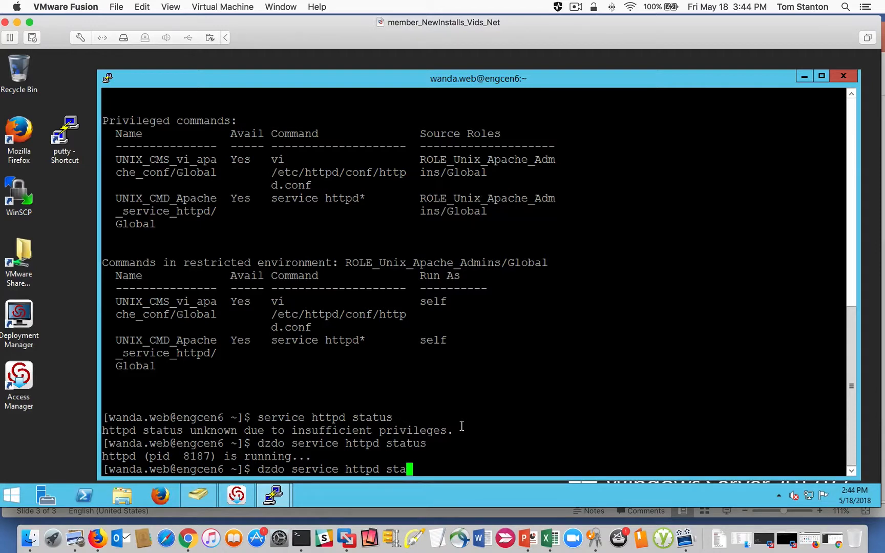
{"action": "type", "text": "tus"}
{"action": "key", "text": "BackSpace"}
{"action": "key", "text": "BackSpace"}
{"action": "key", "text": "BackSpace"}
{"action": "key", "text": "BackSpace"}
{"action": "key", "text": "BackSpace"}
{"action": "type", "text": "top"}
{"action": "key", "text": "Return"}
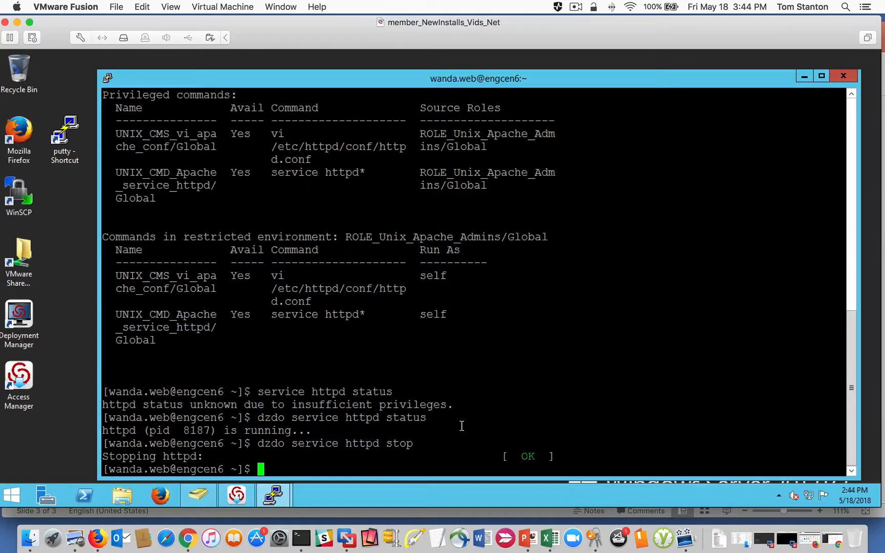
- Start the Apache service again with "dzdo service httpd start"
{"action": "key", "text": "Up"}
{"action": "key", "text": "BackSpace"}
{"action": "key", "text": "BackSpace"}
{"action": "type", "text": "art"}
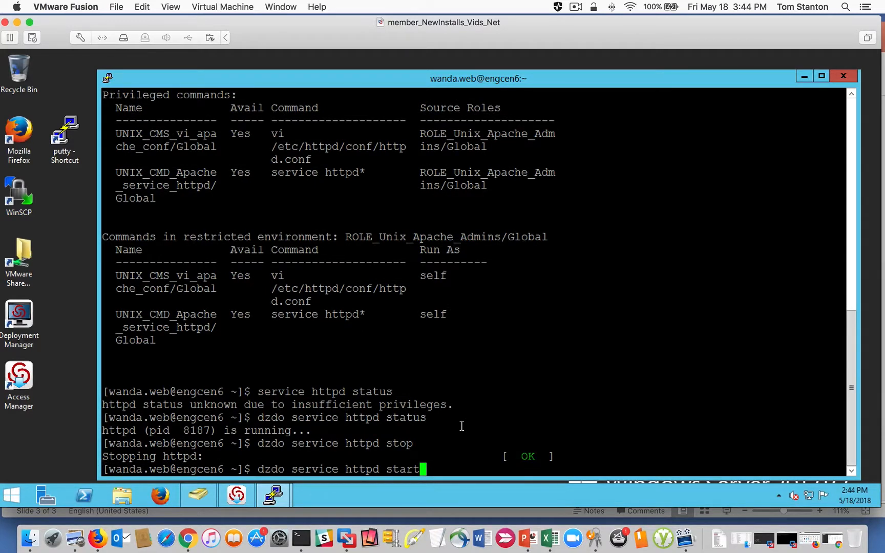
{"action": "key", "text": "Return"}
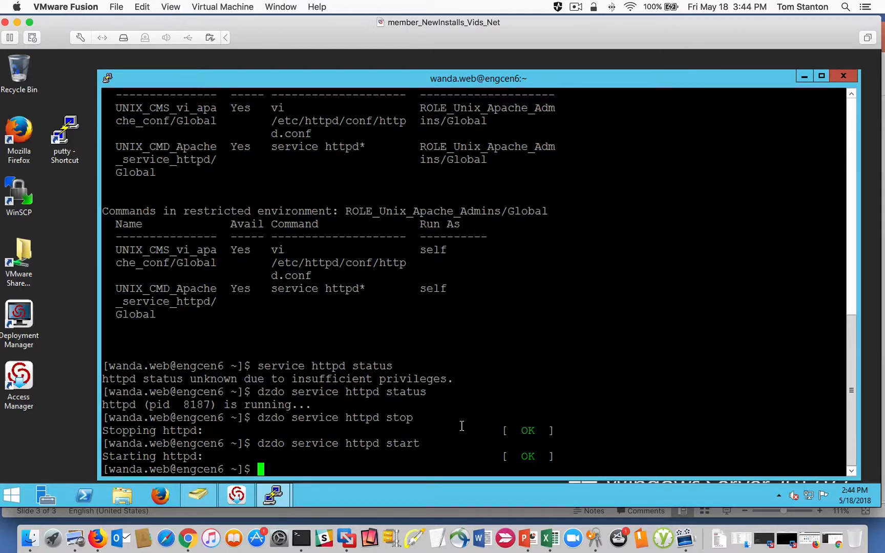
- Open the Apache configuration file without elevation using "vi /etc/httpd/conf/httpd.conf", completing the path from the directory listings
{"action": "type", "text": "vi /etc/httpd/"}
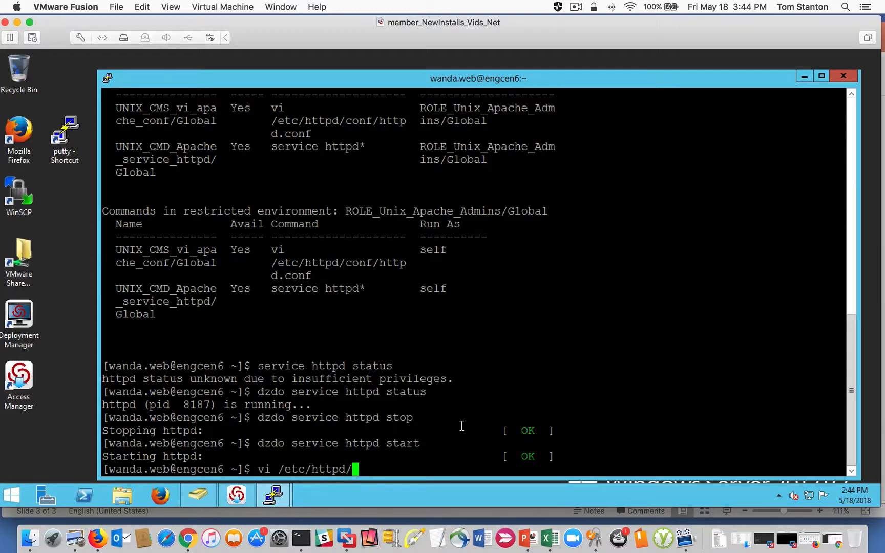
{"action": "type", "text": "conf"}
{"action": "key", "text": "BackSpace"}
{"action": "key", "text": "BackSpace"}
{"action": "key", "text": "BackSpace"}
{"action": "key", "text": "BackSpace"}
{"action": "key", "text": "Tab"}
{"action": "key", "text": "Tab"}
{"action": "key", "text": "BackSpace"}
{"action": "key", "text": "BackSpace"}
{"action": "key", "text": "BackSpace"}
{"action": "key", "text": "BackSpace"}
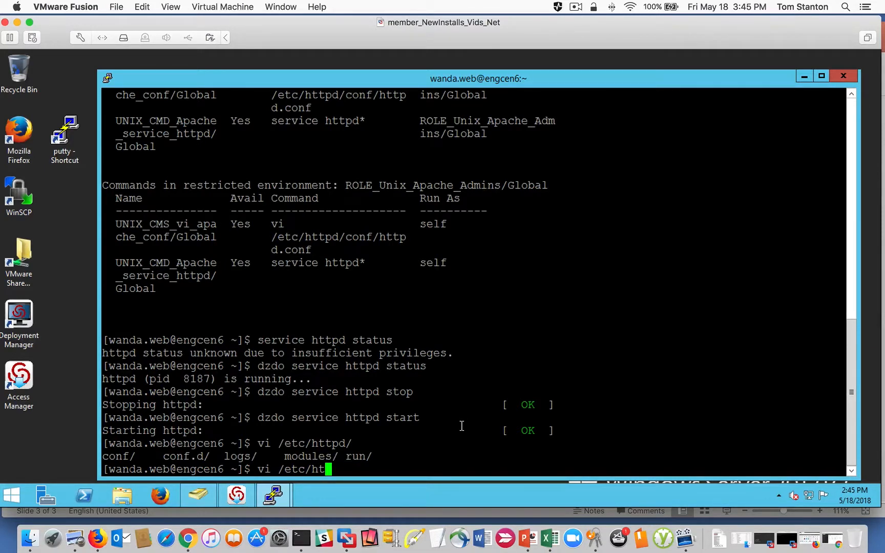
{"action": "key", "text": "BackSpace"}
{"action": "key", "text": "BackSpace"}
{"action": "type", "text": "httpd/conf"}
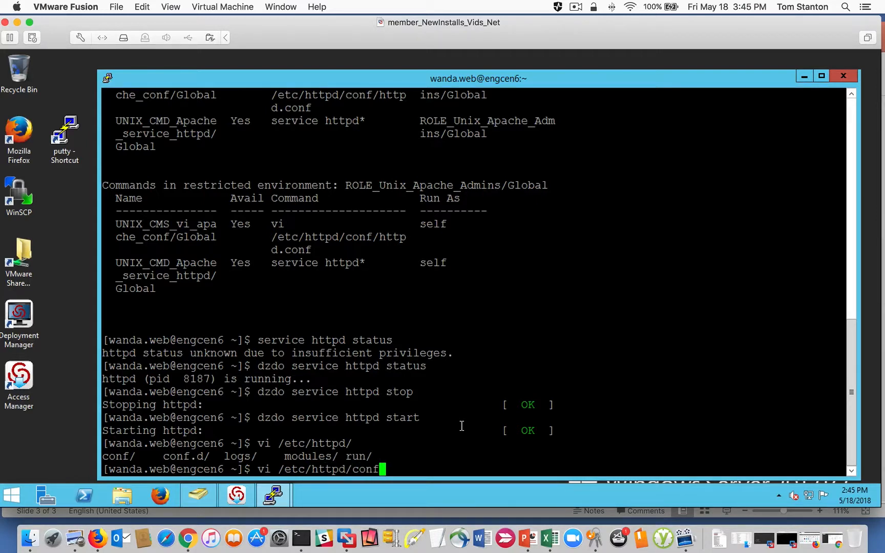
{"action": "key", "text": "Tab"}
{"action": "key", "text": "Tab"}
{"action": "type", "text": "/"}
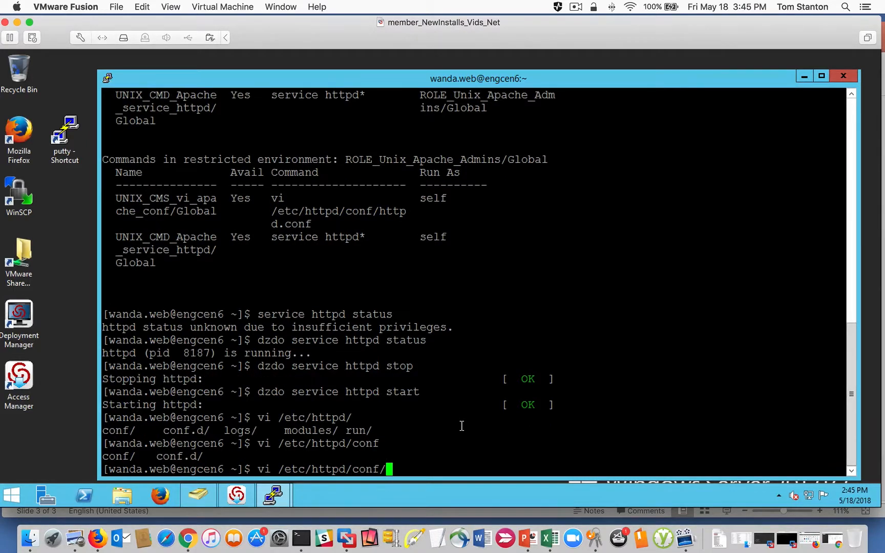
{"action": "type", "text": "httpd"}
{"action": "key", "text": "Tab"}
{"action": "key", "text": "Return"}
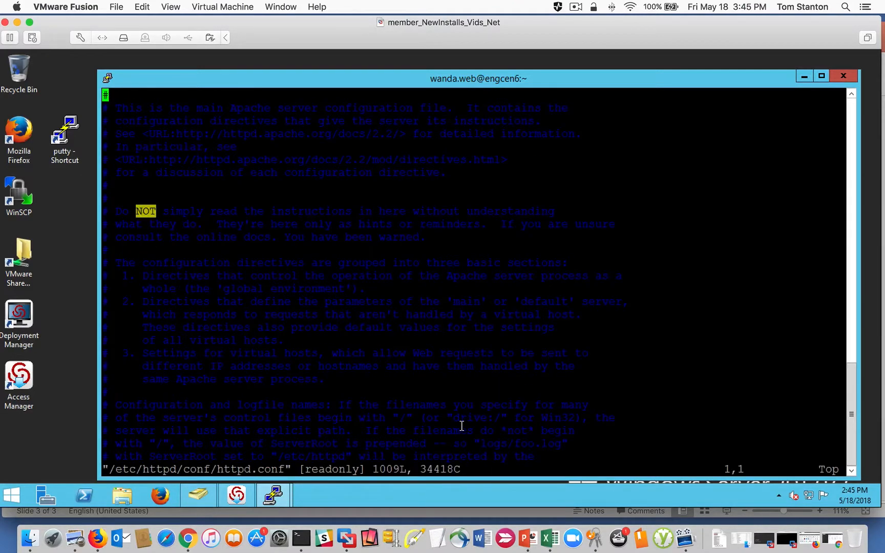
- Highlight the file's access mode on the vi status line and quit the editor with ":q"
{"action": "double_click", "coordinate": [336, 470]}
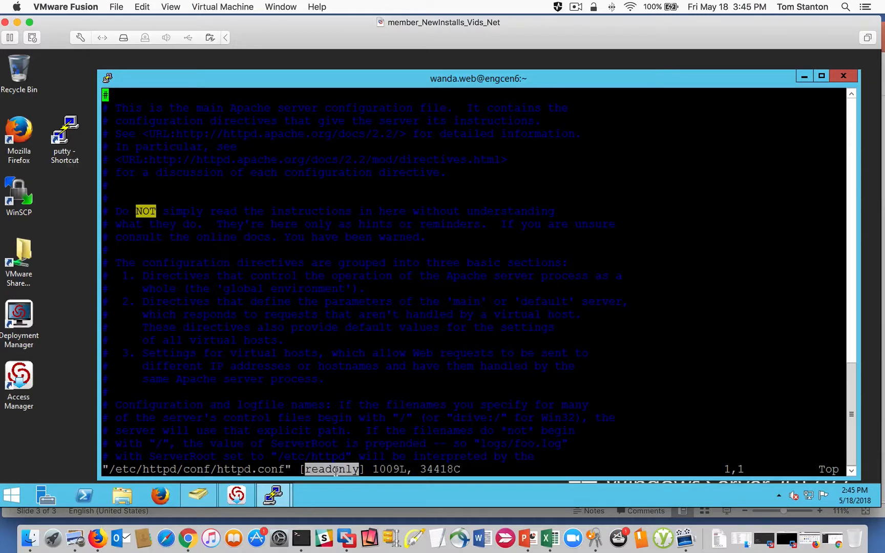
{"action": "type", "text": ":q"}
{"action": "key", "text": "Return"}
- Open the configuration file with elevation using "dzdo vi /etc/httpd/conf/httpd.conf", entering the Apache admin's account password
{"action": "key", "text": "Up"}
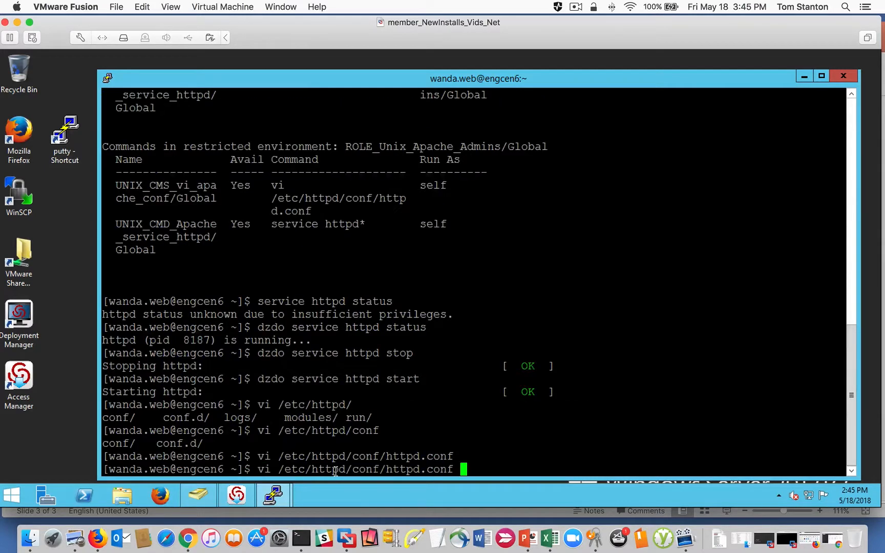
{"action": "key", "text": "BackSpace"}
{"action": "key", "text": "Left"}
{"action": "key", "text": "Left"}
{"action": "key", "text": "Left"}
{"action": "key", "text": "Left"}
{"action": "key", "text": "Left"}
{"action": "key", "text": "Left"}
{"action": "key", "text": "Left"}
{"action": "key", "text": "Left"}
{"action": "key", "text": "Left"}
{"action": "key", "text": "Left"}
{"action": "key", "text": "Left"}
{"action": "key", "text": "Left"}
{"action": "key", "text": "Left"}
{"action": "key", "text": "Left"}
{"action": "key", "text": "Left"}
{"action": "key", "text": "Left"}
{"action": "key", "text": "Left"}
{"action": "key", "text": "Left"}
{"action": "key", "text": "Left"}
{"action": "key", "text": "Left"}
{"action": "type", "text": "dzdo"}
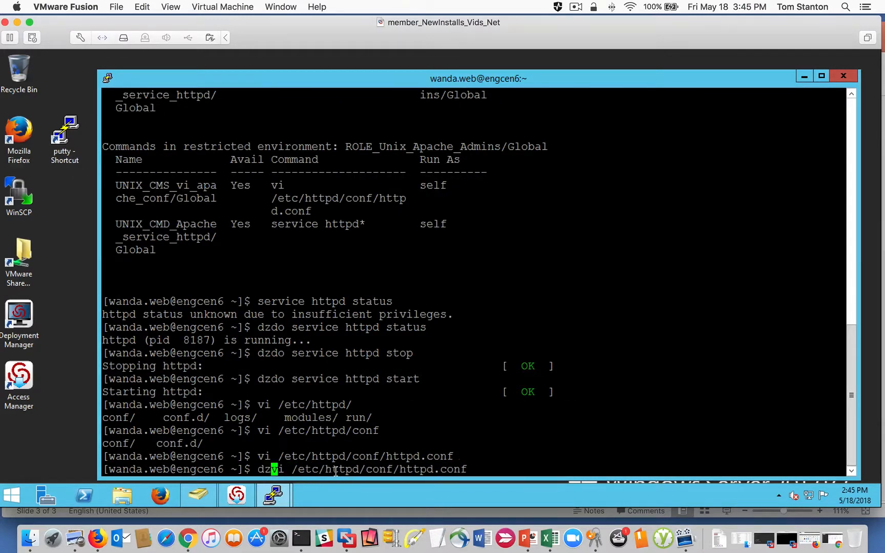
{"action": "key", "text": "Return"}
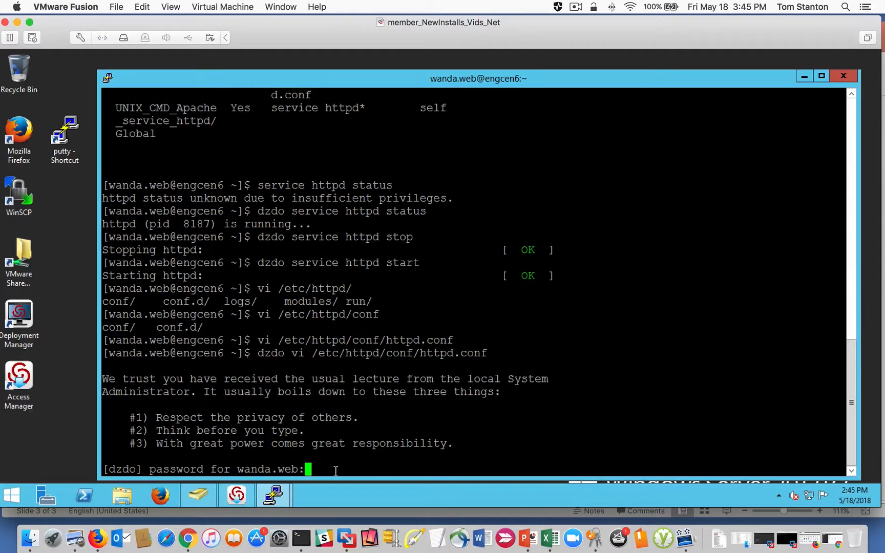
{"action": "key", "text": "Return"}
- Append "test" to the comment mark on the first line of httpd.conf, then save and quit with ":wq"
{"action": "type", "text": "a"}
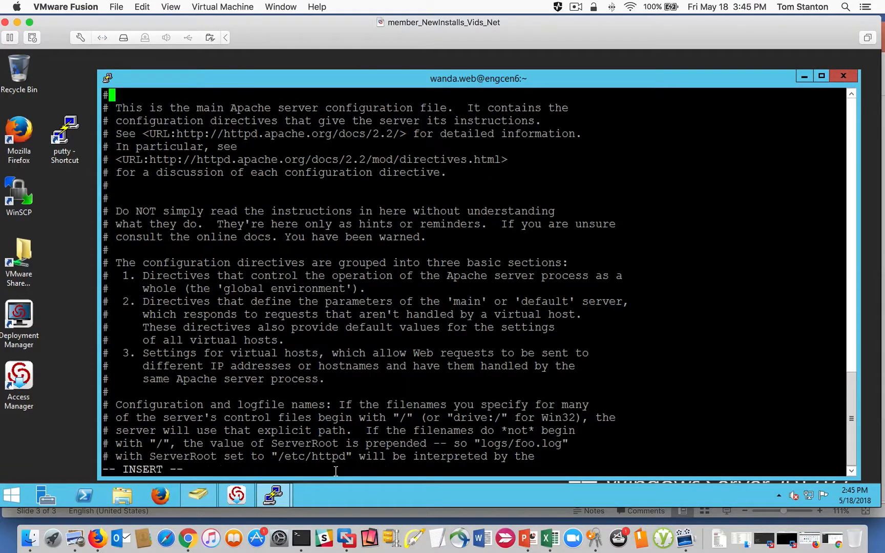
{"action": "type", "text": "test"}
{"action": "key", "text": "Escape"}
{"action": "type", "text": ":wq"}
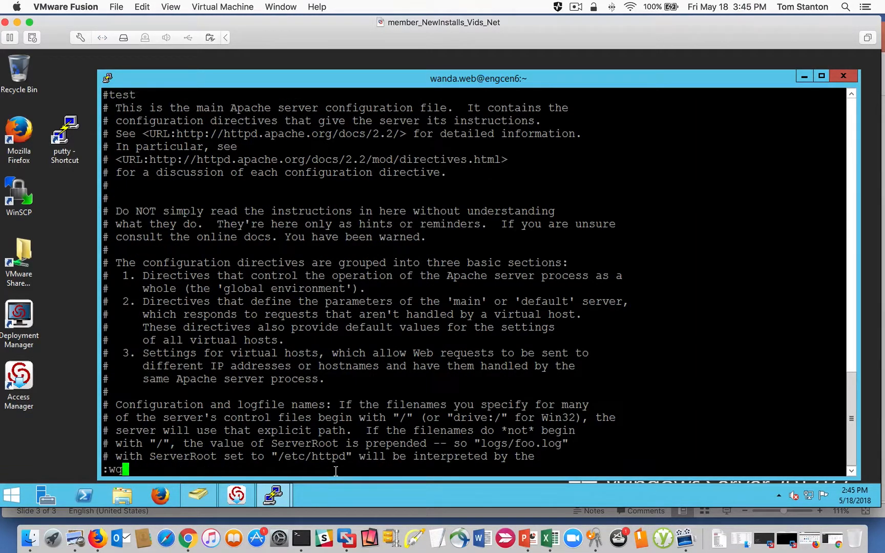
{"action": "key", "text": "Return"}
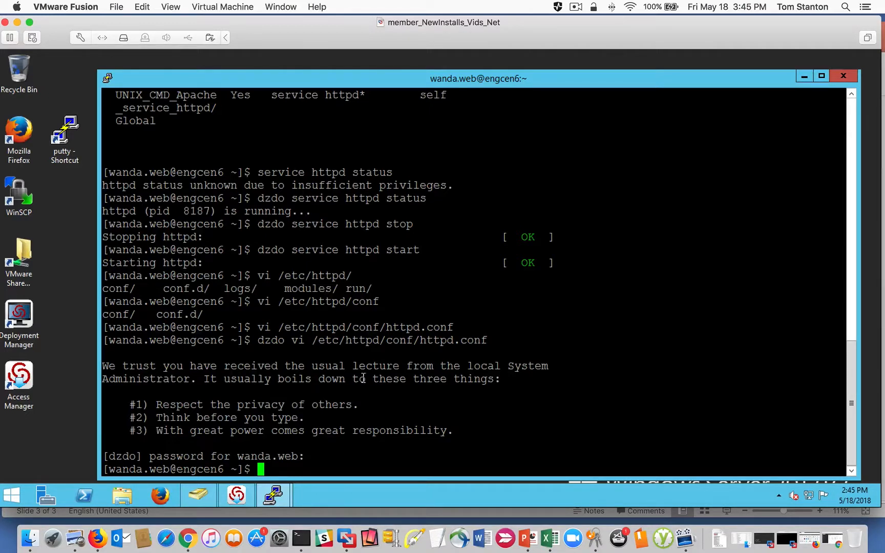
- In the Unix admin's engcen6 session, run "dzdo tail /var/log/messages" and highlight AUDIT_TRAIL and dzdo in the newest entry
{"action": "left_click_drag", "start_coordinate": [323, 85], "coordinate": [395, 81]}
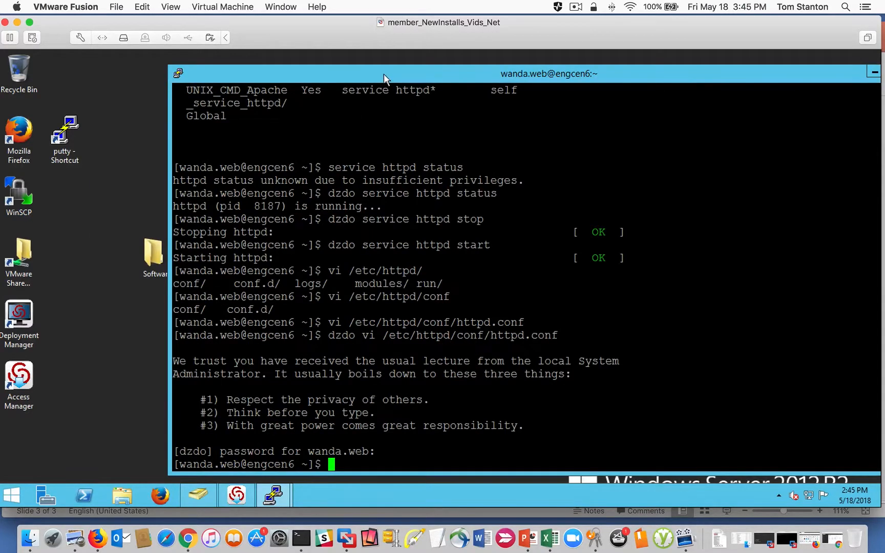
{"action": "mouse_move", "coordinate": [273, 495]}
{"action": "left_click", "coordinate": [240, 438]}
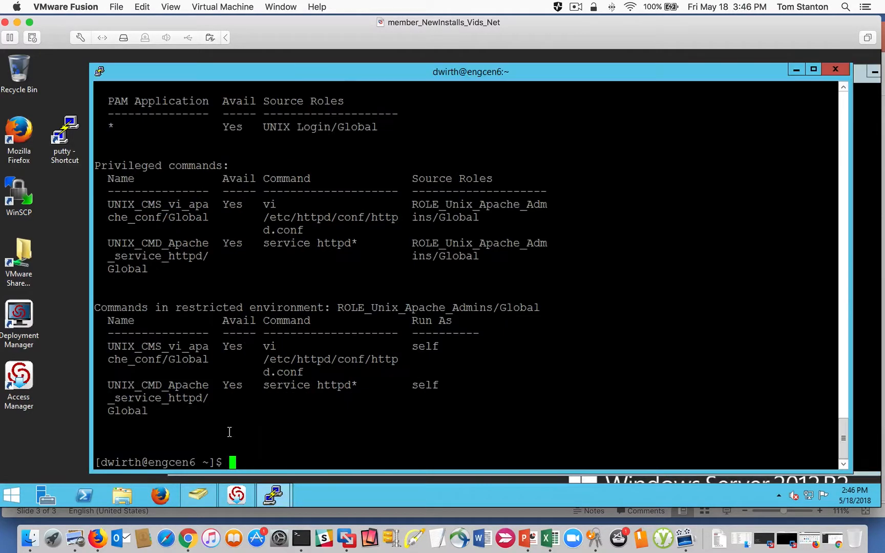
{"action": "left_click_drag", "start_coordinate": [328, 71], "coordinate": [305, 65]}
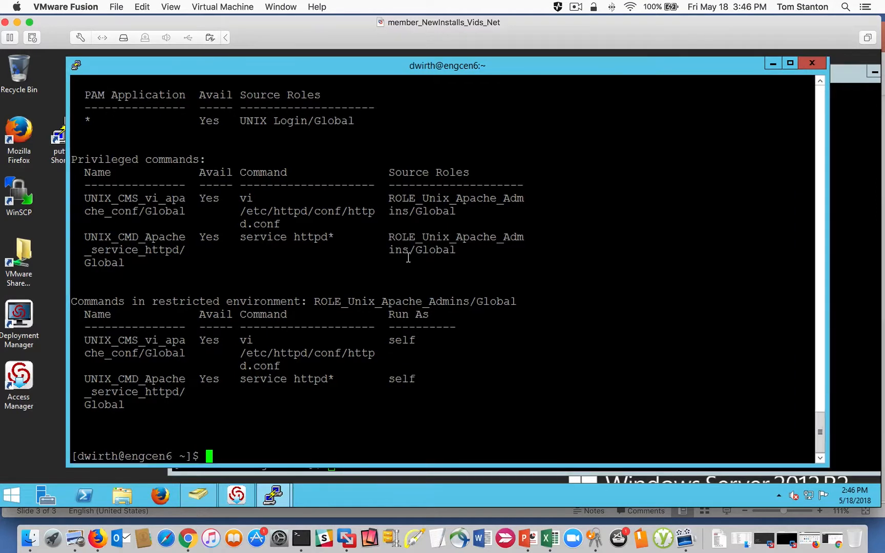
{"action": "type", "text": "dzdo tail /var/loc"}
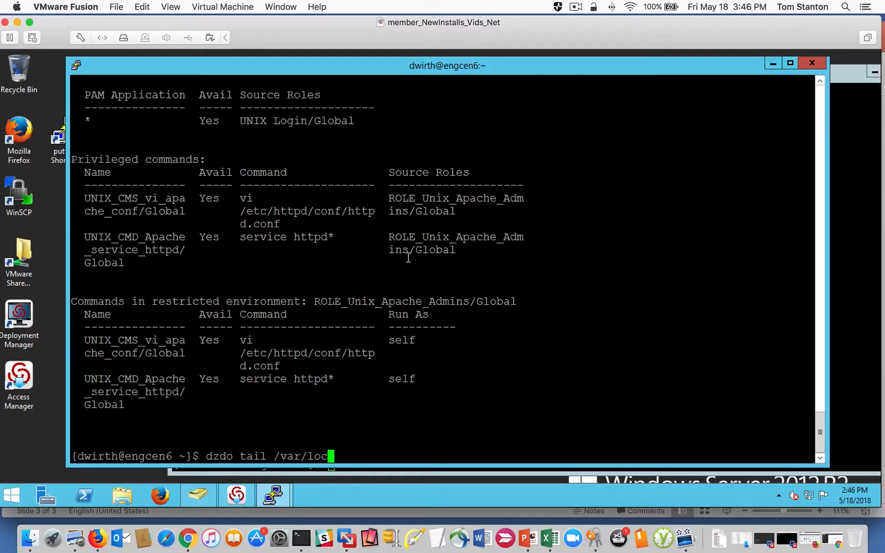
{"action": "key", "text": "BackSpace"}
{"action": "type", "text": "g/messages"}
{"action": "key", "text": "Return"}
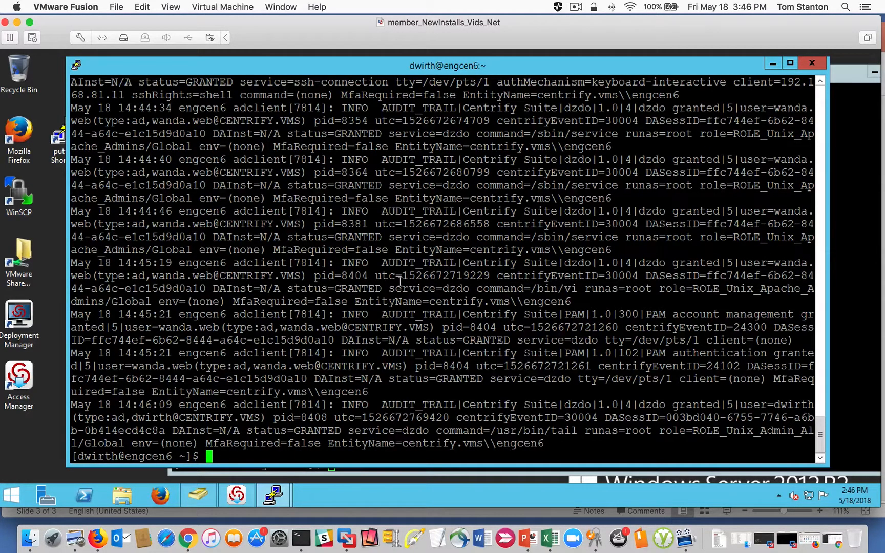
{"action": "double_click", "coordinate": [403, 404]}
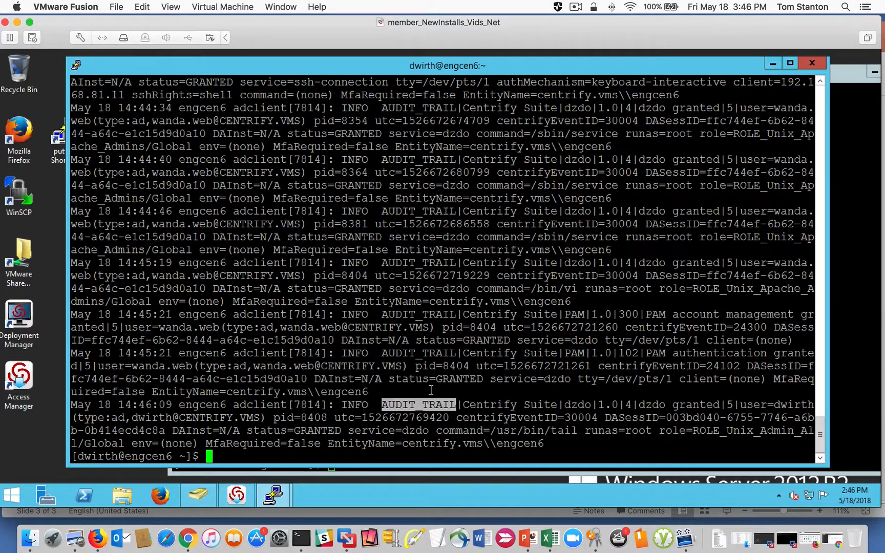
{"action": "double_click", "coordinate": [573, 405]}
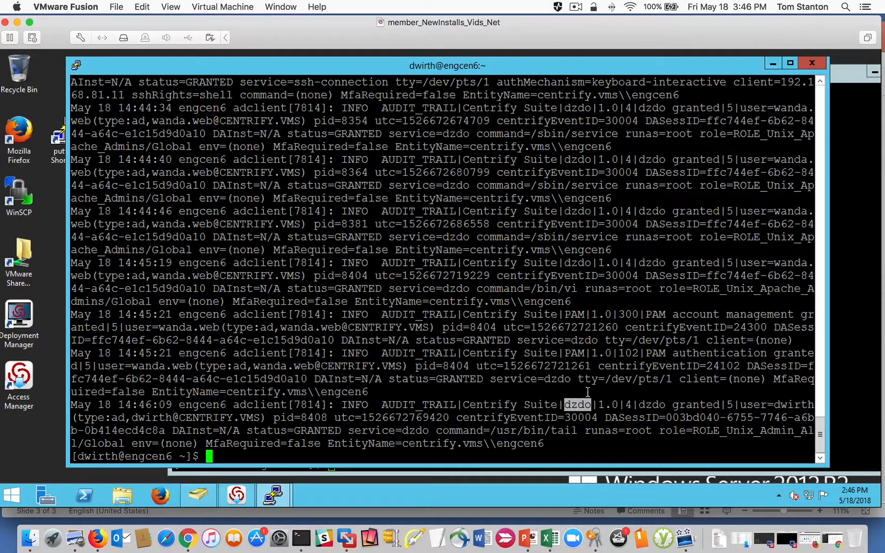
- Follow the system log live with "dzdo tail -f /var/log/messages"
{"action": "key", "text": "Up"}
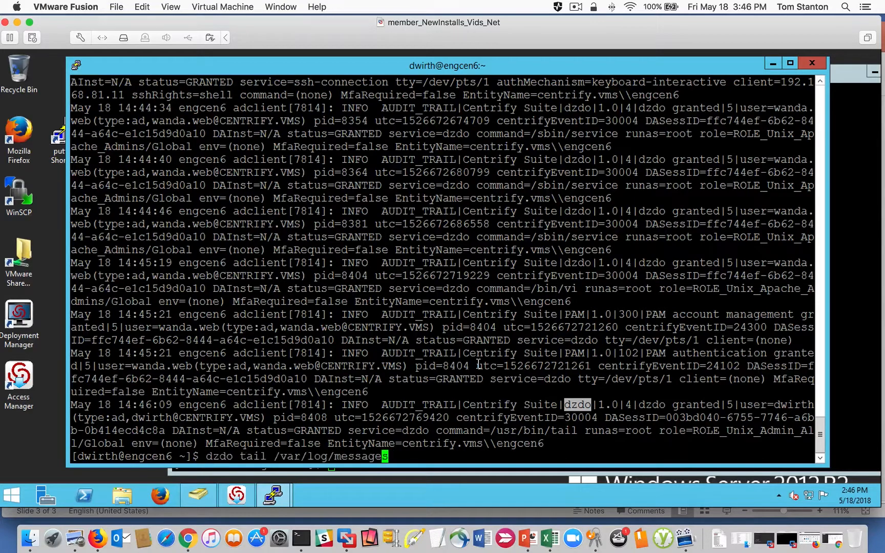
{"action": "key", "text": "Left"}
{"action": "key", "text": "Left"}
{"action": "key", "text": "Left"}
{"action": "key", "text": "Left"}
{"action": "key", "text": "Left"}
{"action": "key", "text": "Left"}
{"action": "key", "text": "Left"}
{"action": "key", "text": "Left"}
{"action": "key", "text": "Left"}
{"action": "key", "text": "Left"}
{"action": "key", "text": "Left"}
{"action": "key", "text": "Left"}
{"action": "key", "text": "Left"}
{"action": "key", "text": "Left"}
{"action": "key", "text": "Left"}
{"action": "key", "text": "Left"}
{"action": "key", "text": "Left"}
{"action": "type", "text": "-f"}
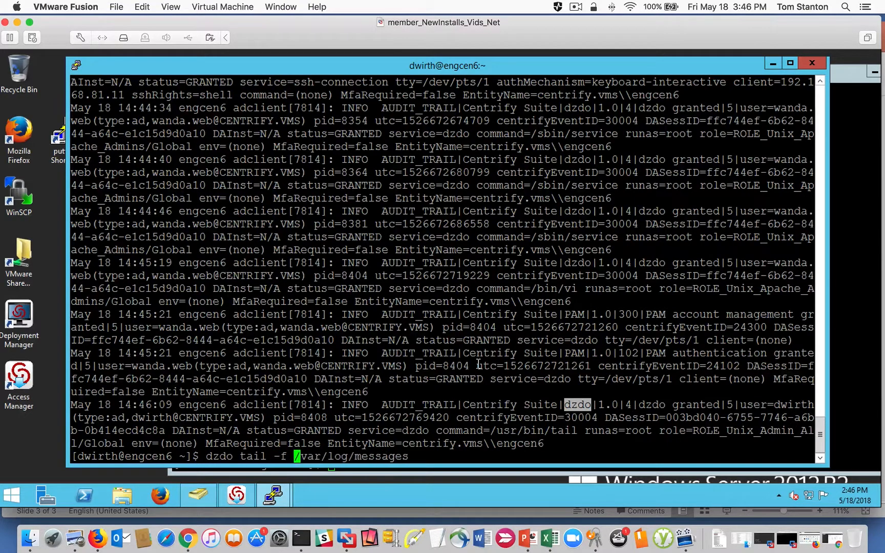
{"action": "key", "text": "Return"}
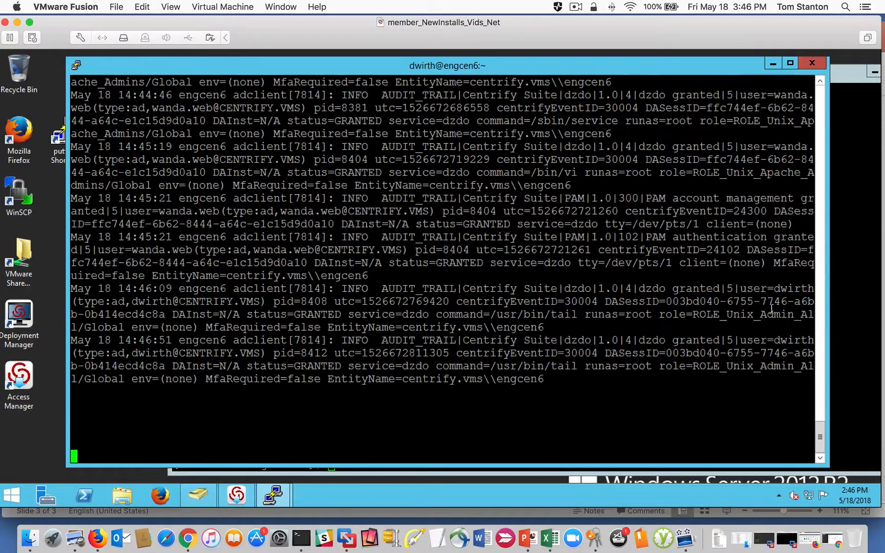
- Rerun "dzdo vi /etc/httpd/conf/httpd.conf" in the Apache admin's session to generate an audit event
{"action": "left_click", "coordinate": [851, 313]}
{"action": "key", "text": "Up"}
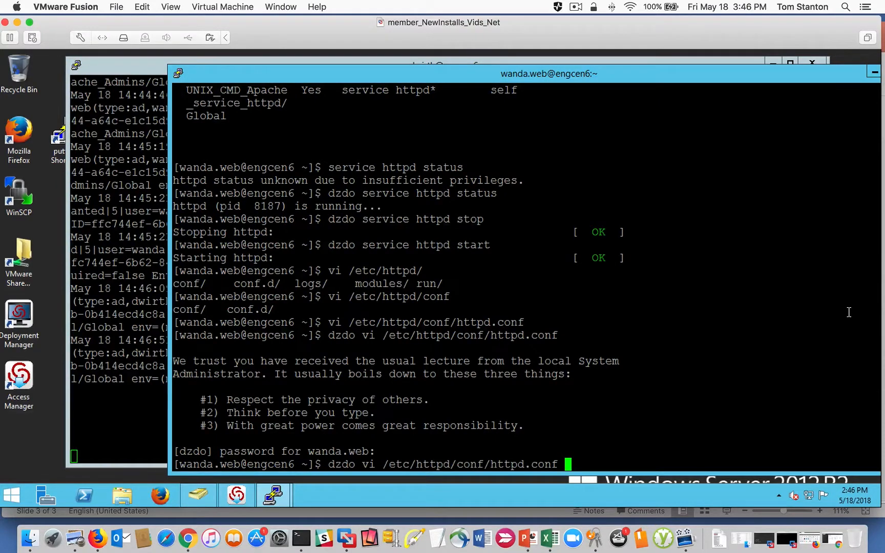
{"action": "key", "text": "Return"}
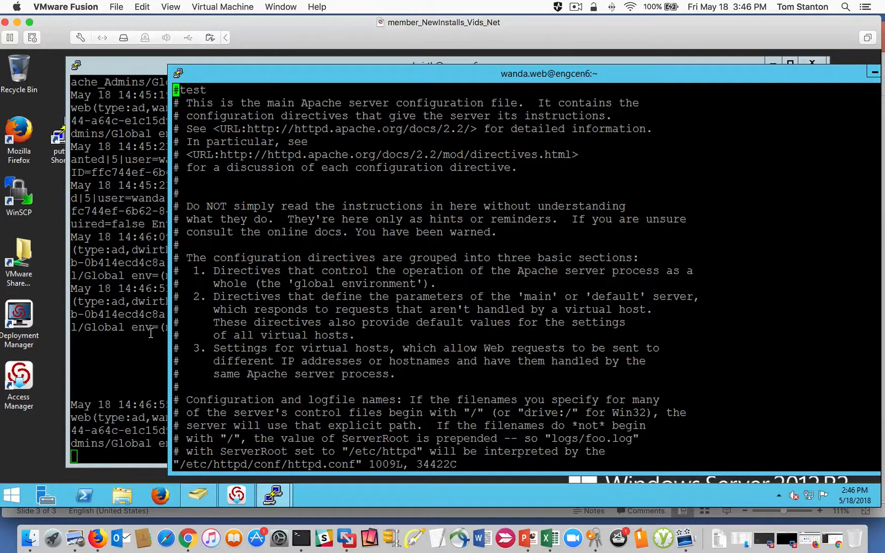
- Highlight the role and the account name in the new vi audit entry of the live log, and stop following the log
{"action": "left_click", "coordinate": [120, 362]}
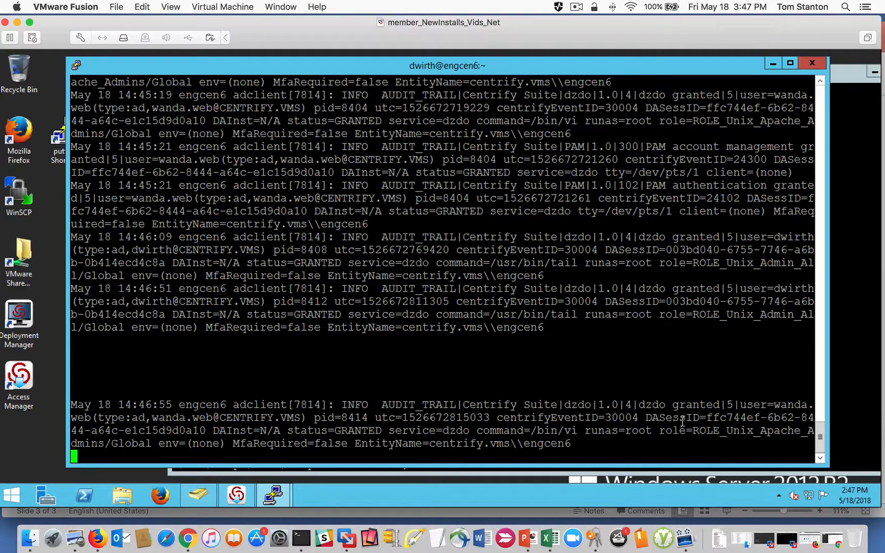
{"action": "double_click", "coordinate": [721, 430]}
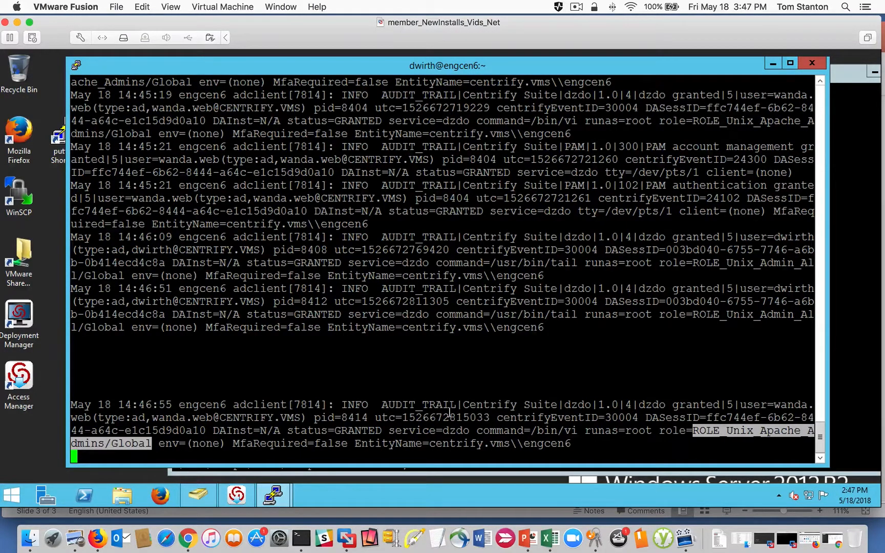
{"action": "double_click", "coordinate": [168, 418]}
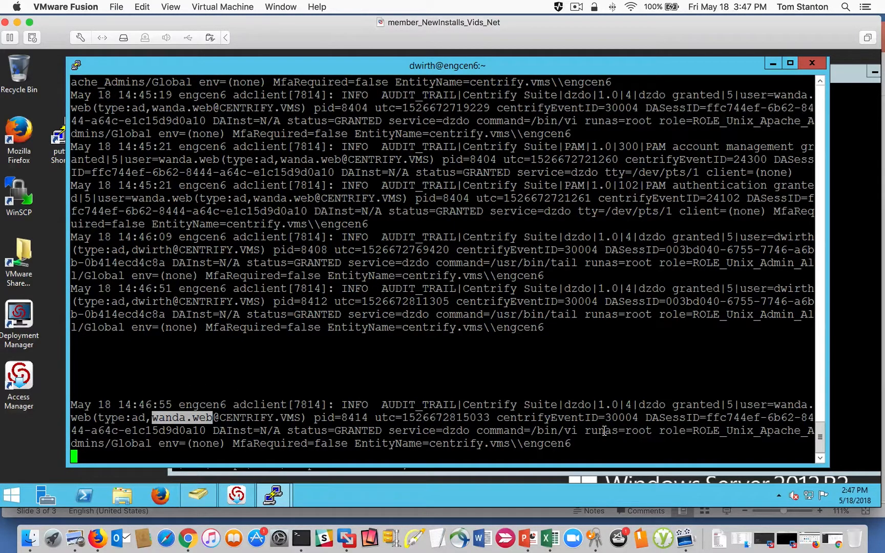
{"action": "left_click", "coordinate": [563, 411]}
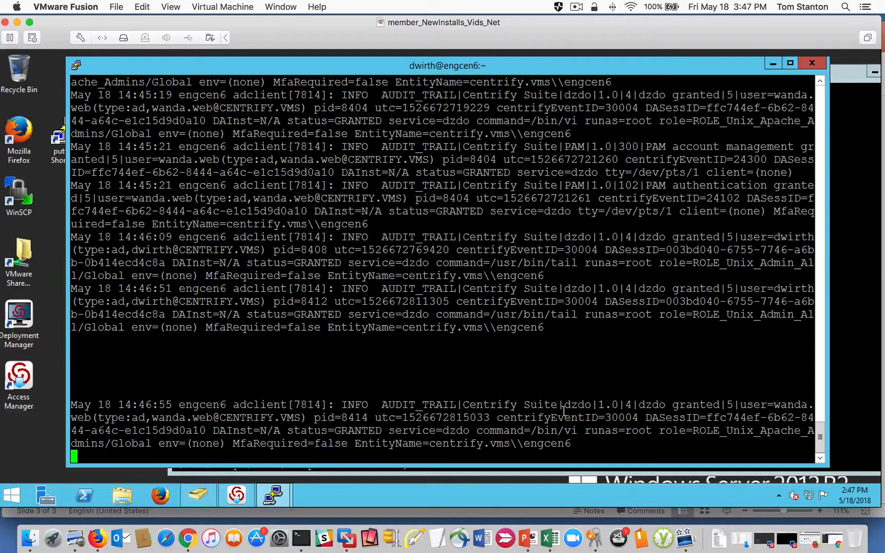
{"action": "key", "text": "ctrl+c"}
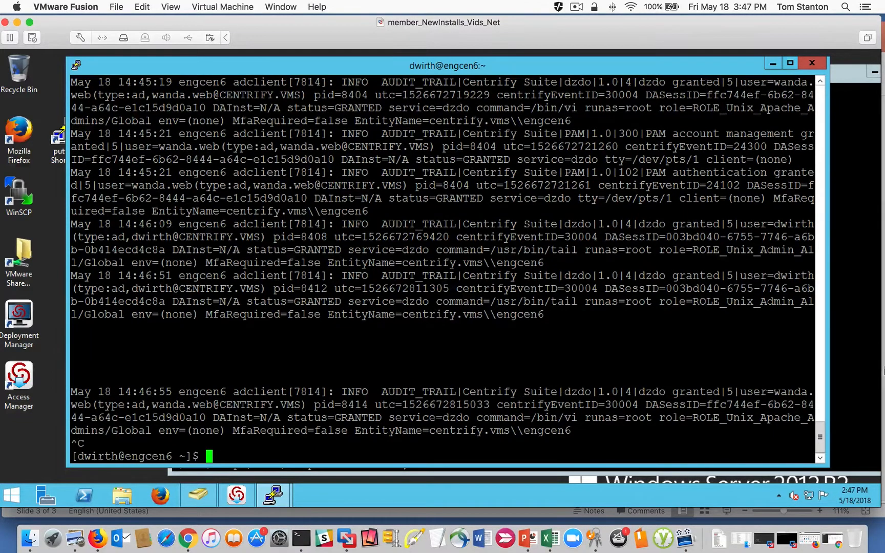
- Quit httpd.conf without saving in the Apache admin's session with ":q!"
{"action": "left_click", "coordinate": [855, 360]}
{"action": "type", "text": ":q!"}
{"action": "key", "text": "Return"}
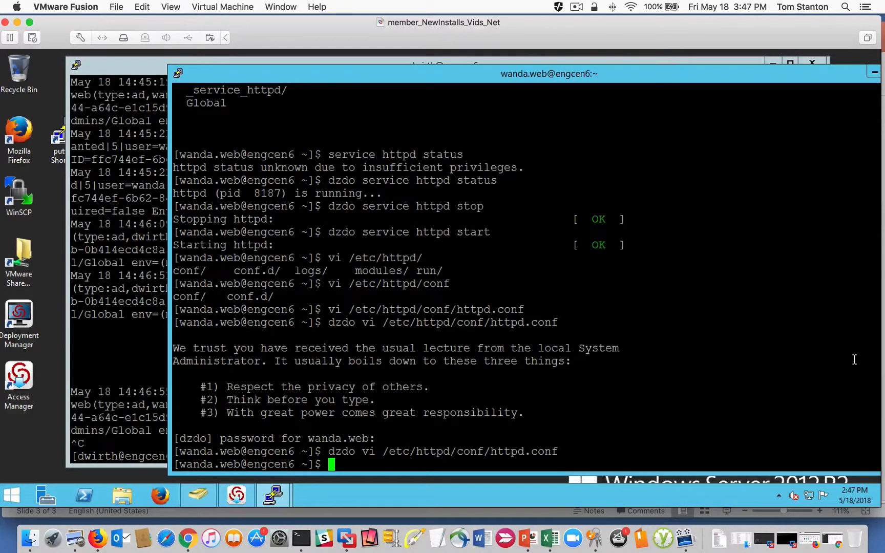
- Back in the Unix admin's session, highlight the latest vi audit record and its AUDIT_TRAIL tag
{"action": "left_click", "coordinate": [141, 308]}
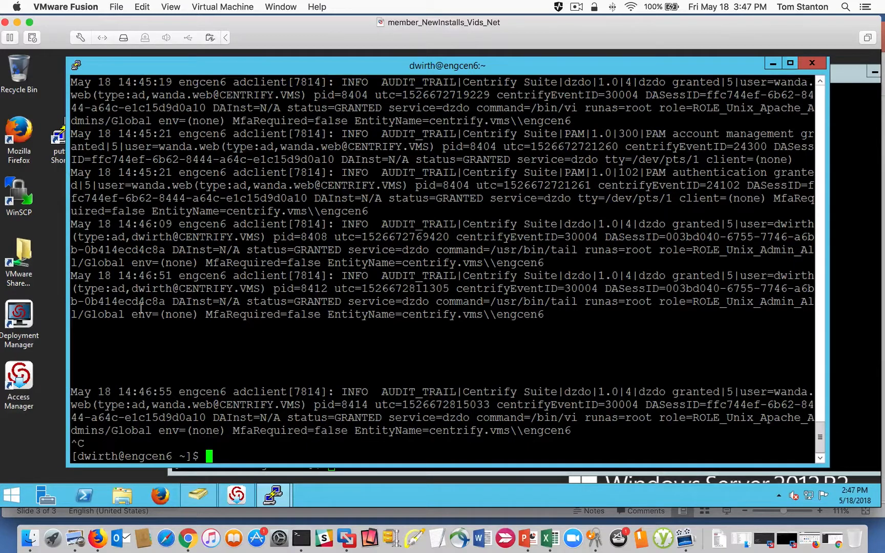
{"action": "left_click_drag", "start_coordinate": [548, 435], "coordinate": [134, 392]}
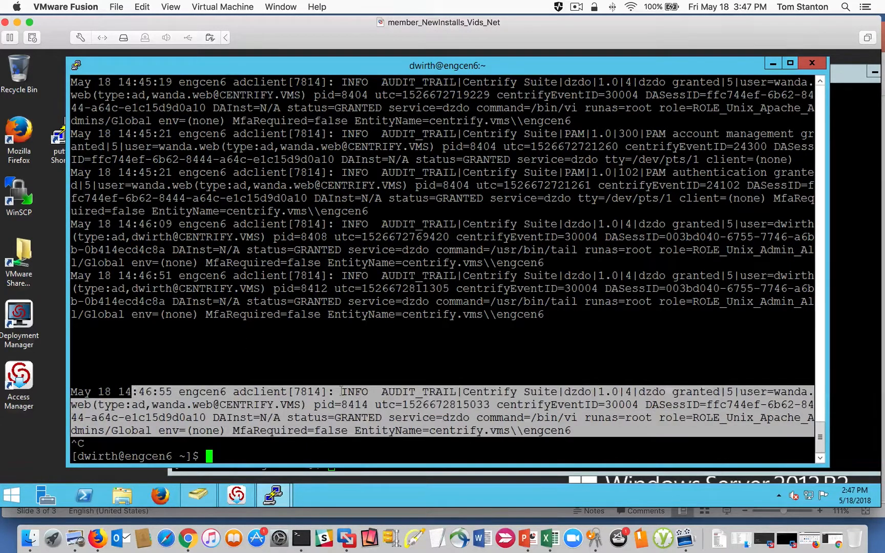
{"action": "left_click", "coordinate": [408, 395]}
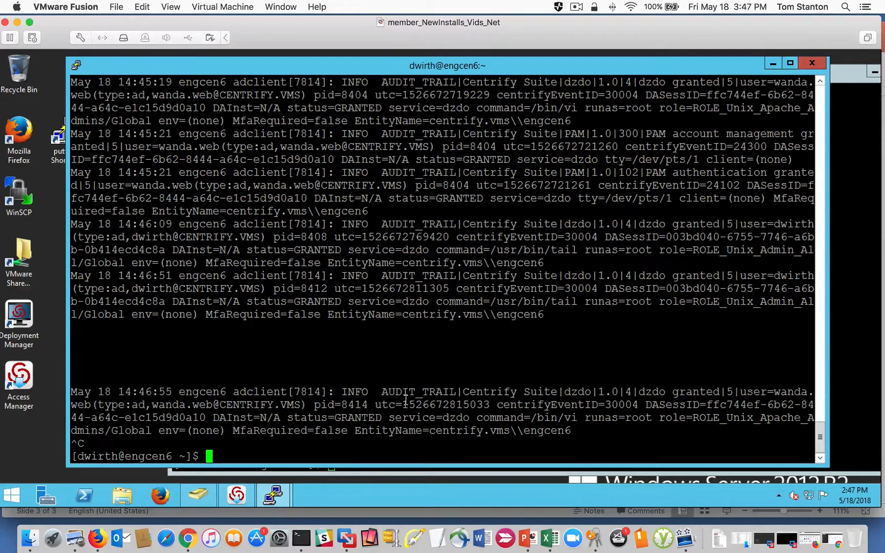
{"action": "left_click_drag", "start_coordinate": [395, 391], "coordinate": [453, 390]}
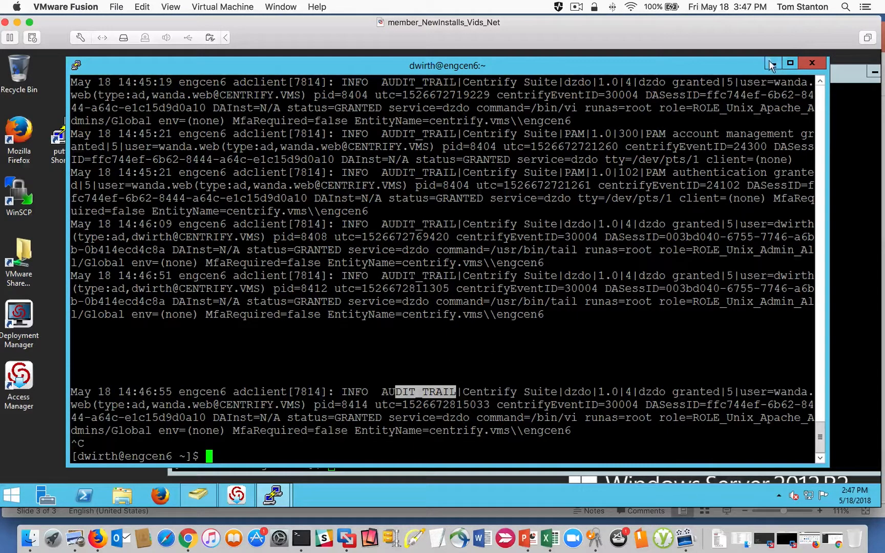
- End the Unix admin's engcen6 session with "exit"
{"action": "left_click", "coordinate": [600, 179]}
{"action": "type", "text": "es"}
{"action": "key", "text": "BackSpace"}
{"action": "key", "text": "BackSpace"}
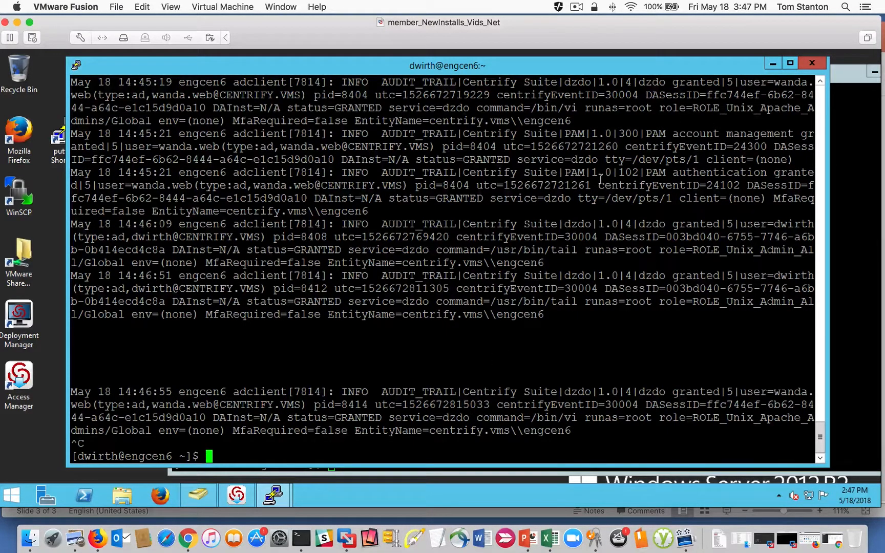
{"action": "type", "text": "exit"}
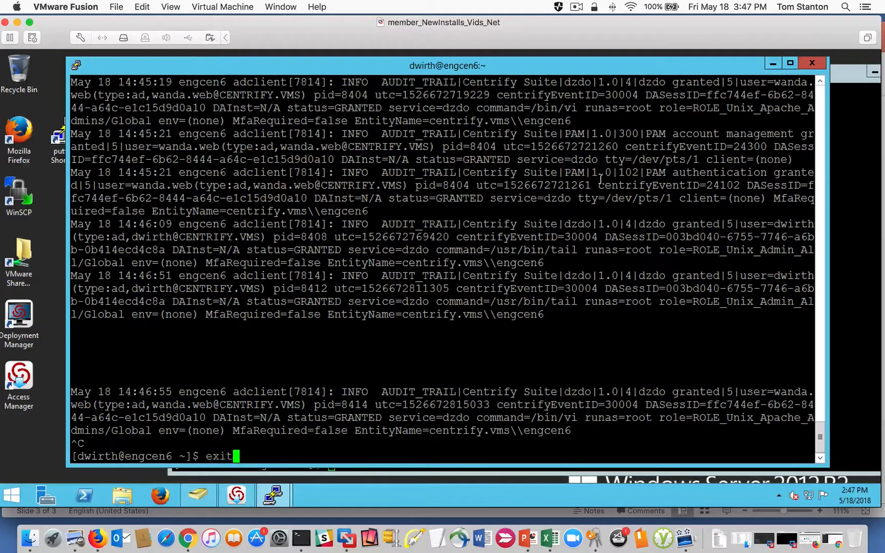
{"action": "key", "text": "Return"}
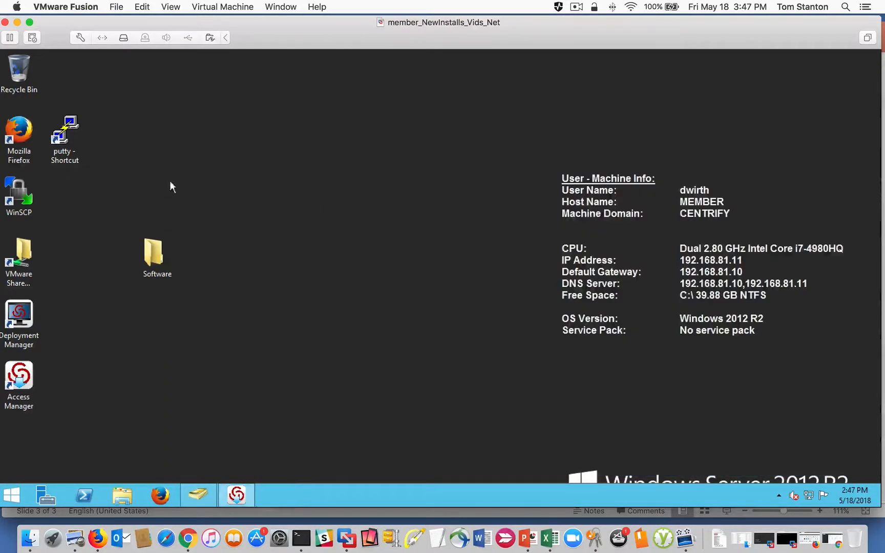
- Open a new PuTTY configuration and show the GSSAPI options under the SSH authentication settings
{"action": "double_click", "coordinate": [69, 132]}
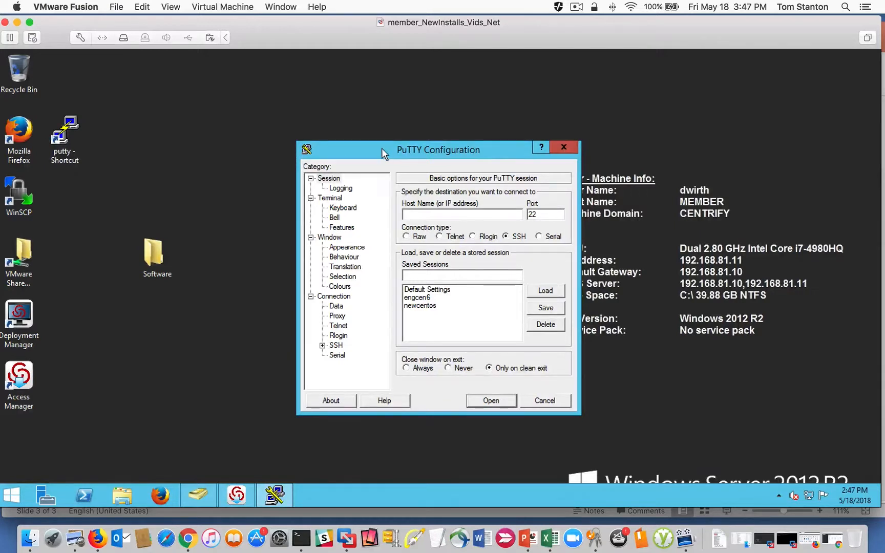
{"action": "left_click_drag", "start_coordinate": [382, 150], "coordinate": [339, 119]}
{"action": "left_click", "coordinate": [279, 314]}
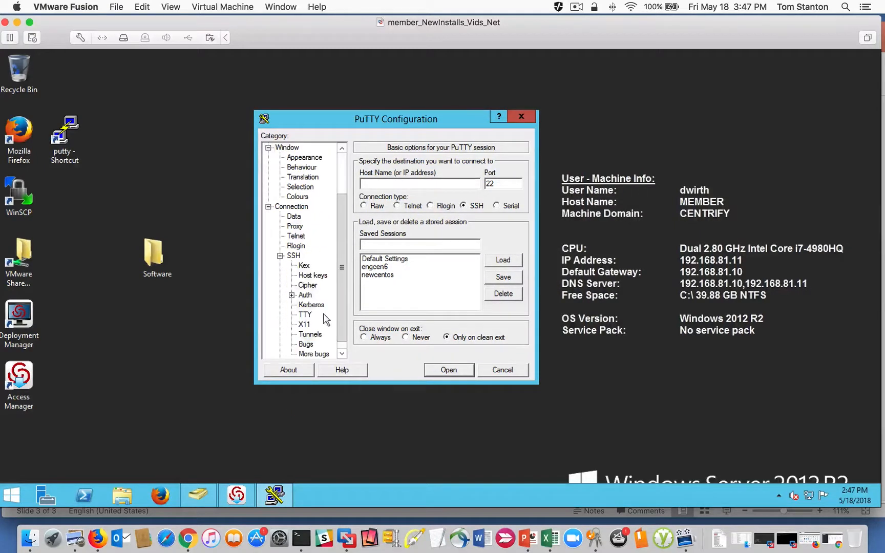
{"action": "left_click", "coordinate": [292, 295]}
{"action": "left_click", "coordinate": [322, 305]}
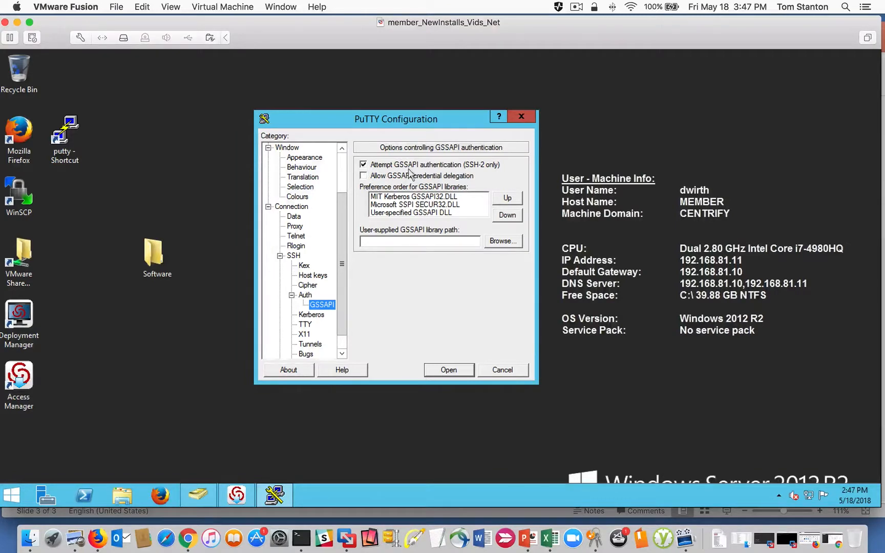
{"action": "left_click_drag", "start_coordinate": [328, 123], "coordinate": [343, 119]}
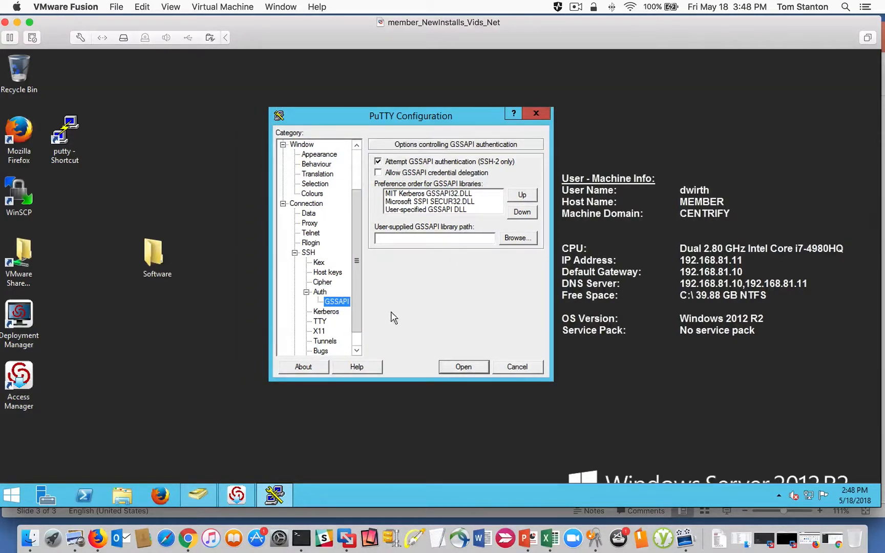
- Open the saved engcen6 session from another PuTTY configuration and log in with the Apache admin's username and account password
{"action": "double_click", "coordinate": [80, 146]}
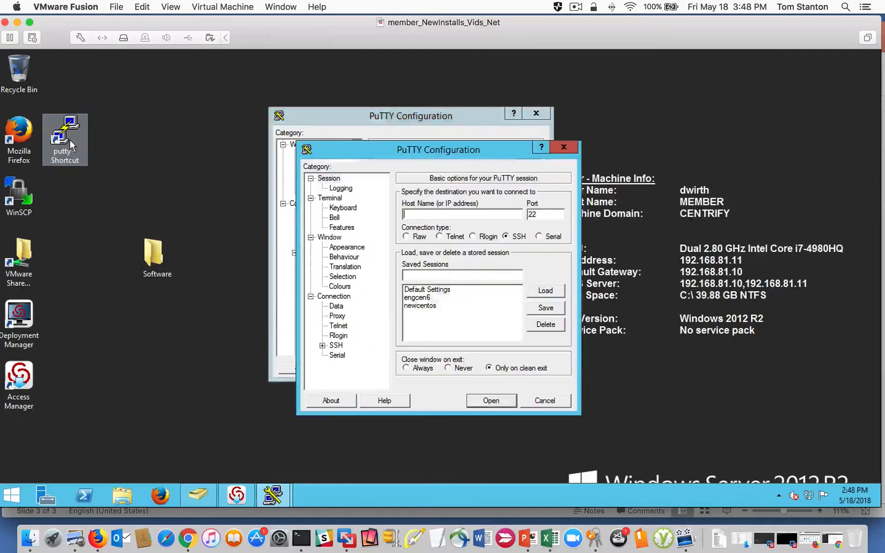
{"action": "double_click", "coordinate": [423, 300]}
{"action": "type", "text": "wanda.web"}
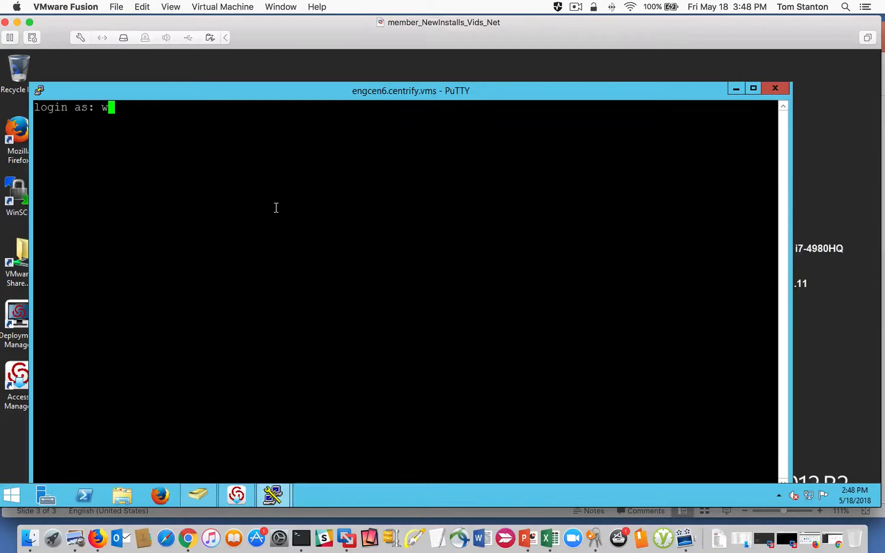
{"action": "key", "text": "Return"}
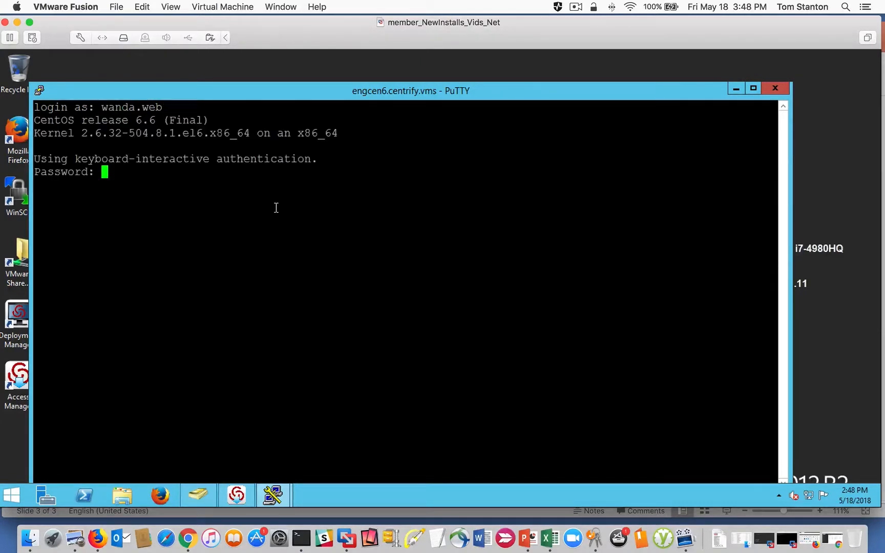
{"action": "key", "text": "Return"}
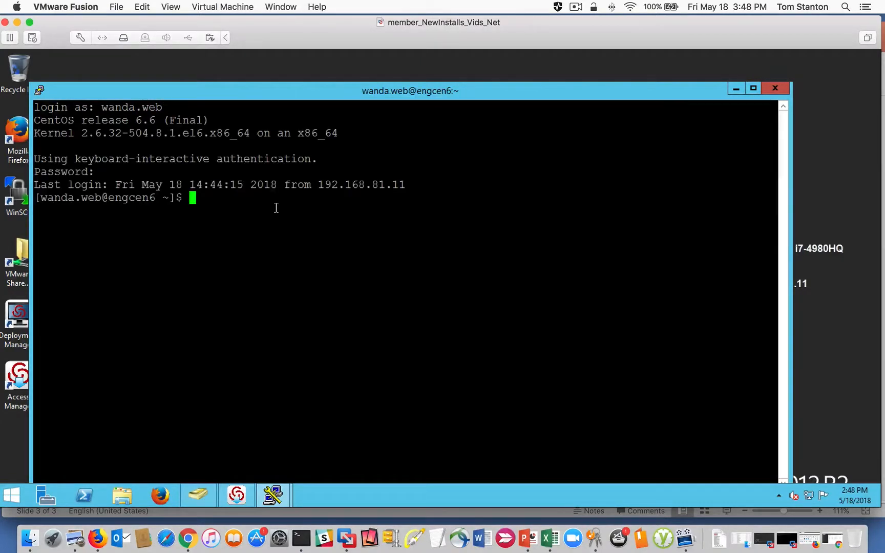
- End the Apache admin's session with "exit", and log in to the saved engcen6 session using the signed-in Windows account's username
{"action": "type", "text": "exi"}
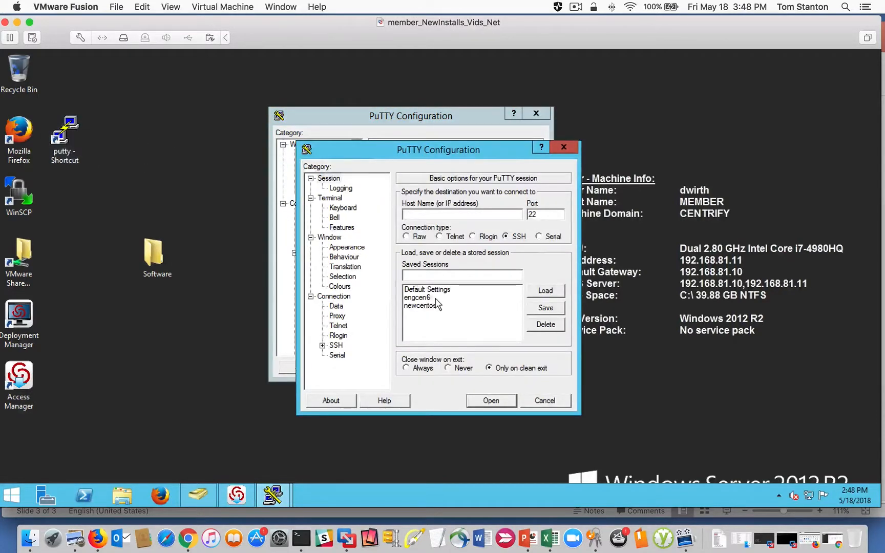
{"action": "double_click", "coordinate": [438, 306]}
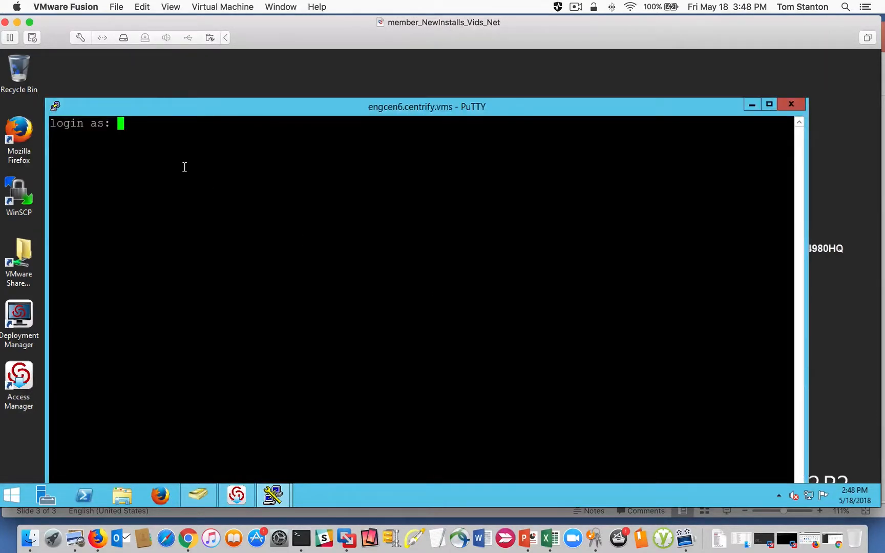
{"action": "type", "text": "dwirth"}
{"action": "left_click_drag", "start_coordinate": [326, 110], "coordinate": [240, 105]}
{"action": "left_click_drag", "start_coordinate": [589, 103], "coordinate": [532, 102]}
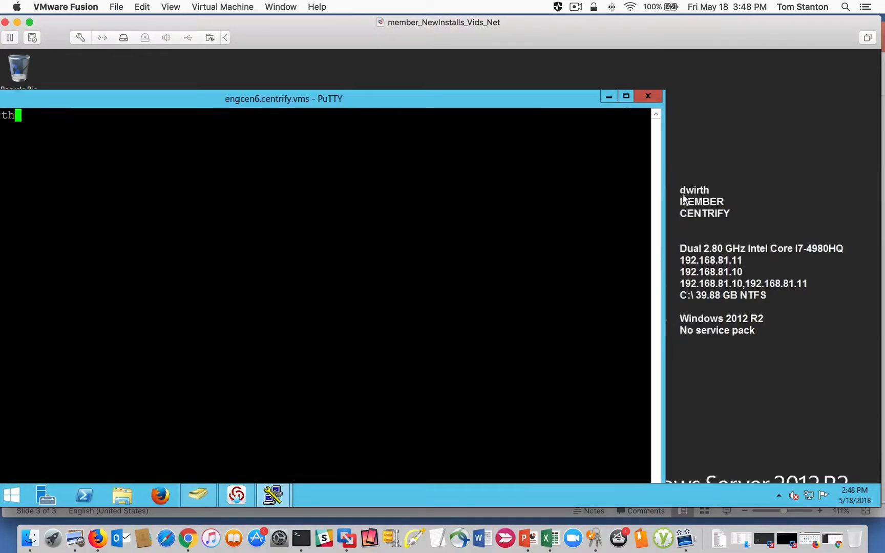
{"action": "left_click_drag", "start_coordinate": [342, 96], "coordinate": [464, 93]}
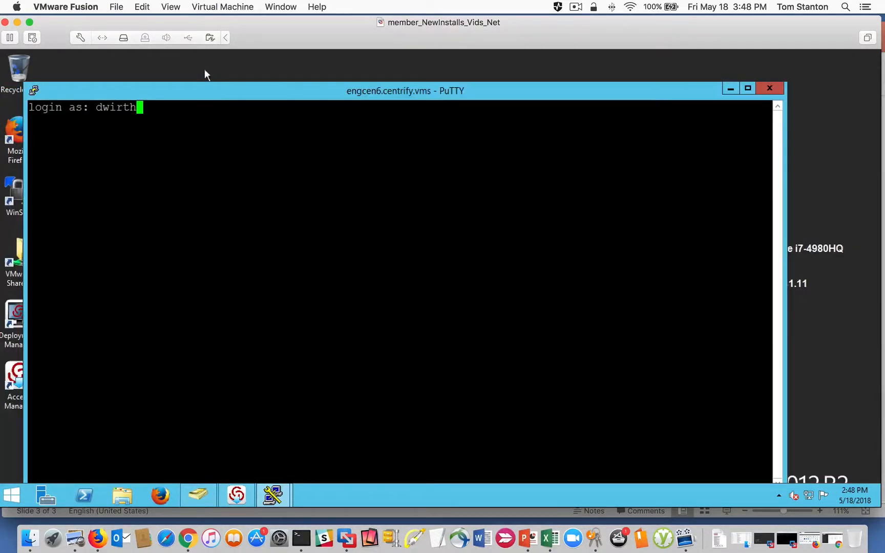
{"action": "key", "text": "Return"}
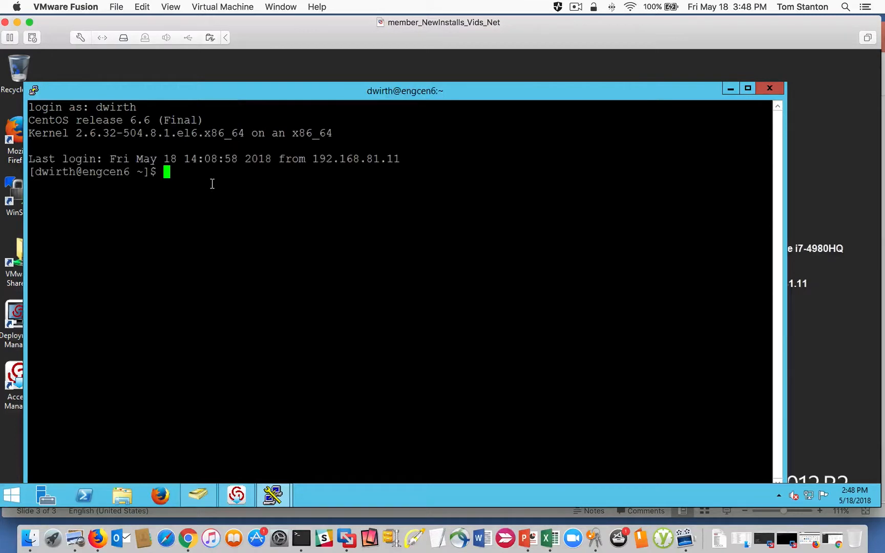
- Highlight the login username in the terminal and end the engcen6 session with "exit"
{"action": "double_click", "coordinate": [117, 107]}
{"action": "type", "text": "exit"}
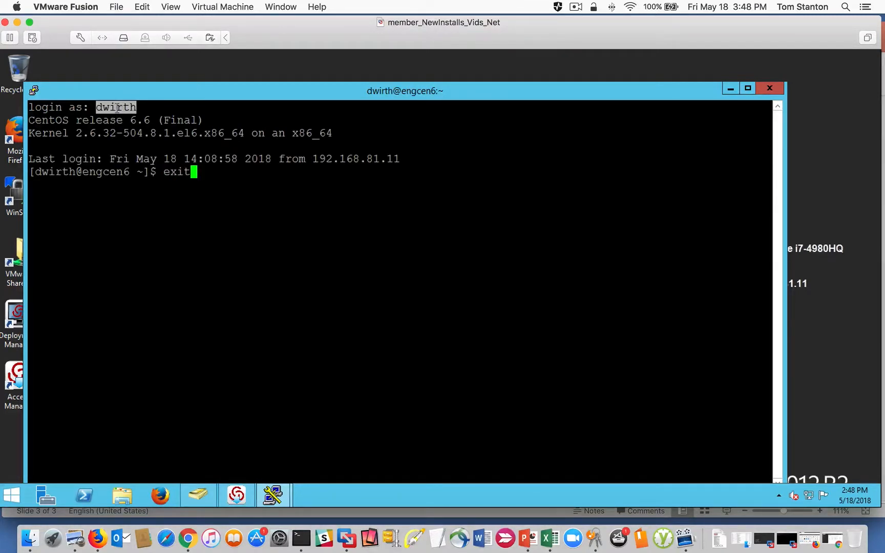
{"action": "key", "text": "Return"}
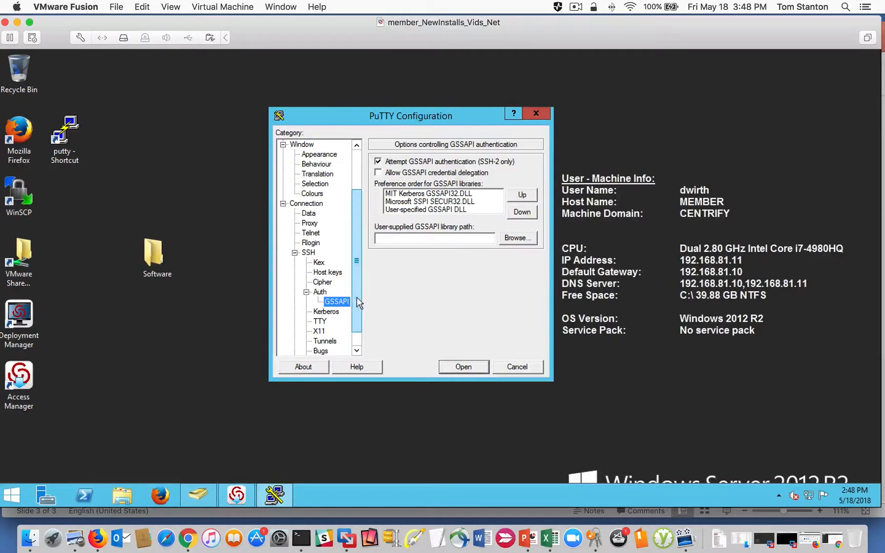
{"action": "scroll", "coordinate": [338, 300], "scroll_direction": "down", "scroll_amount": 1}
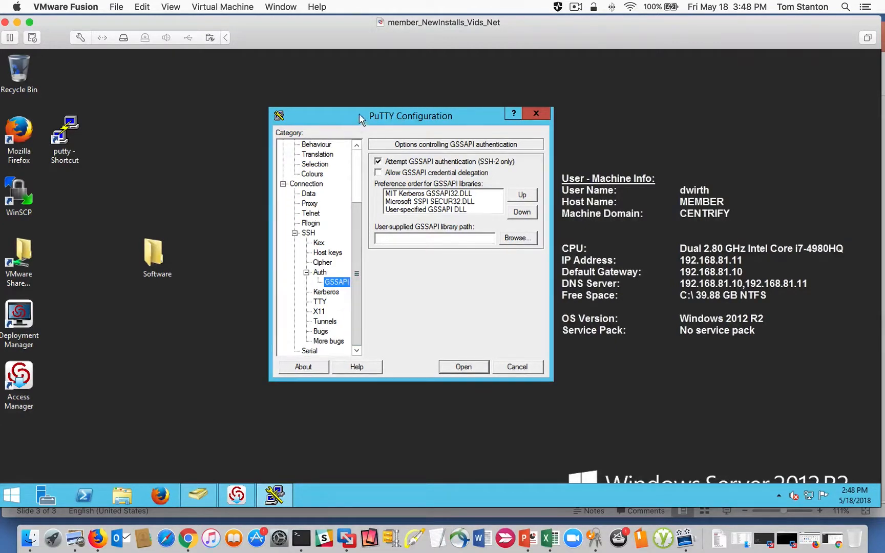
{"action": "left_click", "coordinate": [325, 292]}
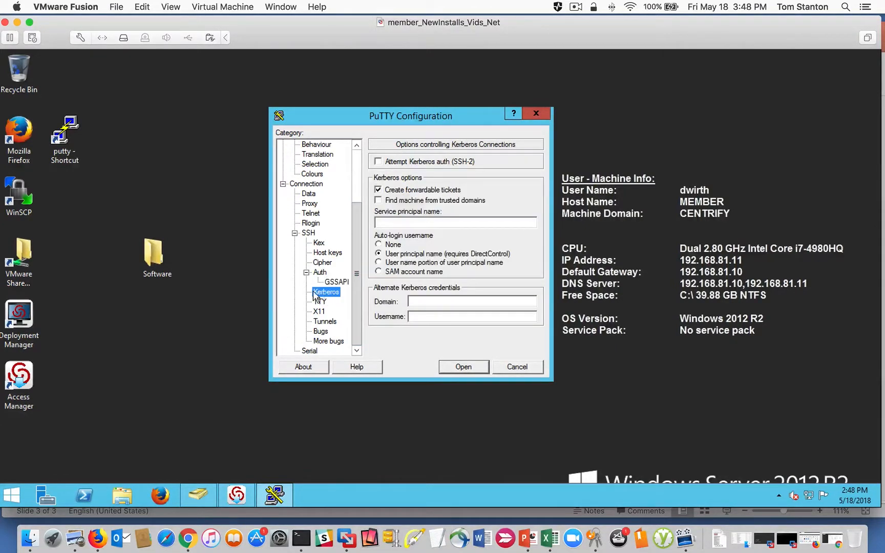
{"action": "left_click", "coordinate": [385, 164]}
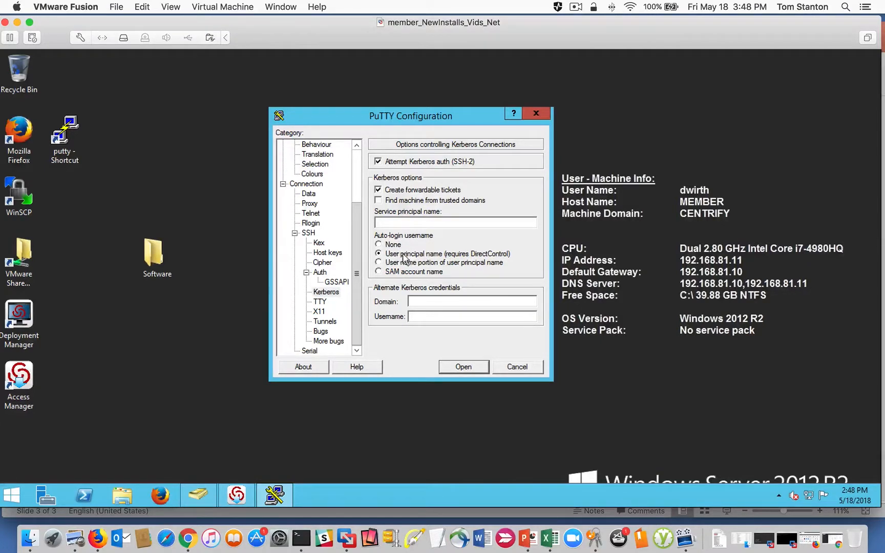
{"action": "scroll", "coordinate": [361, 231], "scroll_direction": "up", "scroll_amount": 3}
{"action": "left_click", "coordinate": [302, 145]}
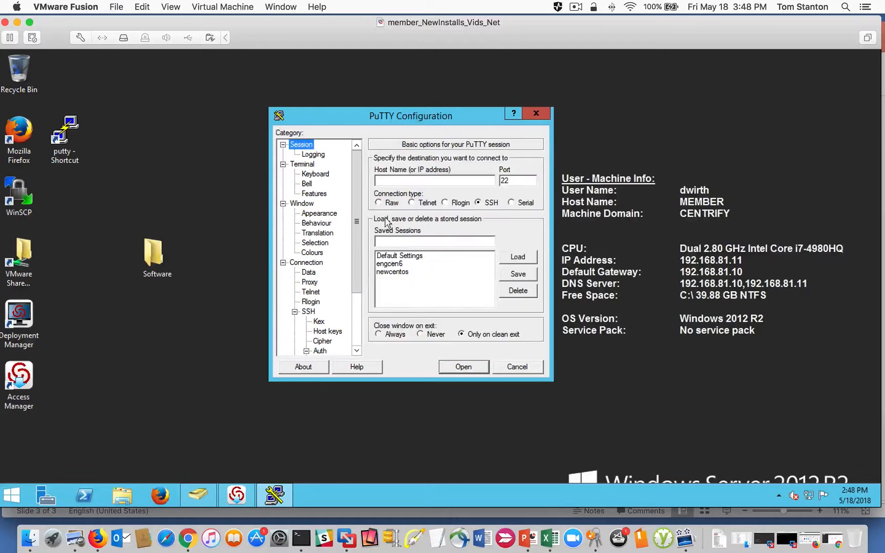
{"action": "left_click", "coordinate": [516, 367]}
- Load the saved engcen6 session in a new PuTTY configuration and enable Attempt Kerberos auth (SSH-2)
{"action": "double_click", "coordinate": [64, 136]}
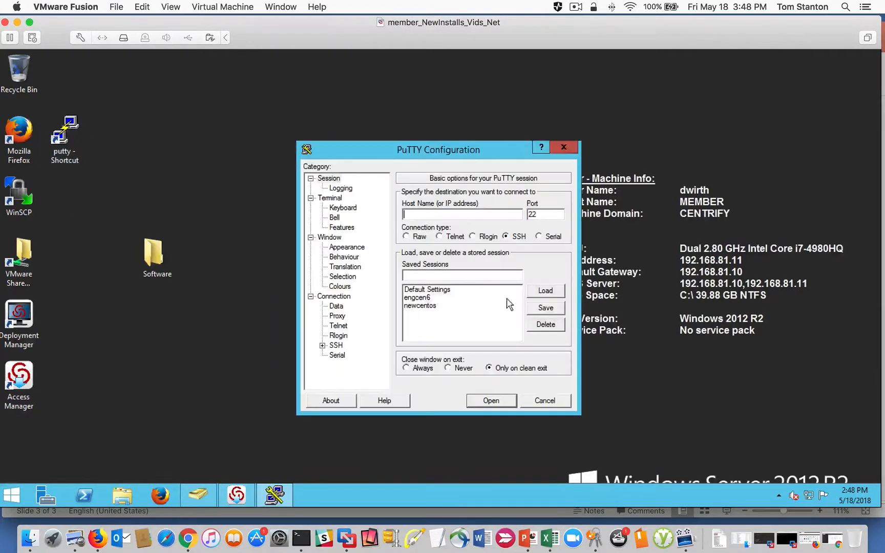
{"action": "left_click", "coordinate": [405, 297]}
{"action": "left_click", "coordinate": [546, 291]}
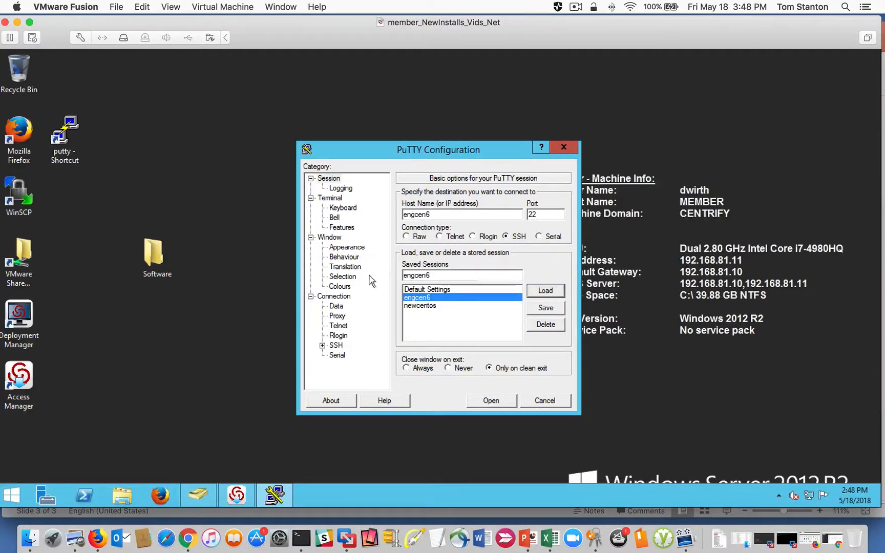
{"action": "left_click", "coordinate": [322, 345]}
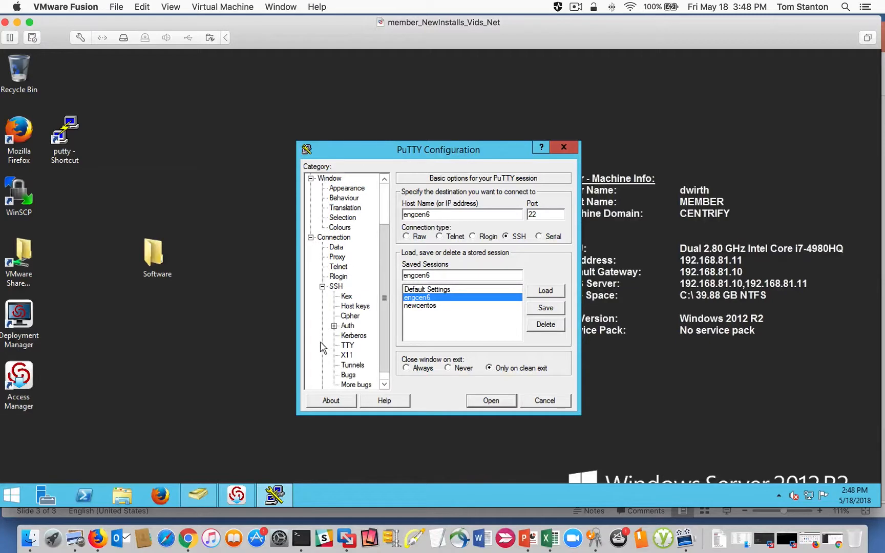
{"action": "left_click", "coordinate": [354, 336]}
{"action": "left_click", "coordinate": [406, 196]}
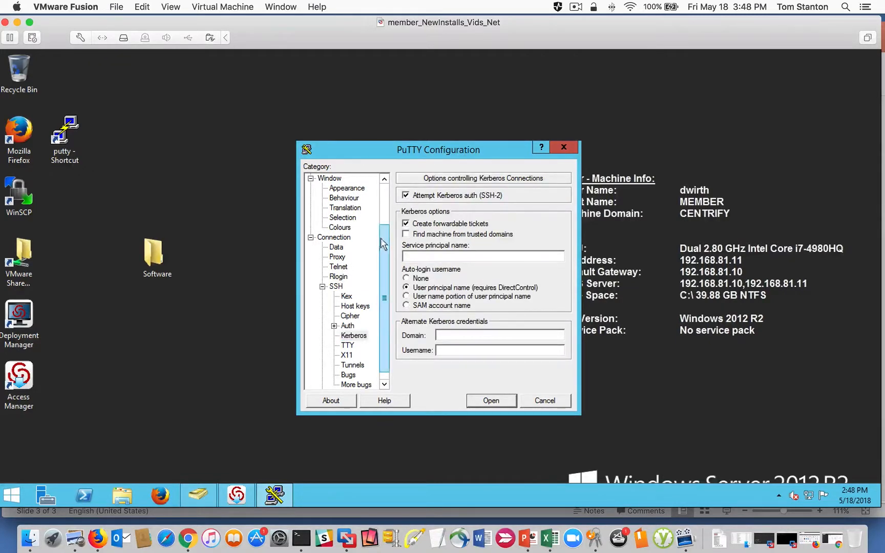
- Save the configuration as a session named "engcen6 - Kerberos" and connect with it
{"action": "left_click_drag", "start_coordinate": [384, 249], "coordinate": [384, 207]}
{"action": "left_click", "coordinate": [329, 178]}
{"action": "left_click", "coordinate": [433, 276]}
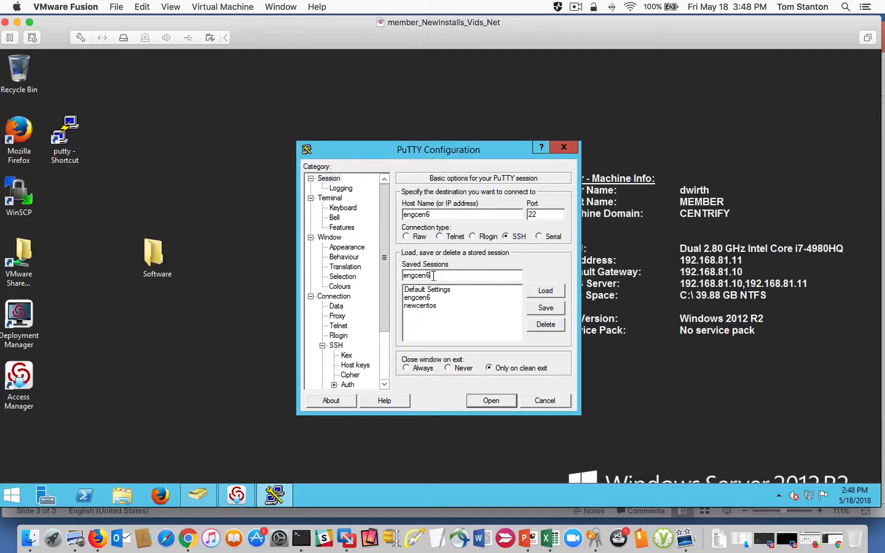
{"action": "type", "text": "- Kerberos"}
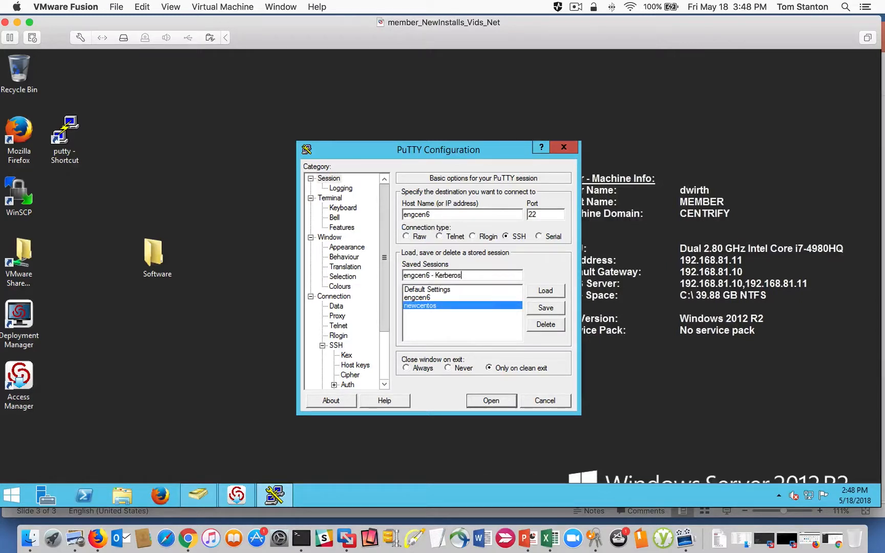
{"action": "left_click", "coordinate": [546, 308]}
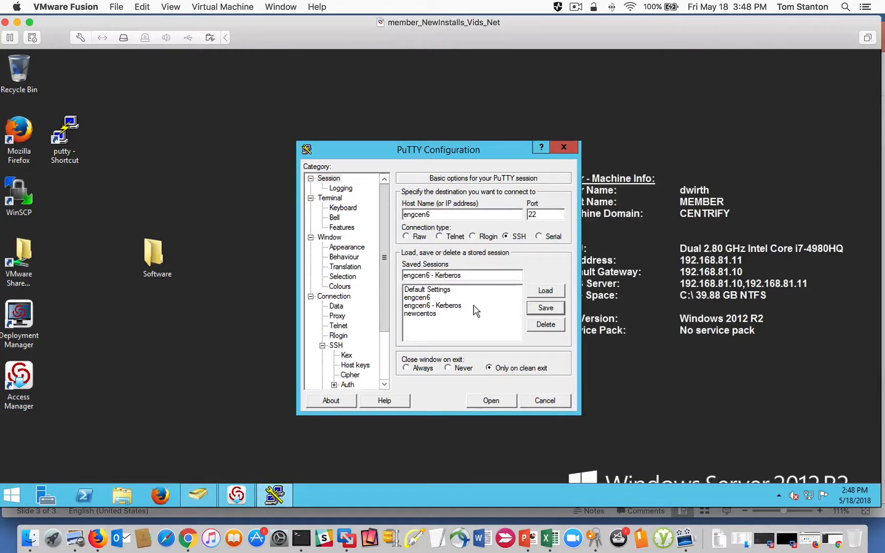
{"action": "double_click", "coordinate": [431, 306]}
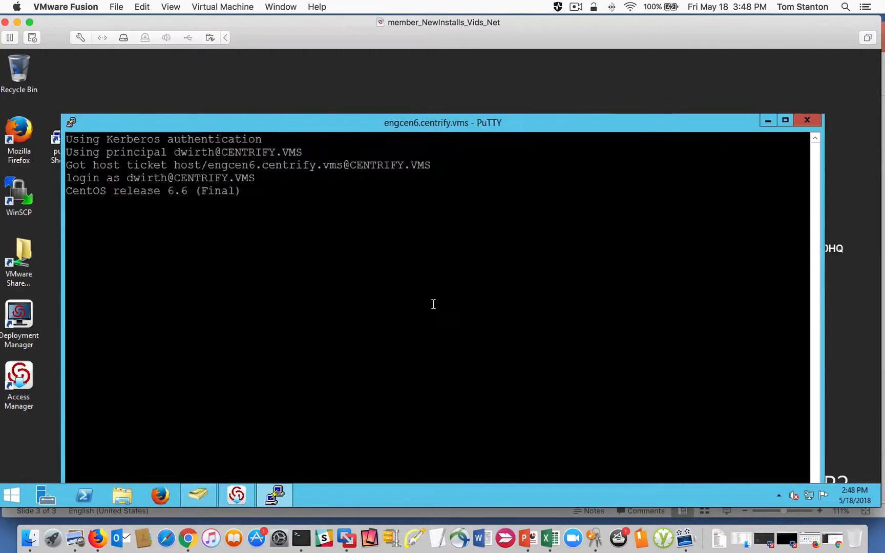
{"action": "left_click_drag", "start_coordinate": [262, 130], "coordinate": [283, 109]}
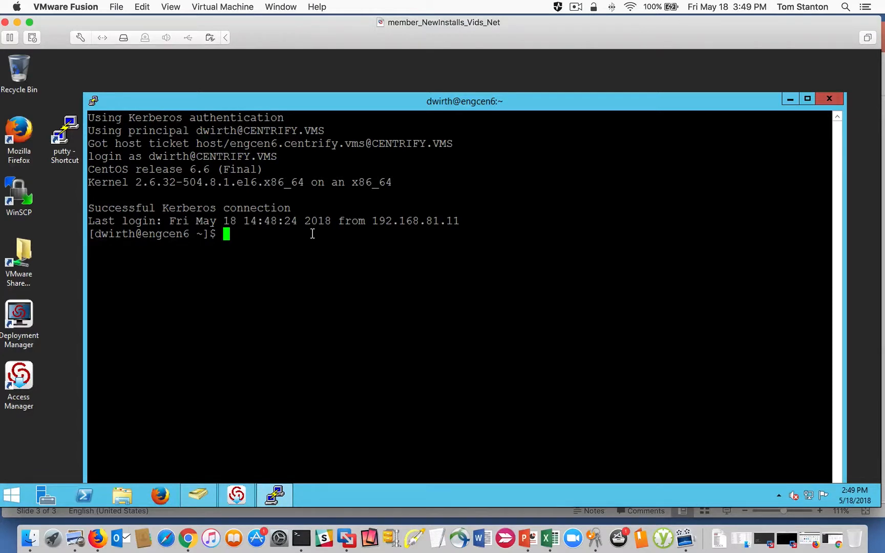
- List the installed Centrify packages with "rpm -qa | grep -i centrify" and highlight the CentrifyDC-openssh entry
{"action": "type", "text": "rpm -qa"}
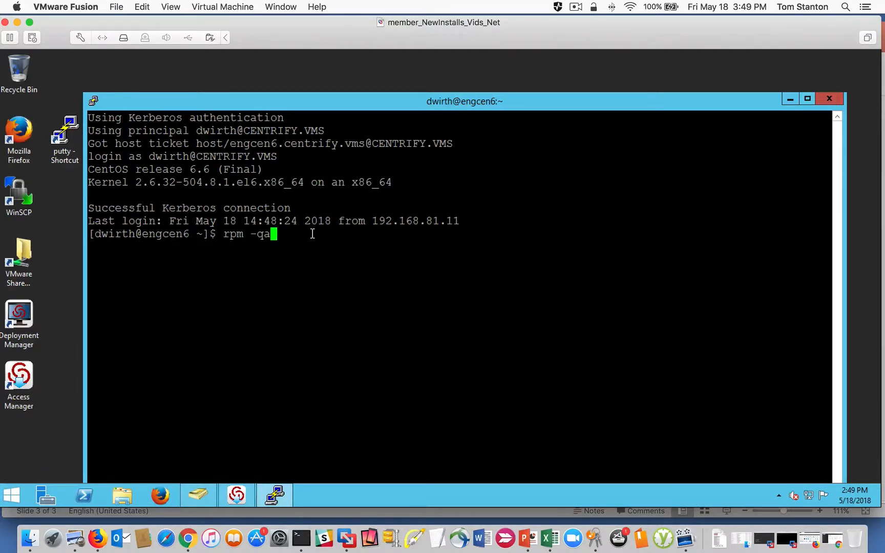
{"action": "type", "text": " | grep -i centrify"}
{"action": "key", "text": "Return"}
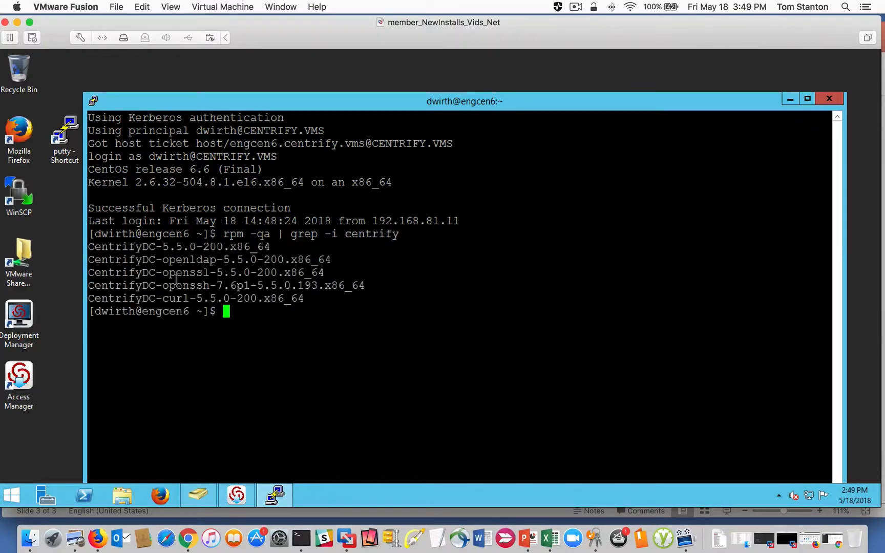
{"action": "triple_click", "coordinate": [178, 280]}
{"action": "left_click", "coordinate": [325, 293]}
- Run "dzdo grep GSSAPI /etc/centrifydc/ssh/ssh_config" and highlight the uncommented GSSAPI settings in the output
{"action": "type", "text": "dzdo grep GSSAPI"}
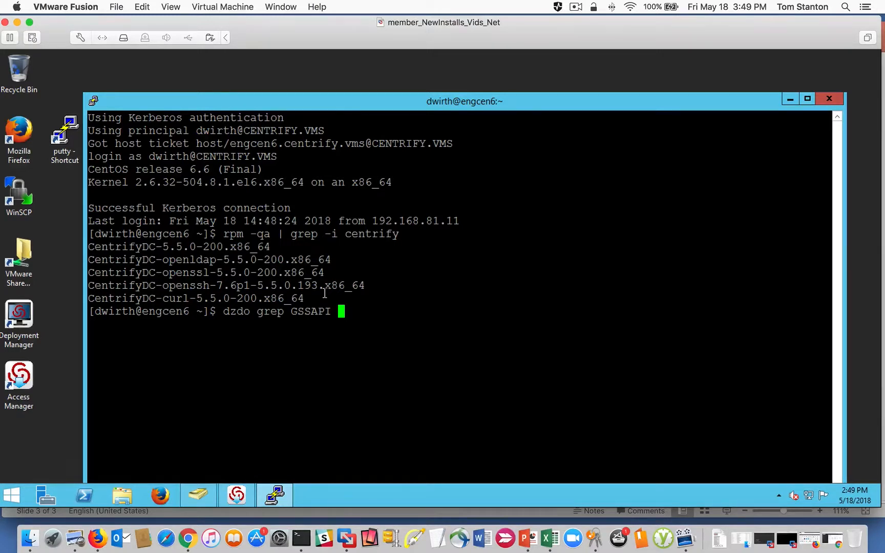
{"action": "type", "text": "/etc/centrifydc/"}
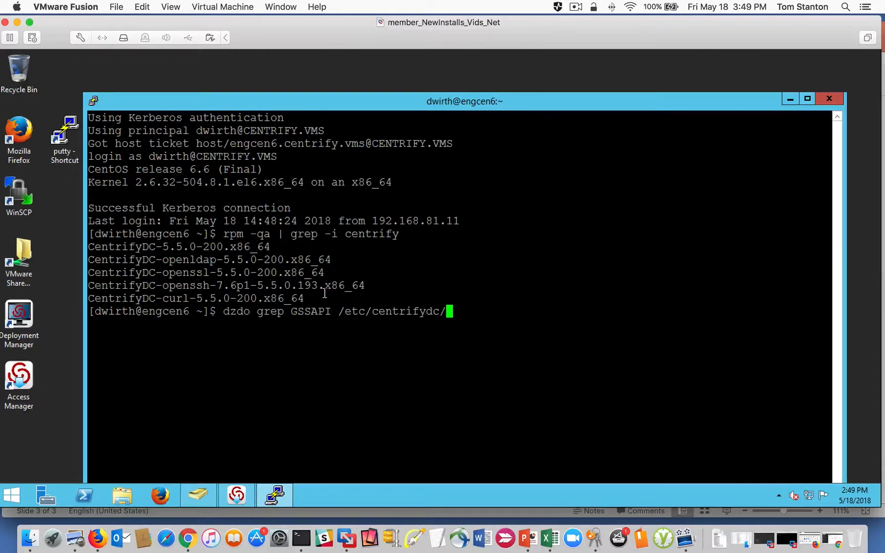
{"action": "type", "text": "ssh/ssh_"}
{"action": "type", "text": "c"}
{"action": "key", "text": "Tab"}
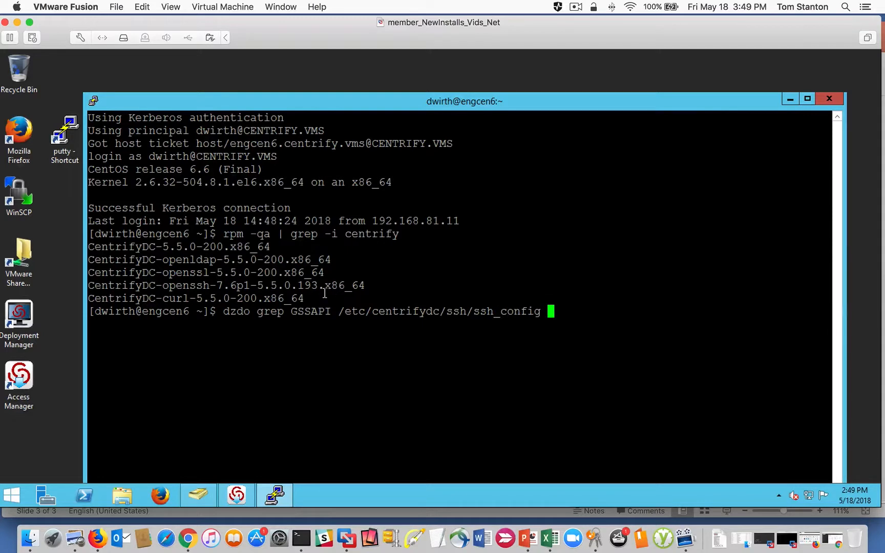
{"action": "key", "text": "Return"}
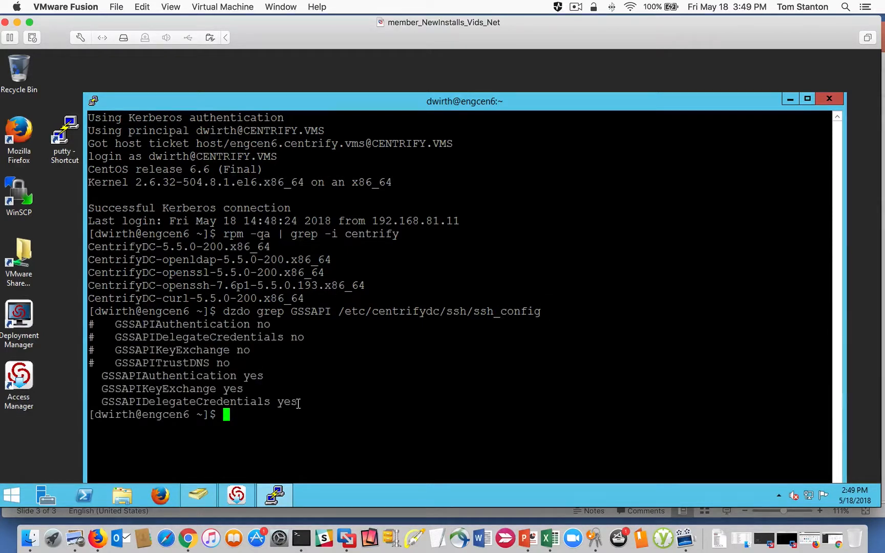
{"action": "left_click_drag", "start_coordinate": [299, 405], "coordinate": [95, 376]}
{"action": "left_click", "coordinate": [268, 390]}
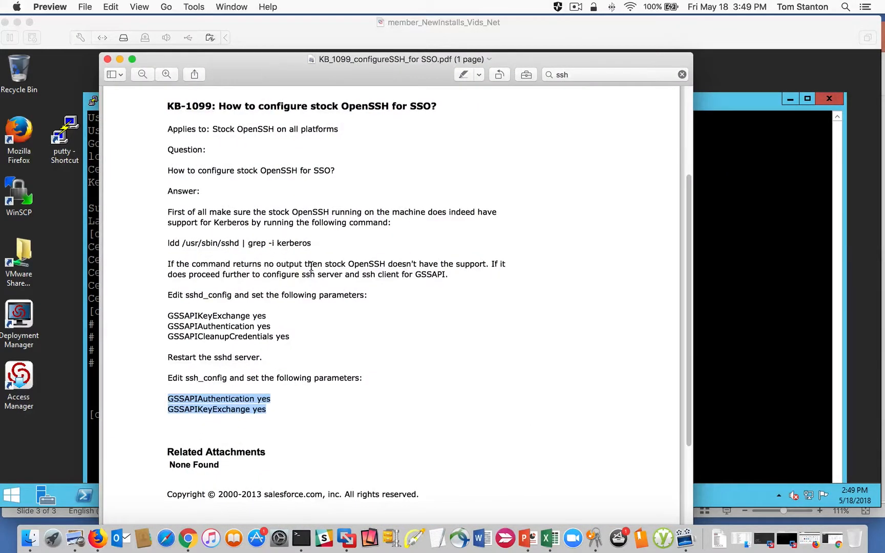
- In the KB-1099 PDF in Preview, highlight the article title and the GSSAPI parameters for sshd_config
{"action": "left_click_drag", "start_coordinate": [172, 106], "coordinate": [444, 110]}
{"action": "left_click", "coordinate": [266, 240]}
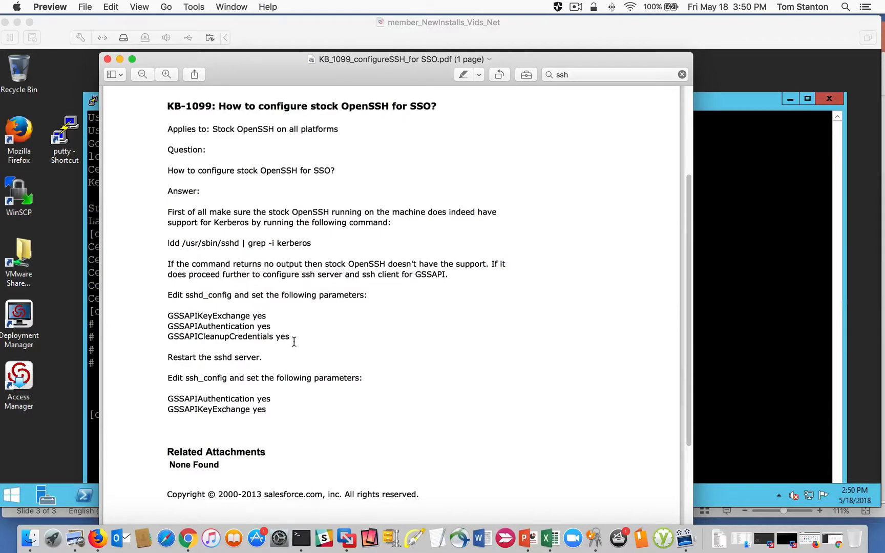
{"action": "left_click_drag", "start_coordinate": [295, 342], "coordinate": [155, 310]}
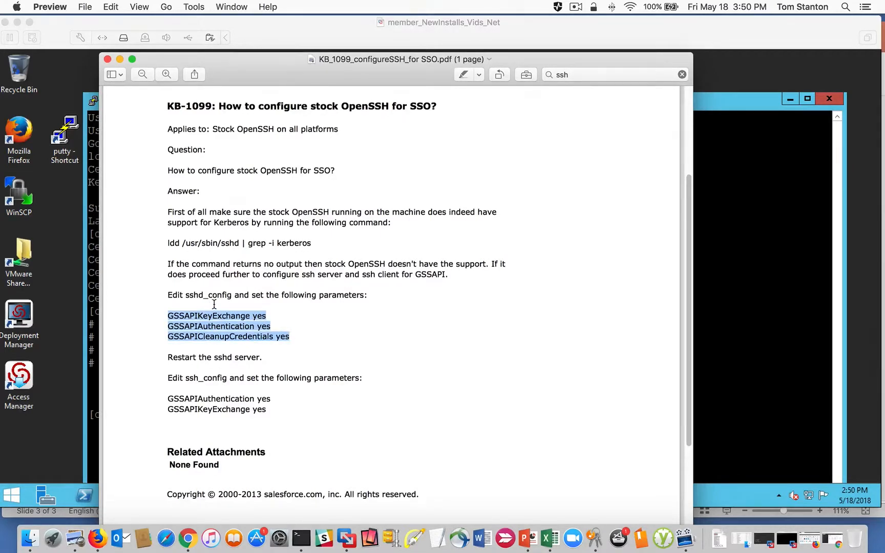
{"action": "left_click", "coordinate": [237, 332]}
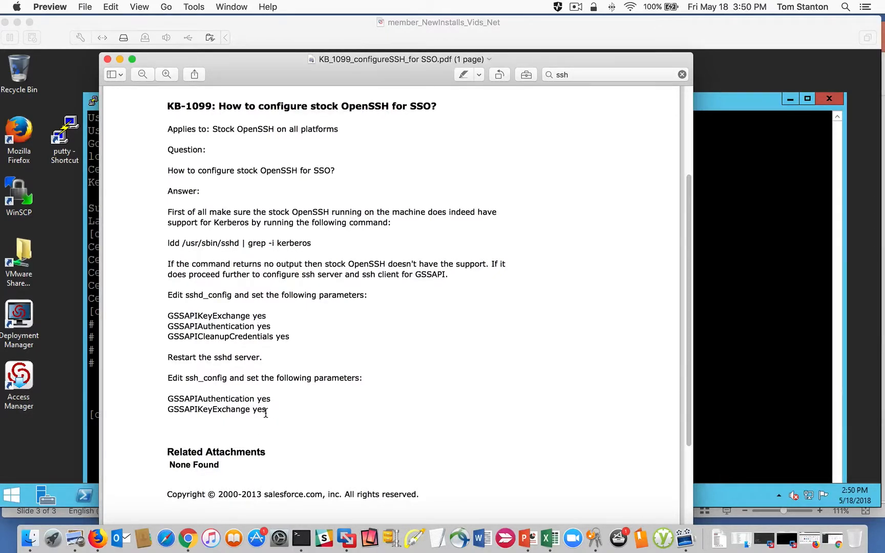
- Highlight the two GSSAPI parameters for ssh_config in KB-1099, and close the PDF to return to the engcen6 terminal
{"action": "left_click_drag", "start_coordinate": [267, 410], "coordinate": [162, 399]}
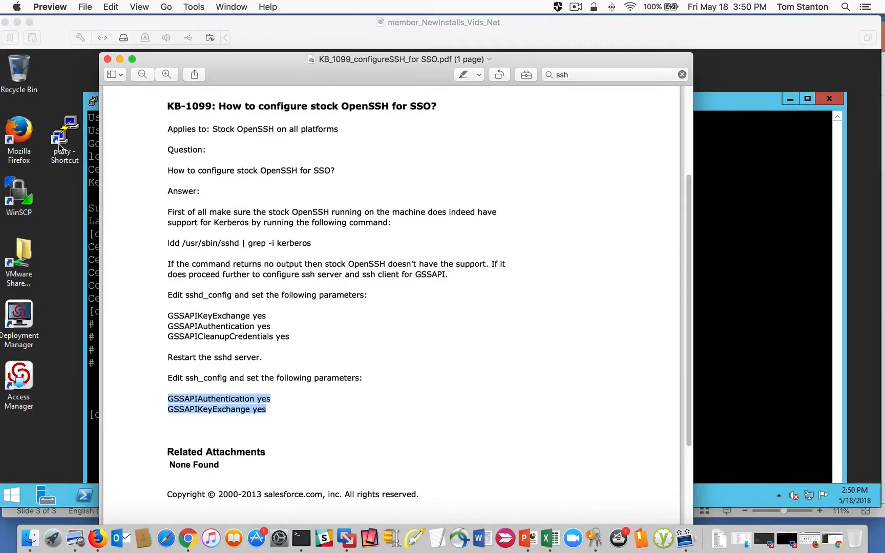
{"action": "left_click", "coordinate": [266, 410]}
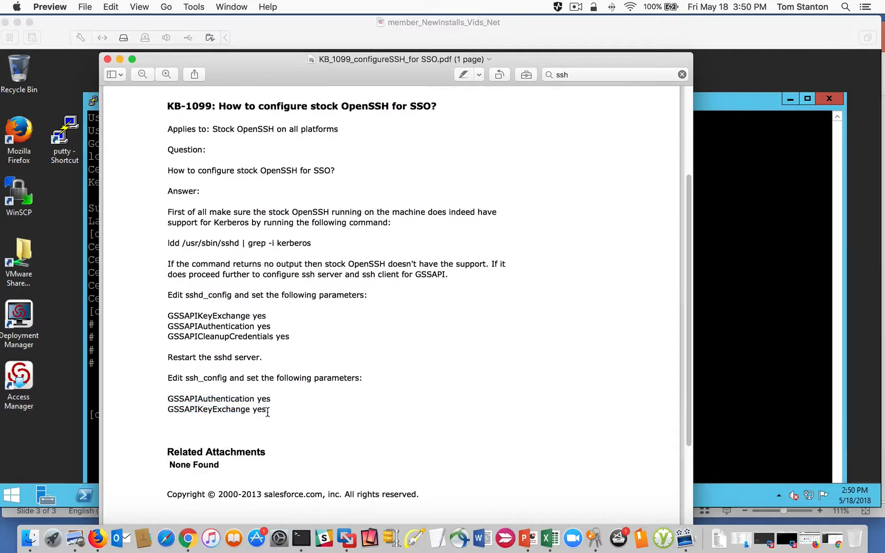
{"action": "left_click_drag", "start_coordinate": [266, 410], "coordinate": [164, 394]}
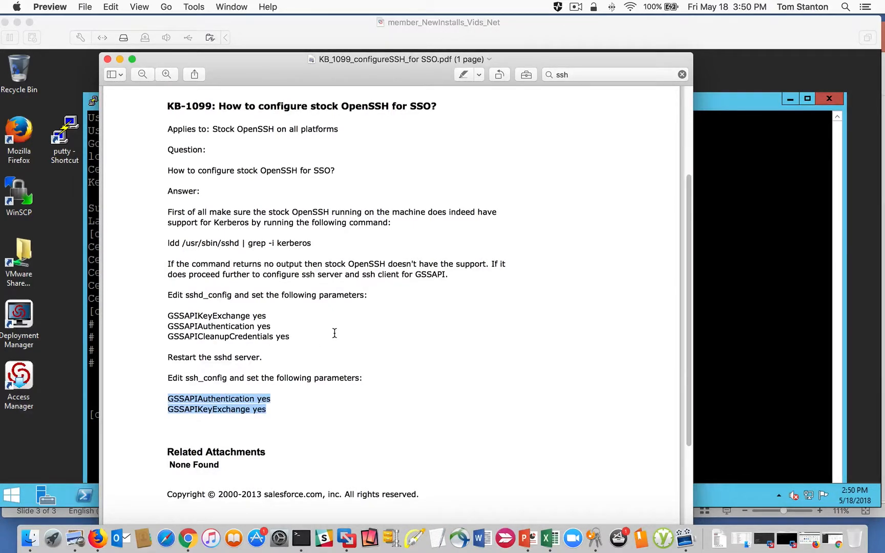
{"action": "left_click", "coordinate": [437, 280]}
{"action": "left_click", "coordinate": [107, 59]}
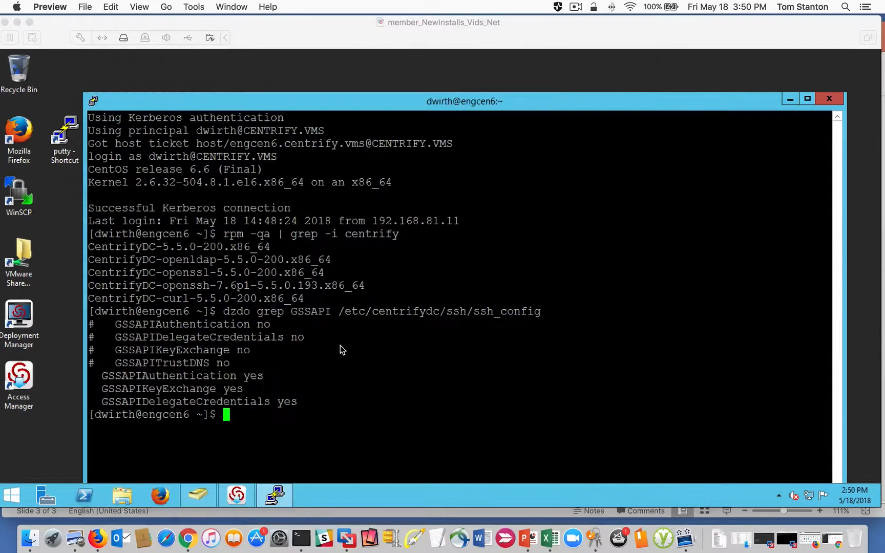
{"action": "left_click", "coordinate": [308, 399]}
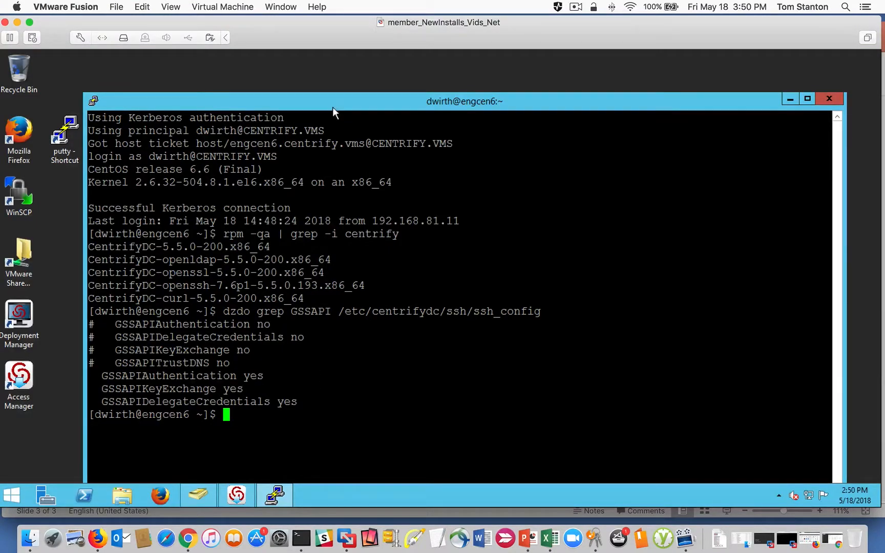
- Highlight the uncommented GSSAPIKeyExchange and GSSAPIDelegateCredentials lines in the terminal output, and switch to Active Directory Users and Computers
{"action": "left_click_drag", "start_coordinate": [333, 107], "coordinate": [334, 80]}
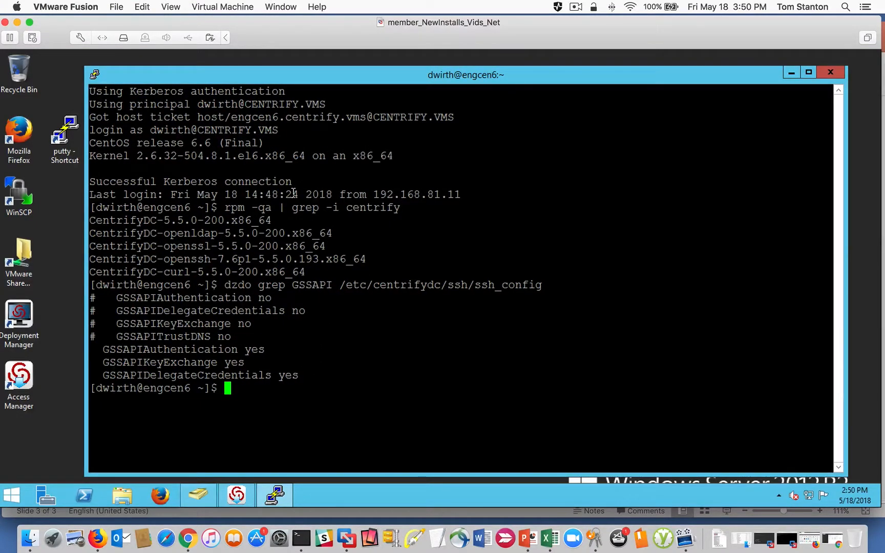
{"action": "left_click_drag", "start_coordinate": [313, 379], "coordinate": [214, 363]}
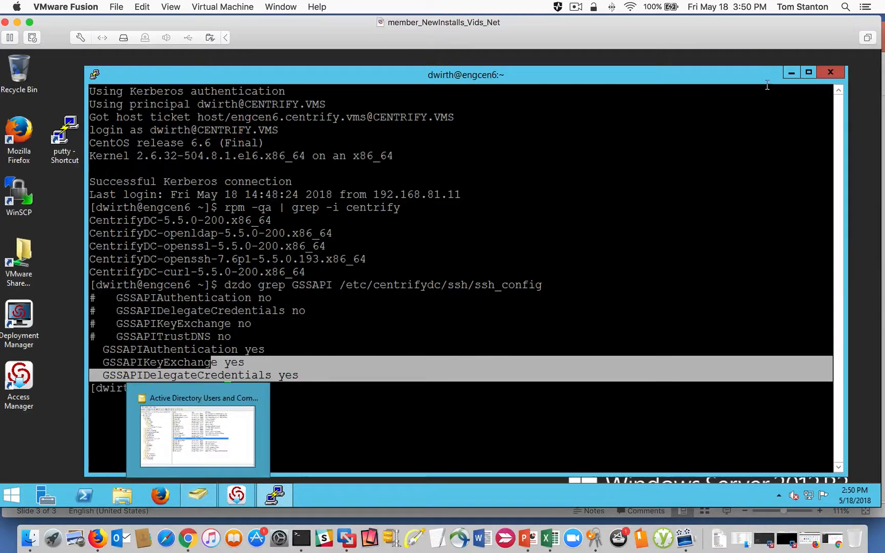
{"action": "left_click", "coordinate": [184, 500]}
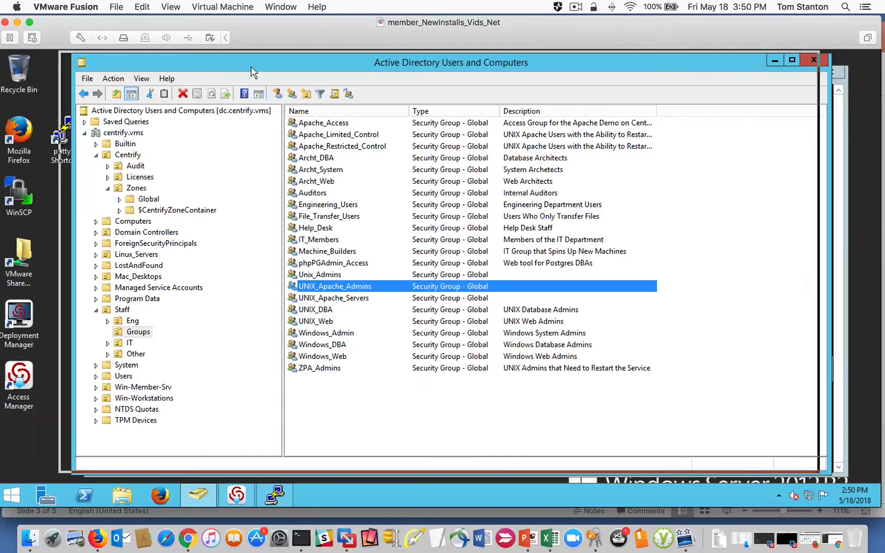
{"action": "left_click_drag", "start_coordinate": [251, 67], "coordinate": [234, 64]}
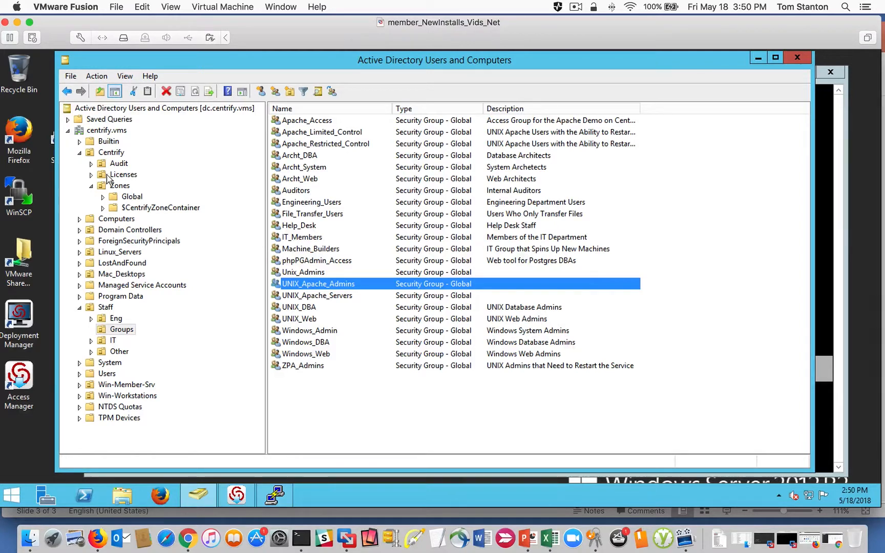
- Collapse the Centrify container and open the properties of the Network Systems Architect user in Staff's IT unit
{"action": "left_click", "coordinate": [79, 152]}
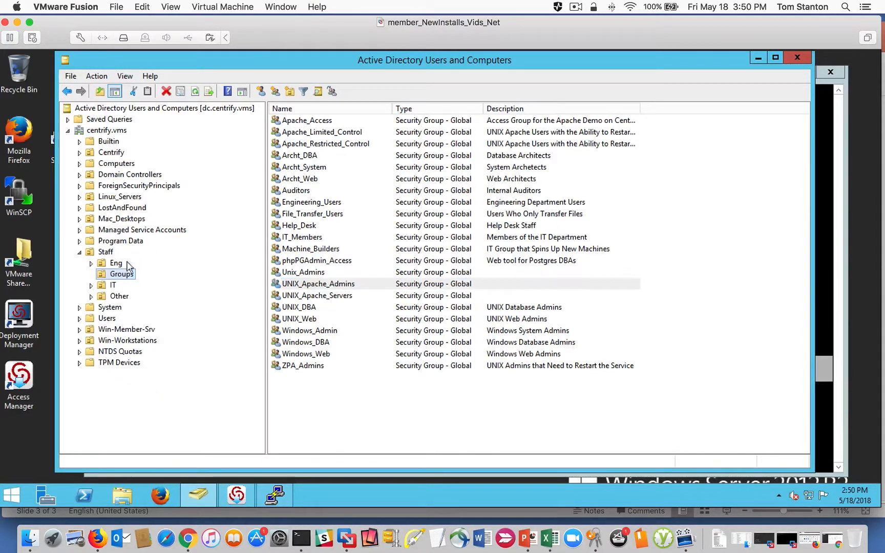
{"action": "left_click", "coordinate": [113, 284]}
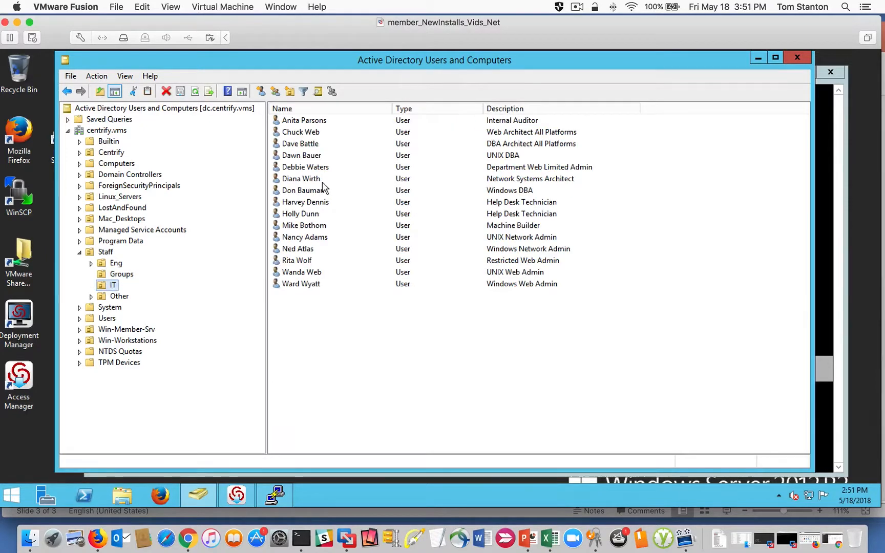
{"action": "left_click", "coordinate": [302, 180]}
{"action": "double_click", "coordinate": [302, 181]}
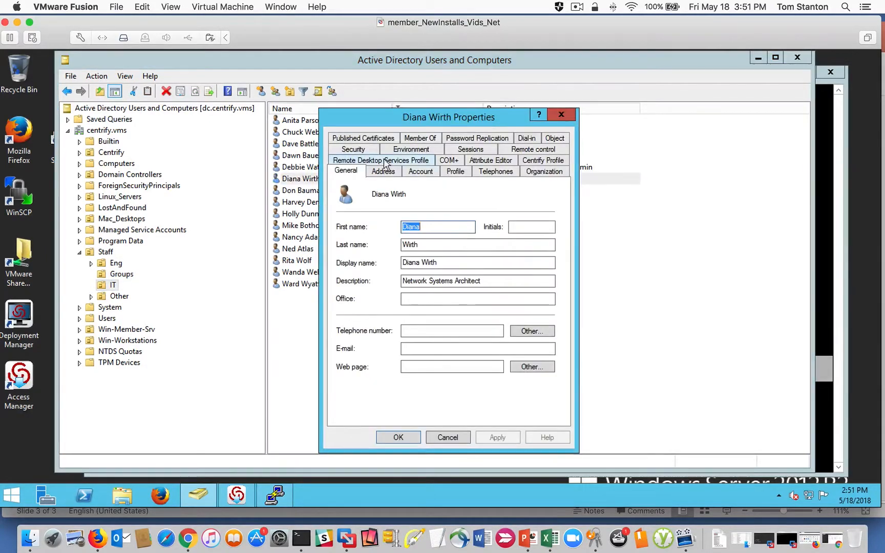
- Check the user's account options down to the sensitive-account delegation setting, cancel the properties, and minimize Active Directory Users and Computers
{"action": "left_click", "coordinate": [420, 171]}
{"action": "left_click", "coordinate": [549, 348]}
{"action": "left_click", "coordinate": [548, 348]}
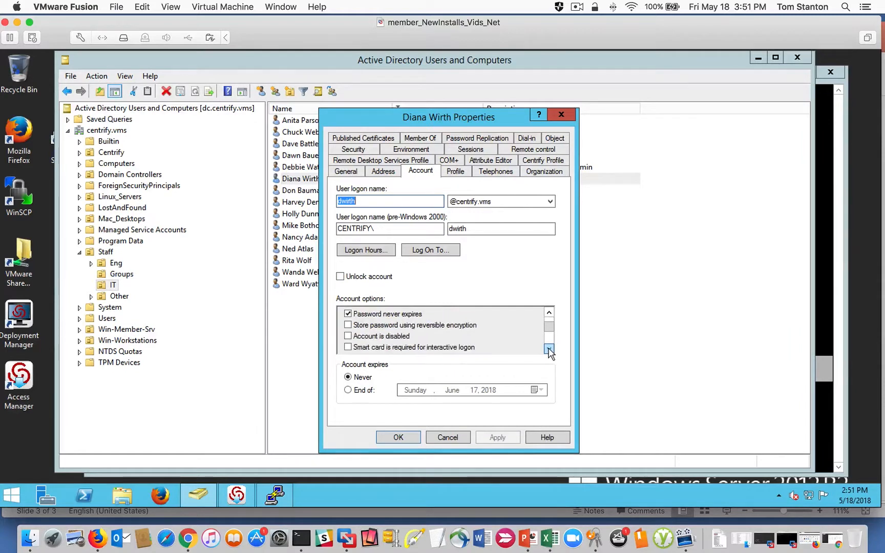
{"action": "left_click", "coordinate": [549, 348]}
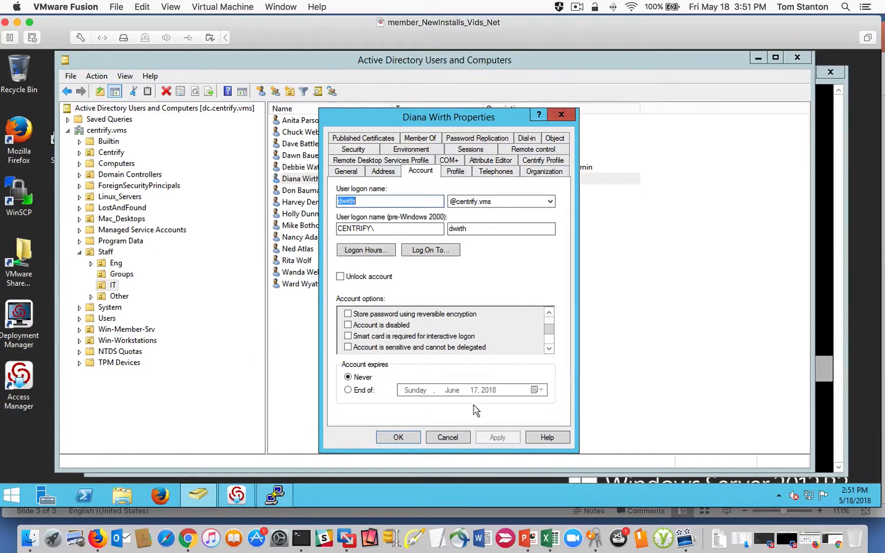
{"action": "left_click", "coordinate": [453, 439]}
{"action": "left_click", "coordinate": [757, 58]}
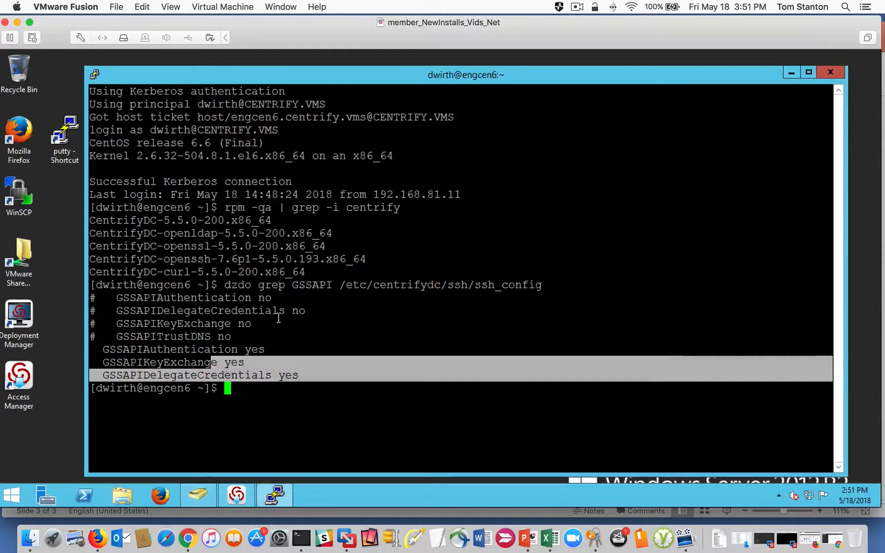
- In Centrify Access Manager, review the properties of the UNIX Login-NoPassword role definition in the Global zone, and close them
{"action": "left_click", "coordinate": [236, 495]}
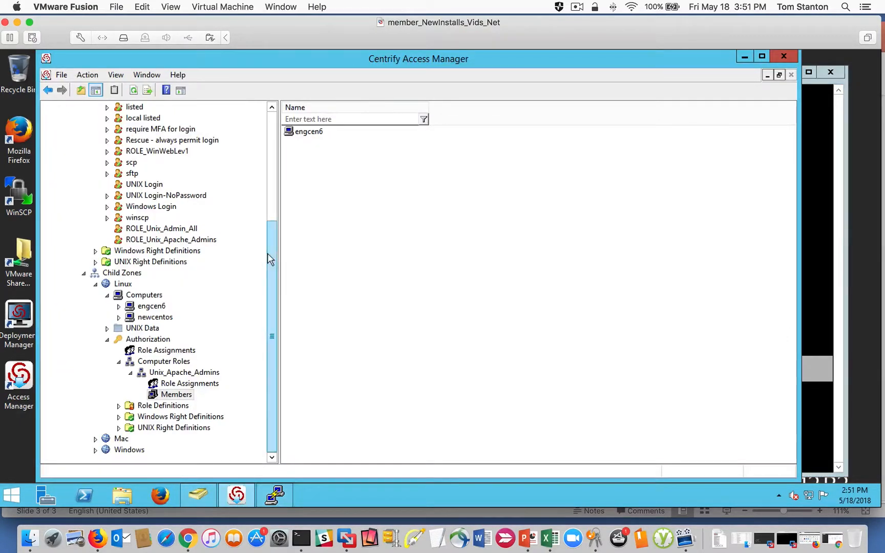
{"action": "left_click_drag", "start_coordinate": [269, 254], "coordinate": [269, 156]}
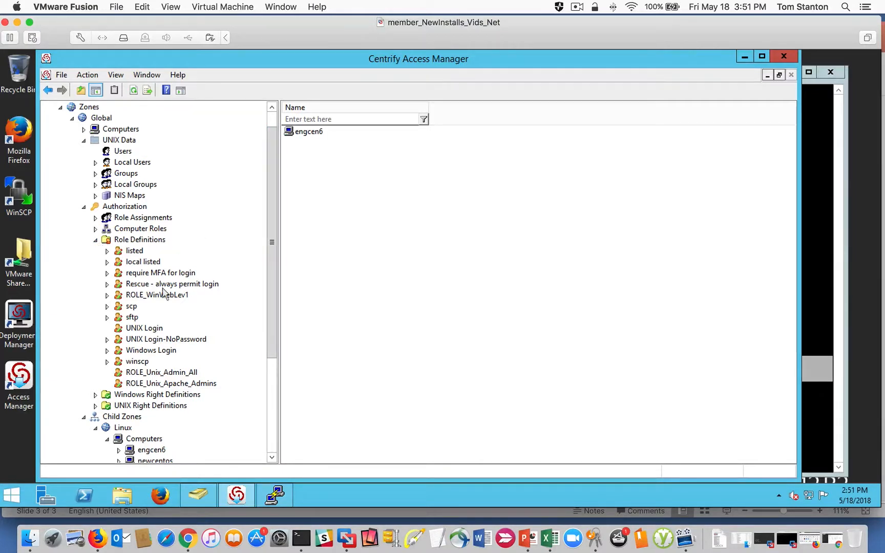
{"action": "left_click", "coordinate": [157, 329]}
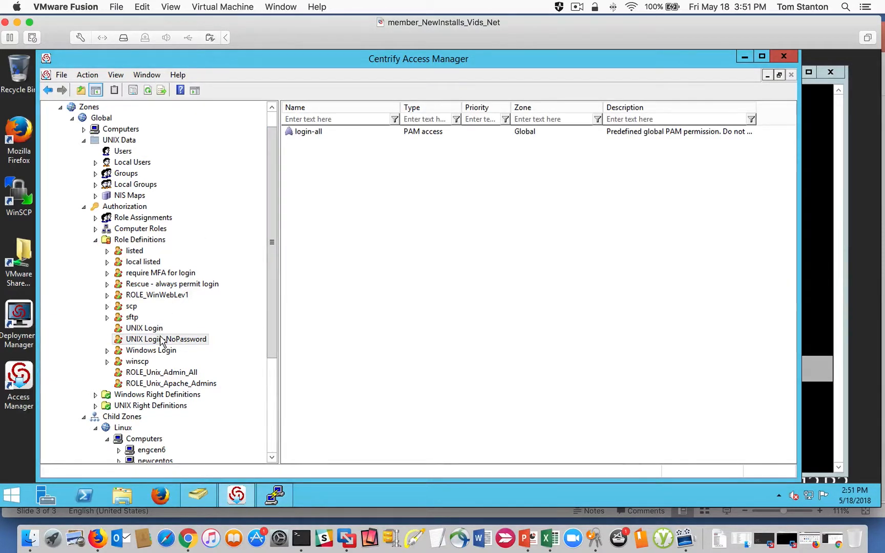
{"action": "right_click", "coordinate": [162, 340]}
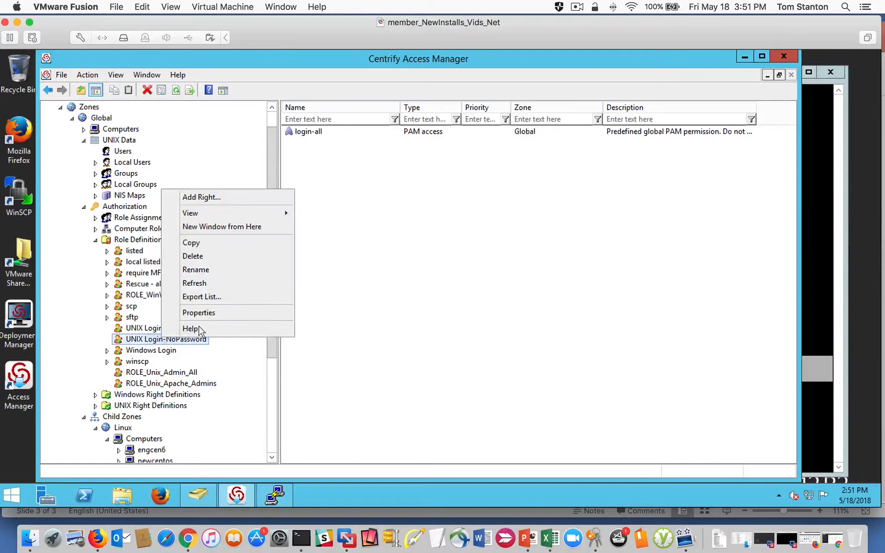
{"action": "left_click", "coordinate": [224, 313]}
{"action": "left_click", "coordinate": [361, 153]}
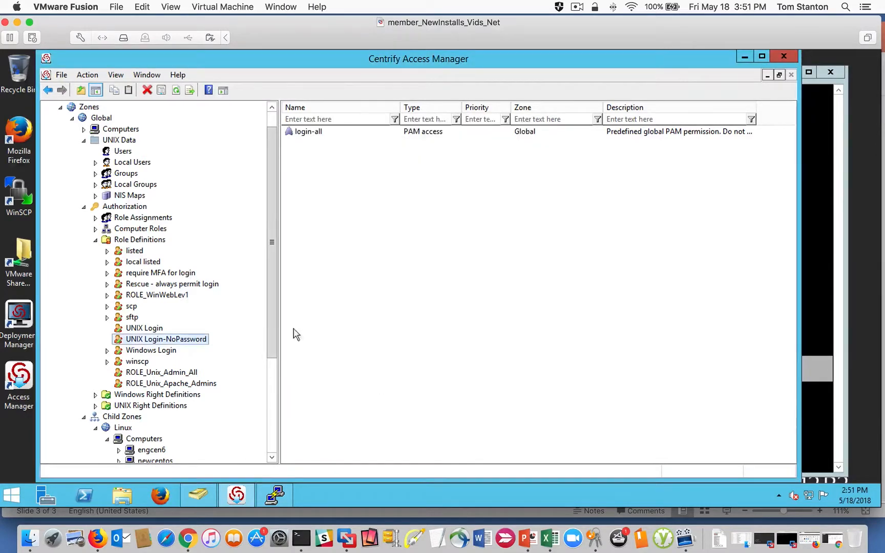
{"action": "left_click", "coordinate": [459, 402]}
- Collapse the Global zone's Authorization node and select the UNIX Login assignment among the Linux child zone's role assignments
{"action": "left_click", "coordinate": [84, 207]}
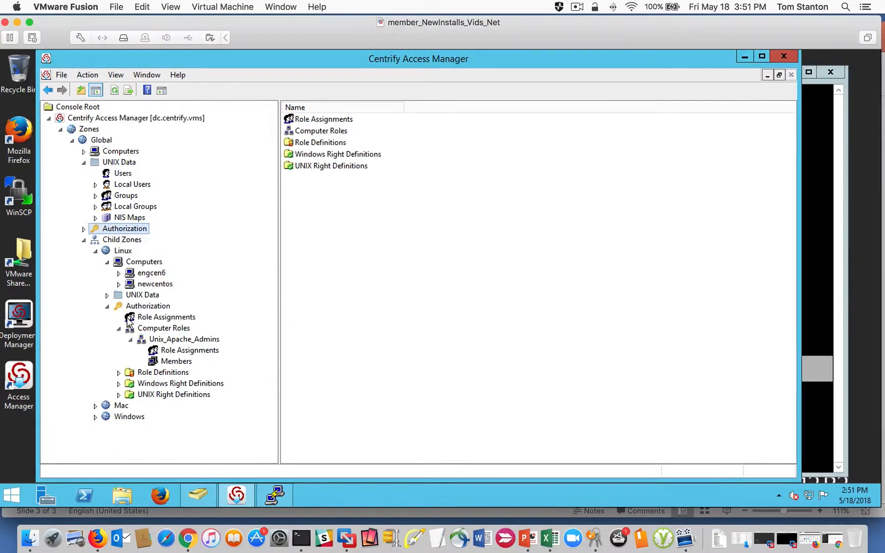
{"action": "left_click", "coordinate": [107, 306]}
{"action": "left_click", "coordinate": [107, 306]}
{"action": "left_click", "coordinate": [166, 317]}
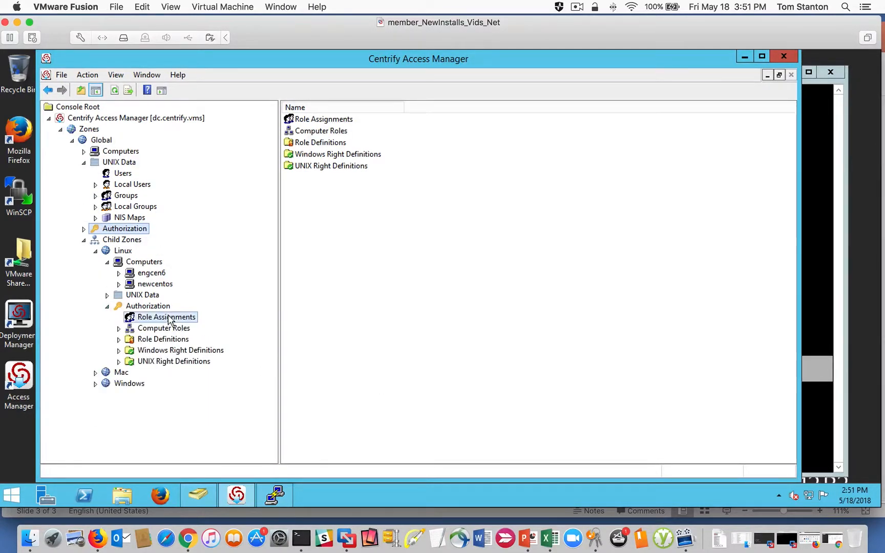
{"action": "left_click", "coordinate": [349, 134]}
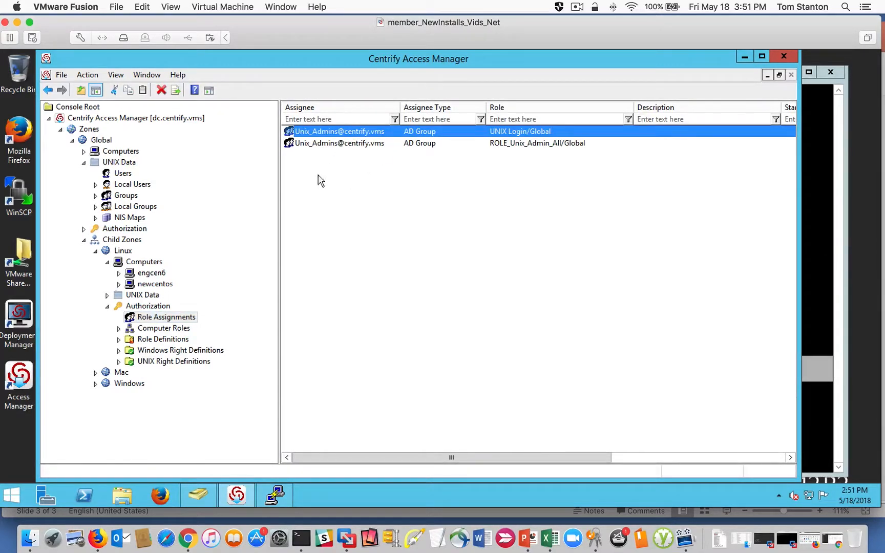
- Start a new role assignment in the Linux zone using the UNIX Login-NoPassword role
{"action": "right_click", "coordinate": [318, 221]}
{"action": "left_click", "coordinate": [361, 228]}
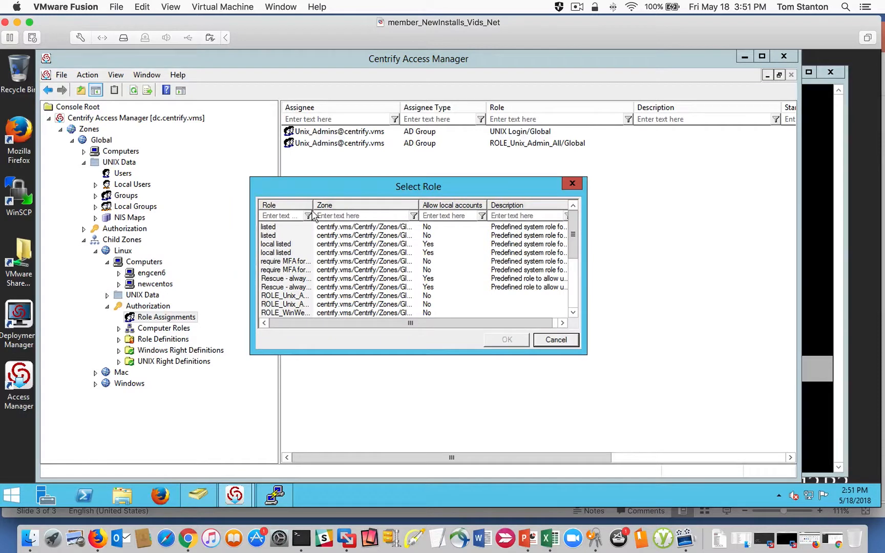
{"action": "left_click_drag", "start_coordinate": [312, 205], "coordinate": [375, 205]}
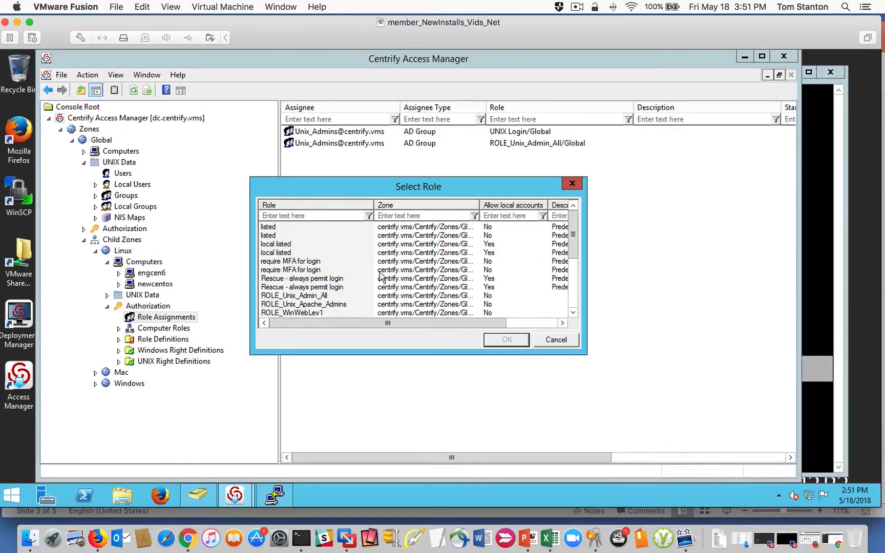
{"action": "left_click_drag", "start_coordinate": [571, 247], "coordinate": [571, 287]}
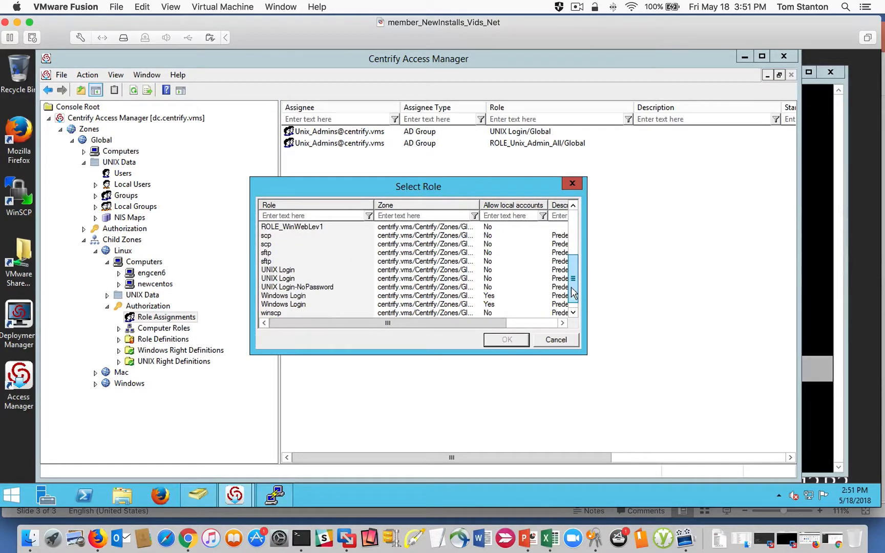
{"action": "left_click", "coordinate": [310, 287]}
{"action": "left_click", "coordinate": [504, 340]}
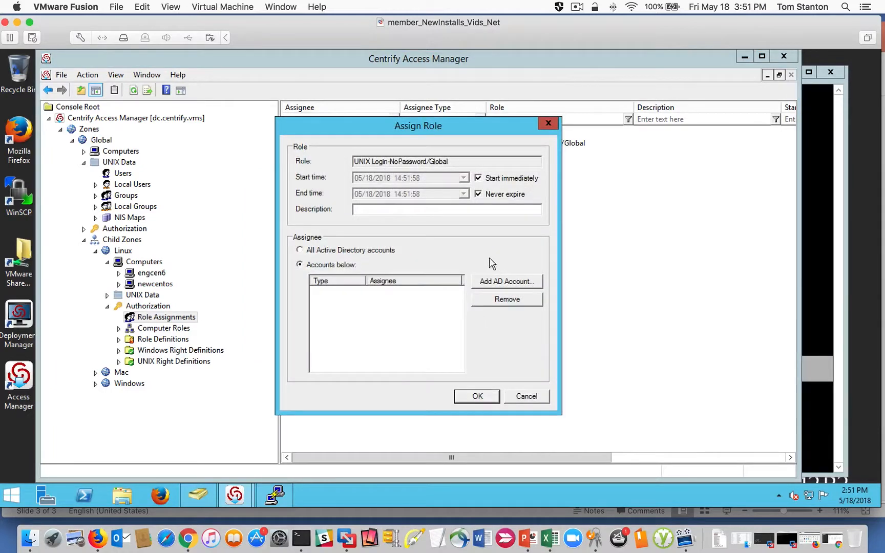
- Search the AD groups for "UNIX", add Unix_Admins as the assignee, and confirm the role assignment
{"action": "left_click", "coordinate": [528, 283]}
{"action": "left_click", "coordinate": [351, 133]}
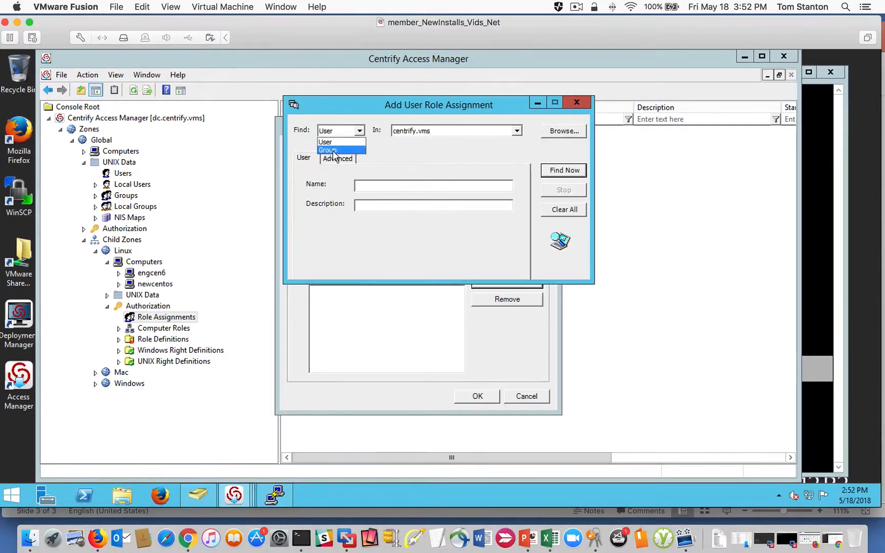
{"action": "left_click", "coordinate": [335, 147]}
{"action": "left_click", "coordinate": [386, 185]}
{"action": "type", "text": "UNIX"}
{"action": "key", "text": "Return"}
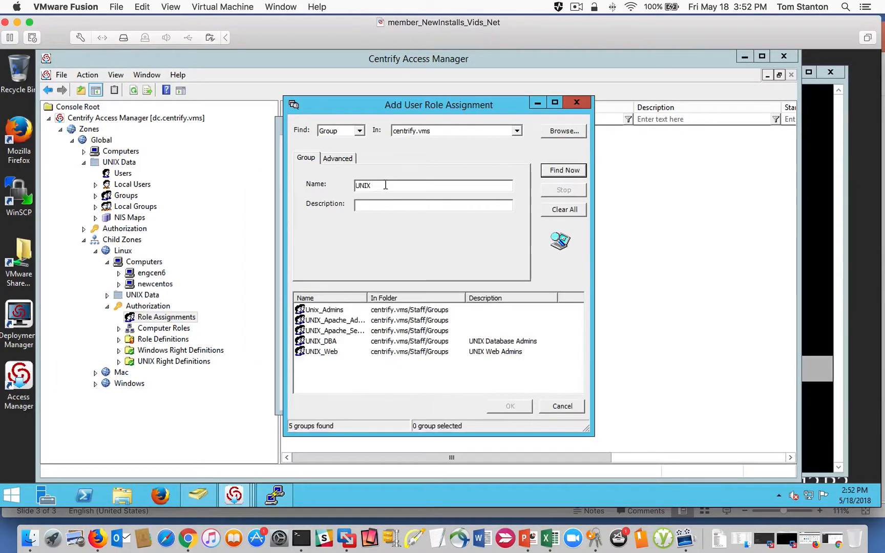
{"action": "left_click", "coordinate": [510, 406]}
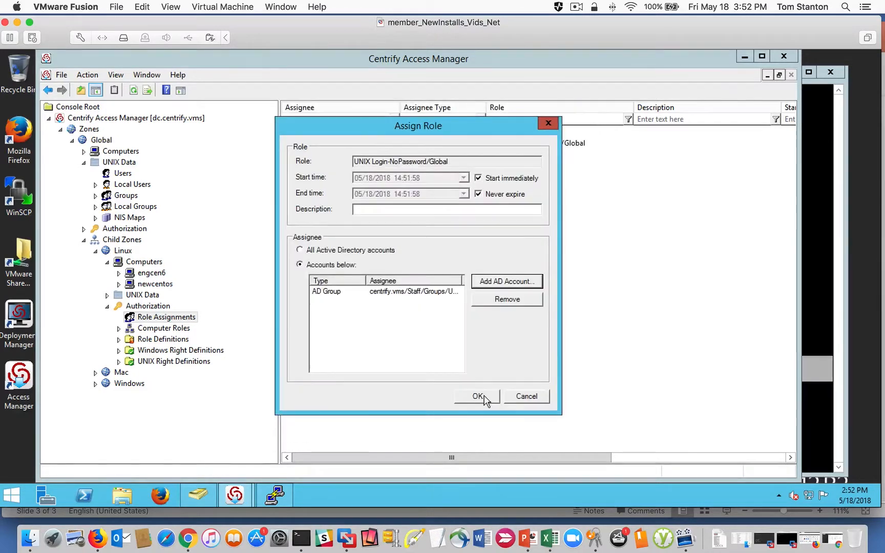
{"action": "left_click", "coordinate": [484, 396]}
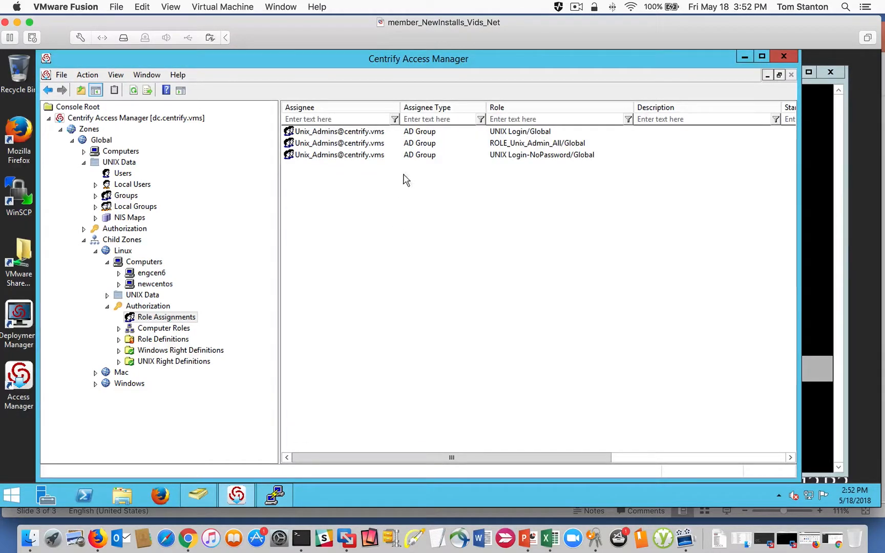
- Remove the UNIX Login role assignment from Unix_Admins in the Linux zone, and point out the two remaining assignments
{"action": "right_click", "coordinate": [362, 131]}
{"action": "left_click", "coordinate": [393, 211]}
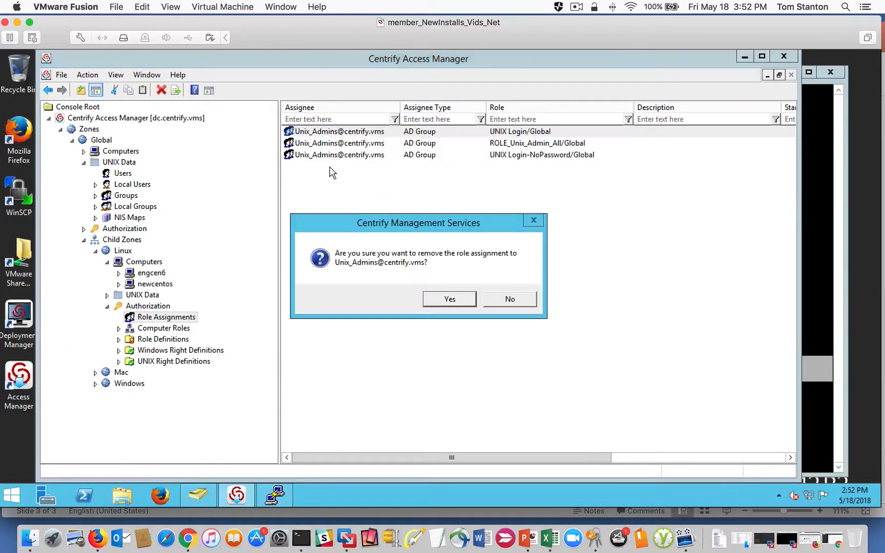
{"action": "left_click", "coordinate": [460, 302]}
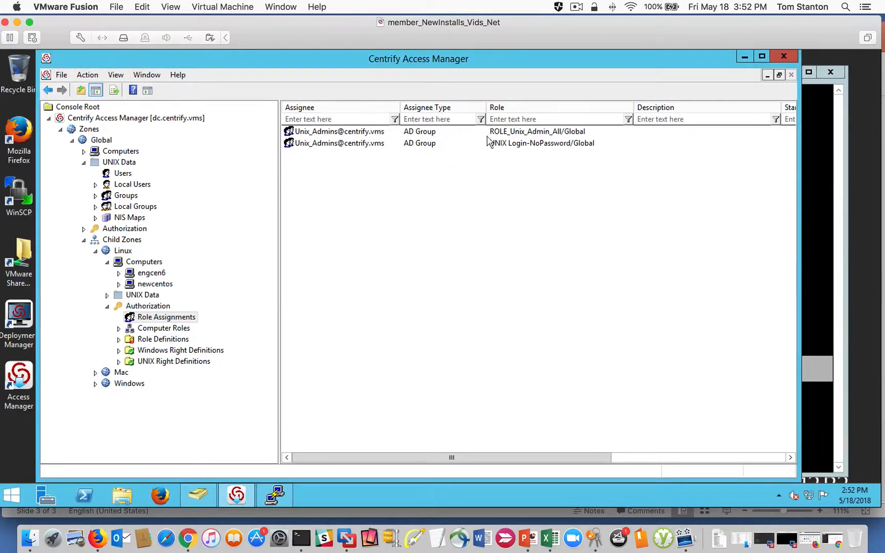
{"action": "left_click", "coordinate": [513, 146]}
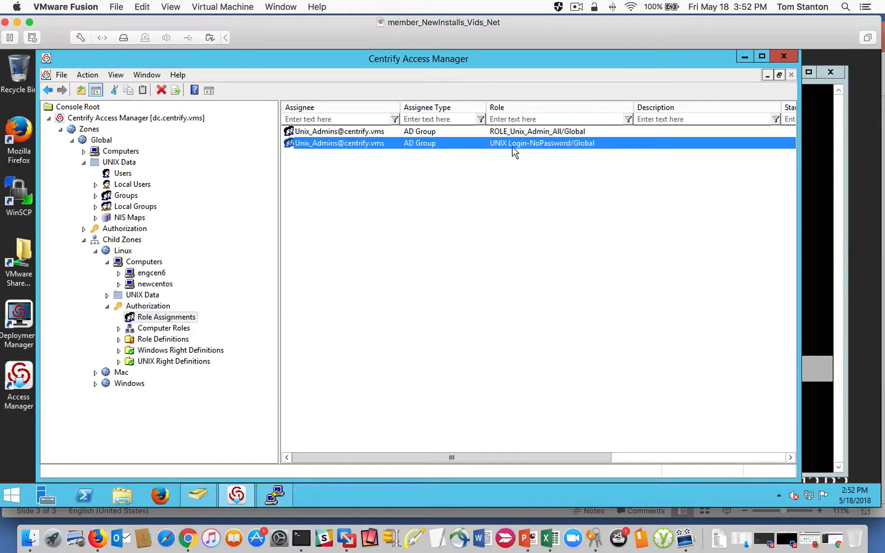
{"action": "left_click", "coordinate": [351, 132]}
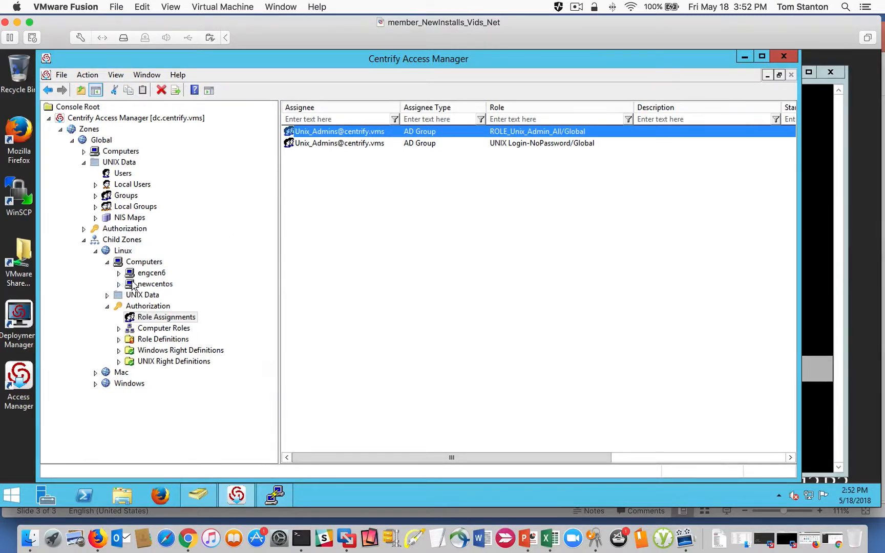
- Open the role assignments of the Unix_Apache_Admins computer role in the Linux zone, and select its UNIX Login assignment
{"action": "left_click", "coordinate": [151, 330]}
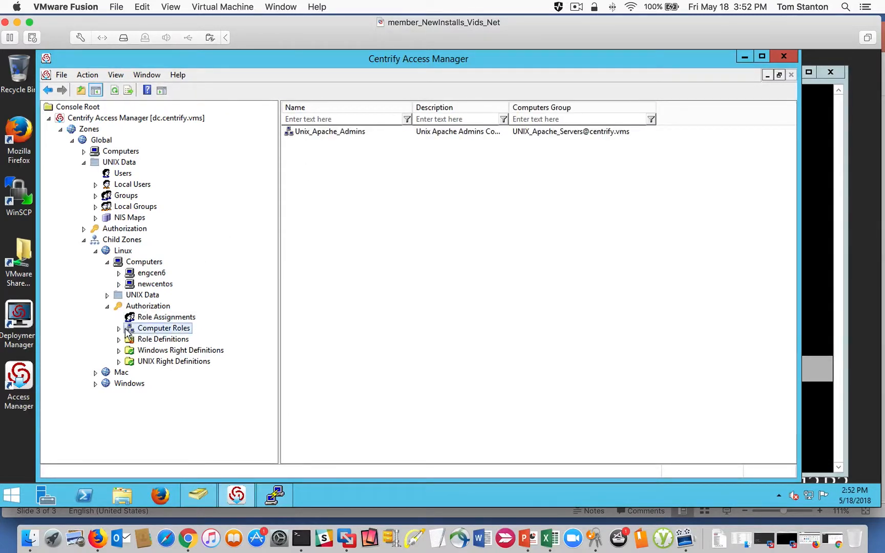
{"action": "left_click", "coordinate": [119, 329]}
{"action": "double_click", "coordinate": [169, 340]}
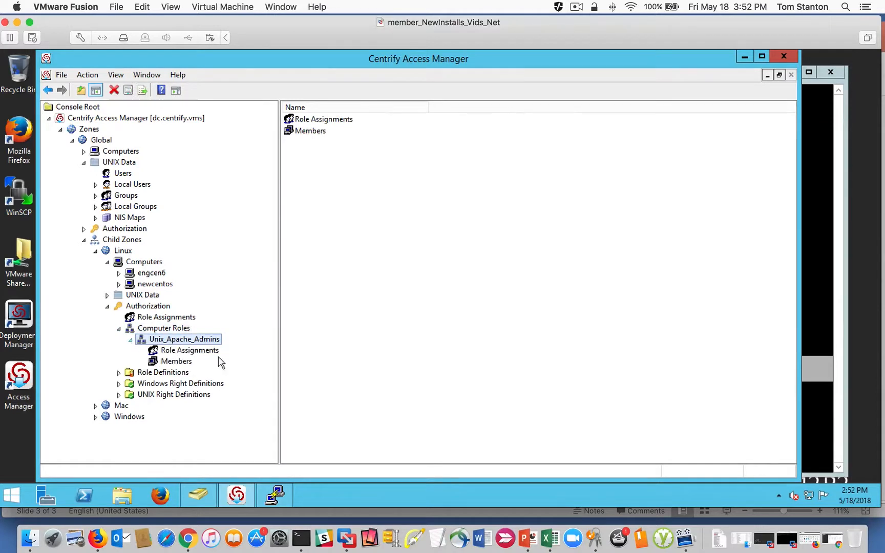
{"action": "left_click", "coordinate": [190, 351]}
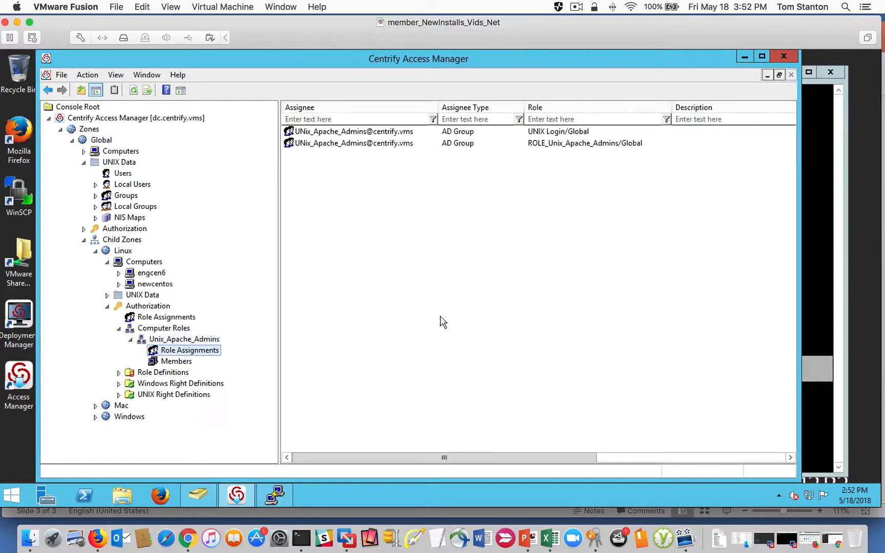
{"action": "left_click", "coordinate": [539, 135]}
- Start a new role assignment in the Unix_Apache_Admins computer role using the UNIX Login-NoPassword role
{"action": "right_click", "coordinate": [366, 236]}
{"action": "left_click", "coordinate": [397, 232]}
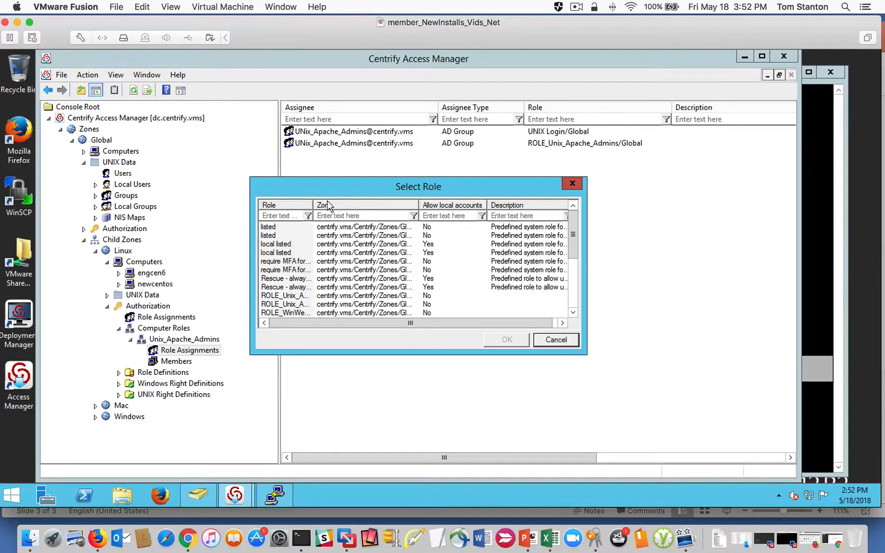
{"action": "left_click_drag", "start_coordinate": [374, 200], "coordinate": [398, 200]}
{"action": "left_click_drag", "start_coordinate": [573, 249], "coordinate": [573, 296]}
{"action": "left_click", "coordinate": [299, 279]}
{"action": "left_click", "coordinate": [506, 340]}
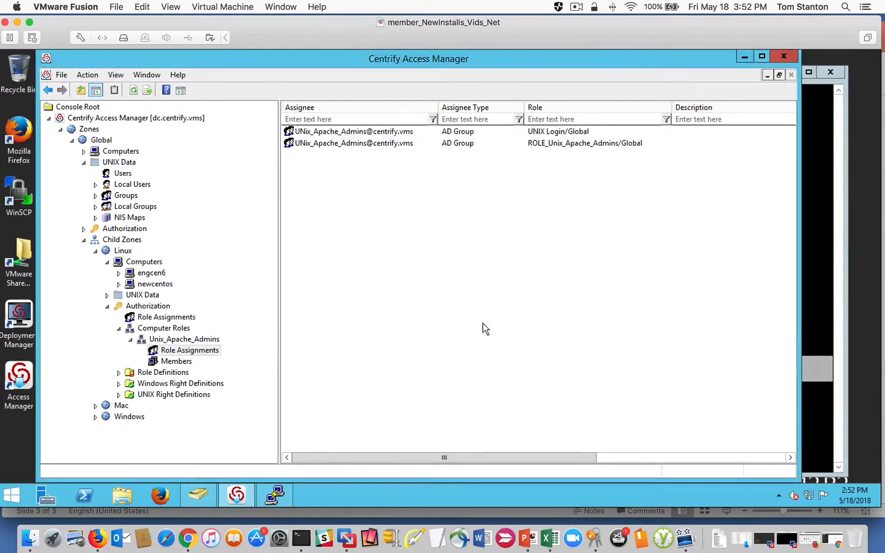
- Search the AD groups for "UNIx", add UNIX_Apache_Admins as the assignee, and confirm the role assignment
{"action": "left_click", "coordinate": [487, 290]}
{"action": "left_click", "coordinate": [357, 131]}
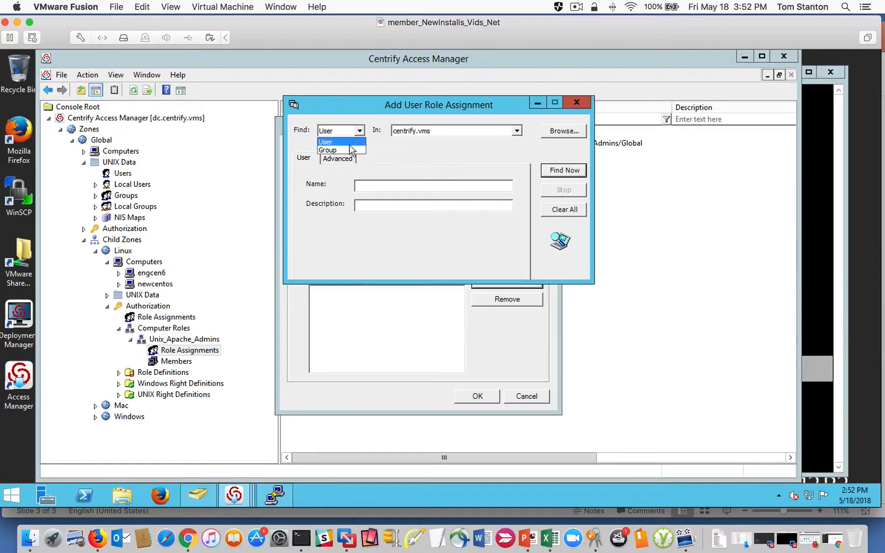
{"action": "left_click", "coordinate": [343, 150]}
{"action": "left_click", "coordinate": [367, 185]}
{"action": "type", "text": "U"}
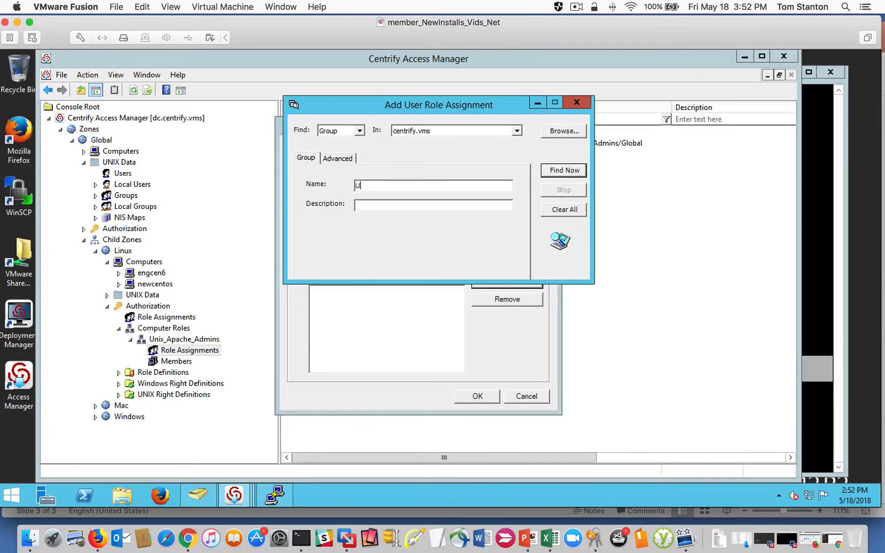
{"action": "type", "text": "NIx"}
{"action": "key", "text": "Return"}
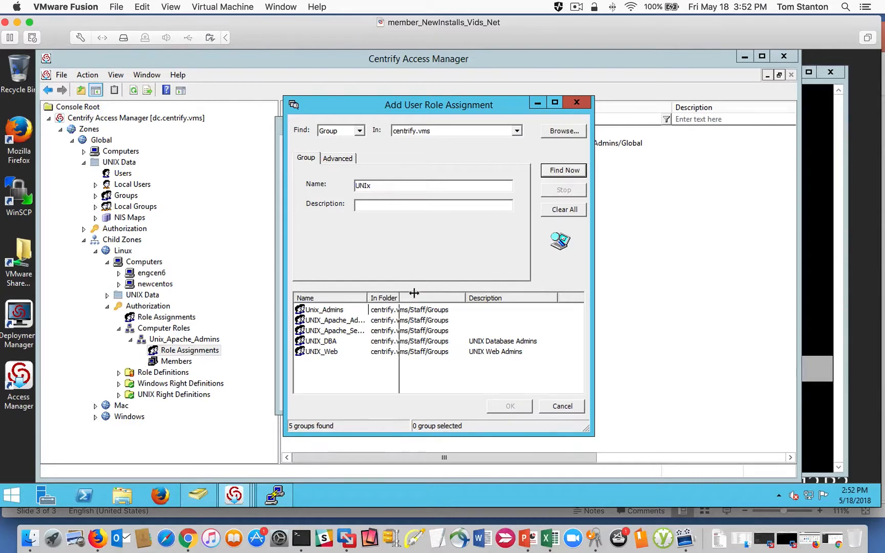
{"action": "left_click", "coordinate": [345, 321]}
{"action": "left_click", "coordinate": [511, 407]}
{"action": "left_click", "coordinate": [478, 397]}
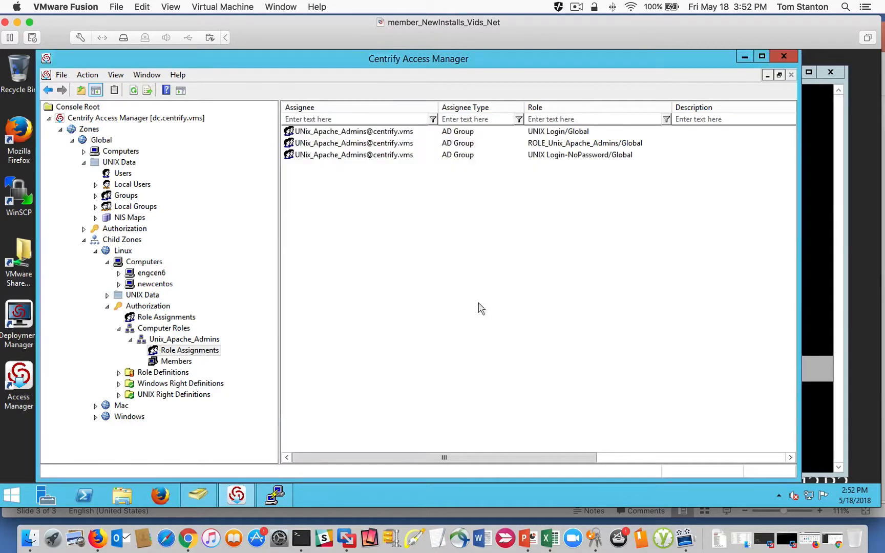
- Delete the UNIX Login role assignment from the Unix_Apache_Admins computer role and confirm the removal
{"action": "left_click", "coordinate": [516, 146]}
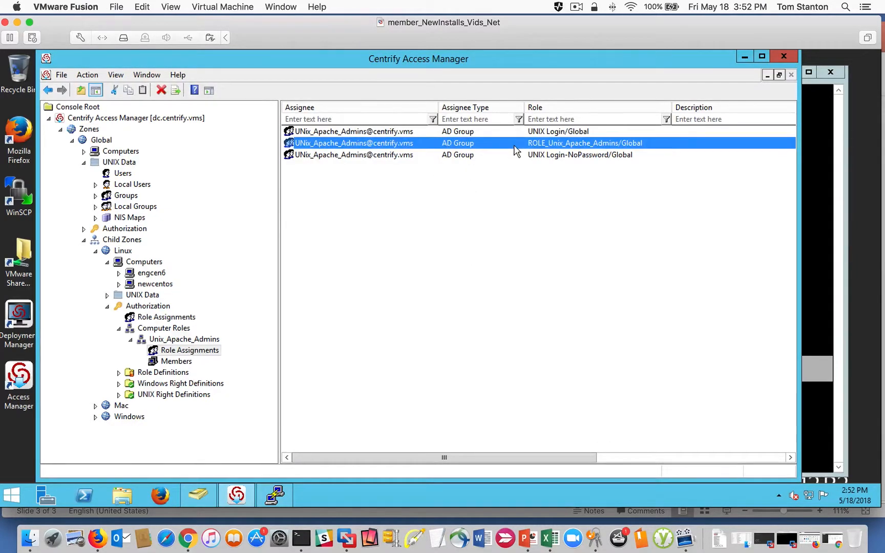
{"action": "left_click", "coordinate": [482, 133]}
{"action": "right_click", "coordinate": [448, 132]}
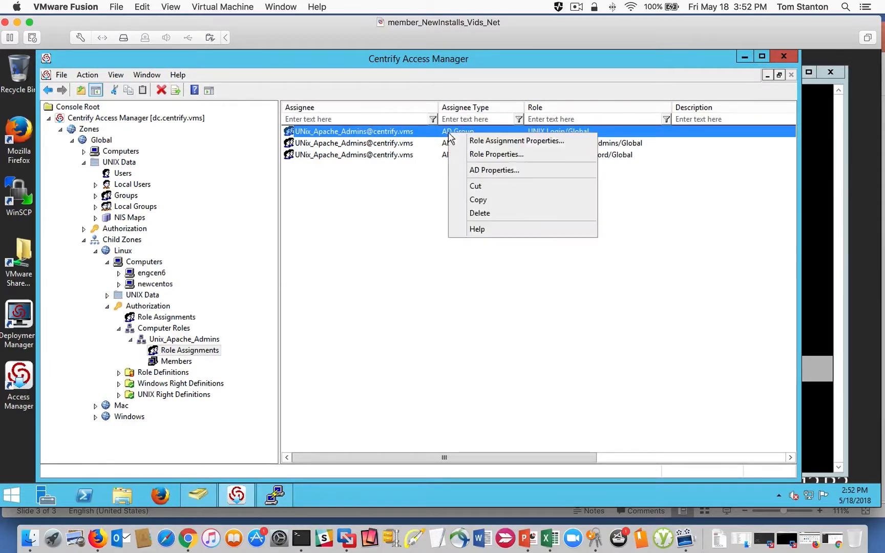
{"action": "left_click", "coordinate": [516, 213]}
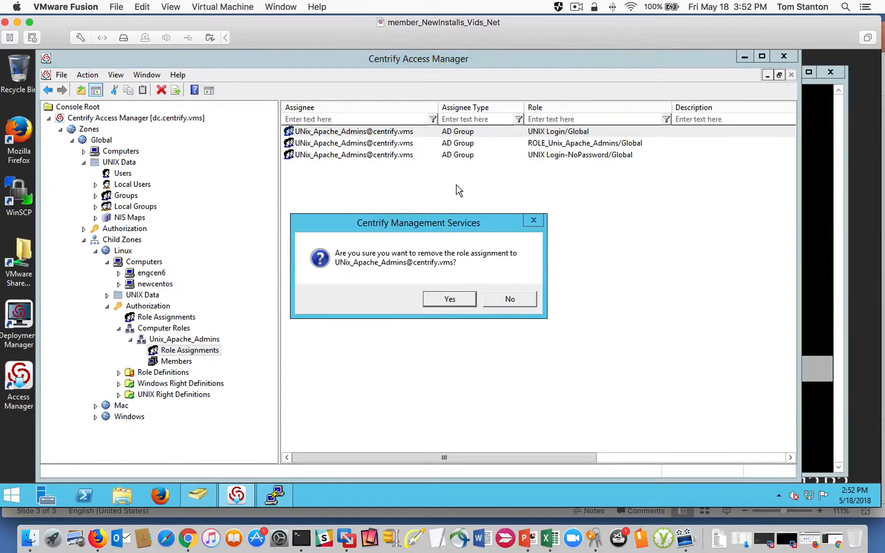
{"action": "left_click", "coordinate": [436, 298]}
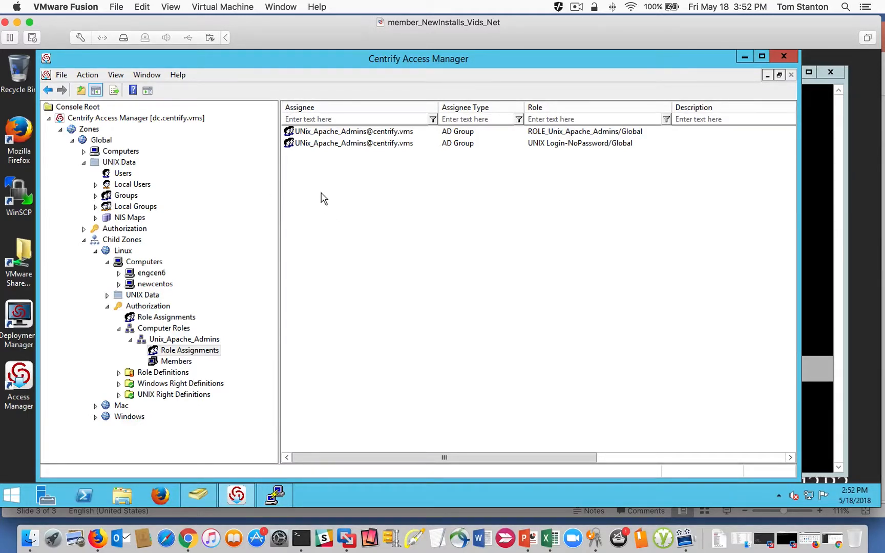
- Switch to the open PuTTY session on engcen6 and flush the Centrify caches with "dzdo adflush -f"
{"action": "left_click", "coordinate": [274, 495]}
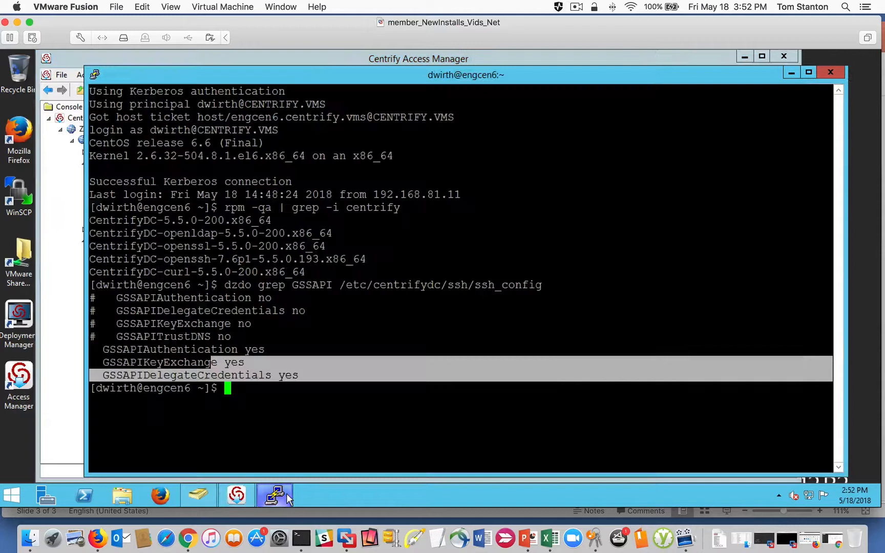
{"action": "left_click", "coordinate": [293, 406]}
{"action": "type", "text": "dzdo ad"}
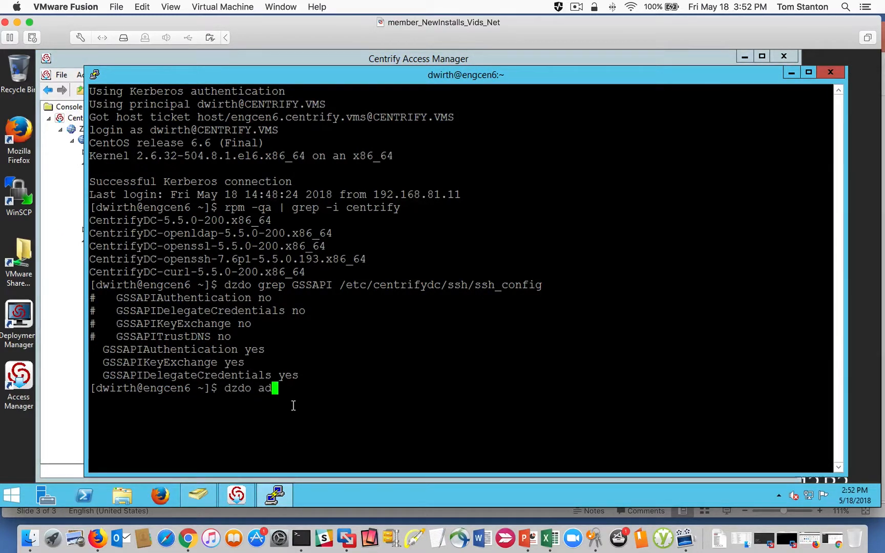
{"action": "type", "text": "flush -f"}
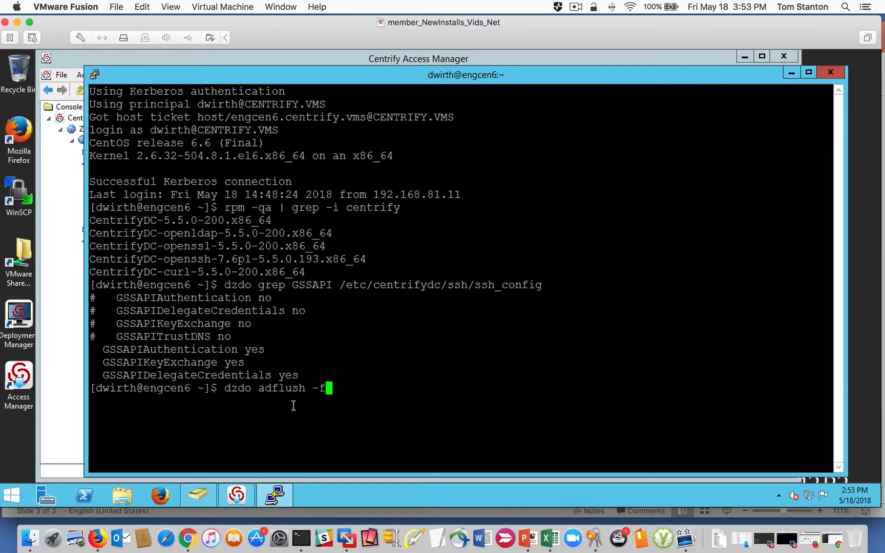
{"action": "key", "text": "Return"}
- Run "dzdo dzinfo" without a user name to list the assigned roles and rights
{"action": "type", "text": "d"}
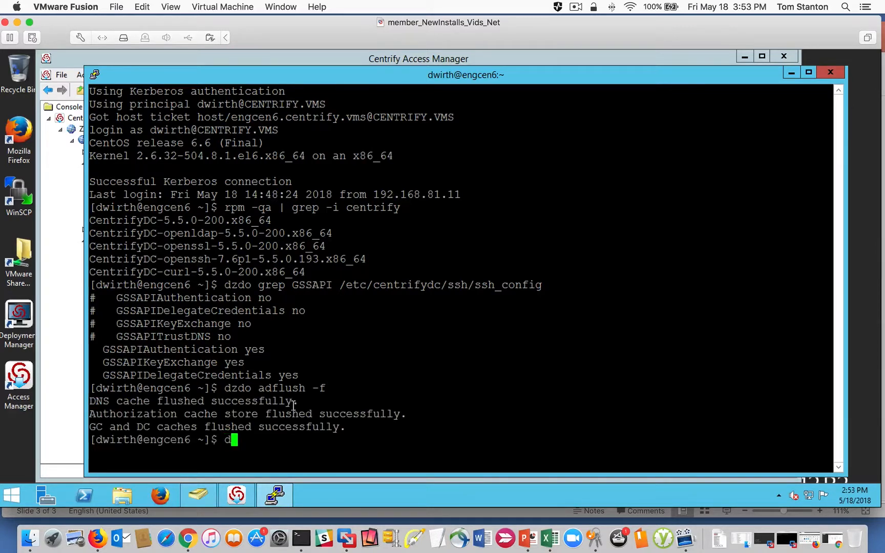
{"action": "type", "text": "zdo dzinfo"}
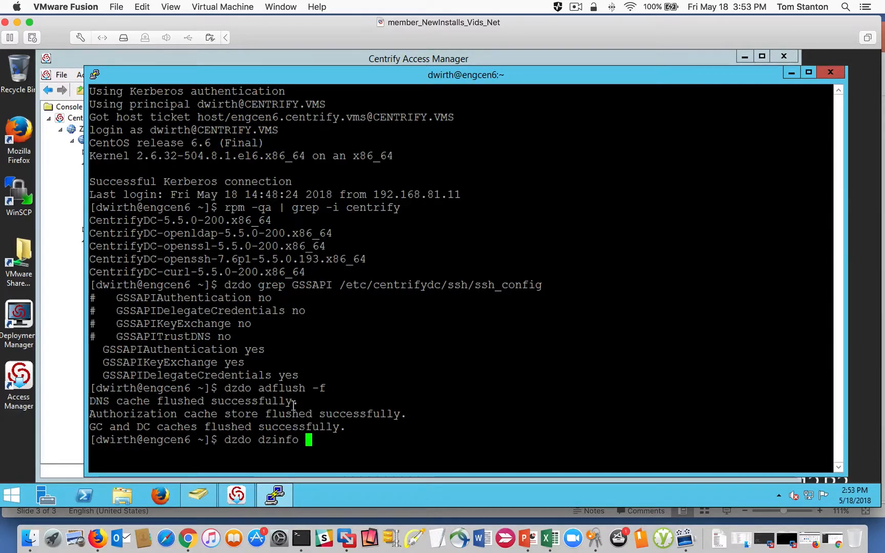
{"action": "key", "text": "Return"}
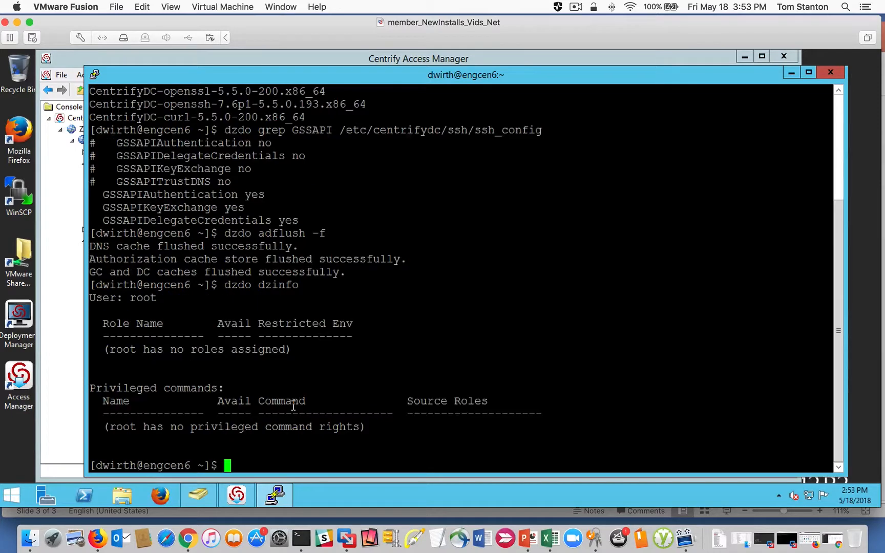
- Run "dzdo dzinfo" for the Apache admin's user name, and highlight the UNIX Login-NoPassword source role under PAM Application
{"action": "key", "text": "Up"}
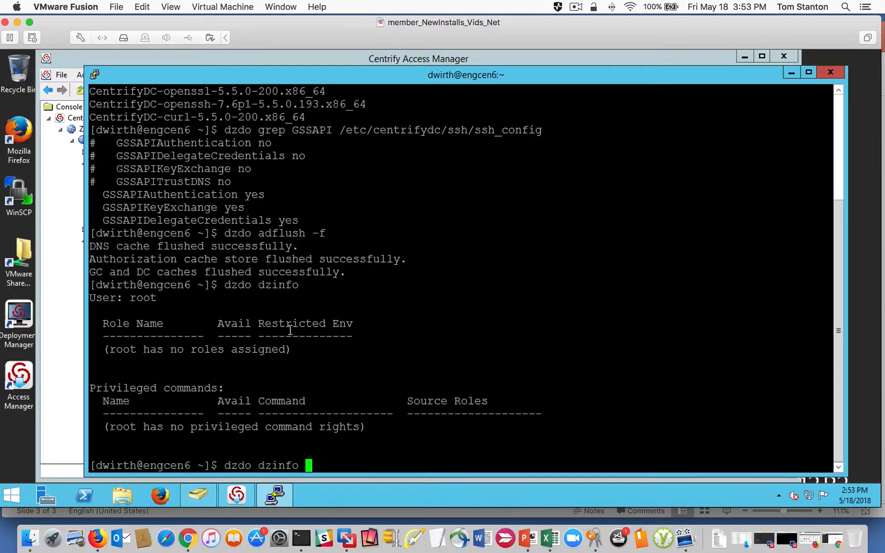
{"action": "type", "text": "wanda"}
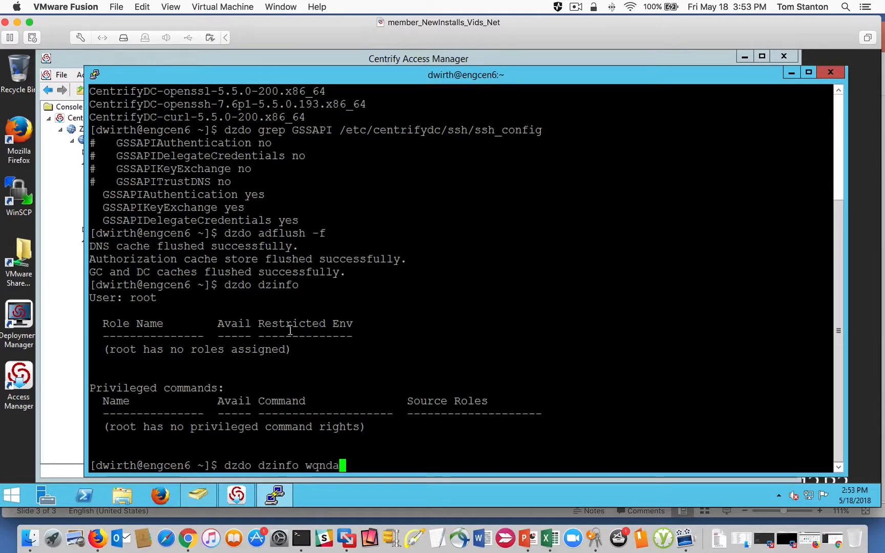
{"action": "key", "text": "BackSpace"}
{"action": "key", "text": "BackSpace"}
{"action": "key", "text": "BackSpace"}
{"action": "type", "text": "nda."}
{"action": "key", "text": "Return"}
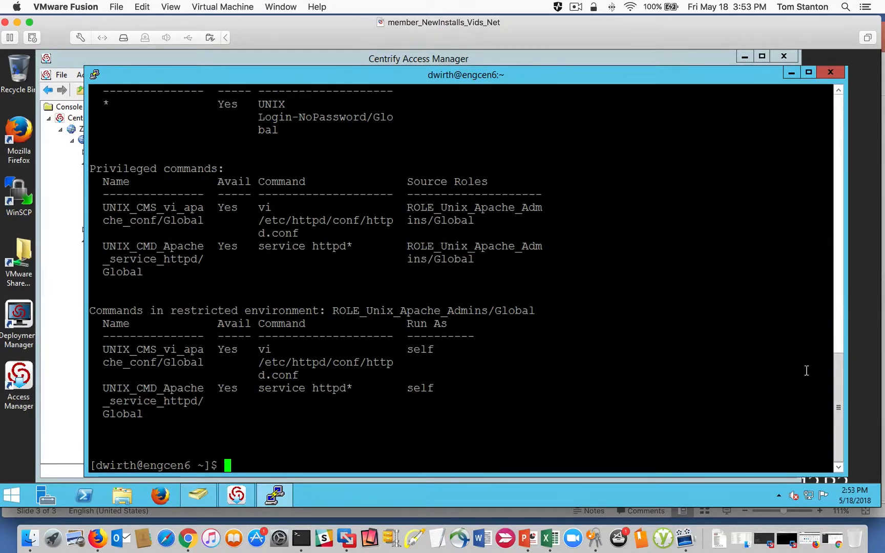
{"action": "scroll", "coordinate": [721, 344], "scroll_direction": "up", "scroll_amount": 3}
{"action": "left_click_drag", "start_coordinate": [301, 250], "coordinate": [263, 207]}
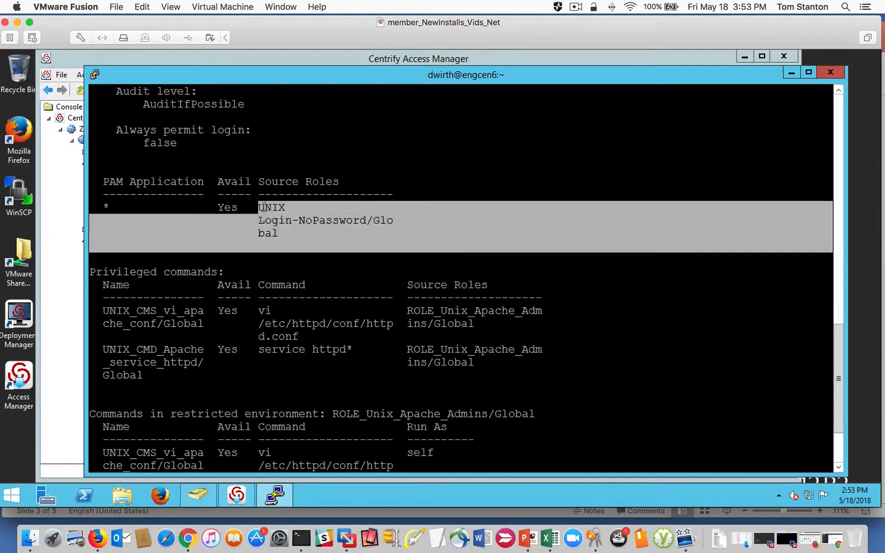
{"action": "left_click", "coordinate": [575, 113]}
- Minimize the open windows, connect through PuTTY's saved "engcen6 - Kerberos" session, and exit that session
{"action": "left_click", "coordinate": [792, 73]}
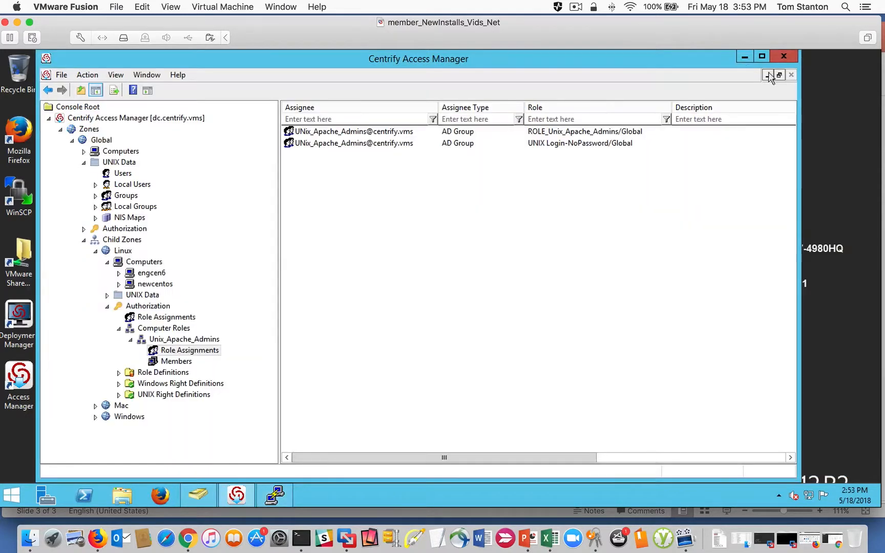
{"action": "left_click", "coordinate": [745, 56]}
{"action": "double_click", "coordinate": [71, 136]}
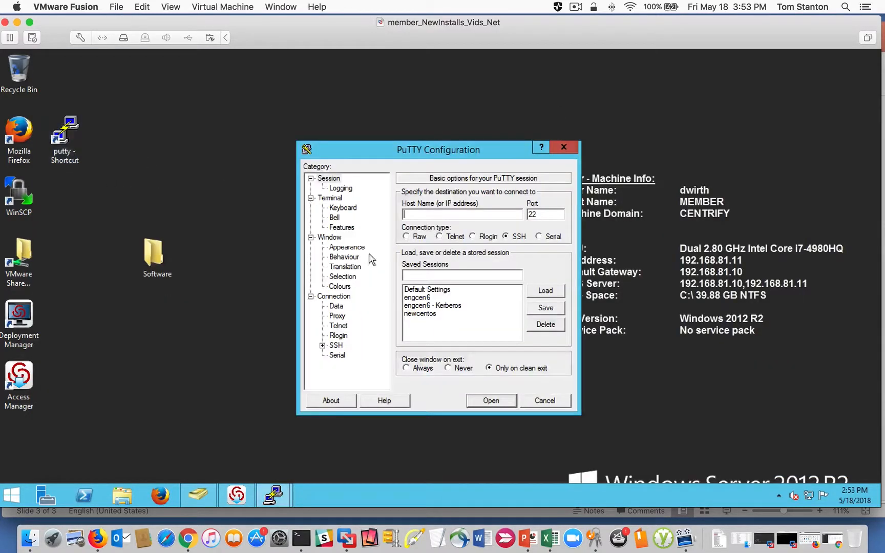
{"action": "double_click", "coordinate": [425, 306]}
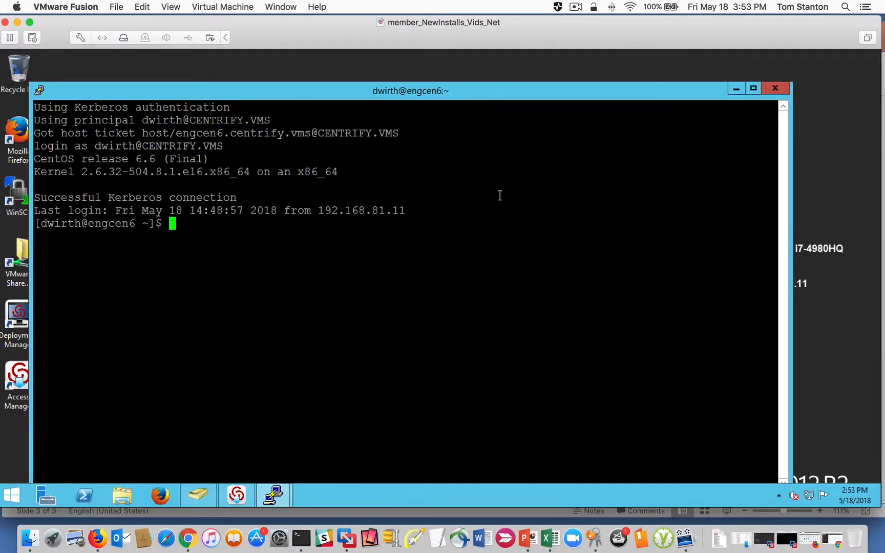
{"action": "type", "text": "exit"}
{"action": "key", "text": "Return"}
- Try to log in through PuTTY's saved engcen6 session with the Apache admin's user name and account password, and close the session
{"action": "double_click", "coordinate": [52, 127]}
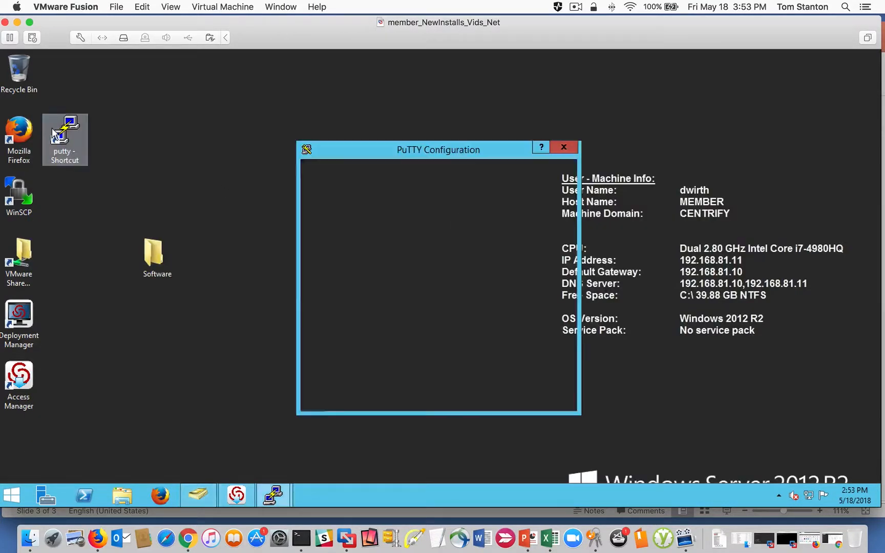
{"action": "left_click", "coordinate": [426, 298]}
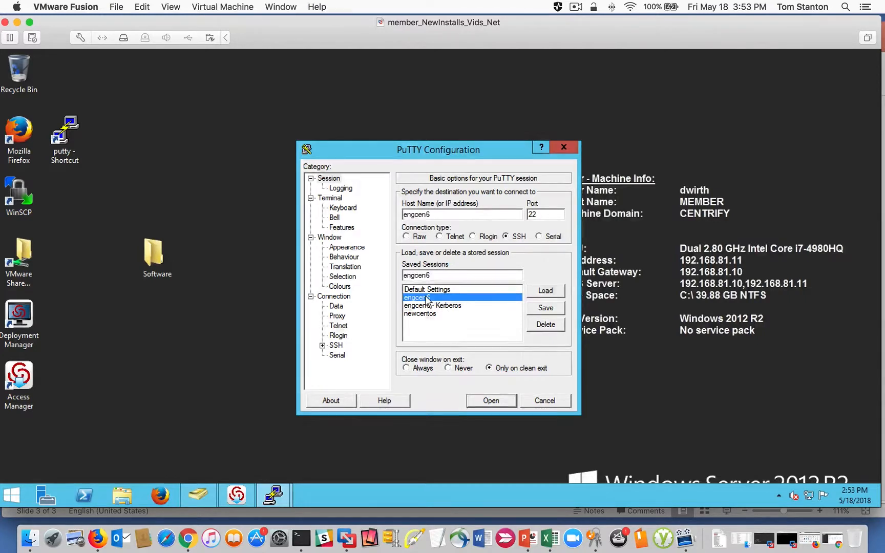
{"action": "double_click", "coordinate": [426, 298]}
{"action": "type", "text": "wanda.web"}
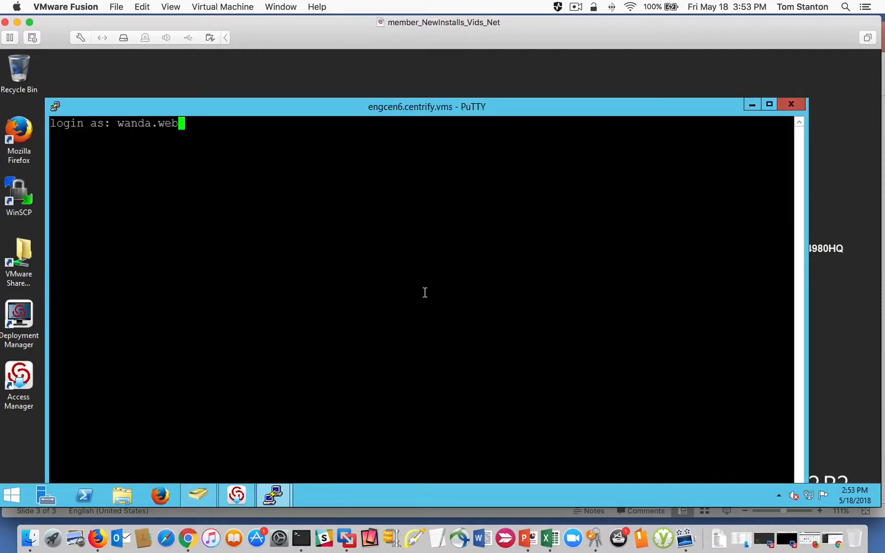
{"action": "key", "text": "Return"}
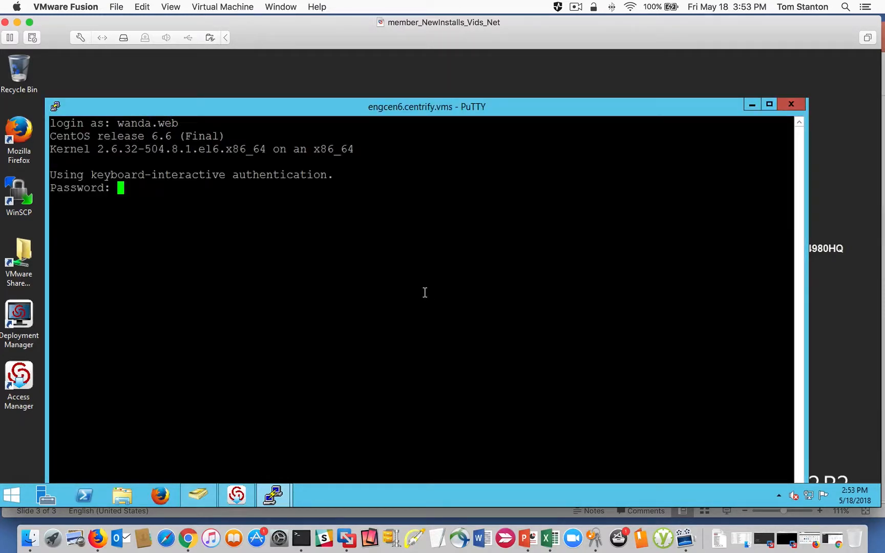
{"action": "key", "text": "Return"}
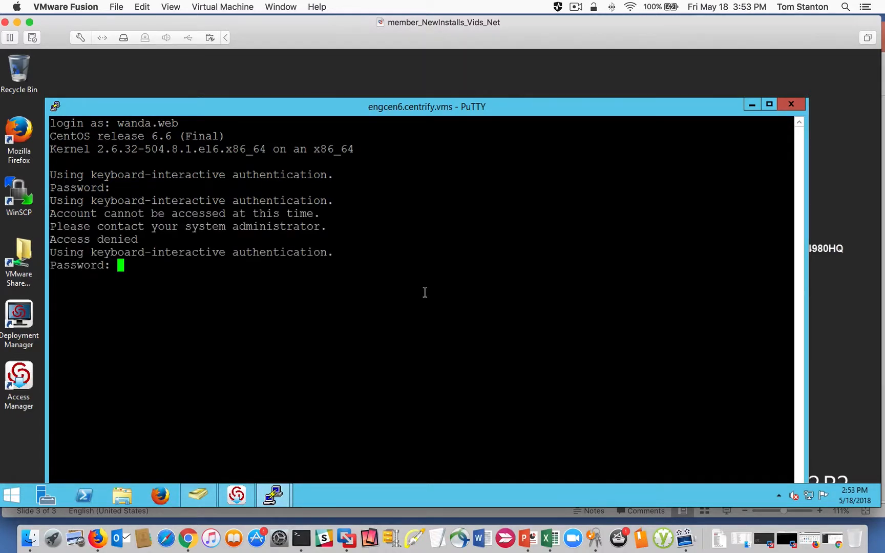
{"action": "key", "text": "Return"}
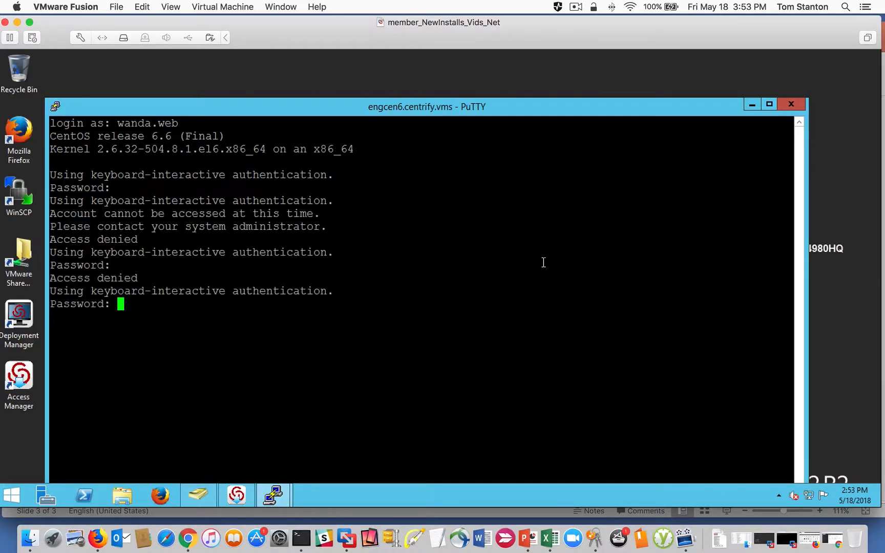
{"action": "left_click", "coordinate": [784, 103]}
{"action": "left_click", "coordinate": [455, 319]}
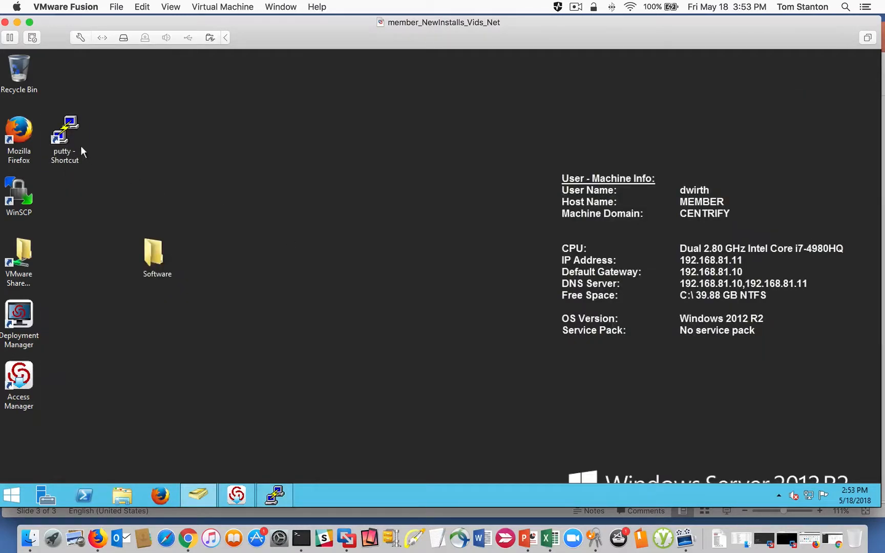
- Reconnect with the saved "engcen6 - Kerberos" session, and try the login command with the Apache admin's user name and account password
{"action": "double_click", "coordinate": [64, 134]}
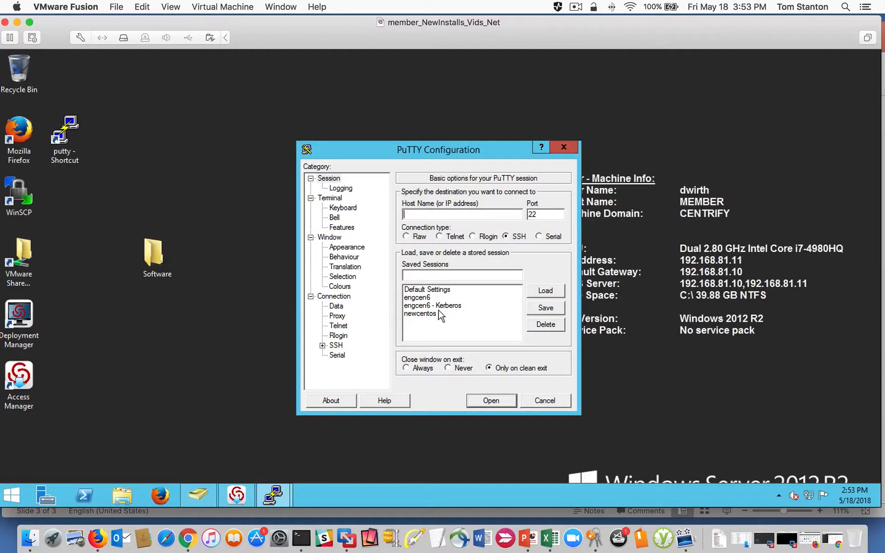
{"action": "double_click", "coordinate": [438, 306]}
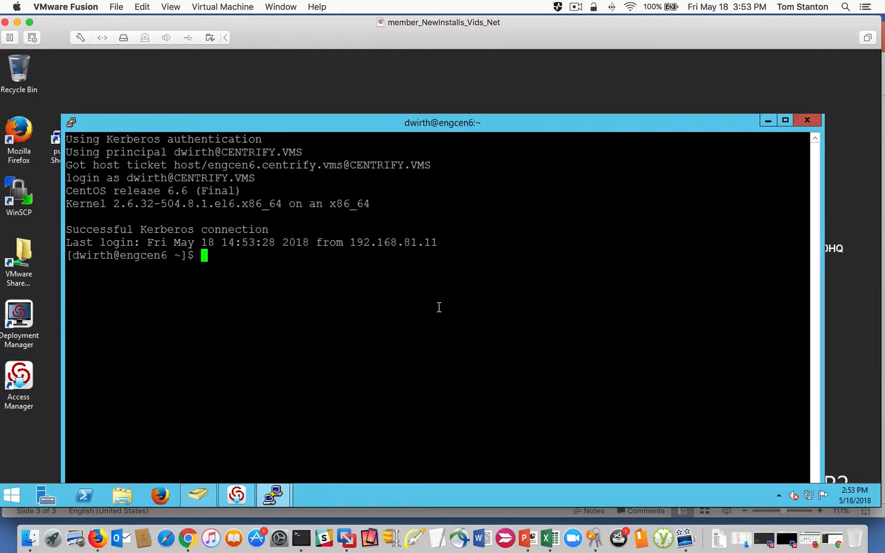
{"action": "type", "text": "login wanda.web"}
{"action": "key", "text": "Return"}
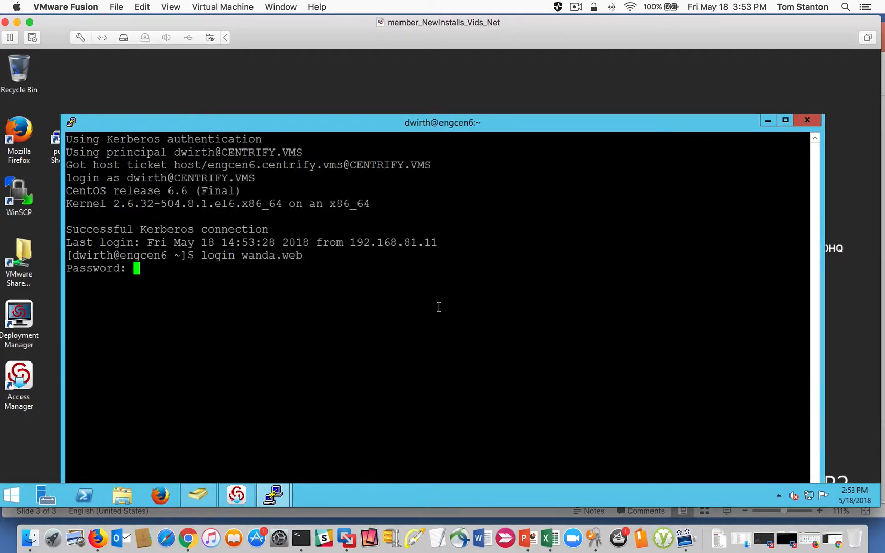
{"action": "key", "text": "Return"}
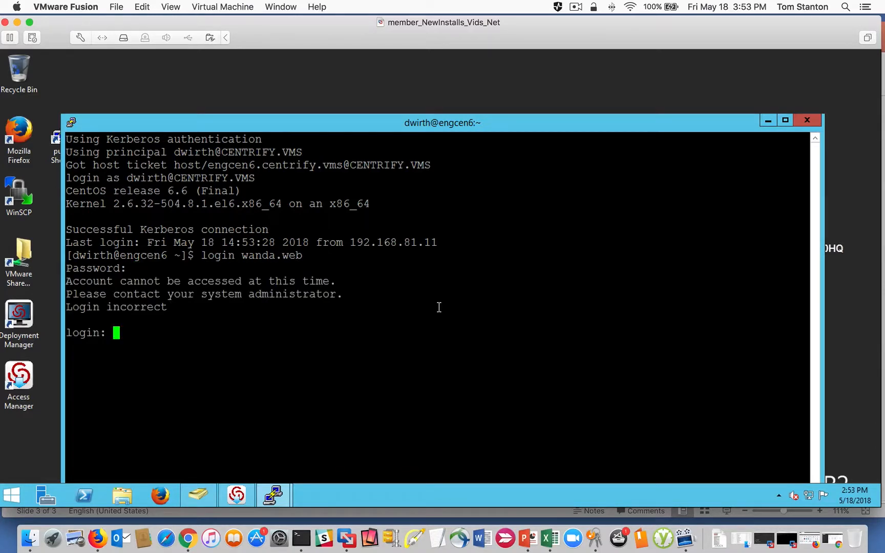
{"action": "key", "text": "Return"}
{"action": "key", "text": "Return"}
{"action": "key", "text": "Return"}
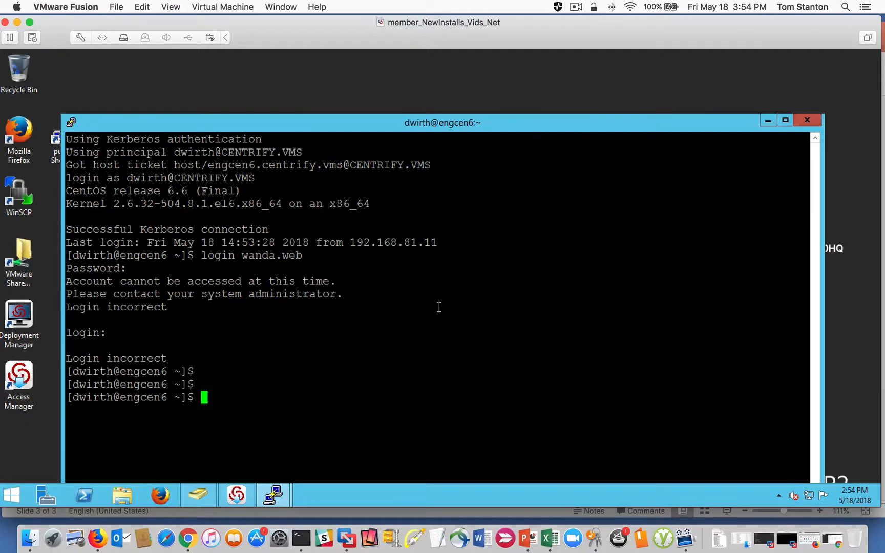
- Switch to Centrify Access Manager and review the Computer Roles under Authorization in the Global zone and in its Linux child zone
{"action": "left_click", "coordinate": [237, 493]}
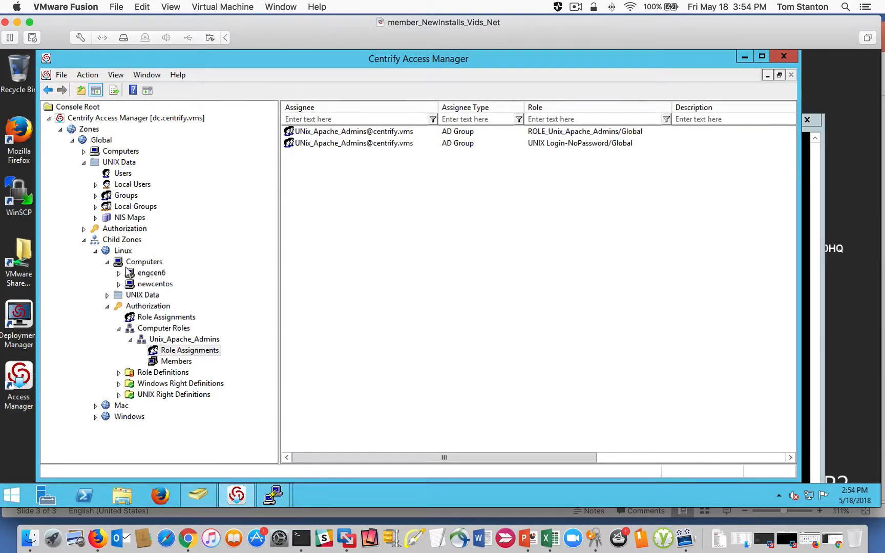
{"action": "left_click", "coordinate": [84, 229]}
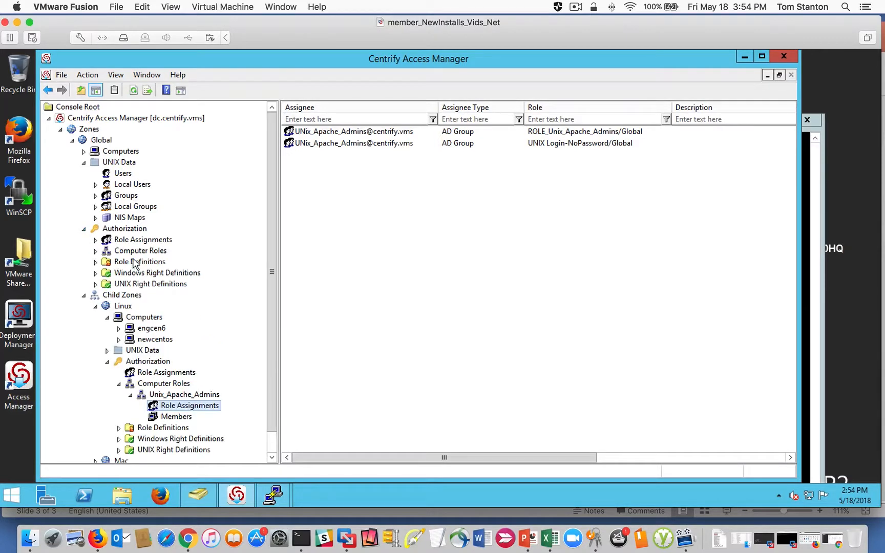
{"action": "left_click", "coordinate": [83, 295]}
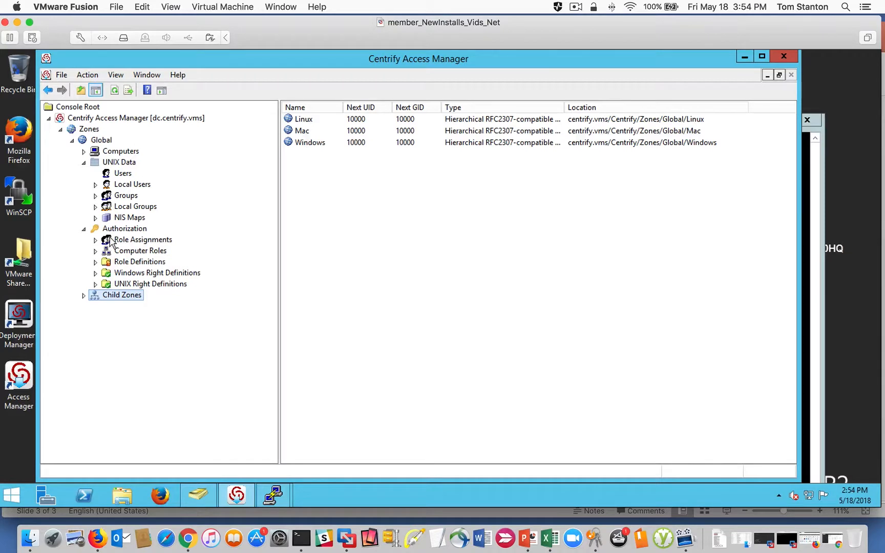
{"action": "left_click", "coordinate": [95, 251]}
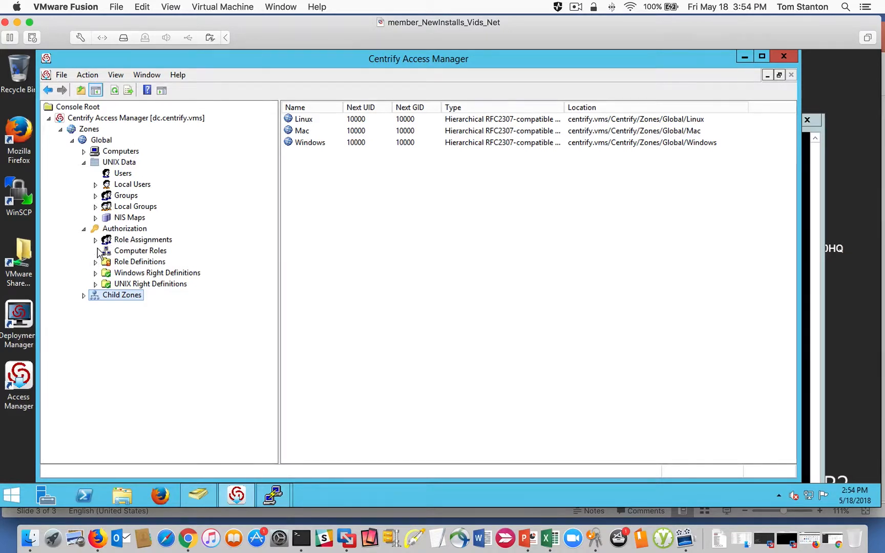
{"action": "left_click", "coordinate": [143, 251]}
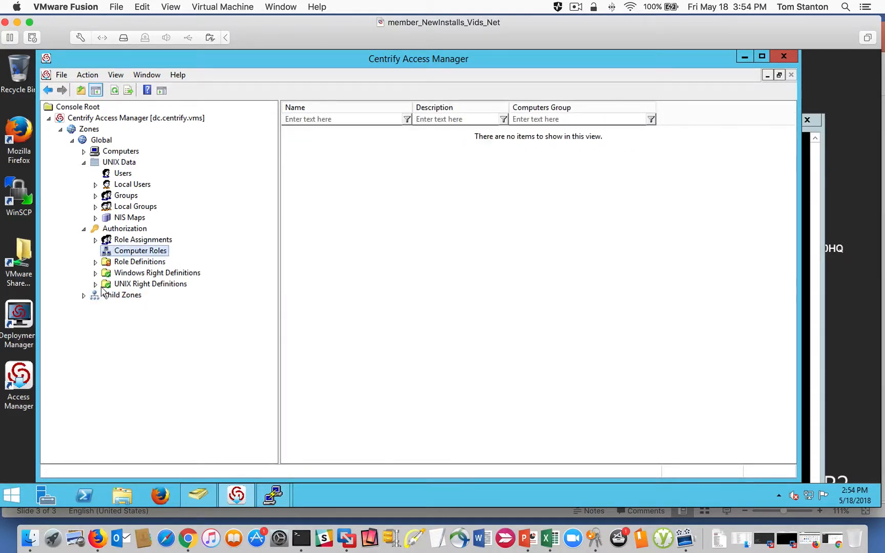
{"action": "left_click", "coordinate": [84, 296]}
{"action": "left_click", "coordinate": [95, 306]}
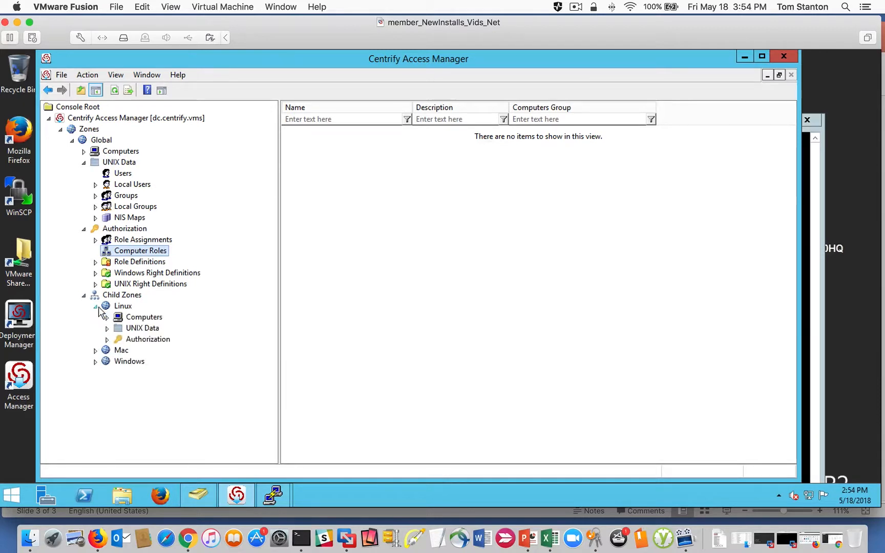
{"action": "left_click", "coordinate": [107, 340]}
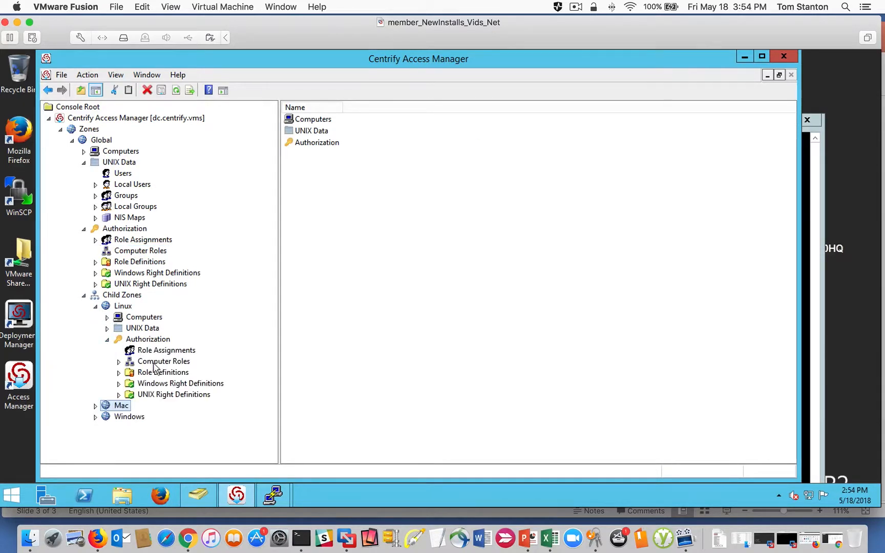
{"action": "left_click", "coordinate": [131, 362]}
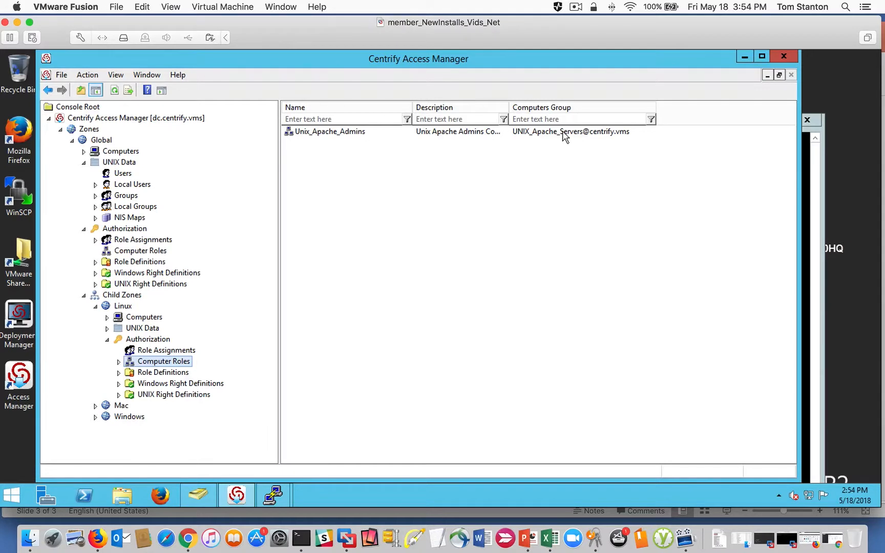
{"action": "left_click", "coordinate": [570, 8]}
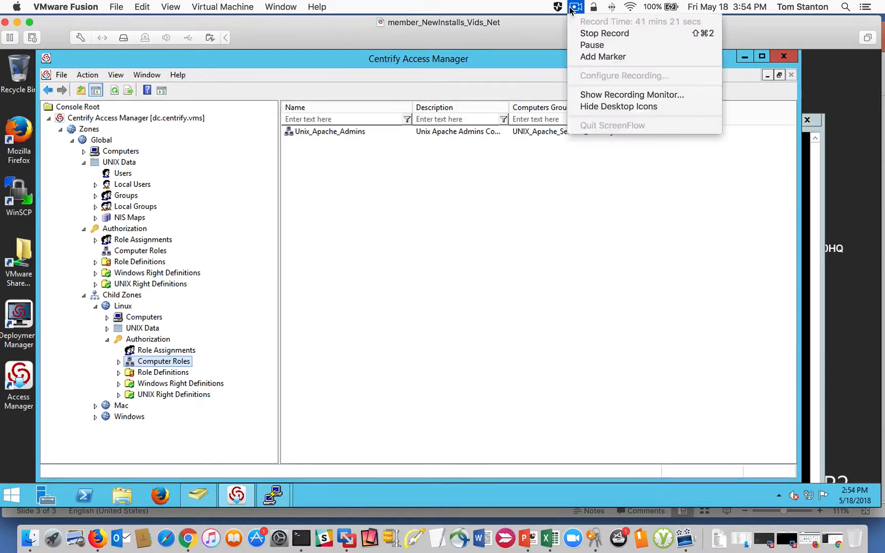